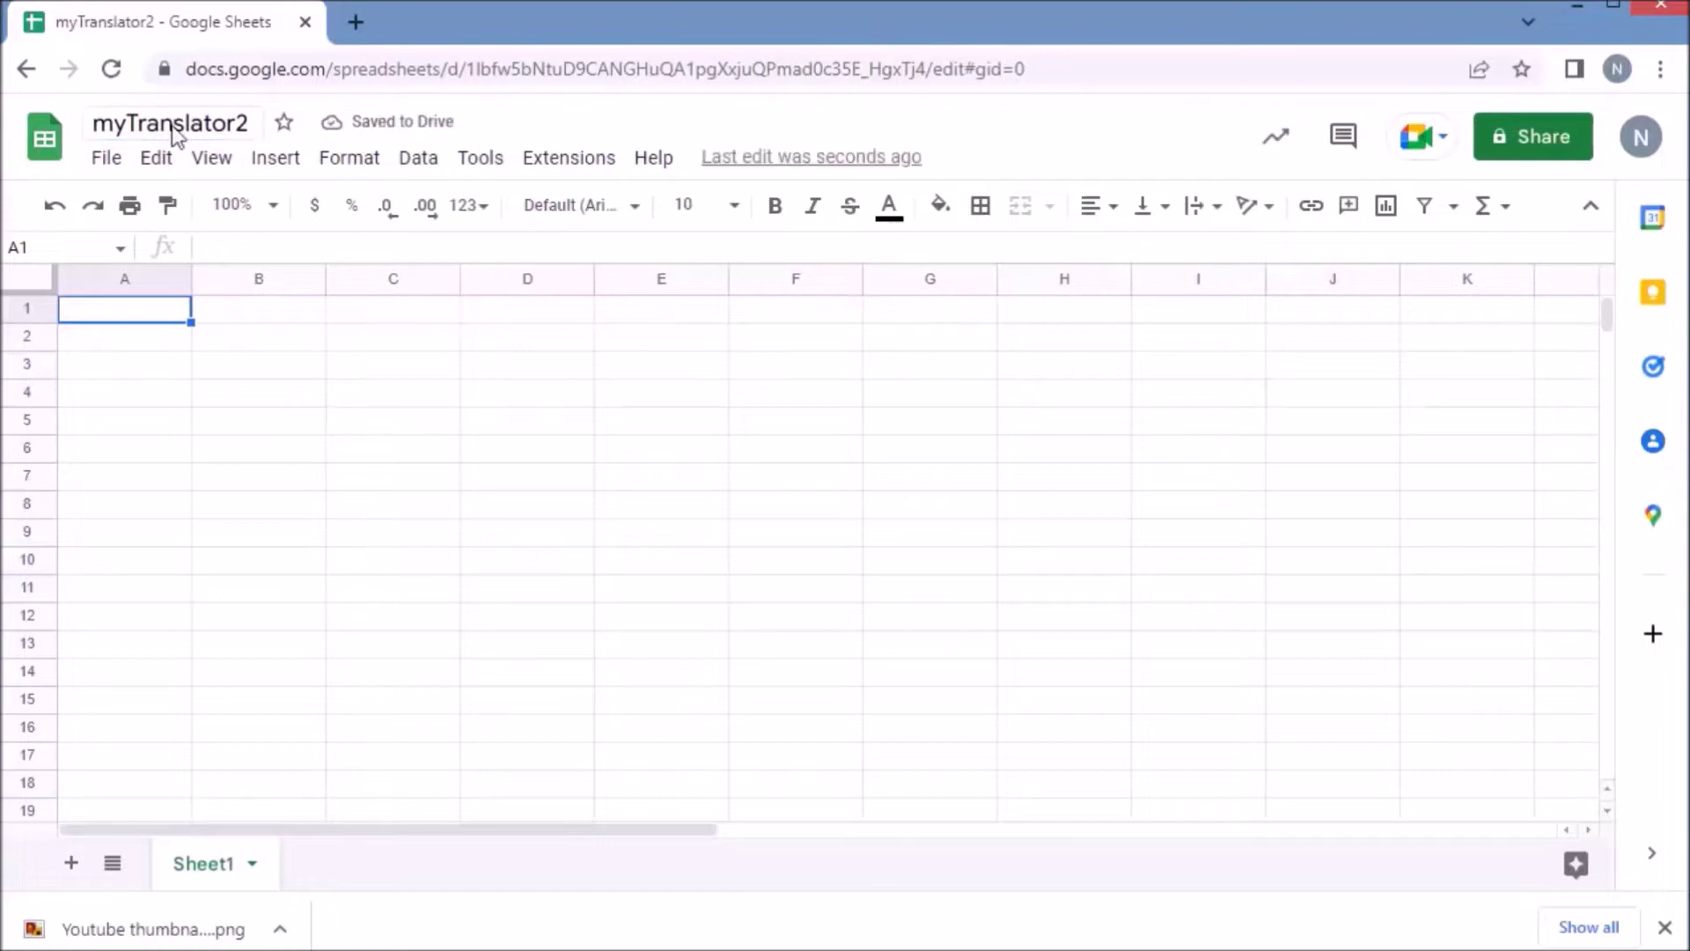
Step: Start a new calculator from the Gs2Web SaaS Calculator menu
left_click(551, 169)
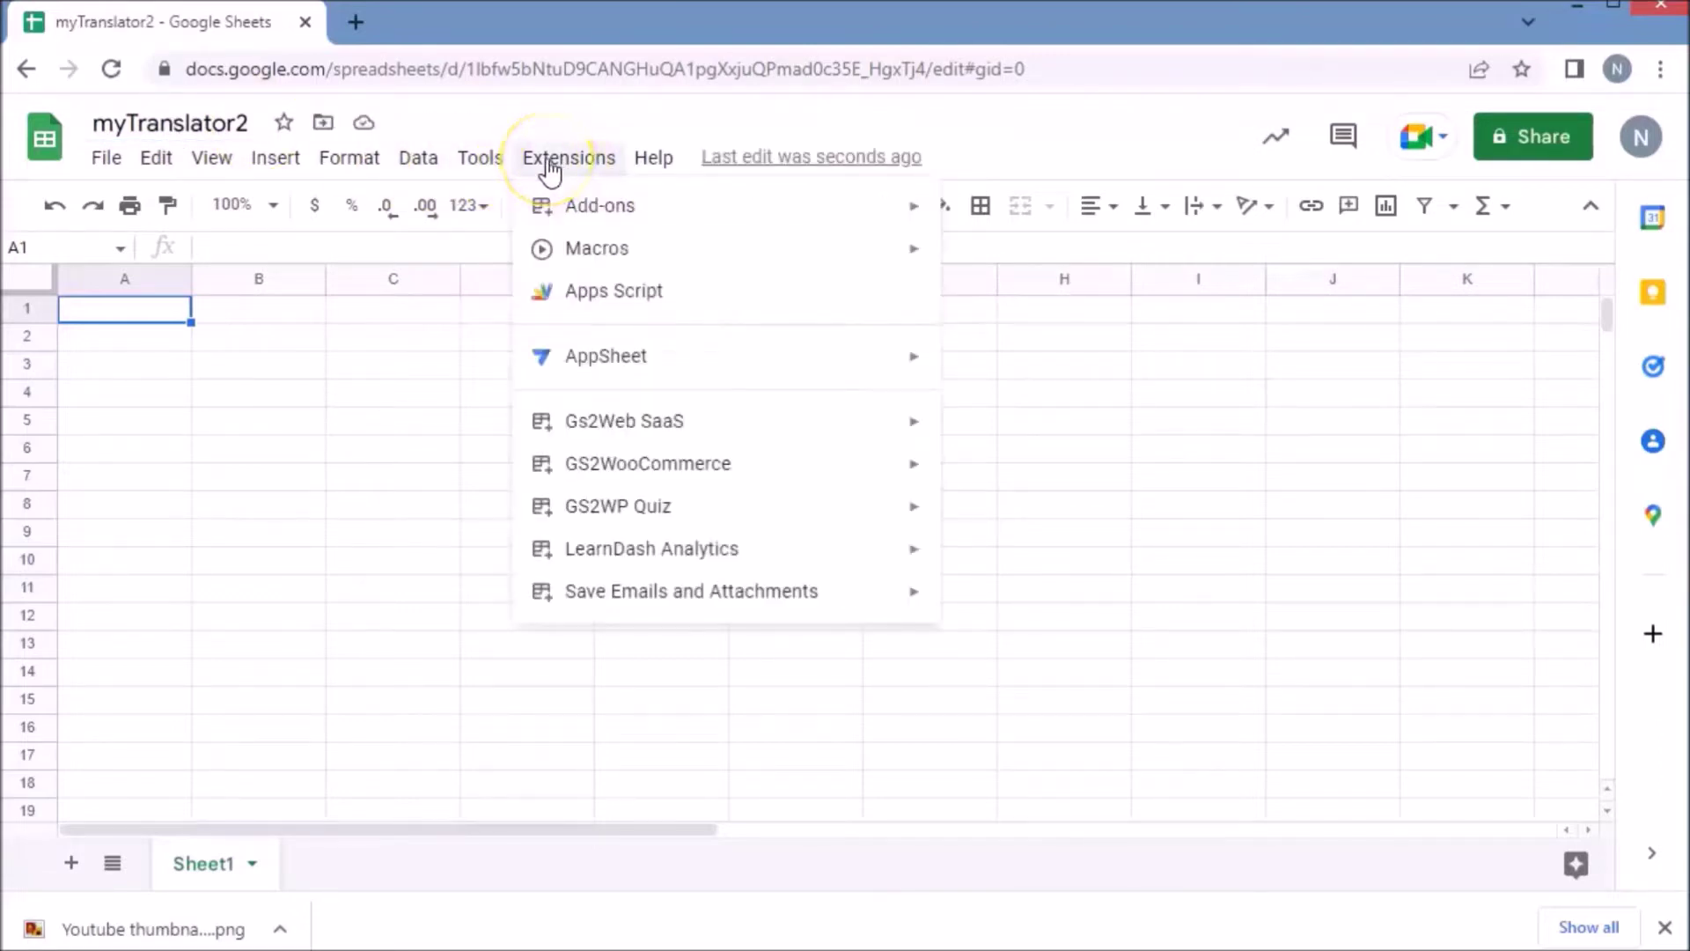
mouse_move(718, 427)
mouse_move(1068, 501)
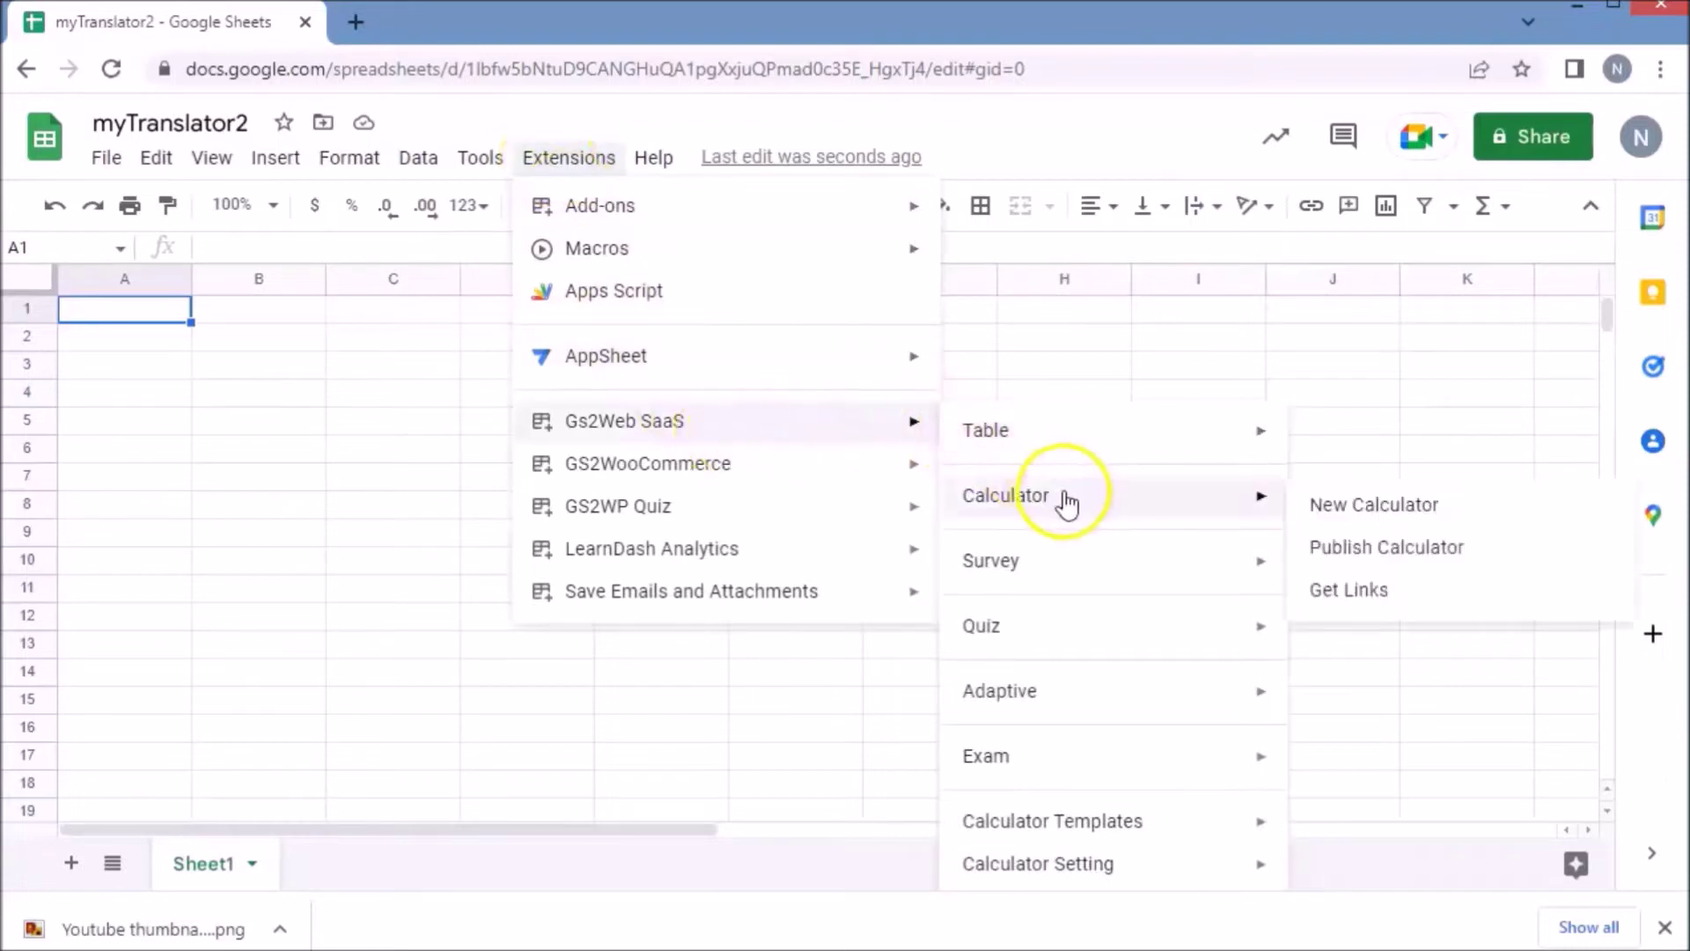
left_click(1364, 508)
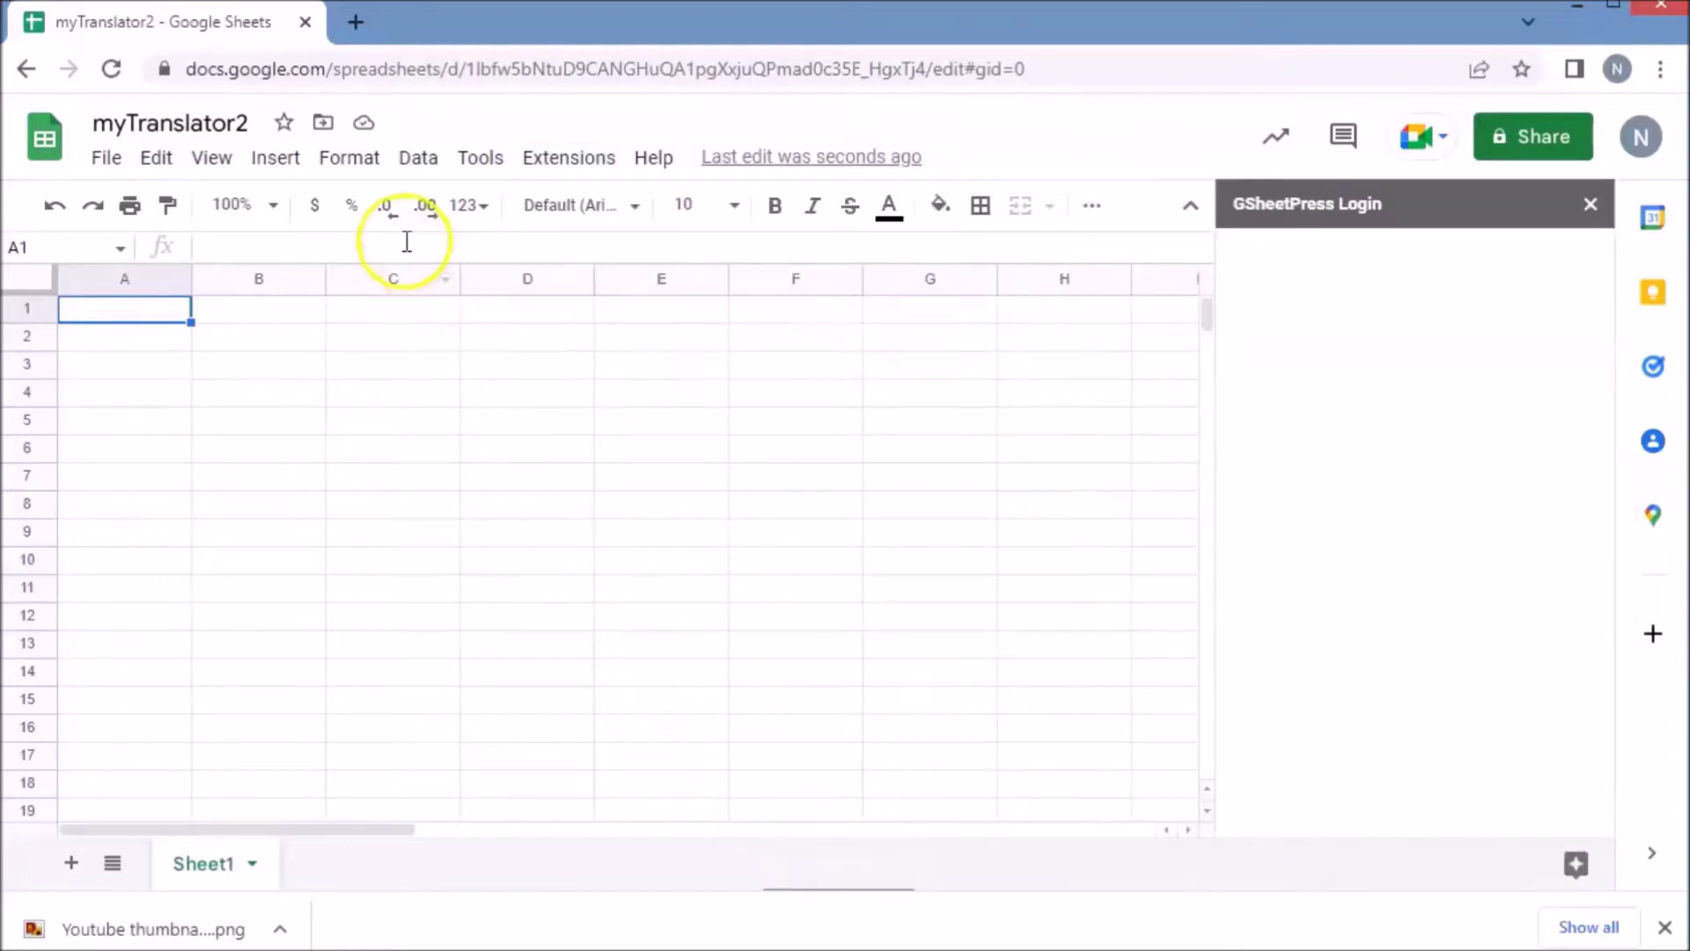
Step: Sign in to GSheetPress with the saved e-mail and account password, then dismiss the welcome message
left_click(1321, 444)
left_click(1443, 495)
left_click(1318, 487)
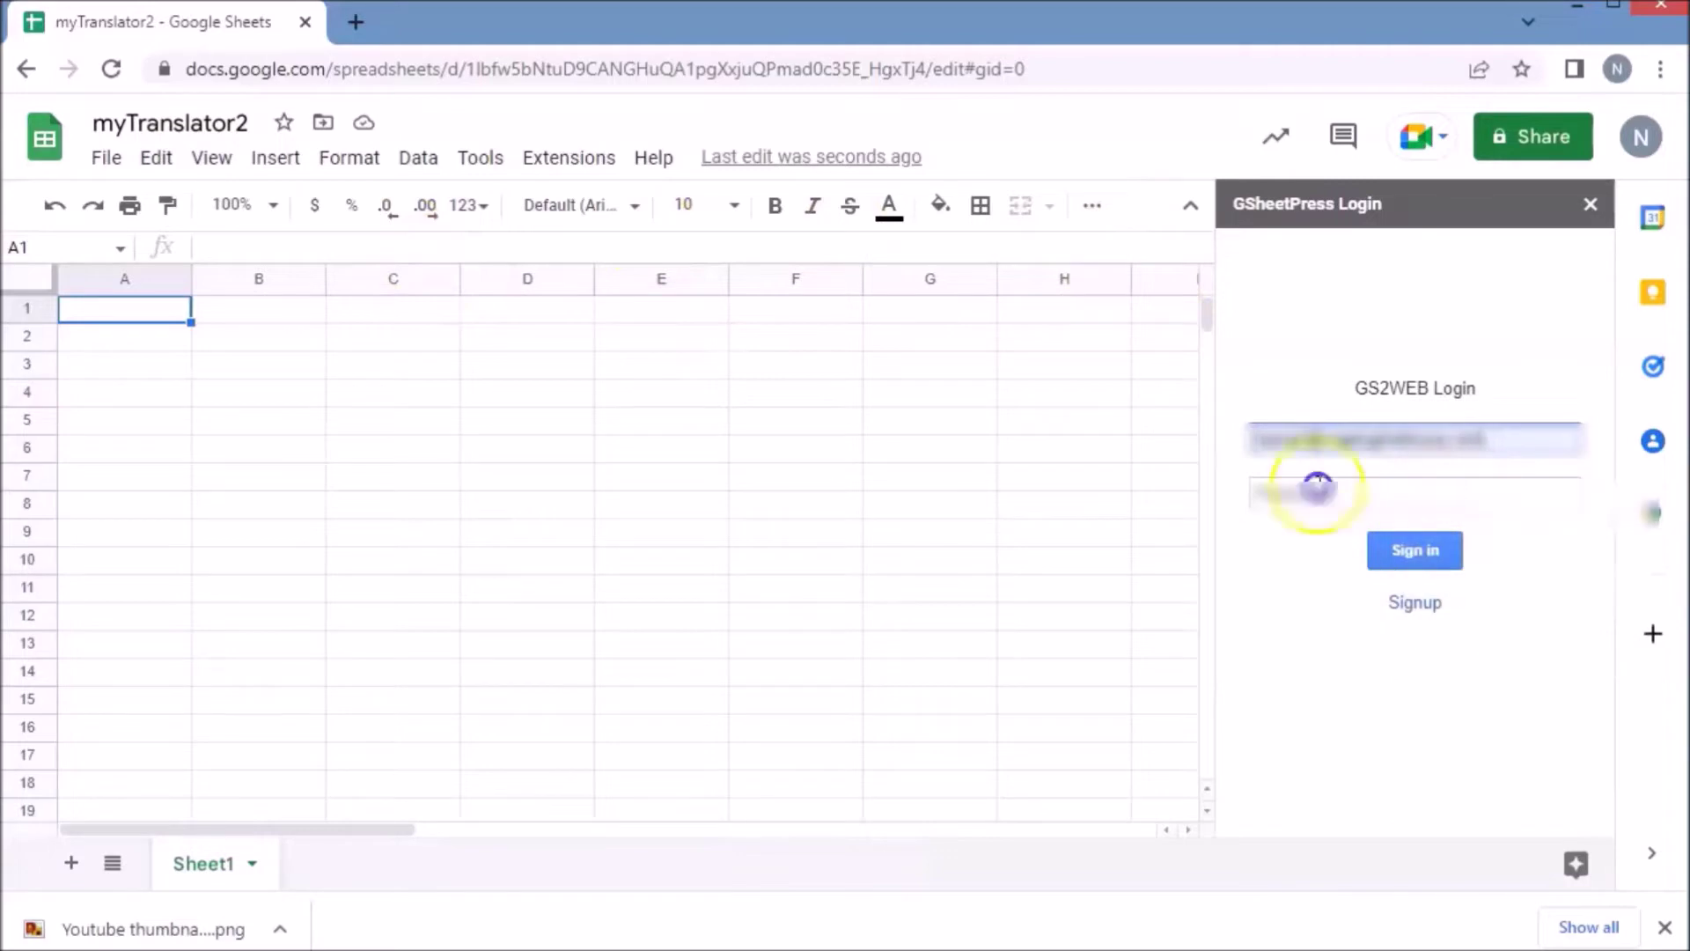
left_click(1301, 496)
type("••••••")
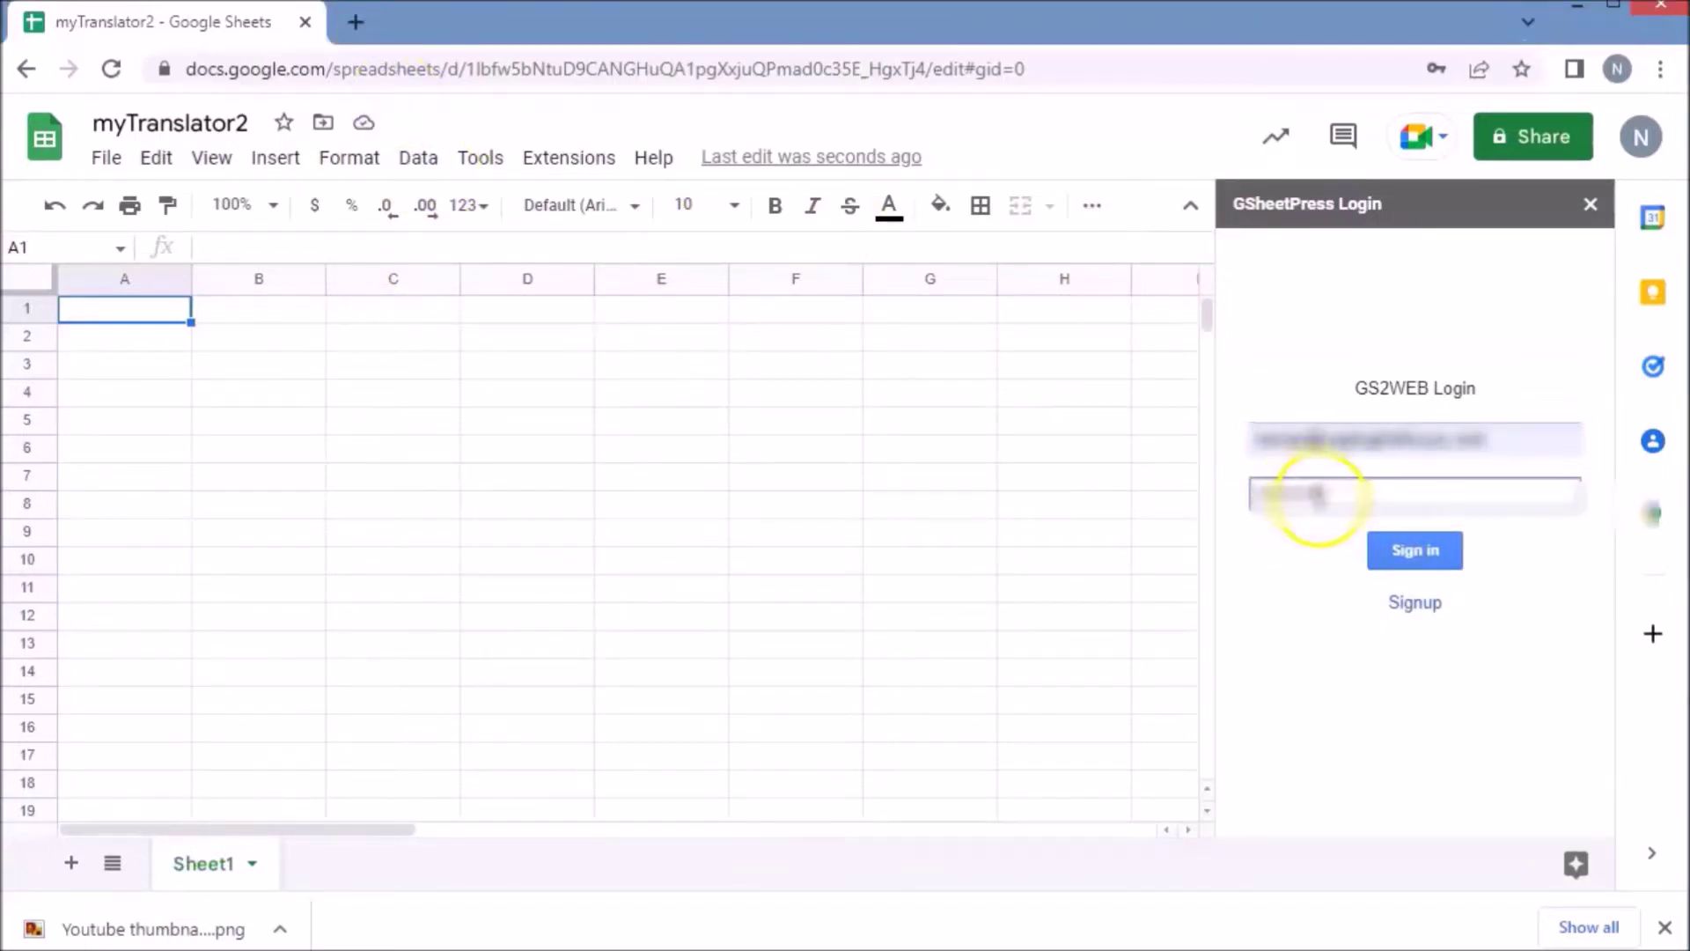
left_click(1399, 551)
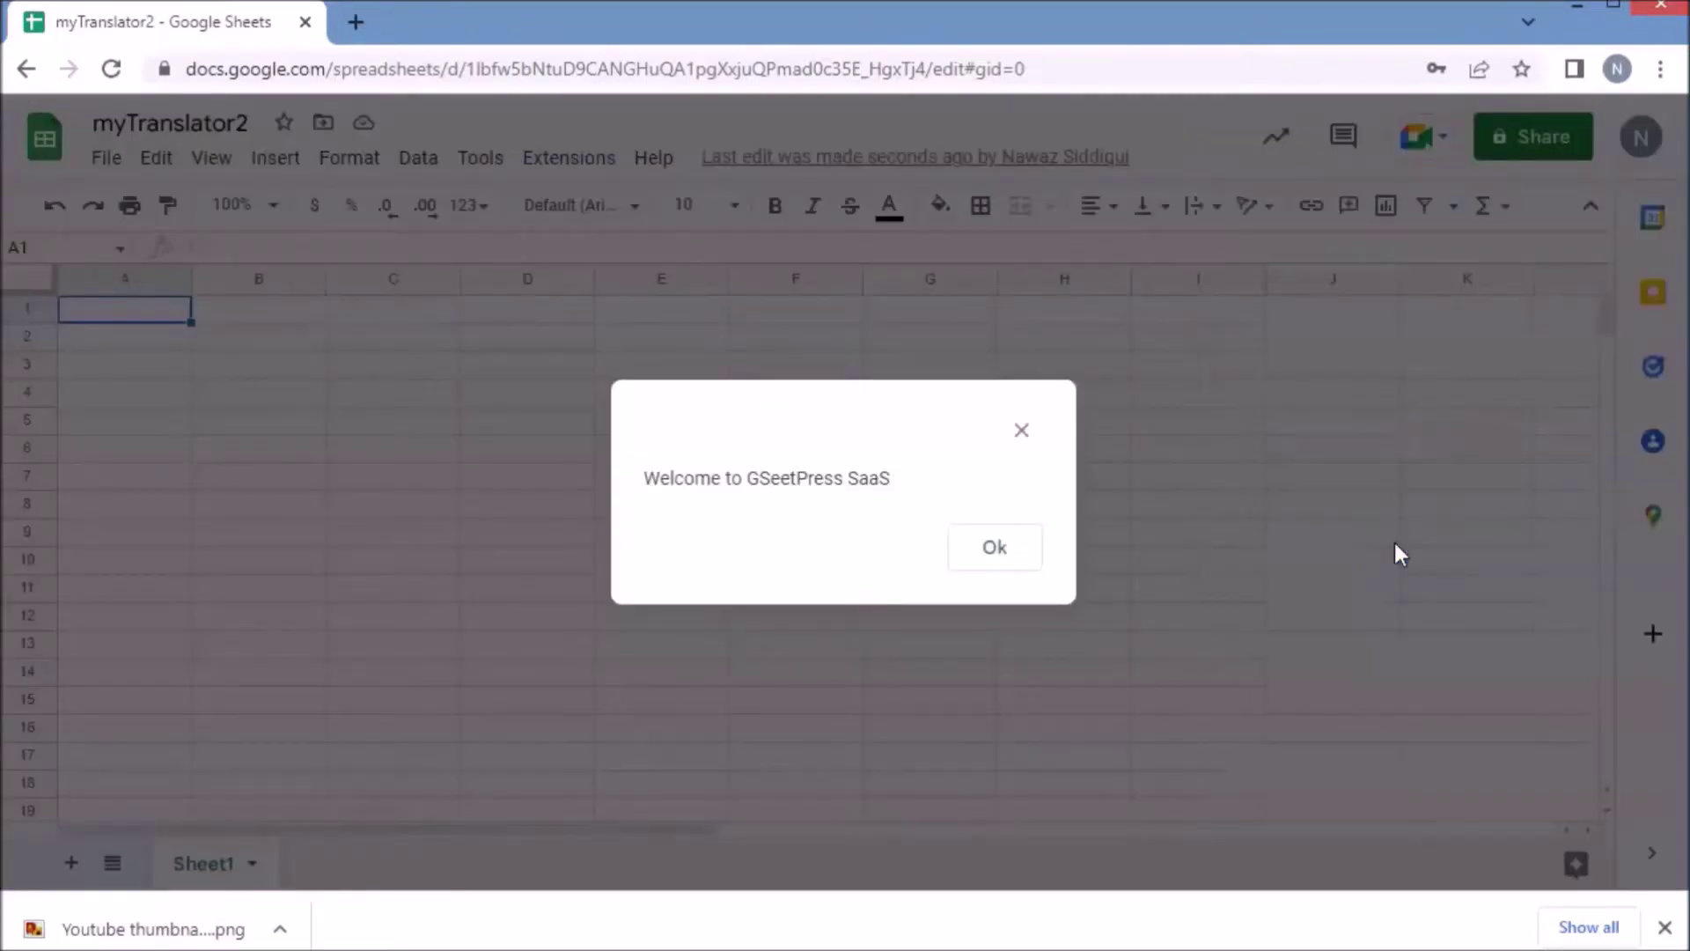
left_click(992, 559)
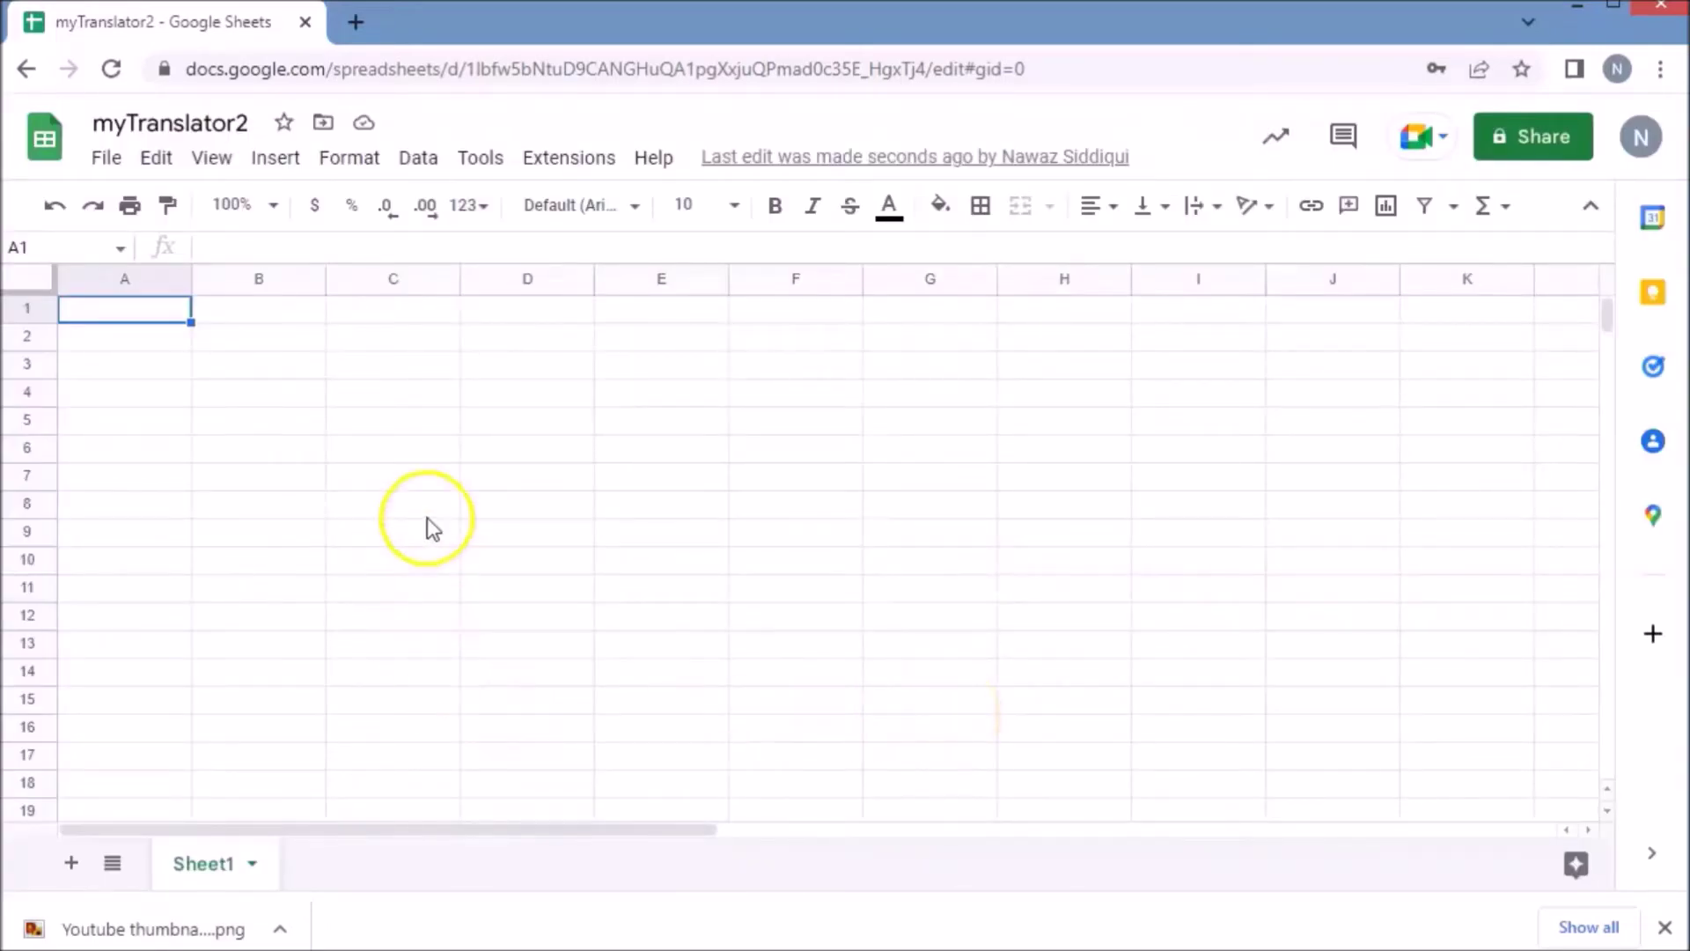
Step: Start a new Gs2Web calculator named myTranslator2
left_click(541, 160)
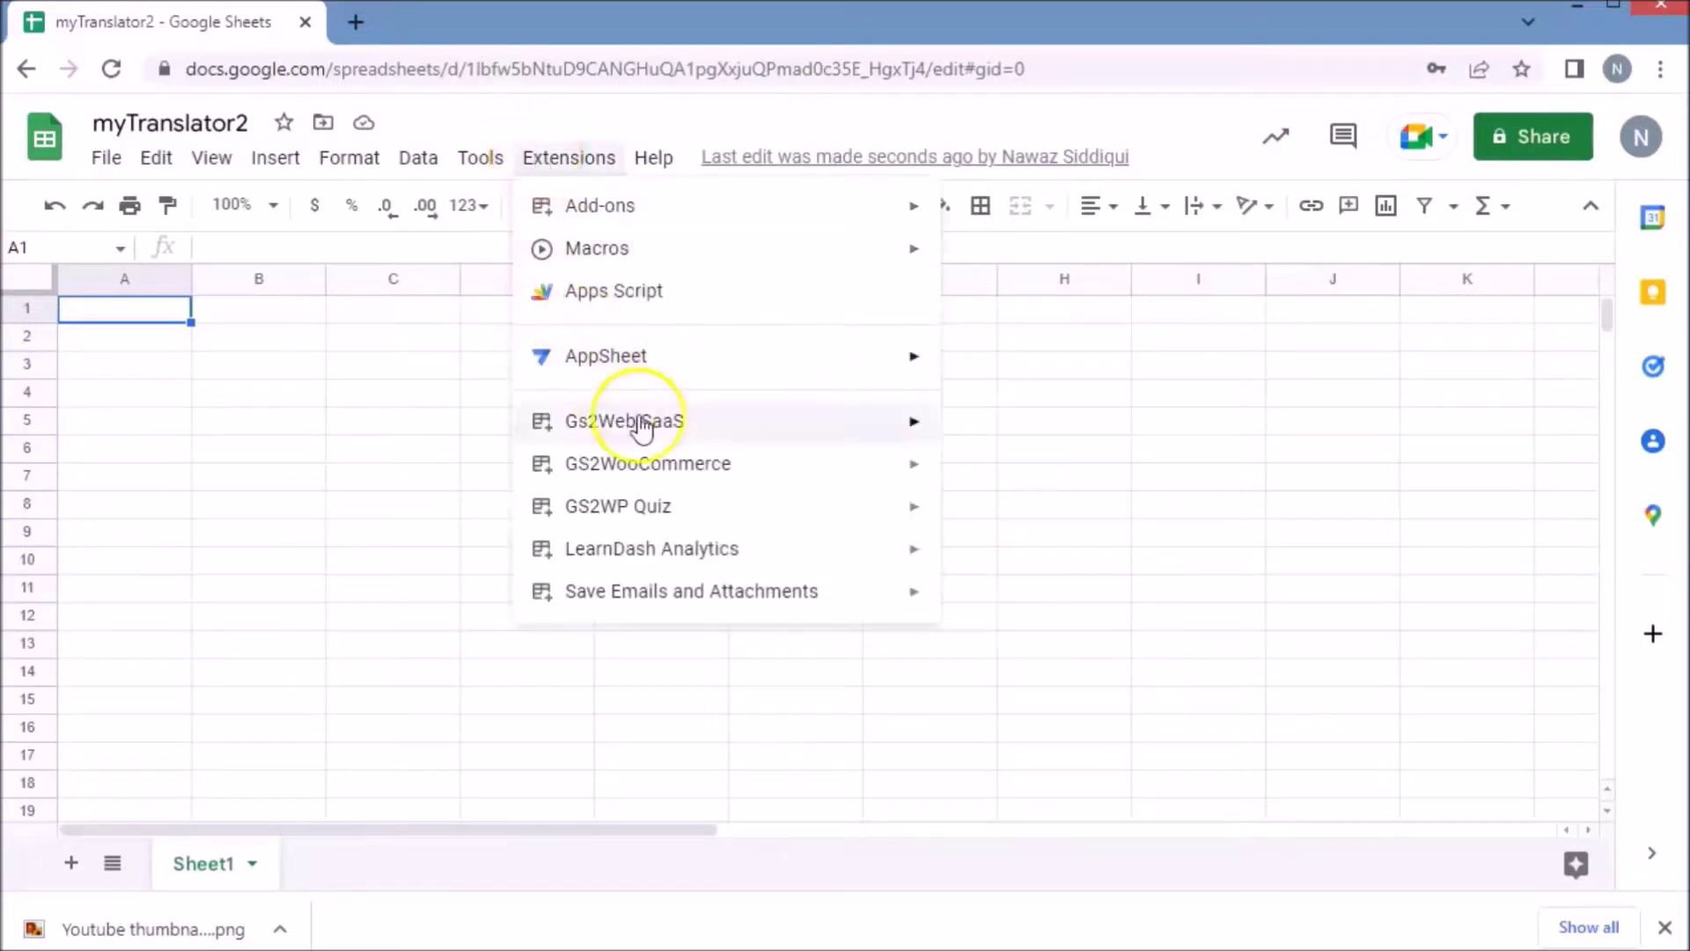
mouse_move(647, 431)
mouse_move(989, 500)
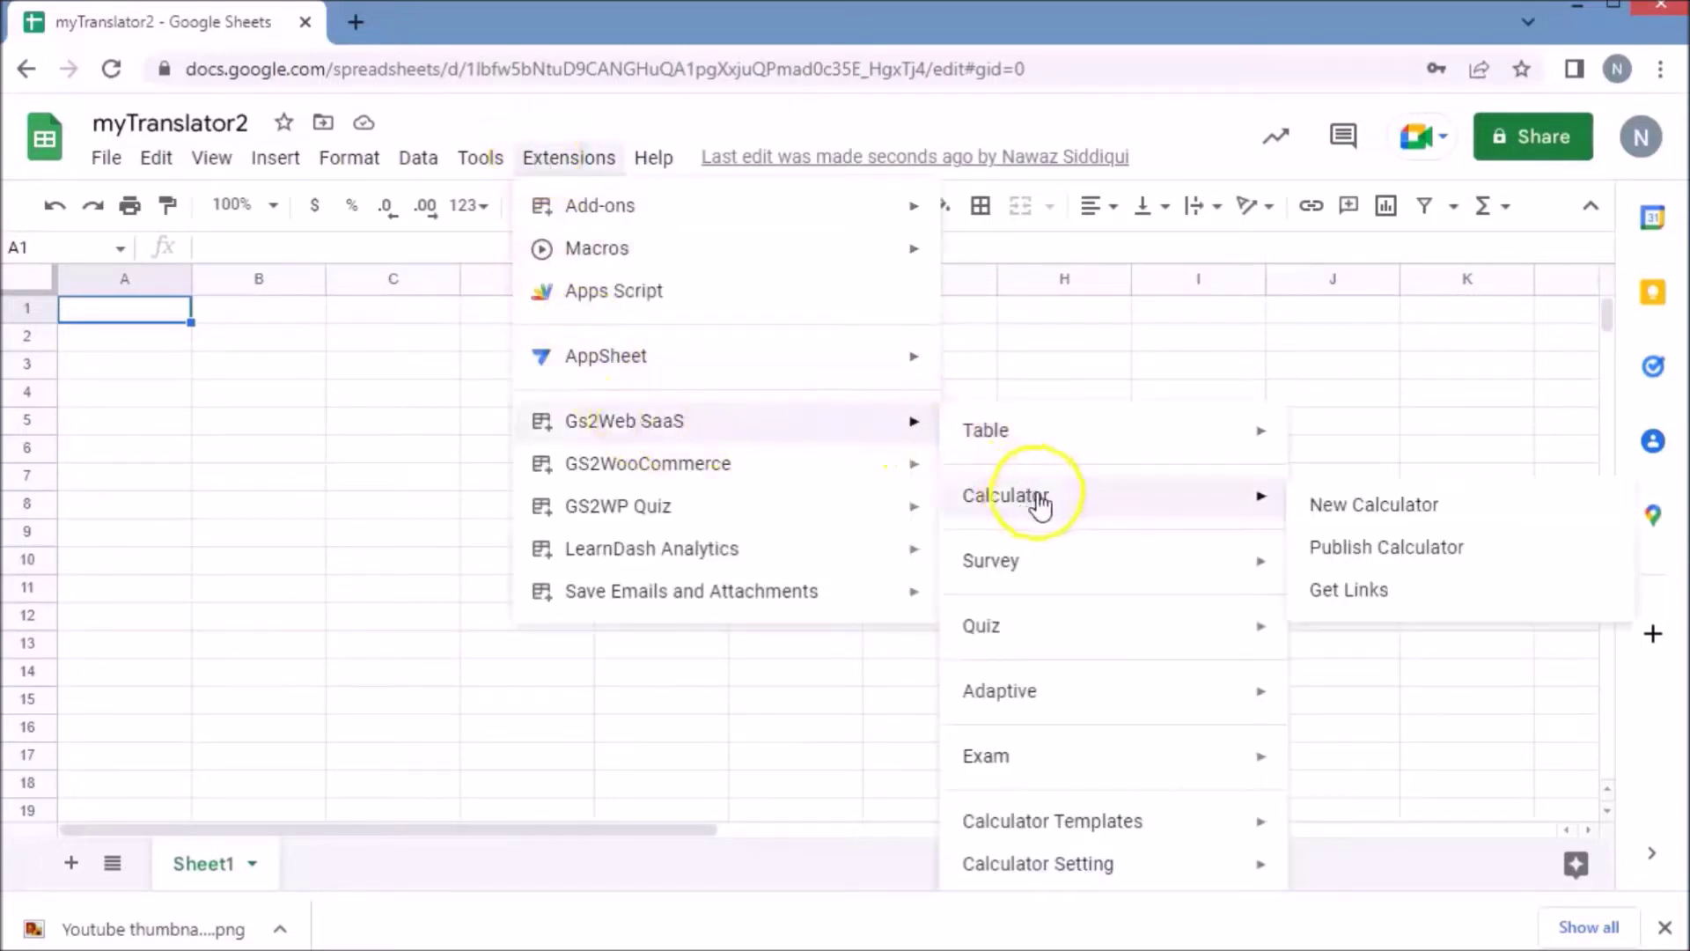
left_click(1401, 506)
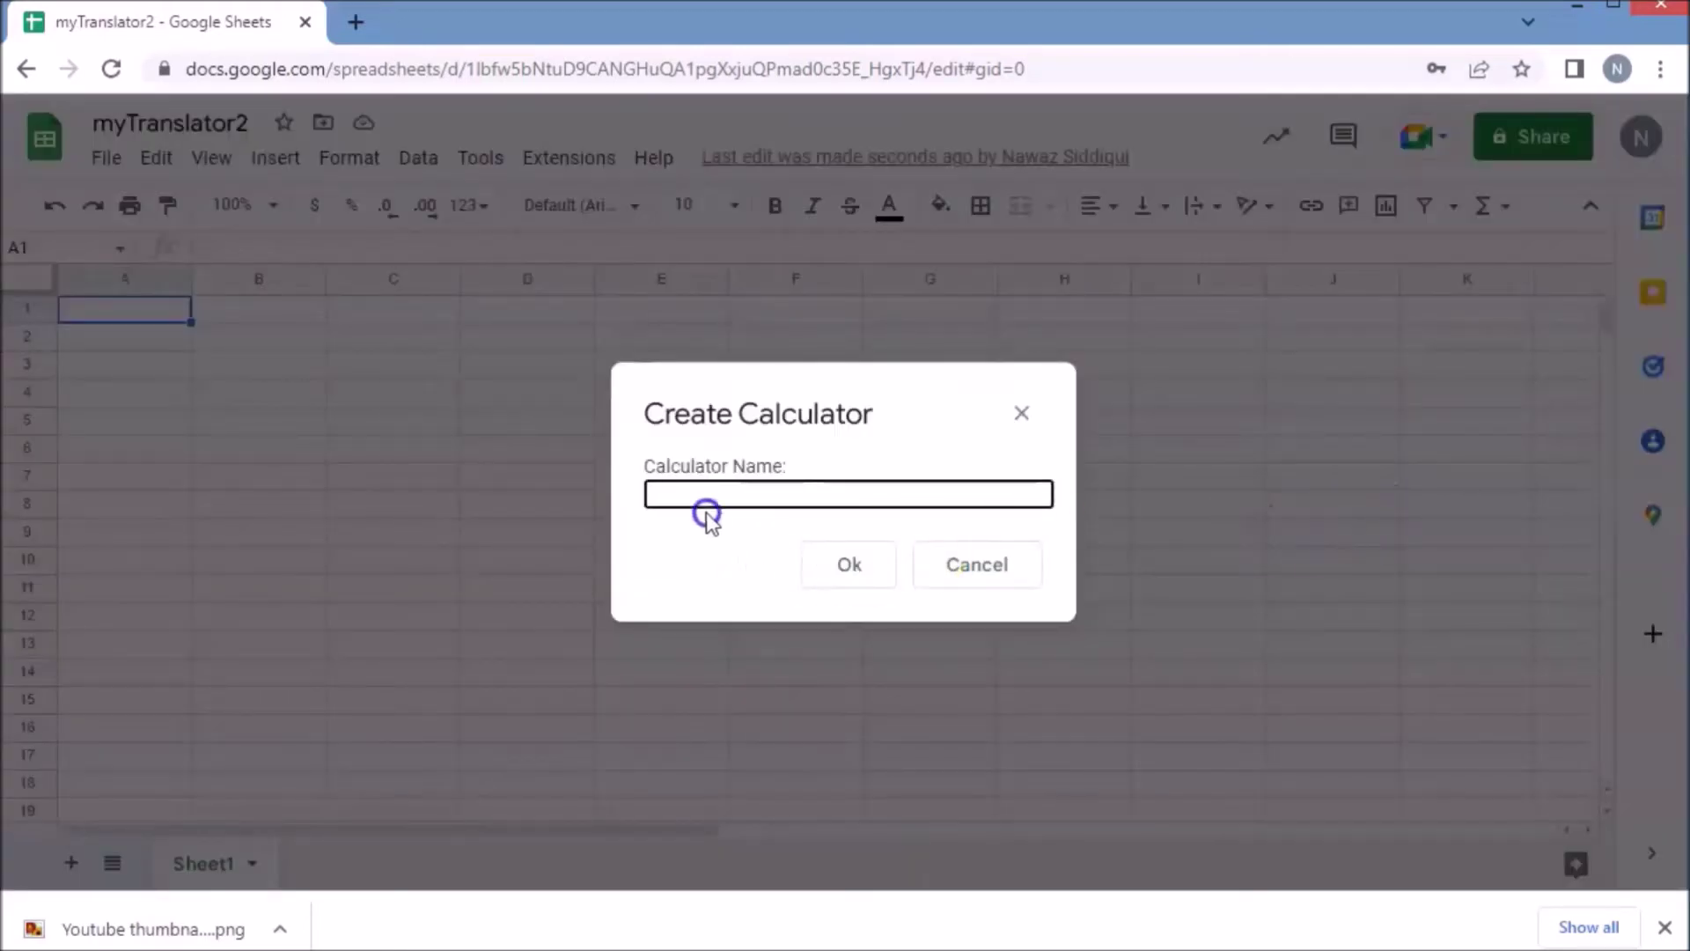
type("my")
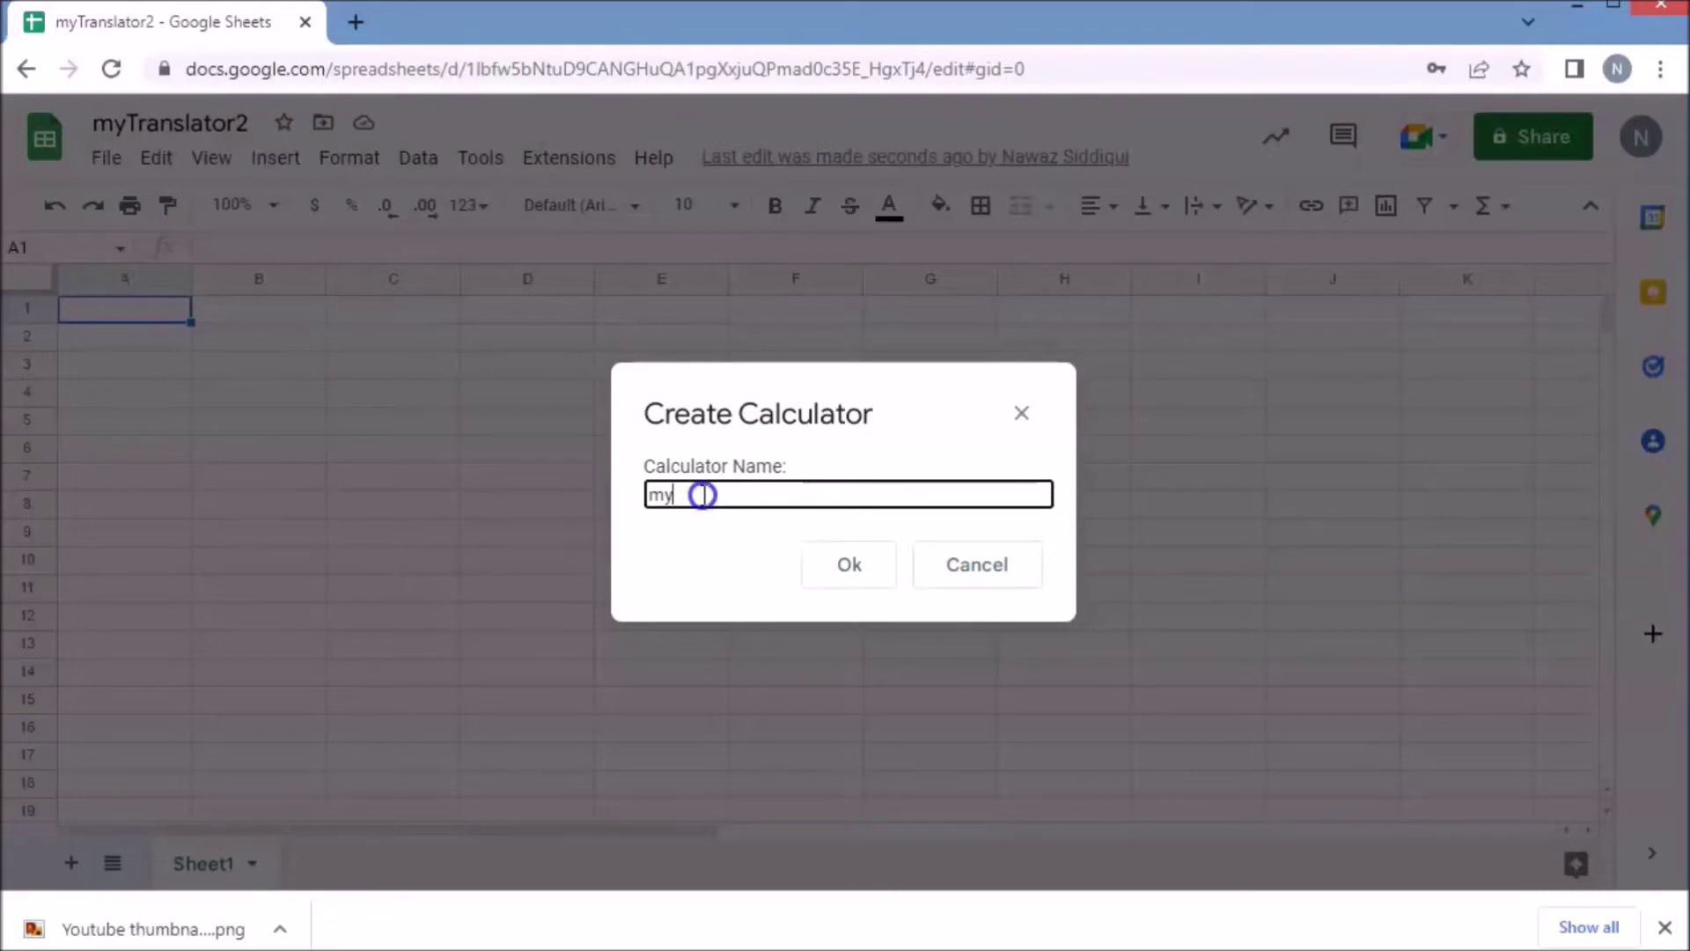
type("Translator2")
left_click(864, 564)
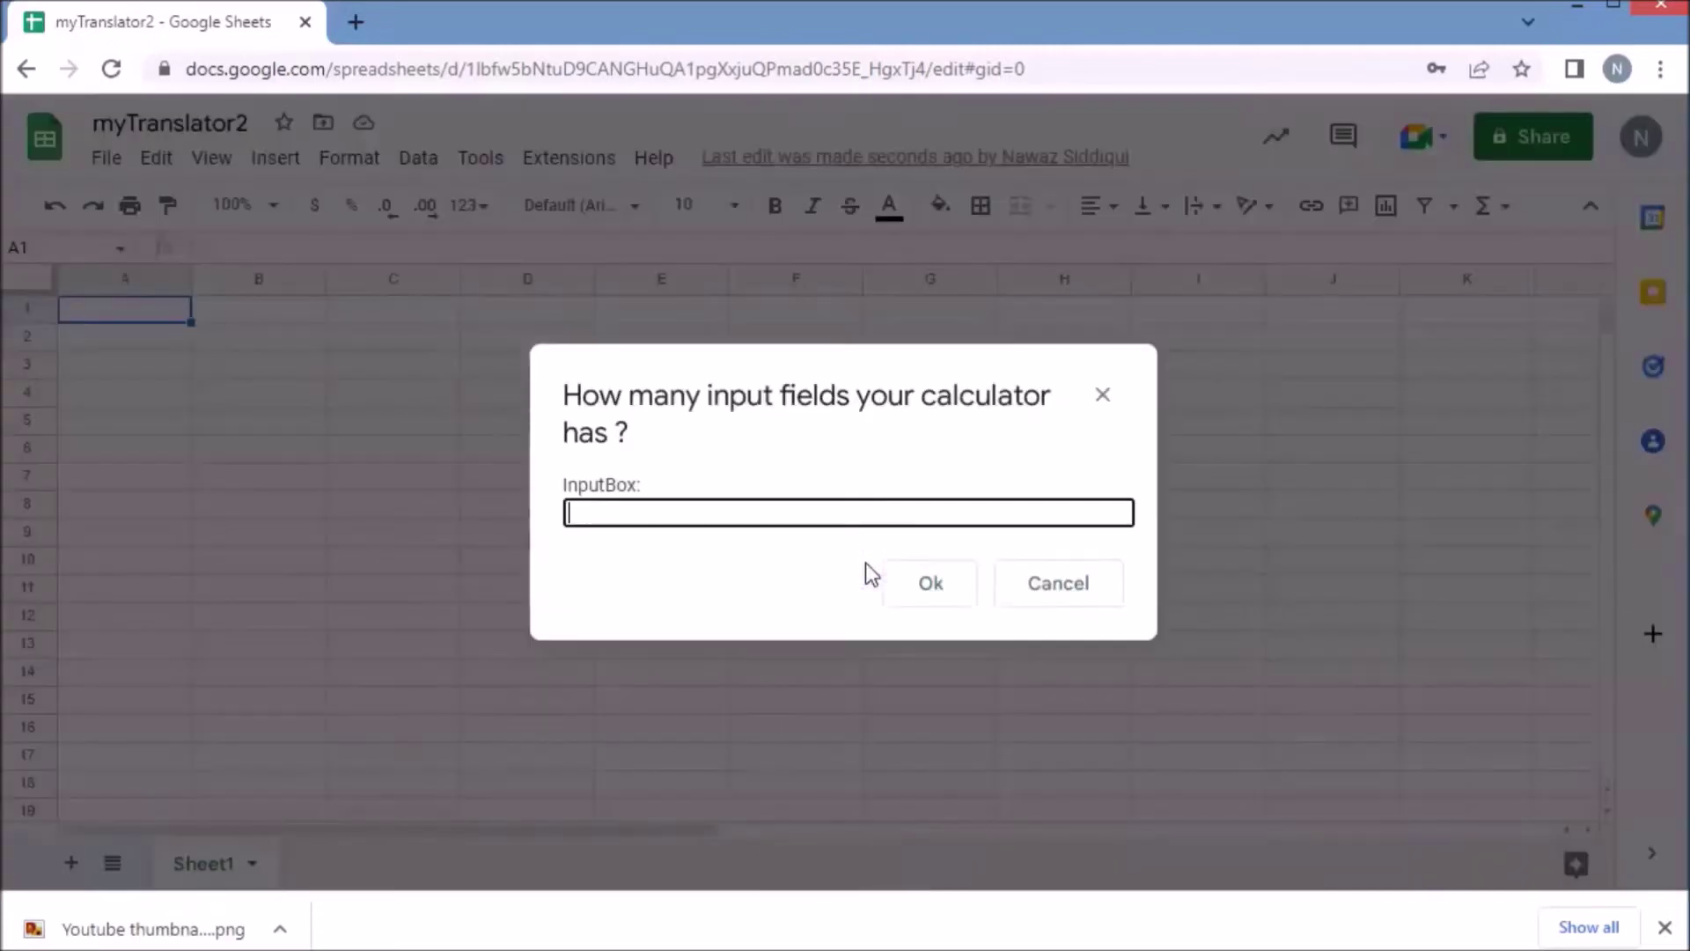
Step: Give the calculator 4 input fields
left_click(567, 514)
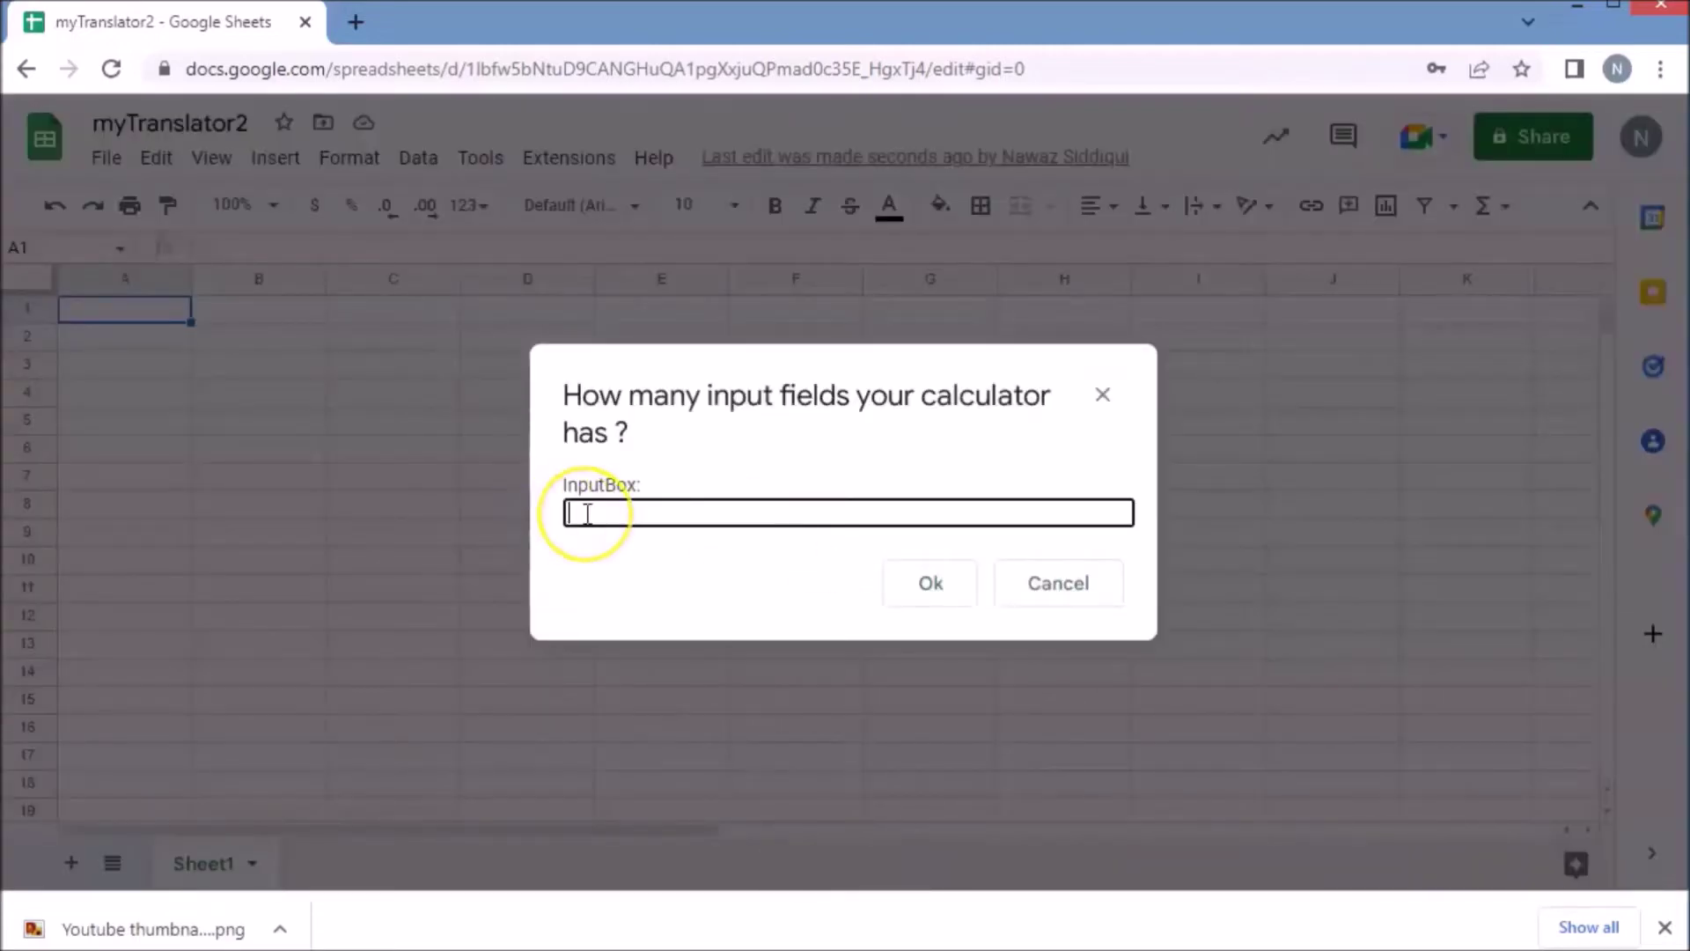
type("4")
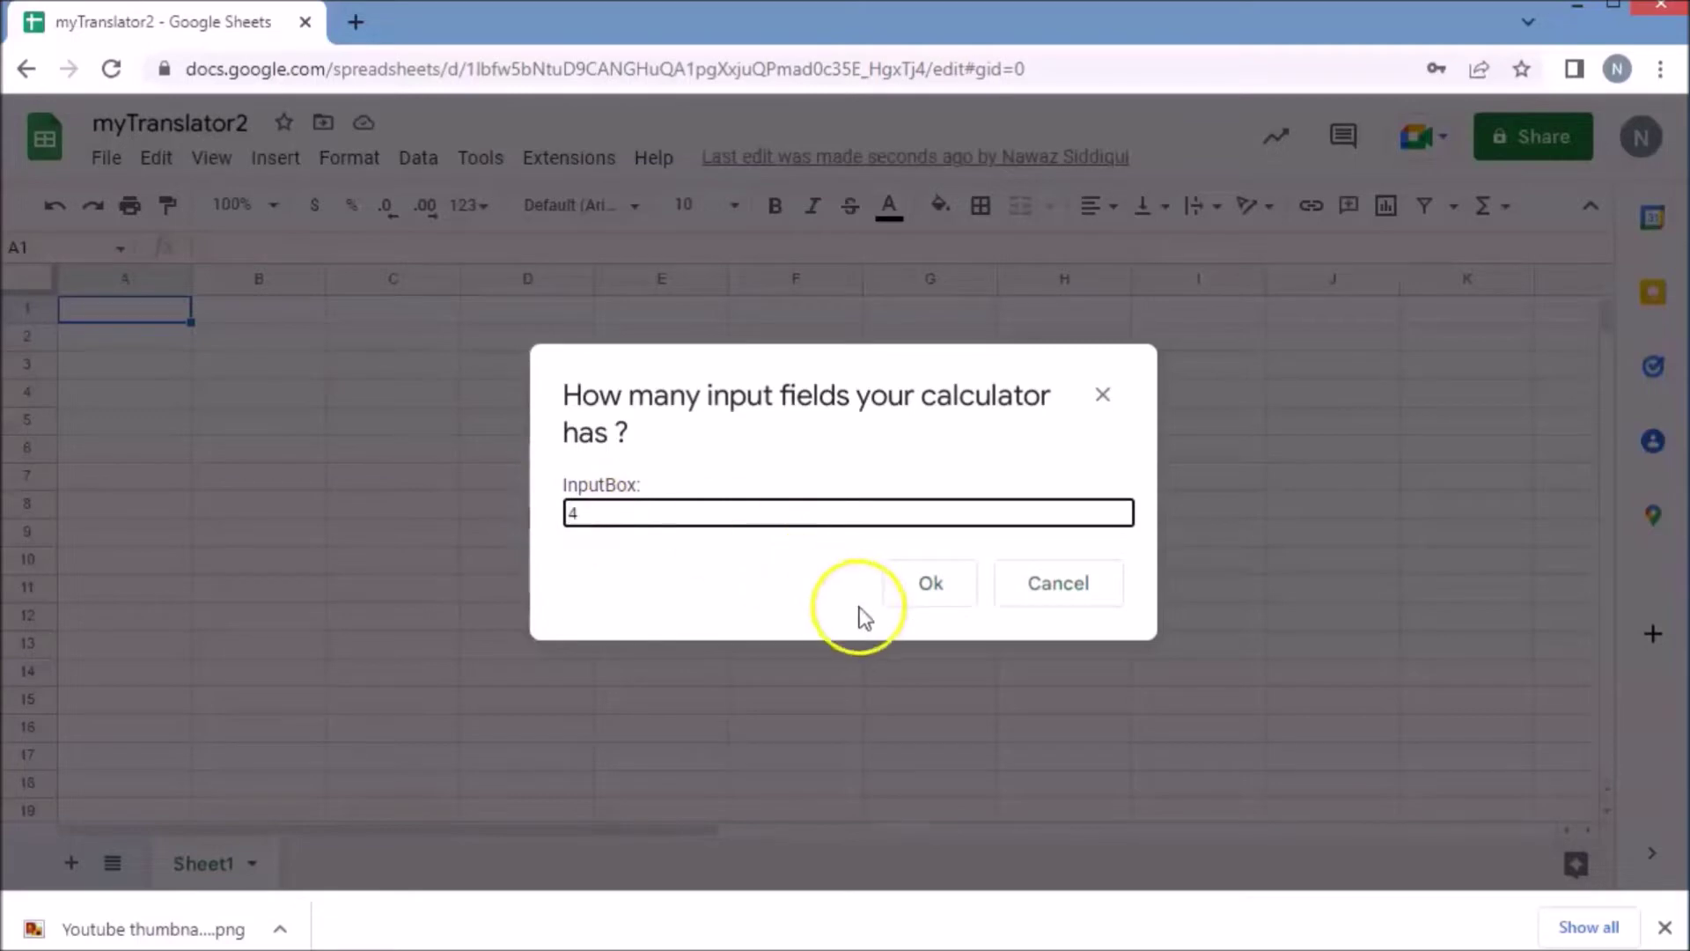
left_click(926, 597)
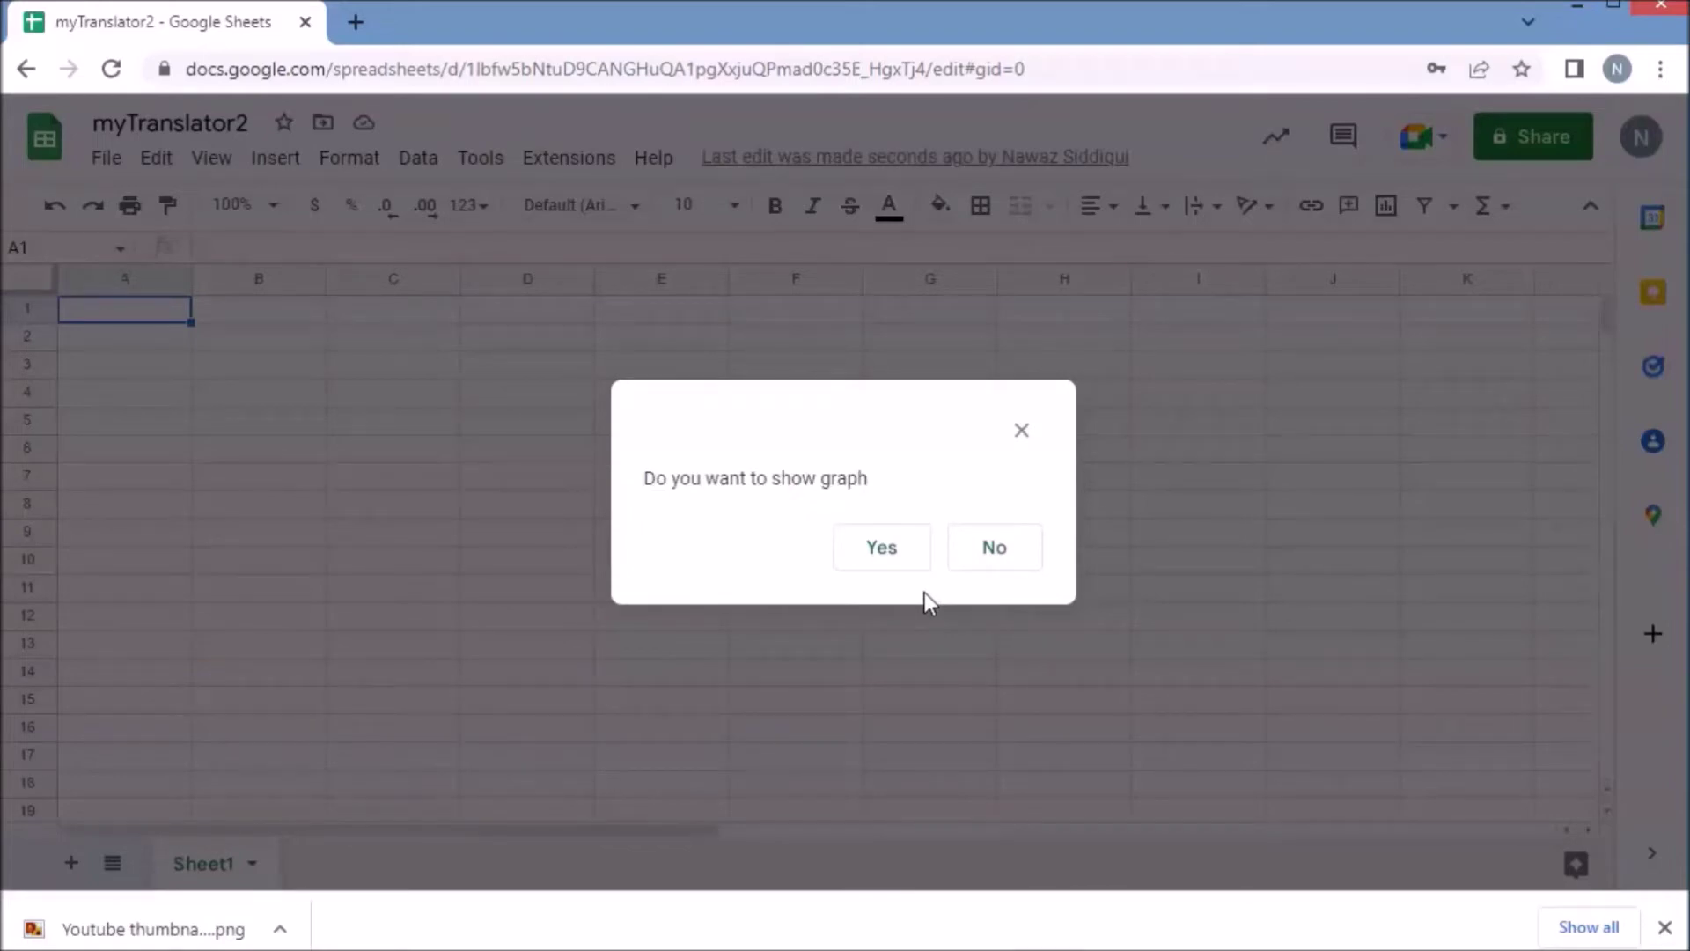
Step: Decline the graph, open the myTranslator2 tab, and relabel A4 'Text to convert:'
left_click(986, 544)
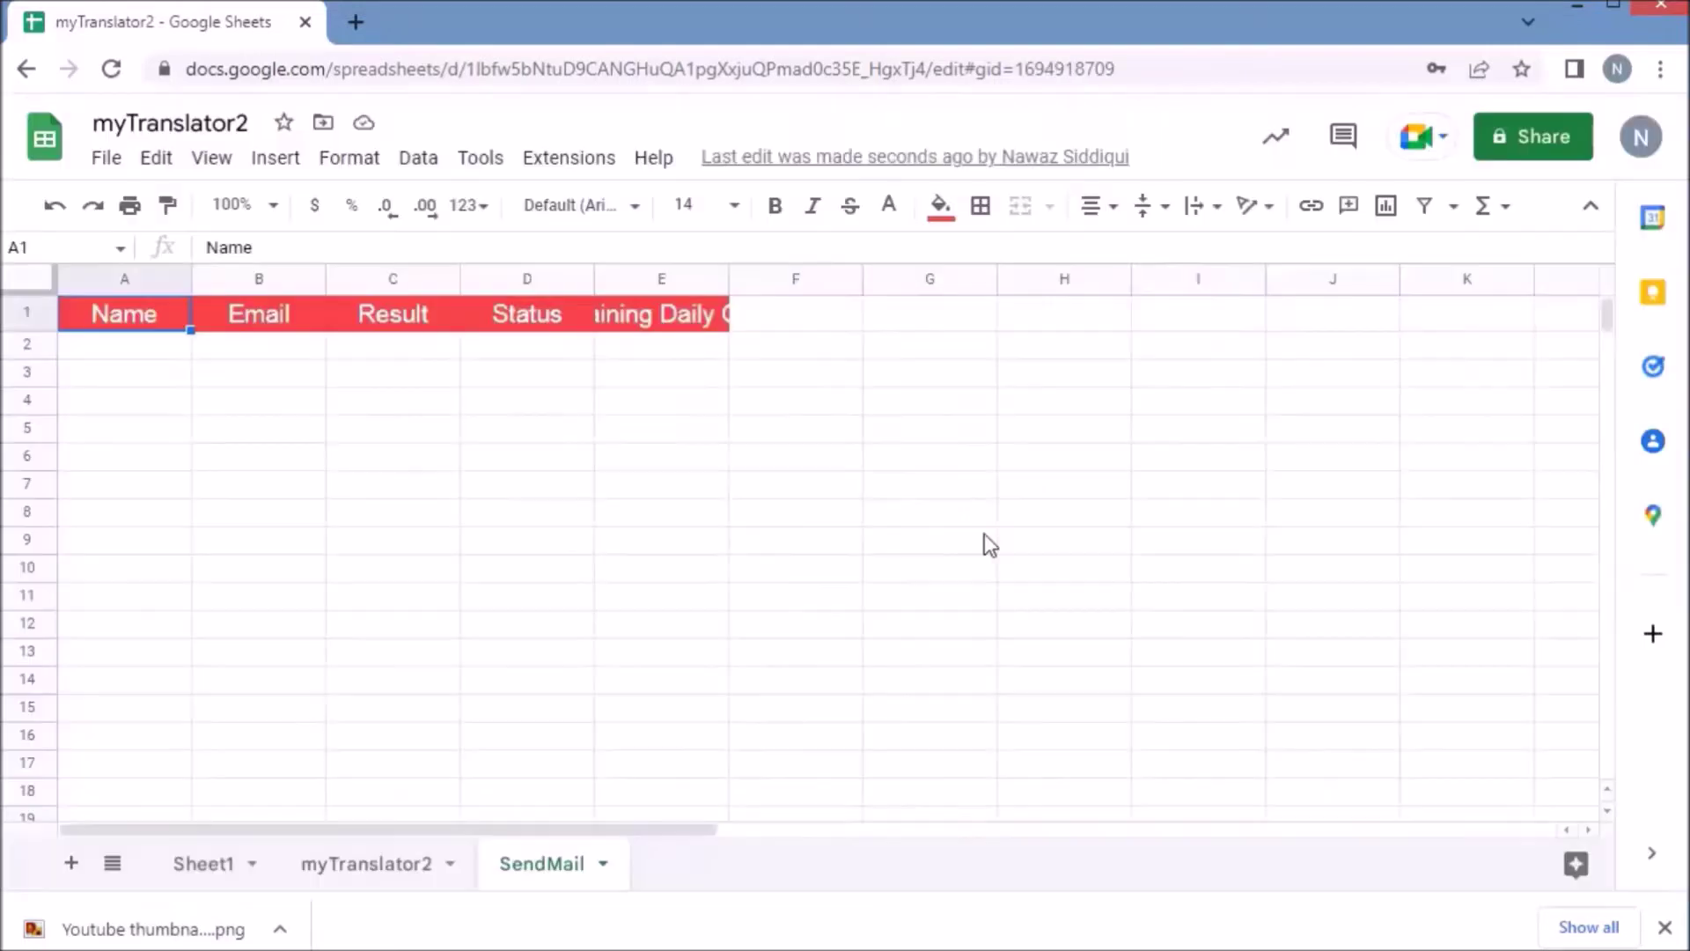
left_click(336, 871)
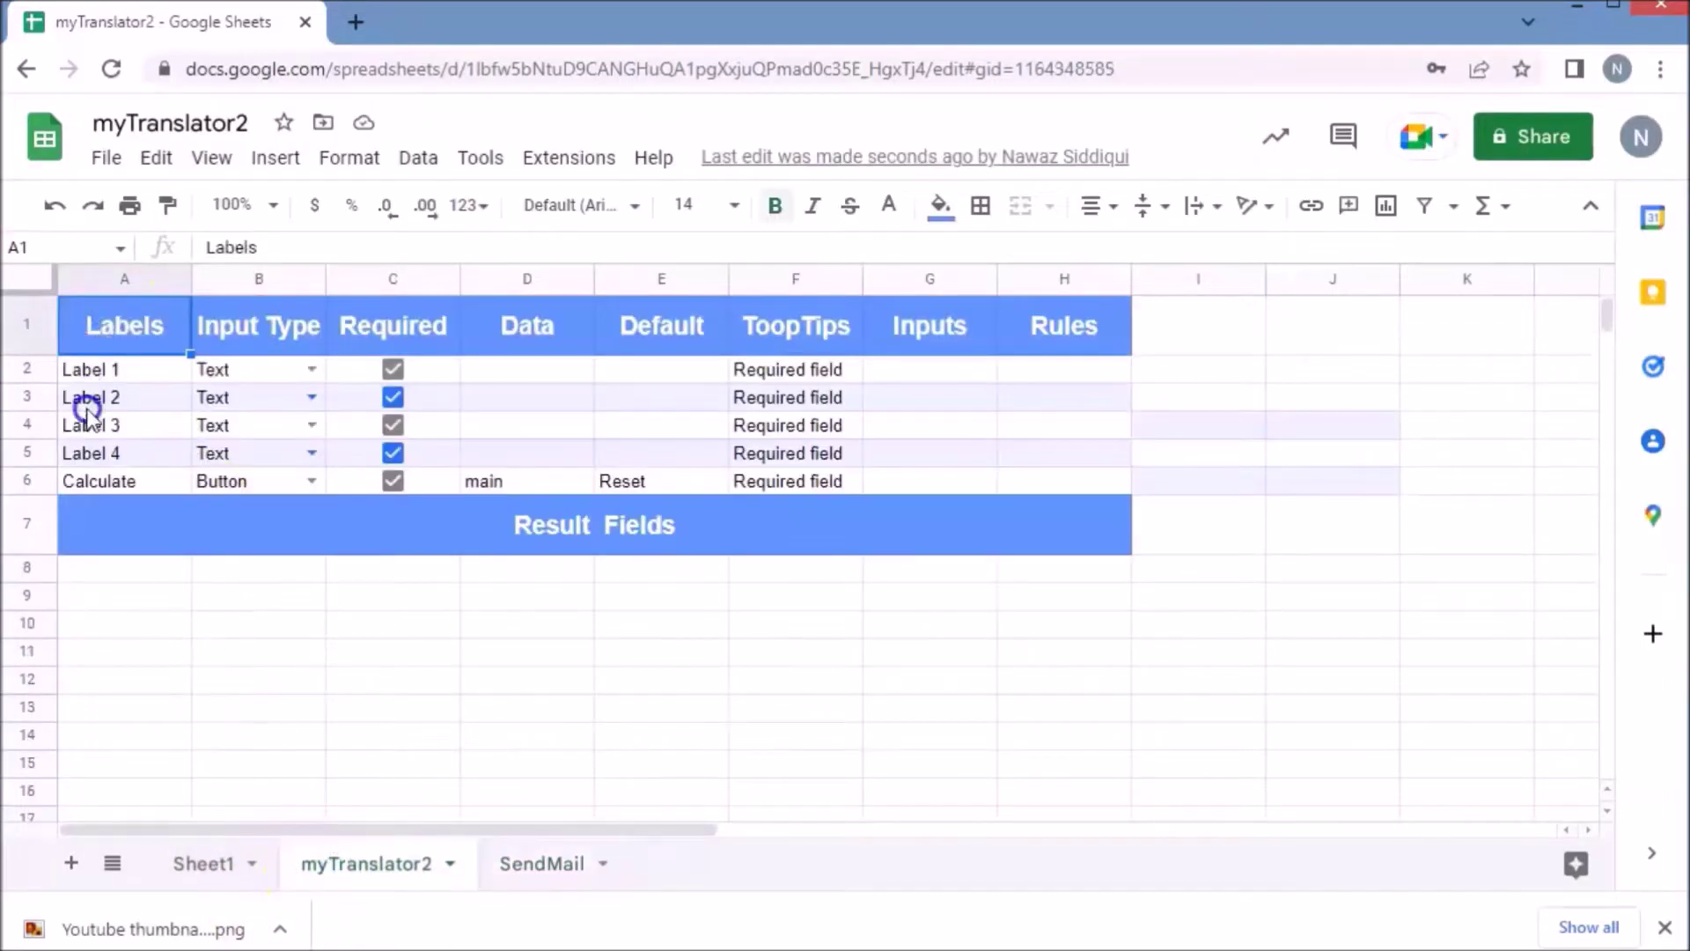
left_click(95, 418)
double_click(117, 430)
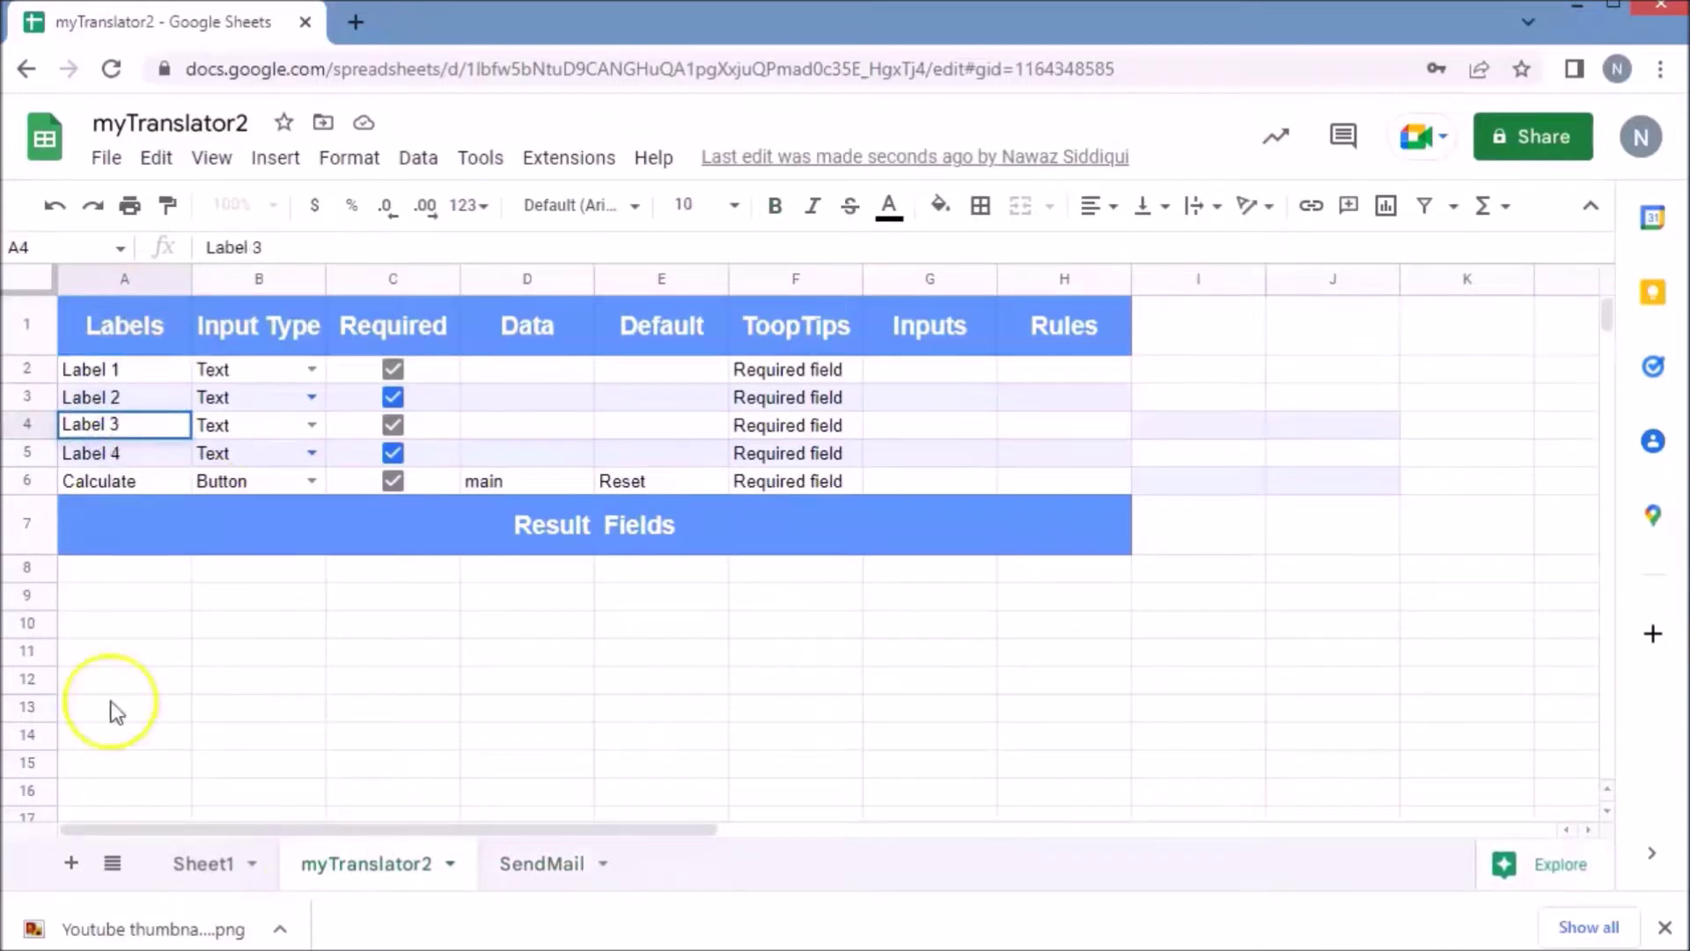
left_click(106, 423)
triple_click(106, 423)
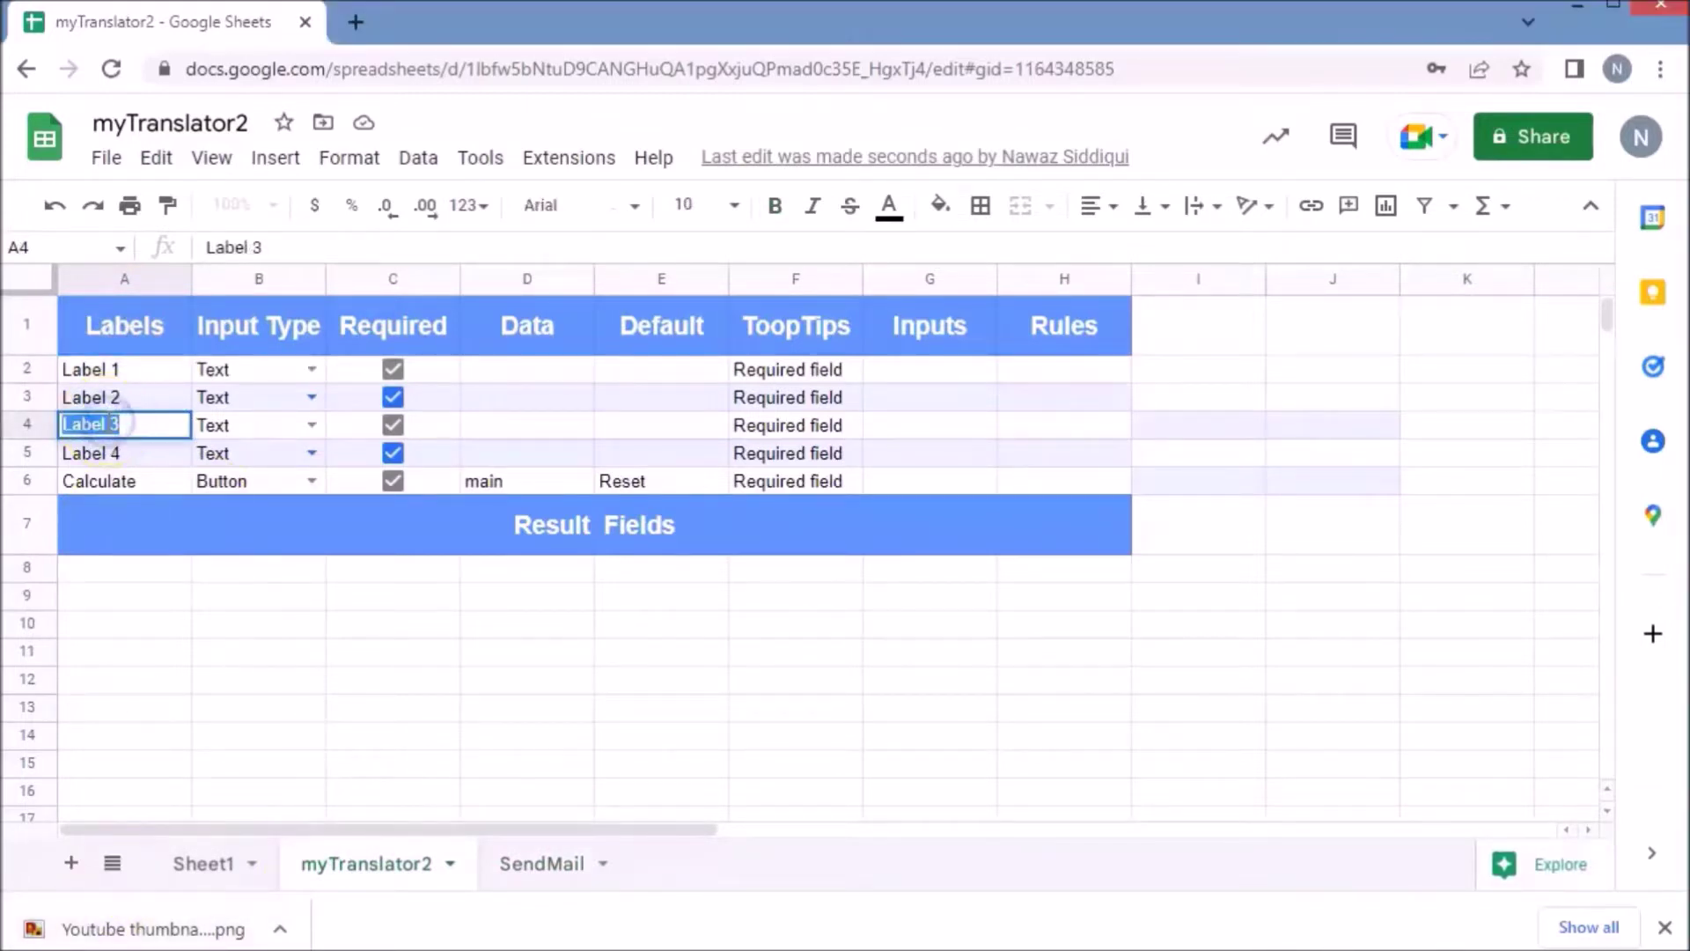
key("BackSpace")
type("Text to co")
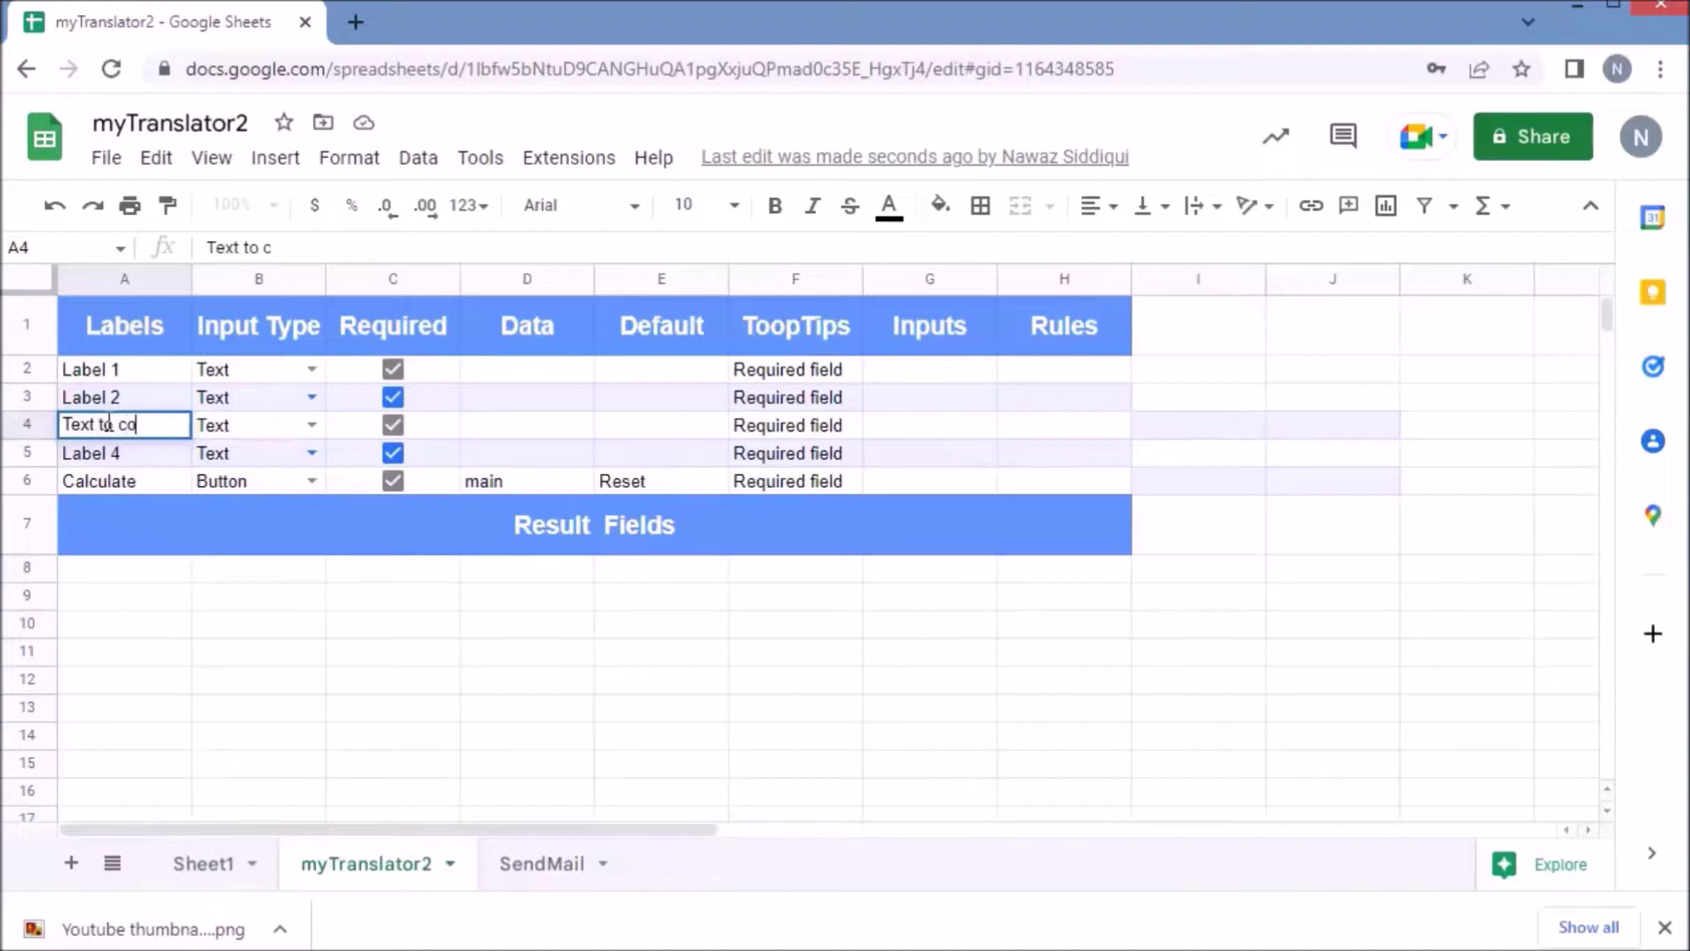
type("nvert:")
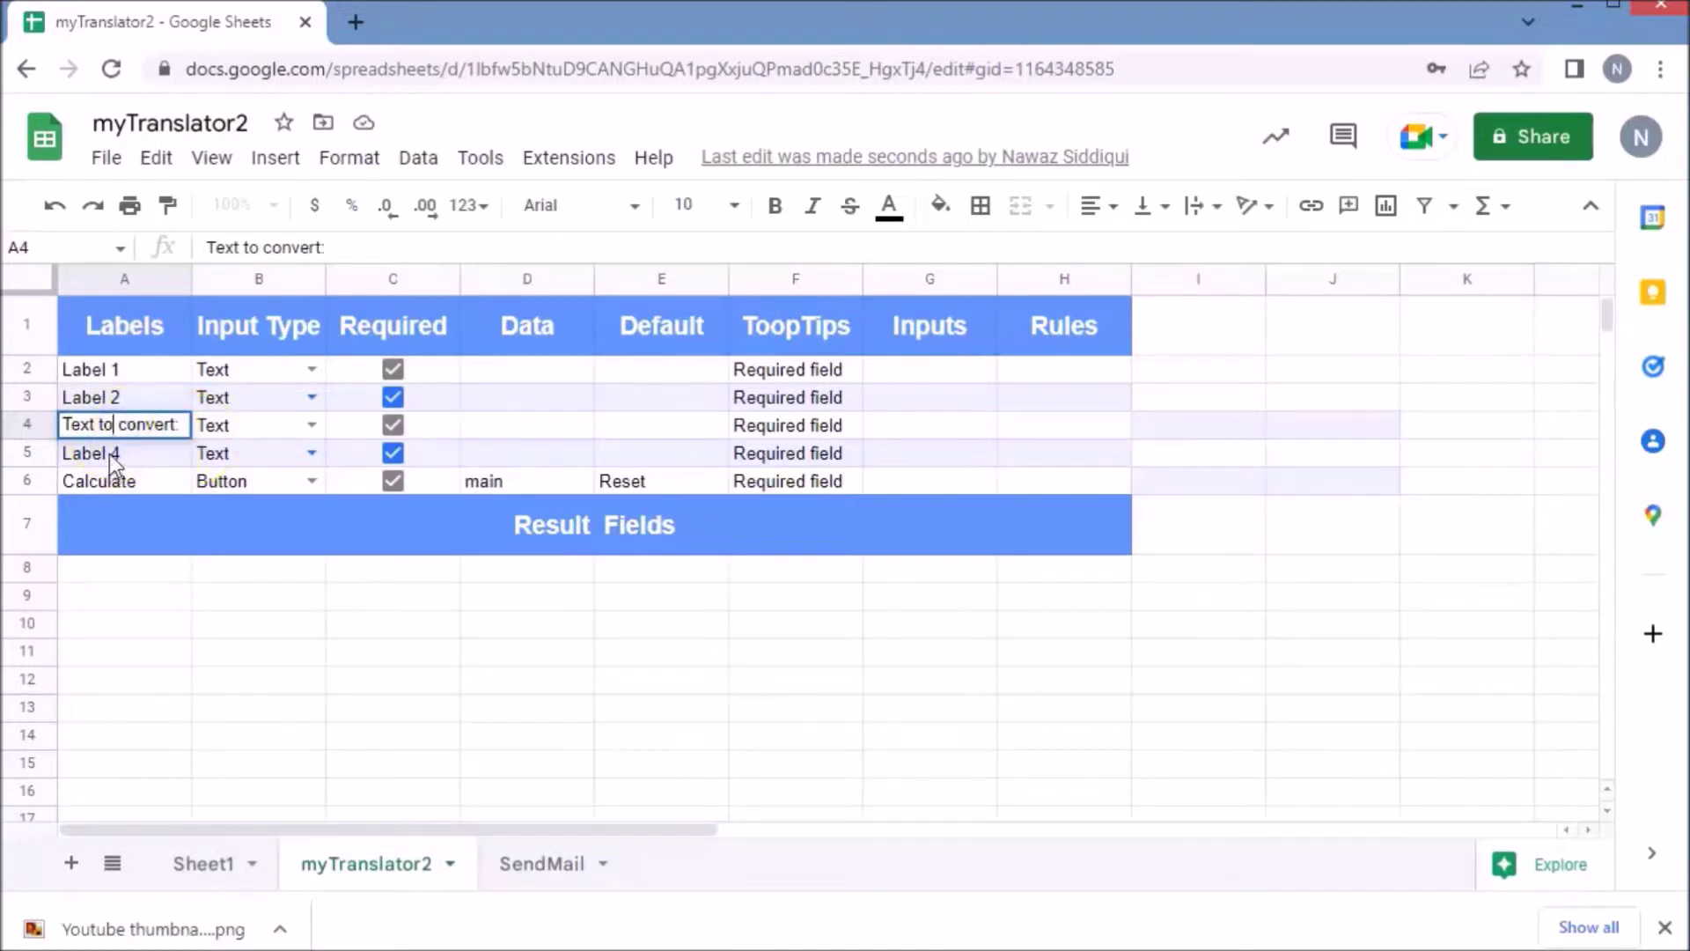
Step: Relabel A5 'In which language you want to convert?'
left_click(111, 453)
triple_click(111, 453)
key("BackSpace")
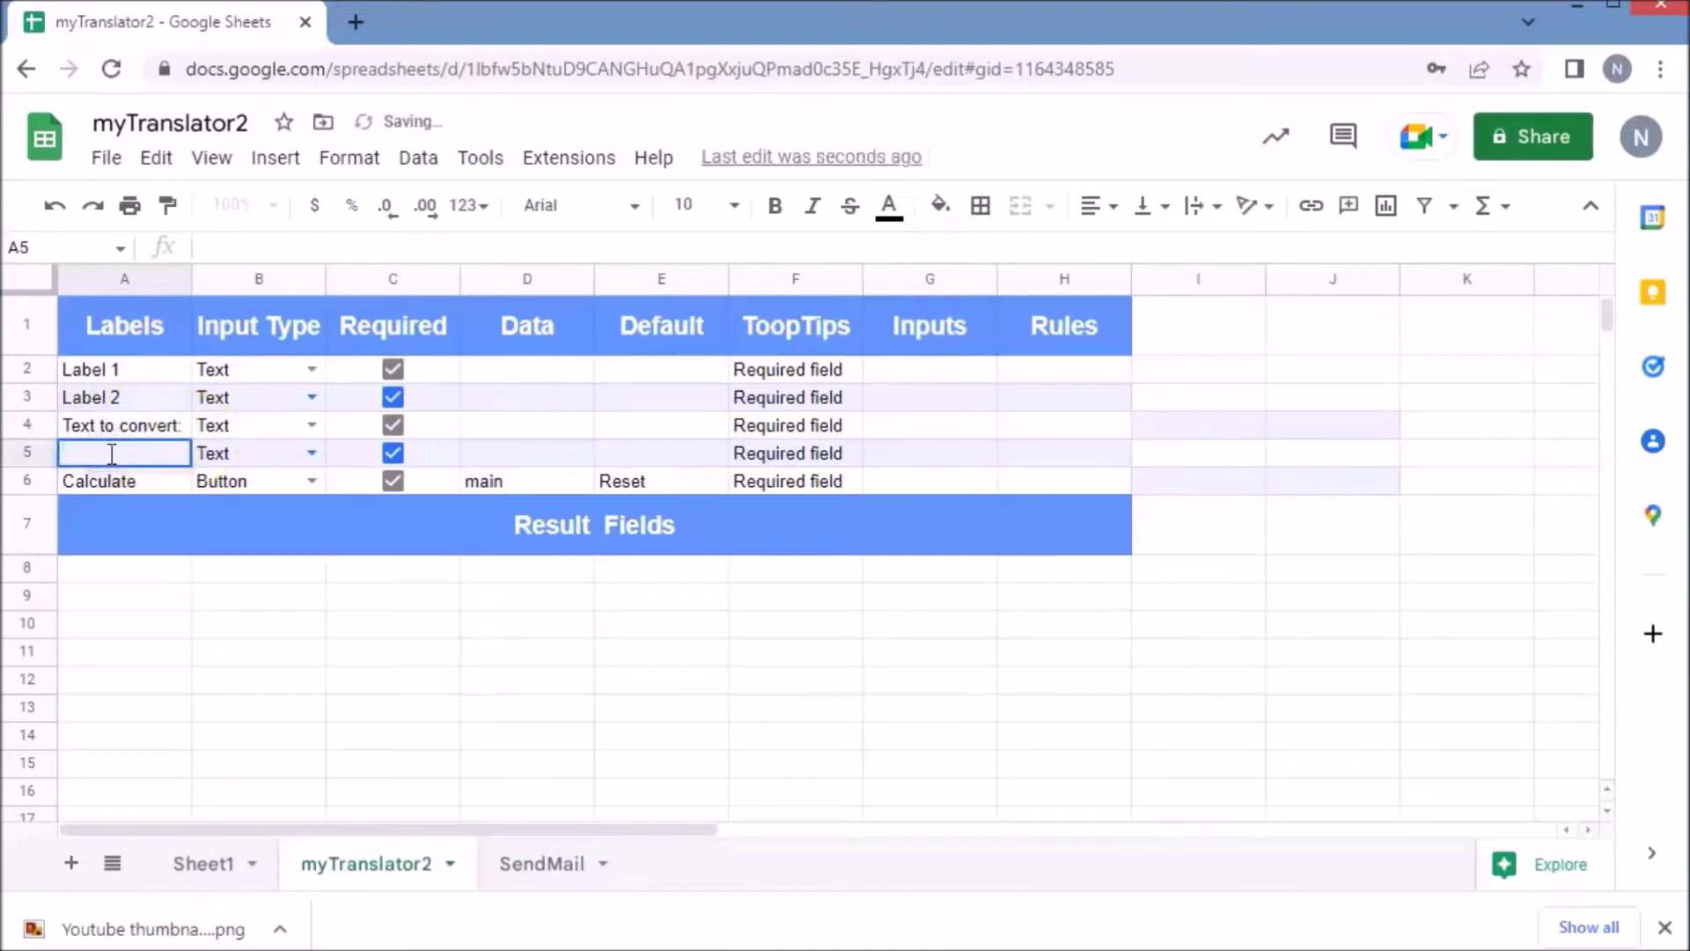
type("In which languafg")
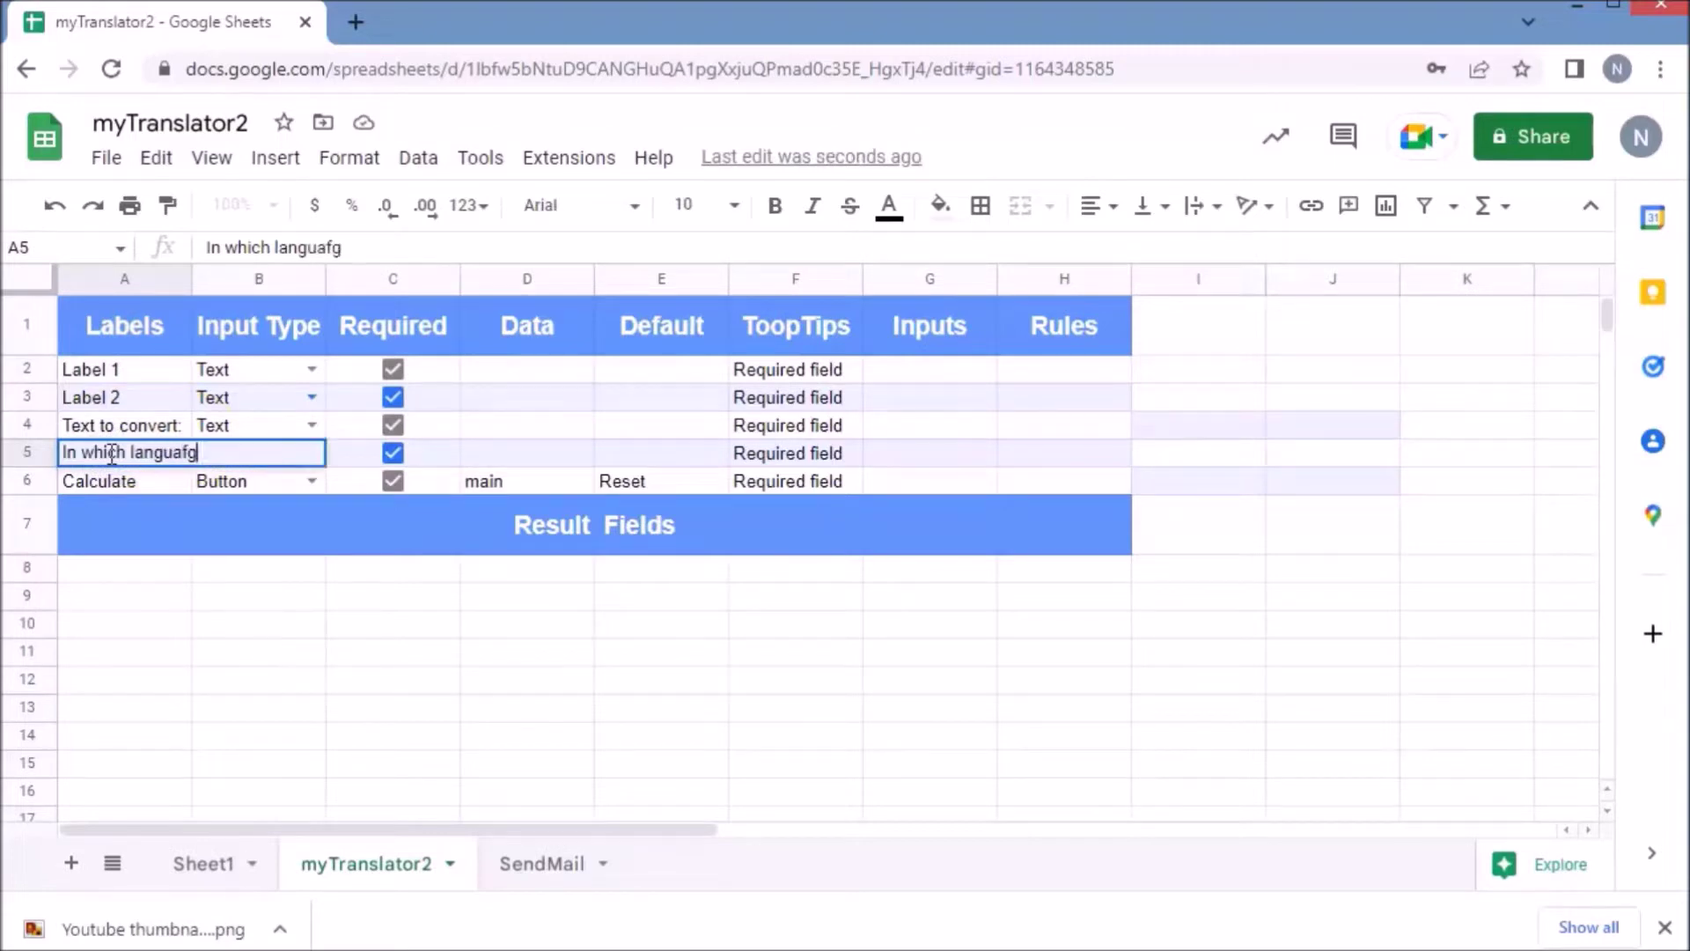
type("fe")
key("BackSpace")
key("BackSpace")
type("ge you wan")
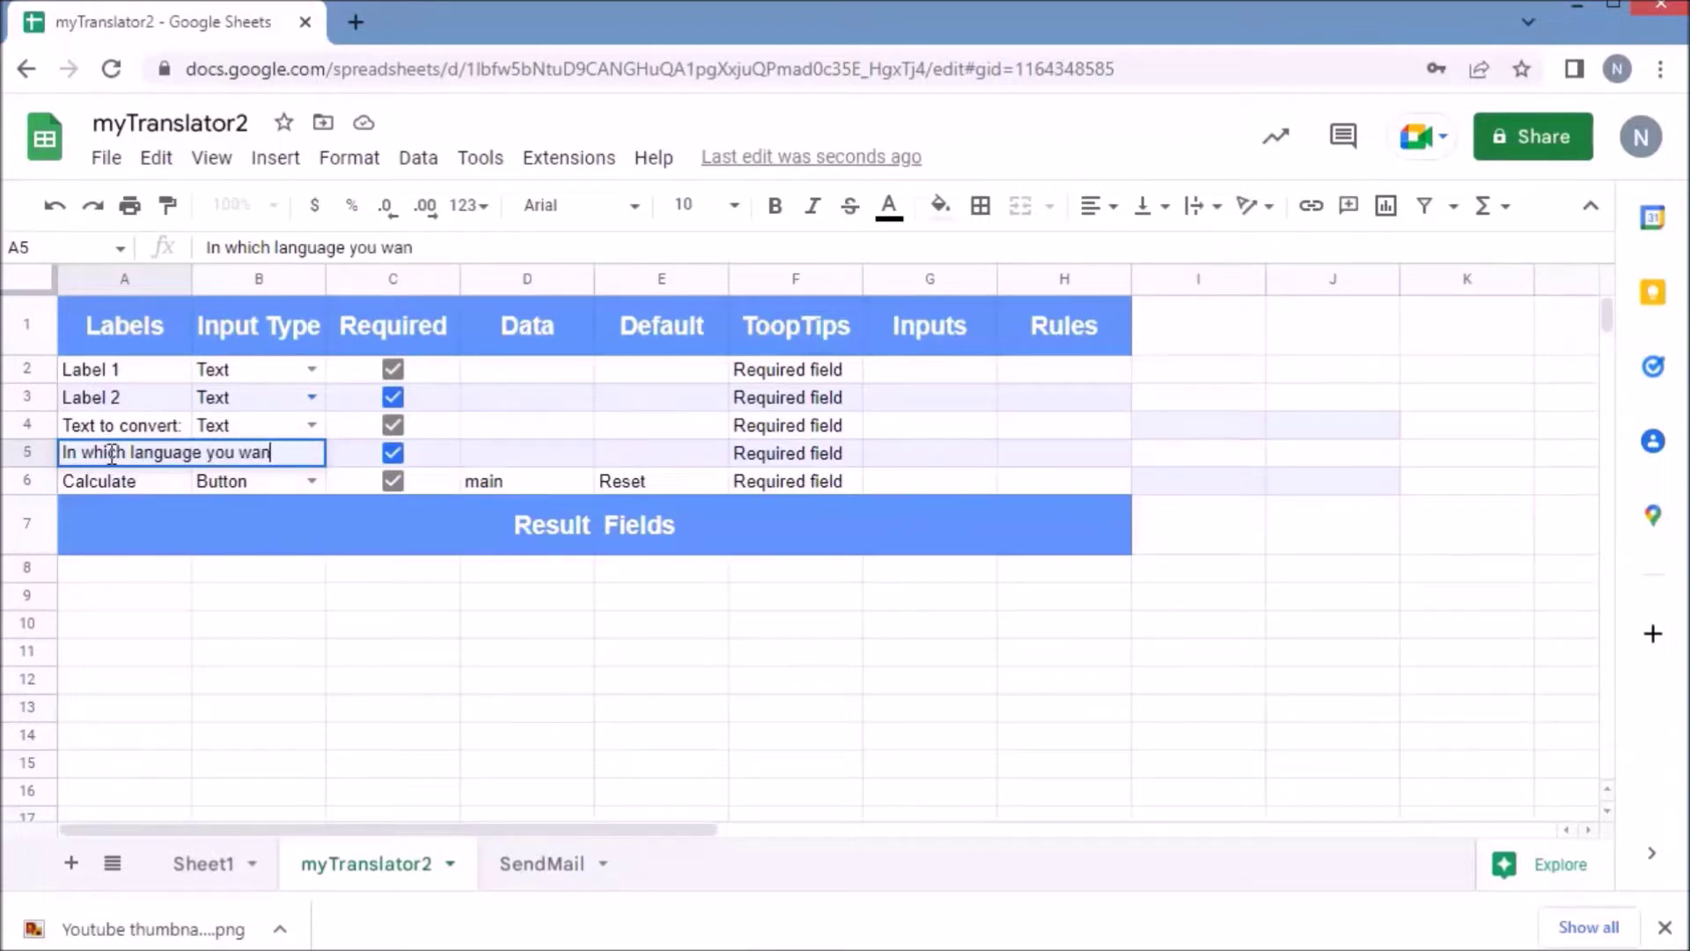
type("t to convert")
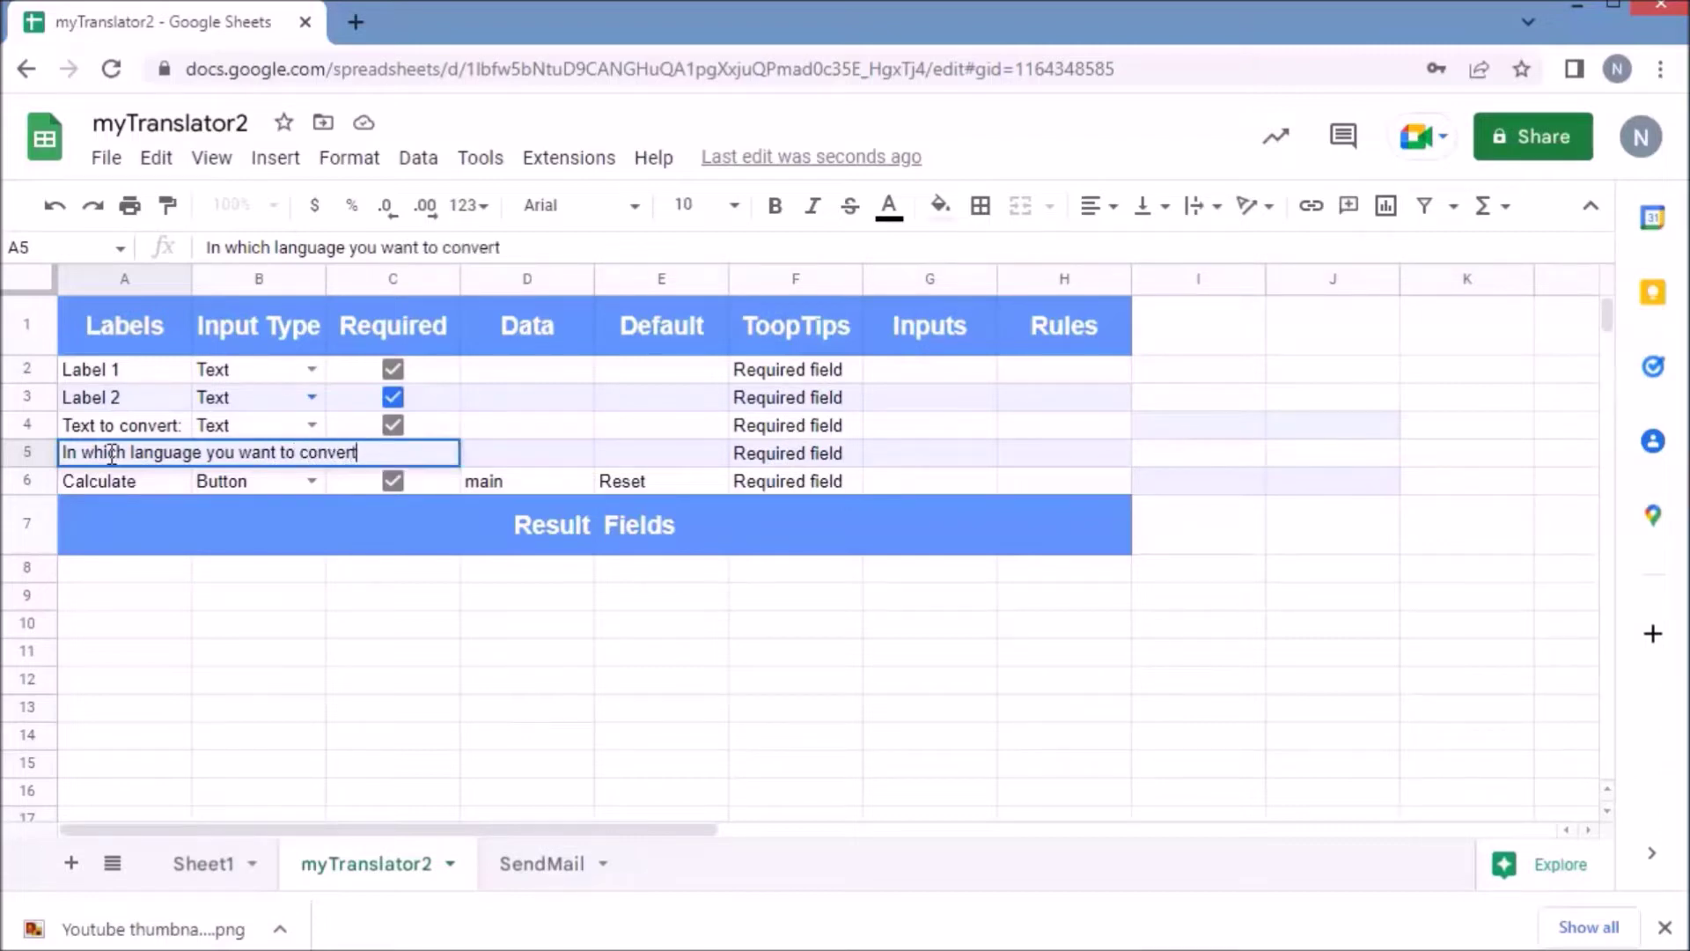
type("?")
key("Return")
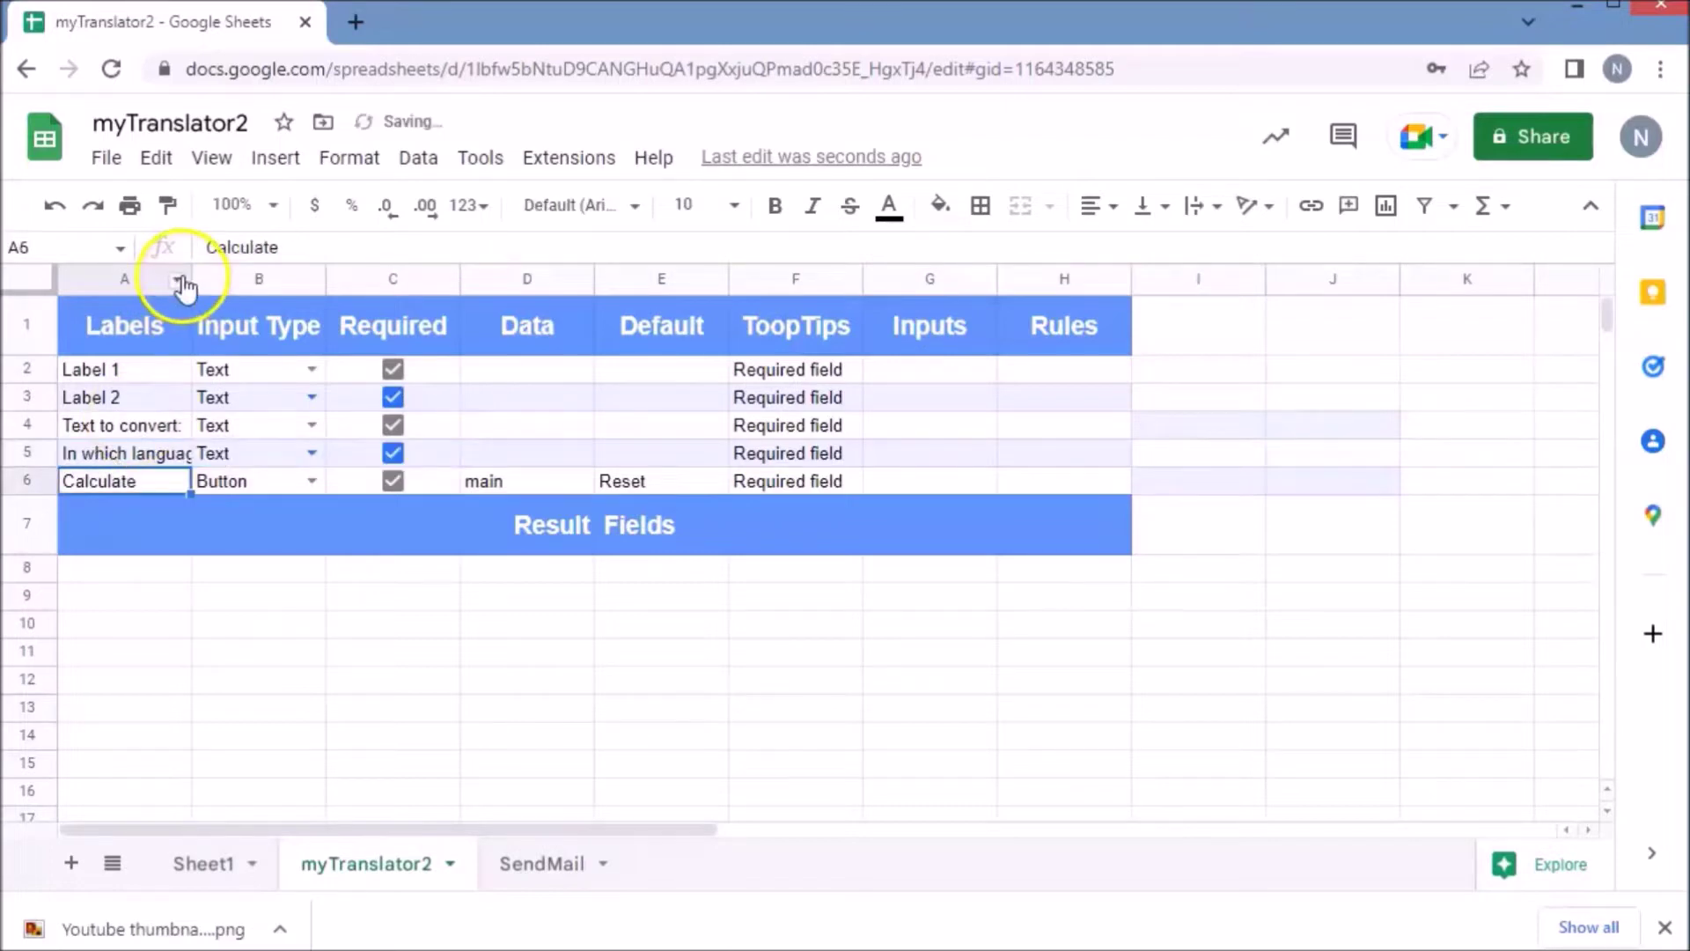
Step: Widen column A and change the A6 label from Calculate to Translate
left_click_drag(190, 280, 363, 286)
double_click(132, 479)
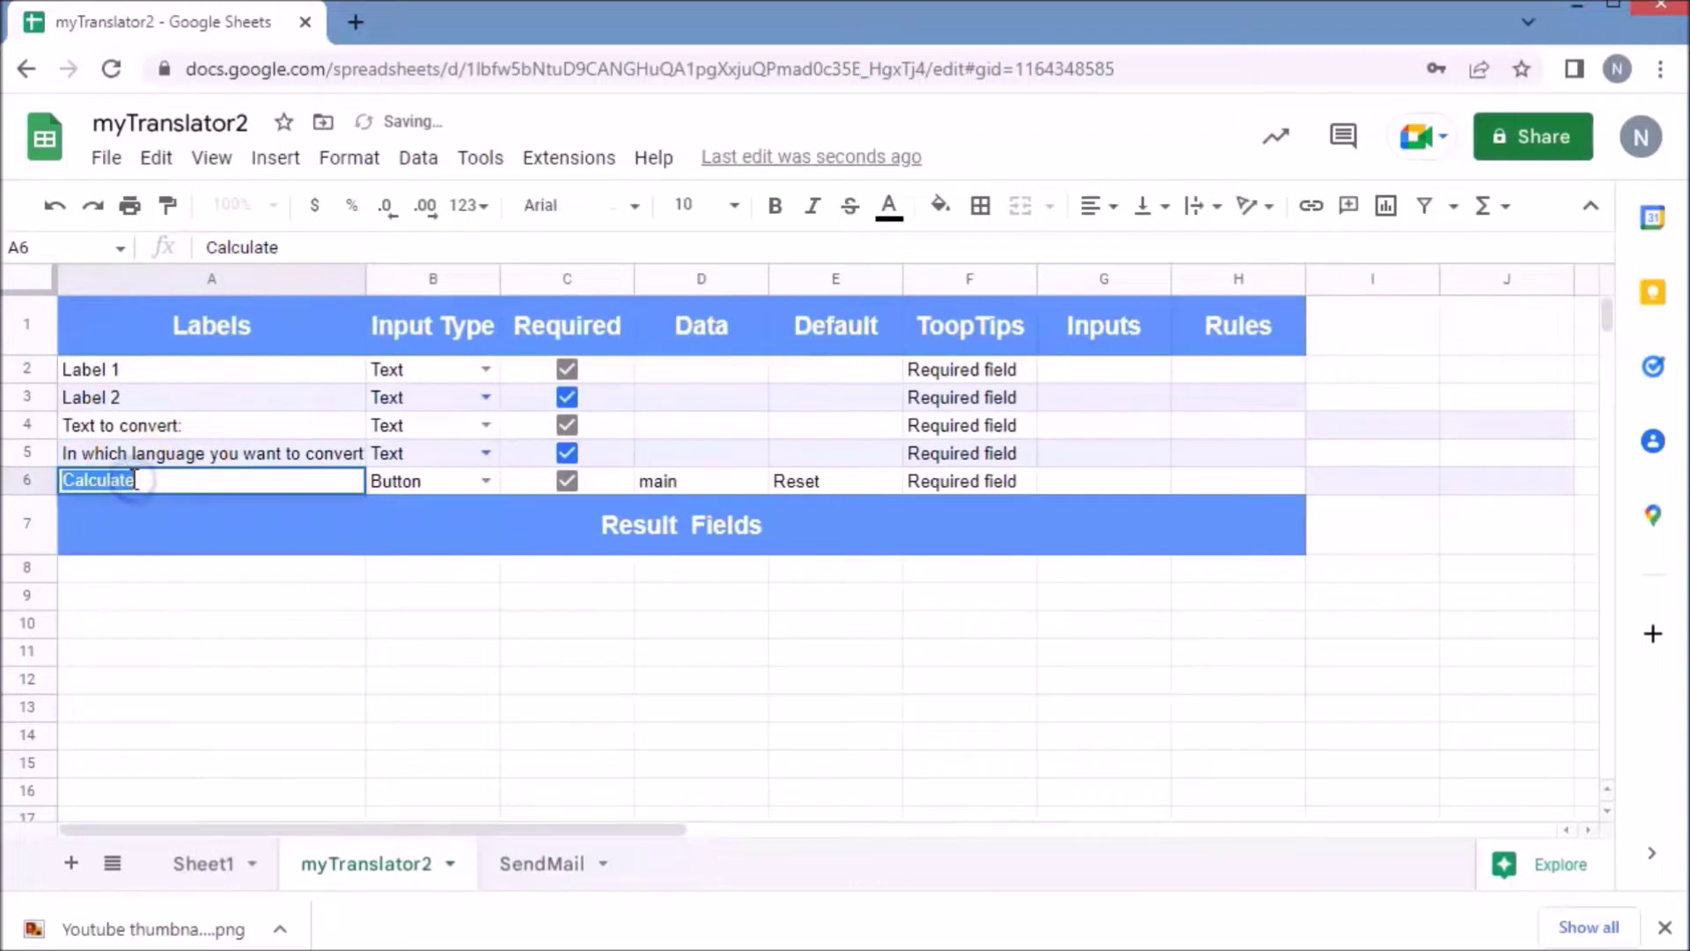
key("BackSpace")
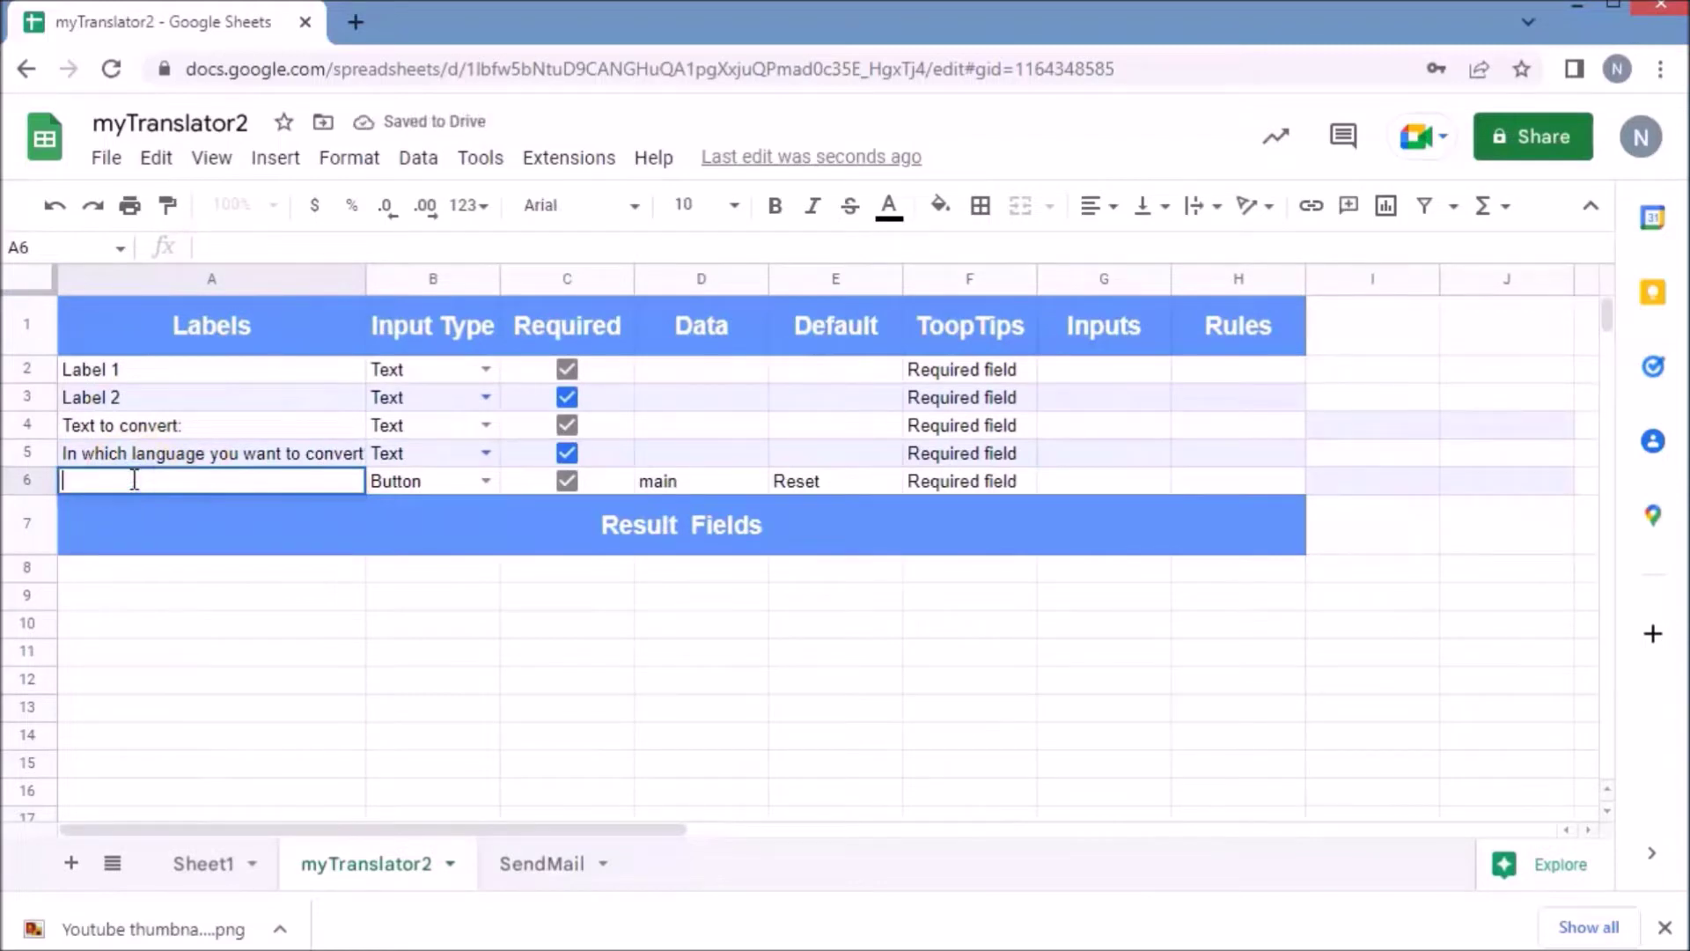
type("Tra")
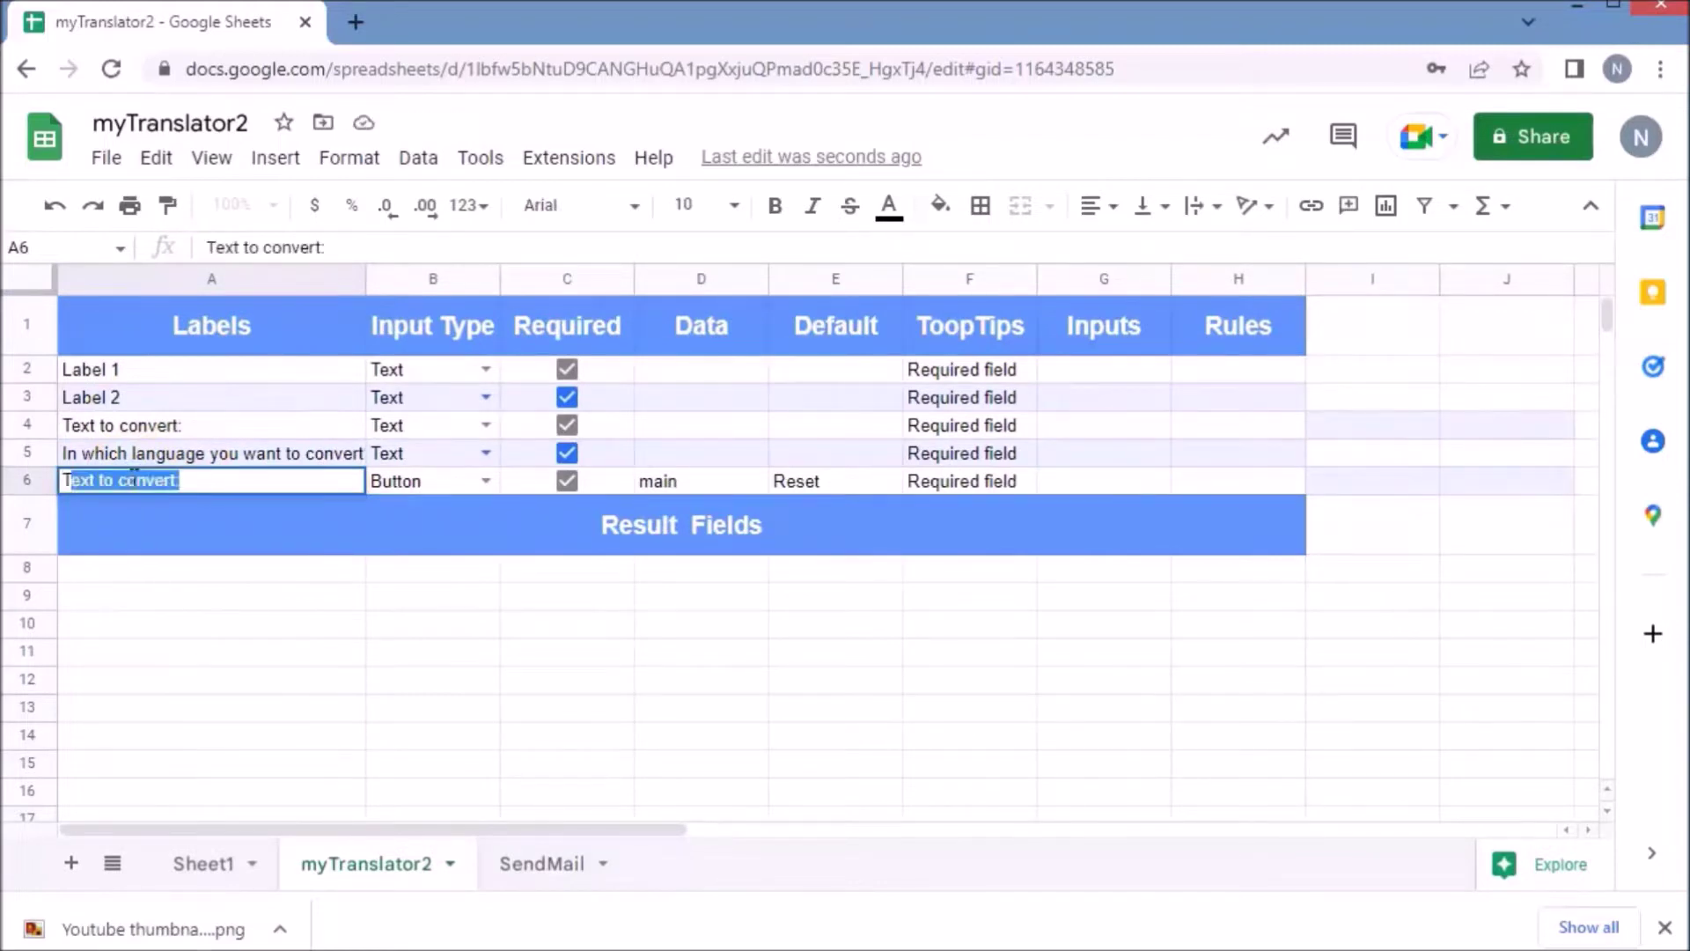
type("nsl")
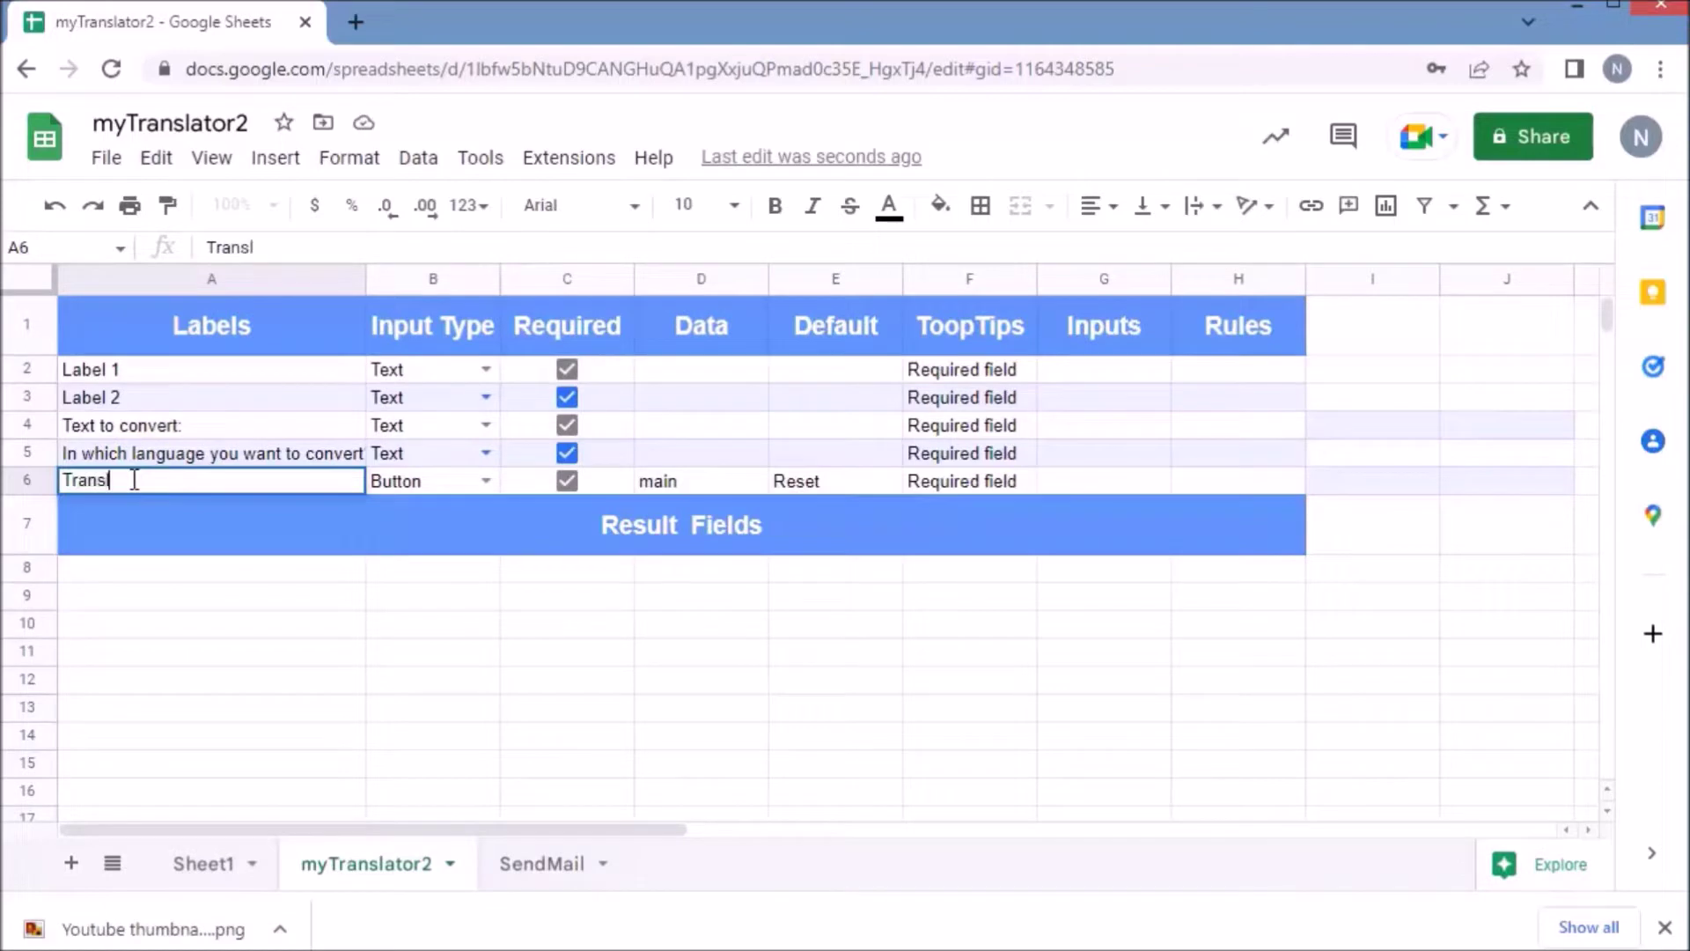
type("ate")
key("Return")
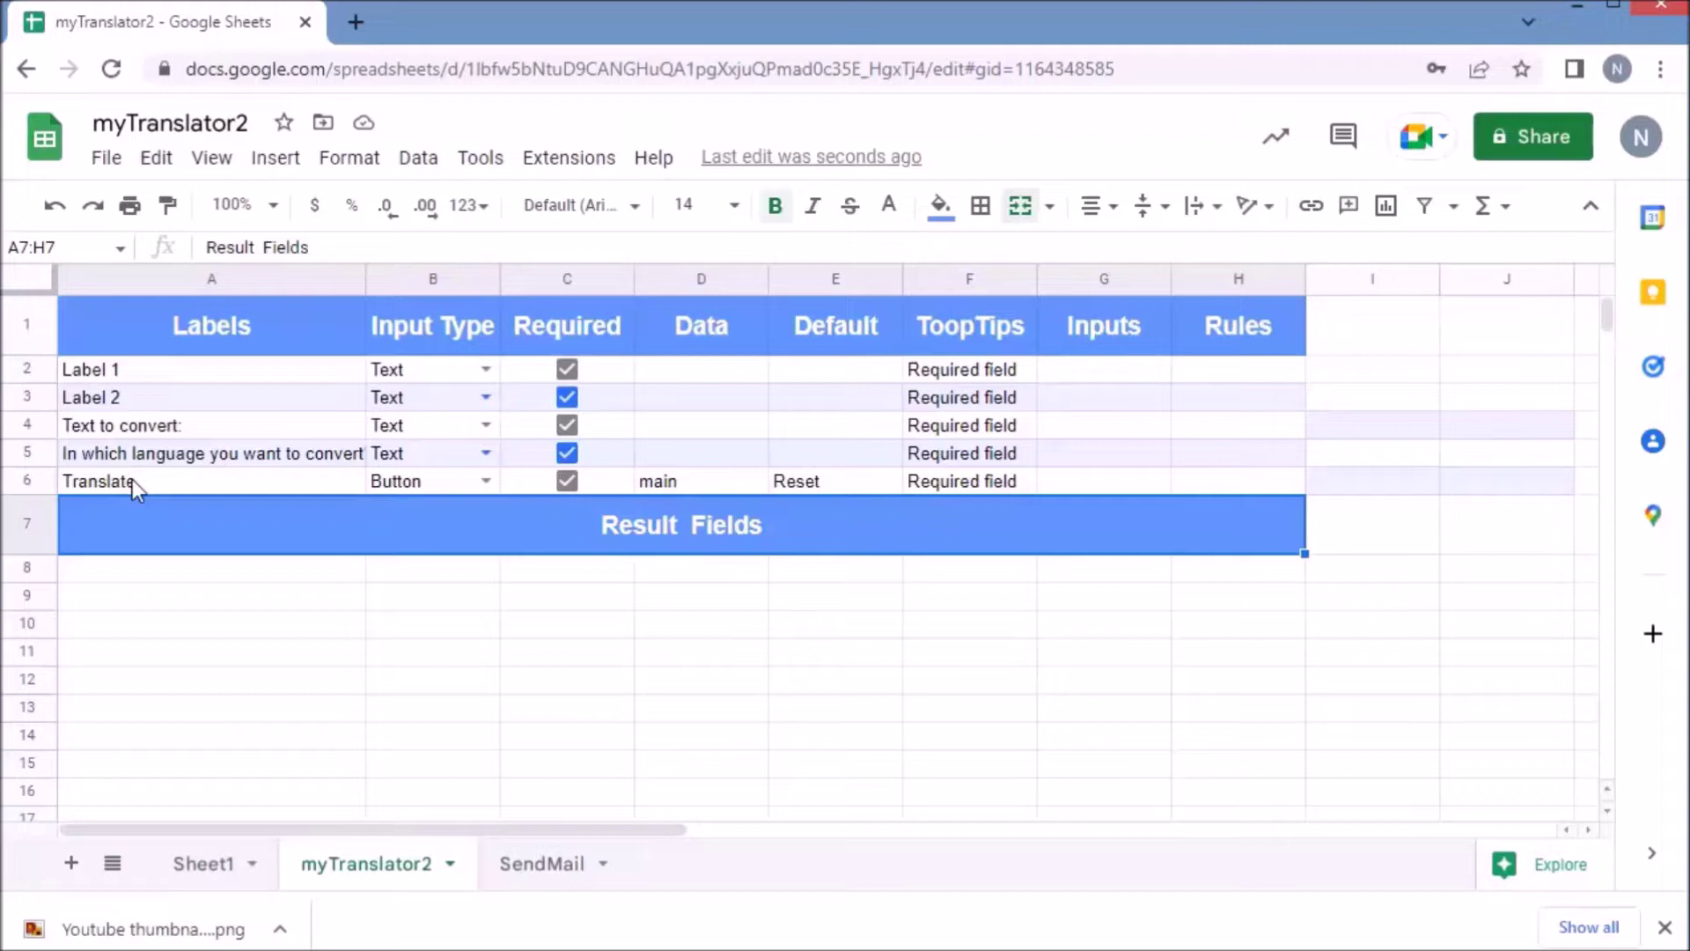
Step: Clear the Label 1 and Label 2 placeholders from A2 and A3
double_click(105, 370)
key("BackSpace")
left_click(117, 405)
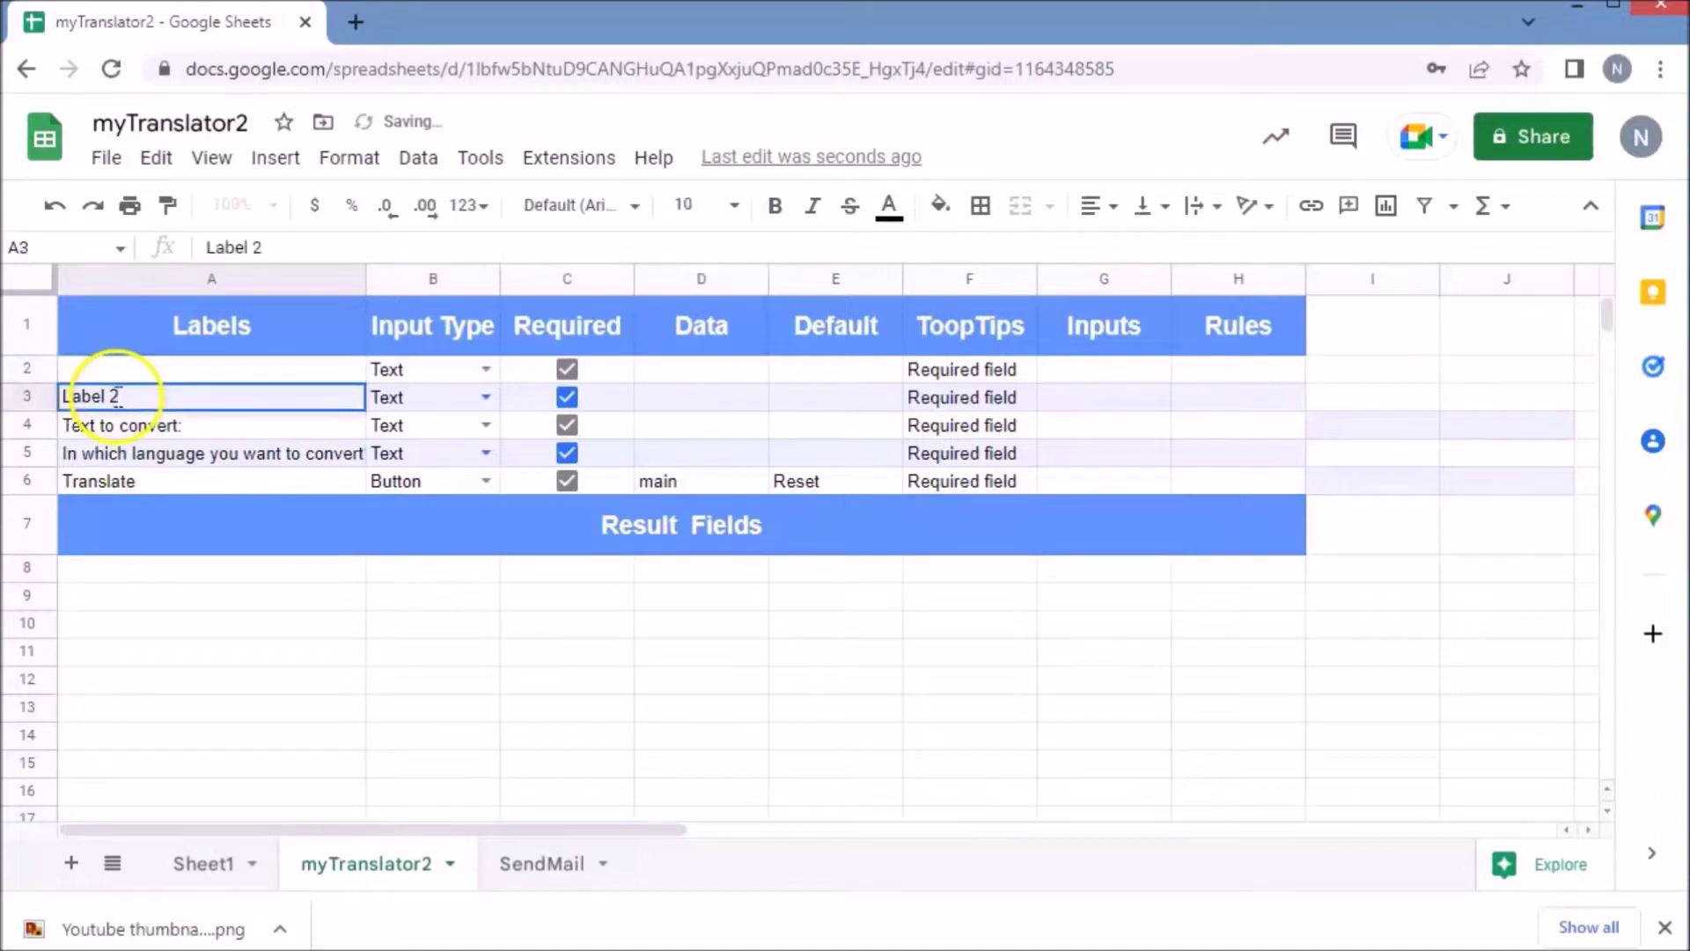
double_click(117, 401)
key("BackSpace")
Step: Clear the Text input types of rows 2 and 3 and uncheck their Required boxes
left_click(388, 370)
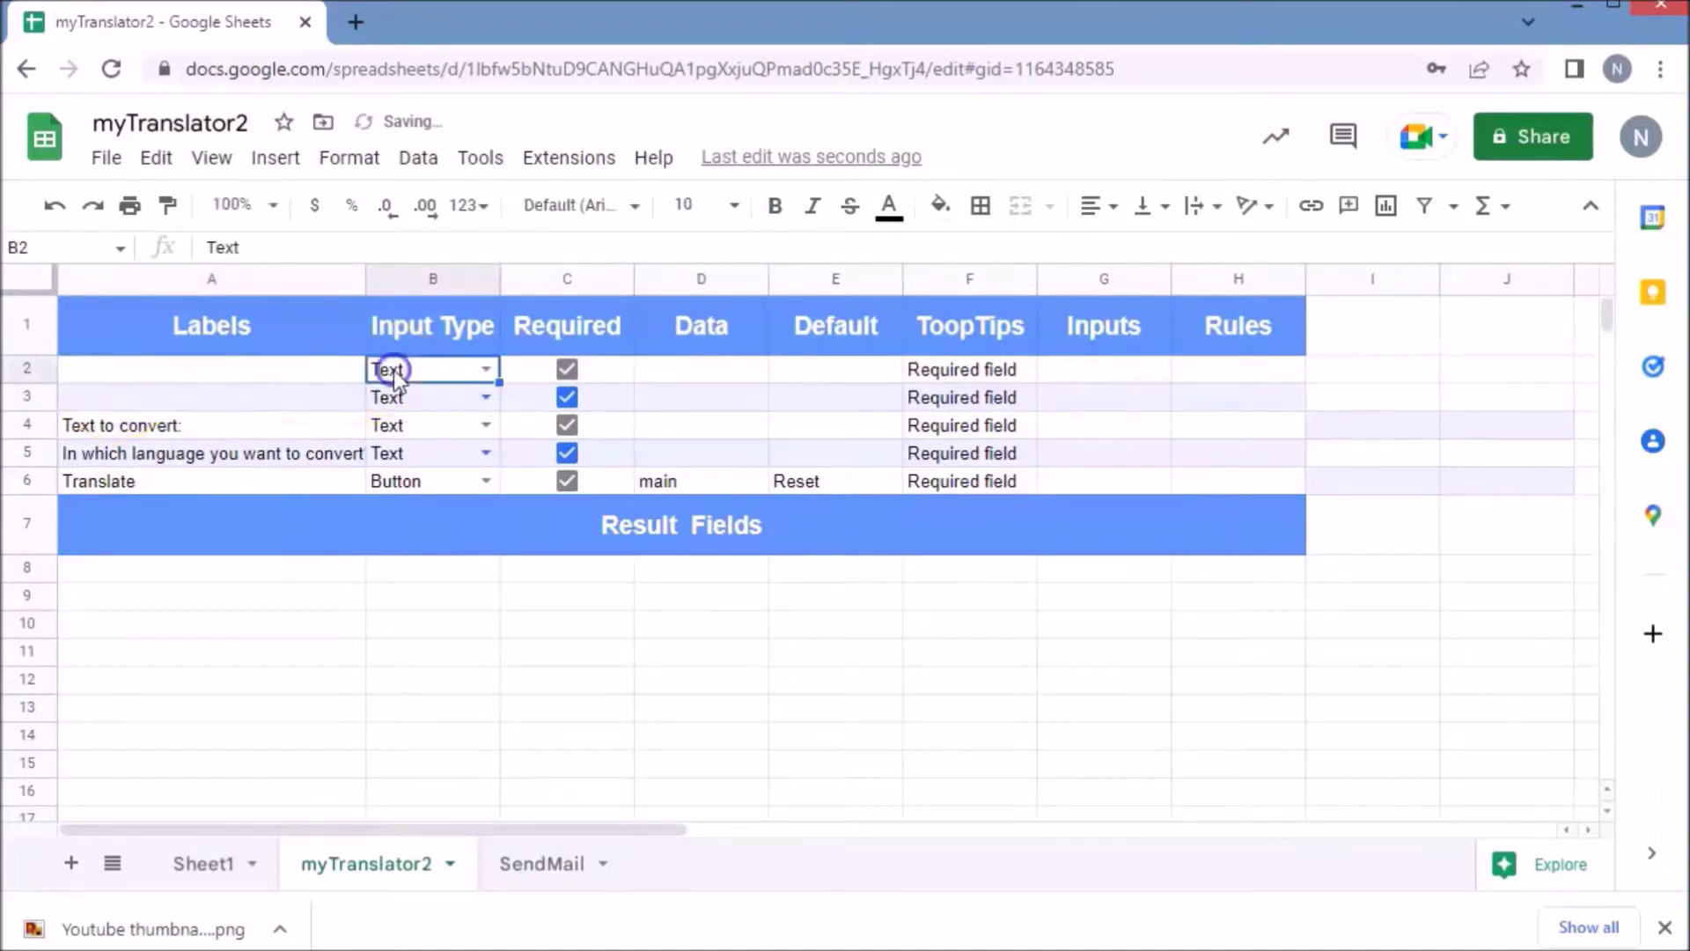
double_click(387, 370)
key("BackSpace")
left_click(524, 379)
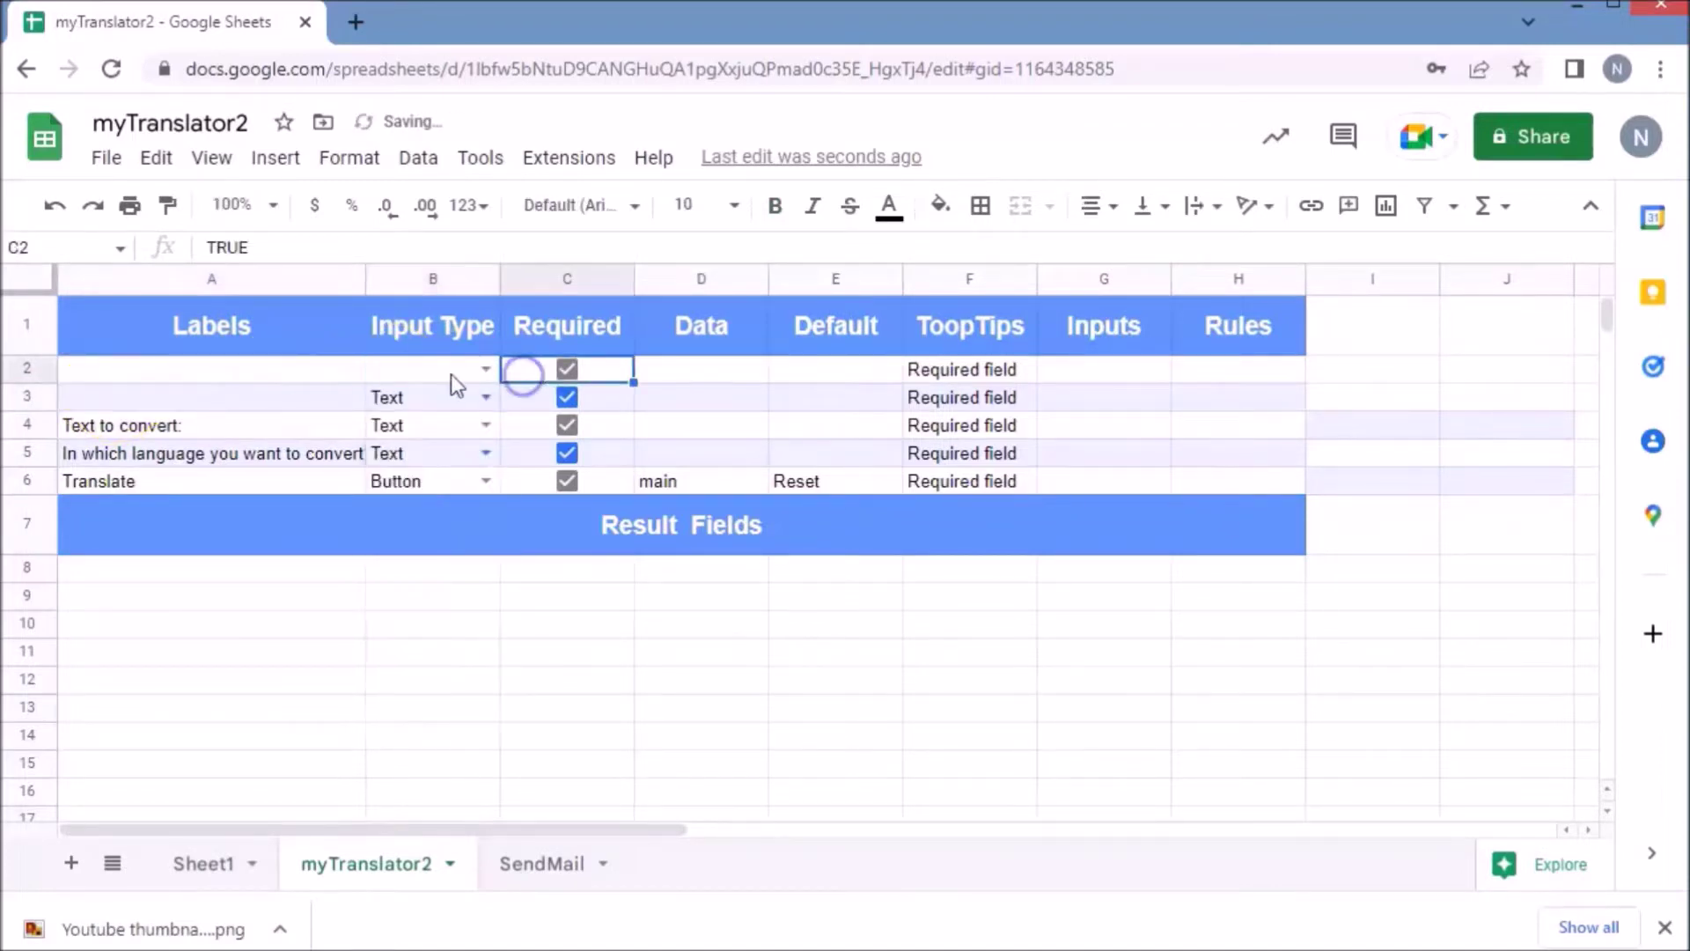
left_click(566, 368)
double_click(398, 405)
key("BackSpace")
left_click(565, 398)
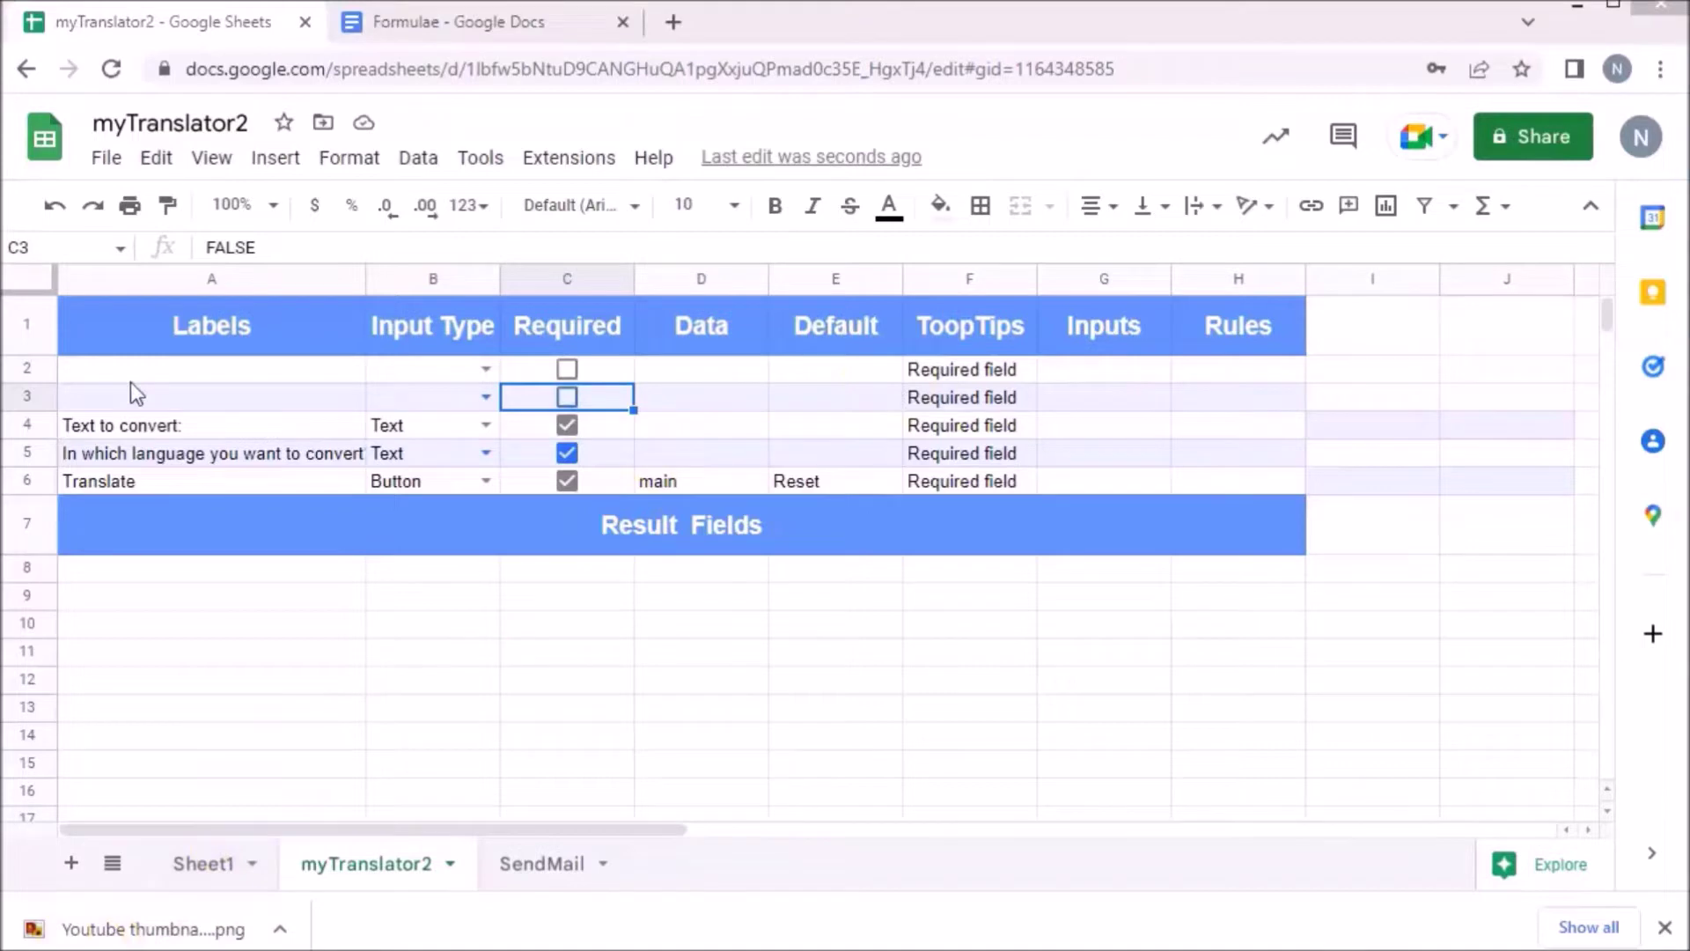
Step: Copy the img tag line from the Formulae document
left_click(440, 25)
left_click(515, 508)
left_click_drag(515, 508, 683, 539)
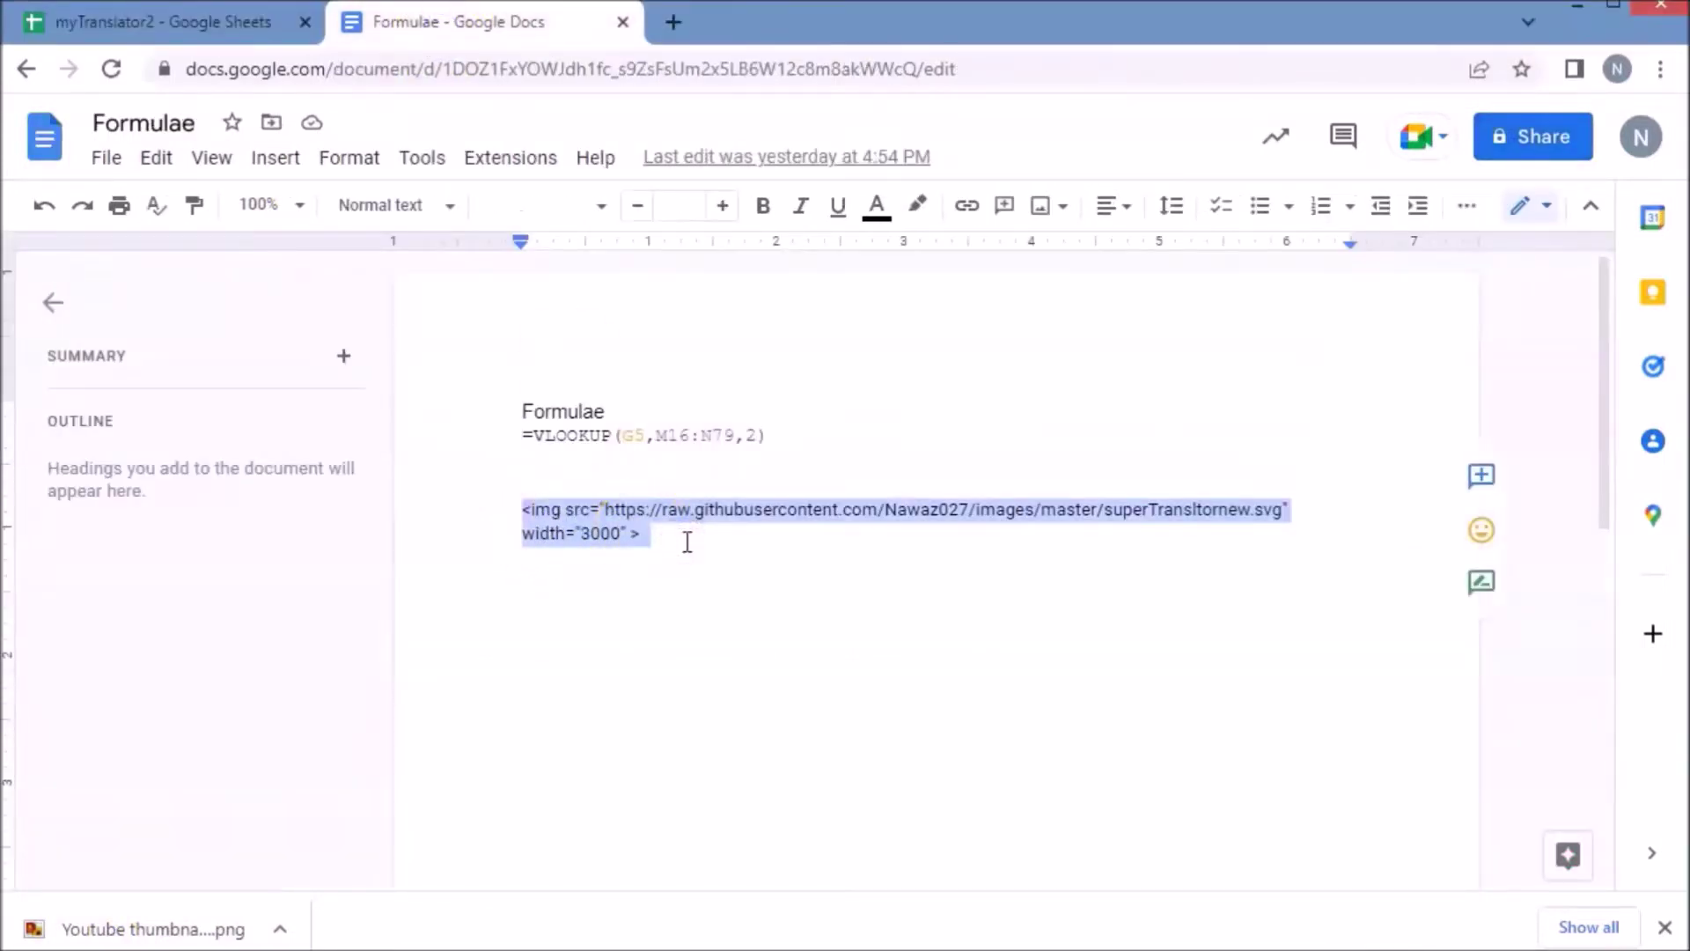
left_click(124, 18)
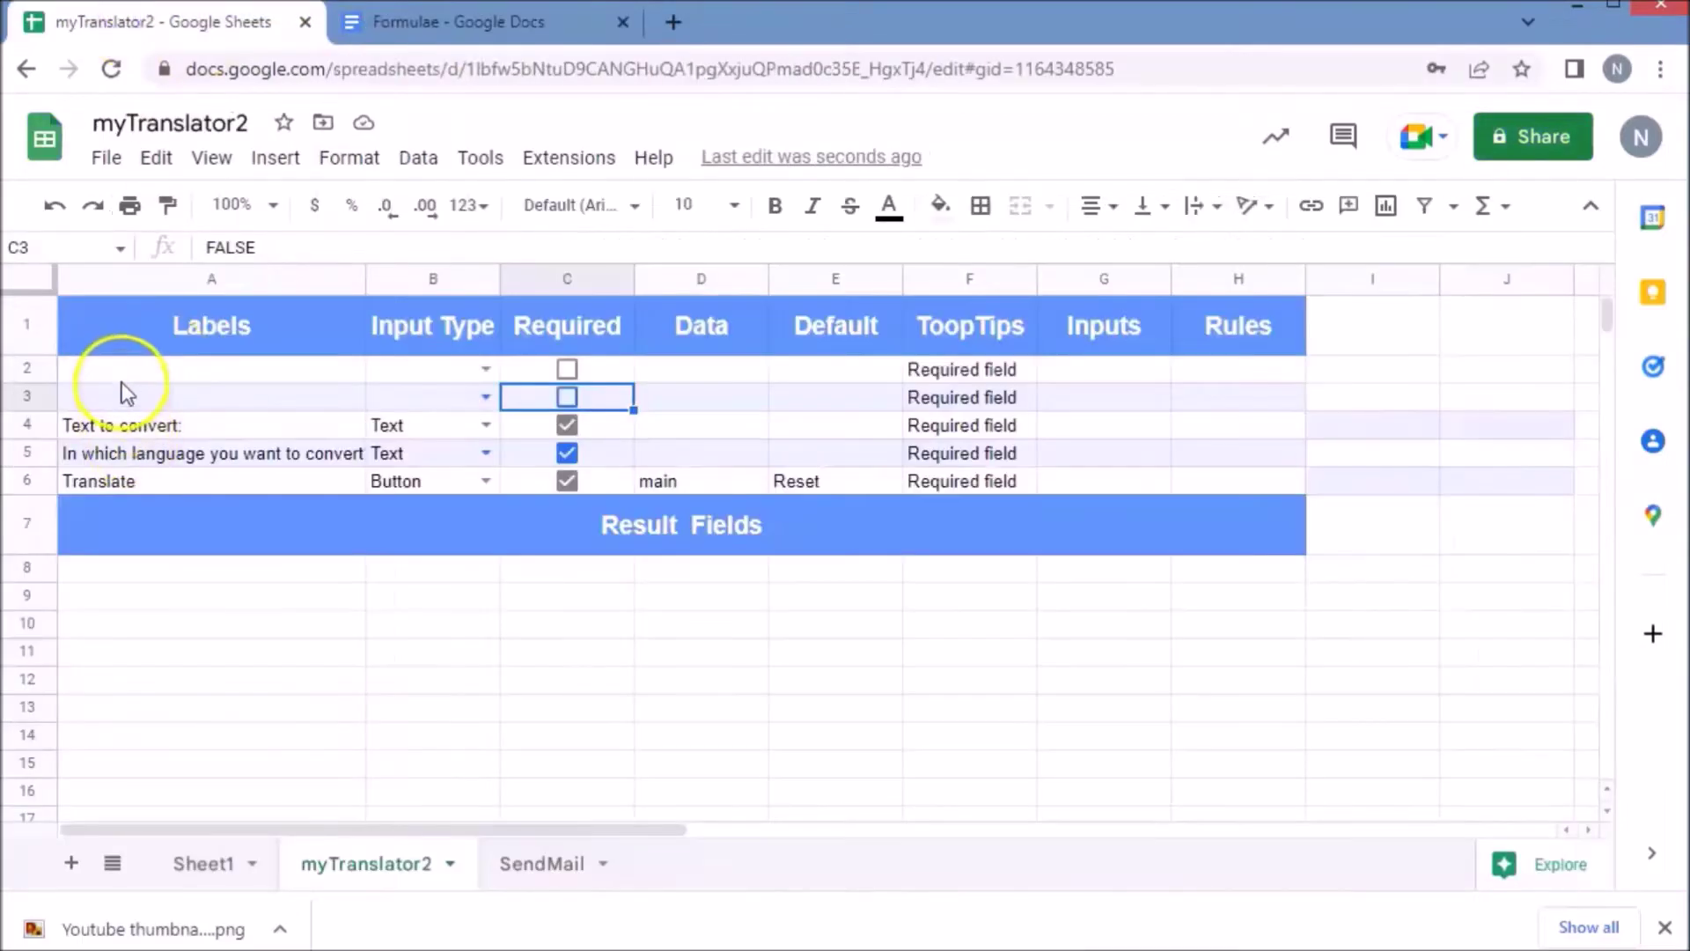
Step: Paste the superTransltornew.svg img tag (width 3000) into cell A2
left_click(119, 378)
double_click(151, 387)
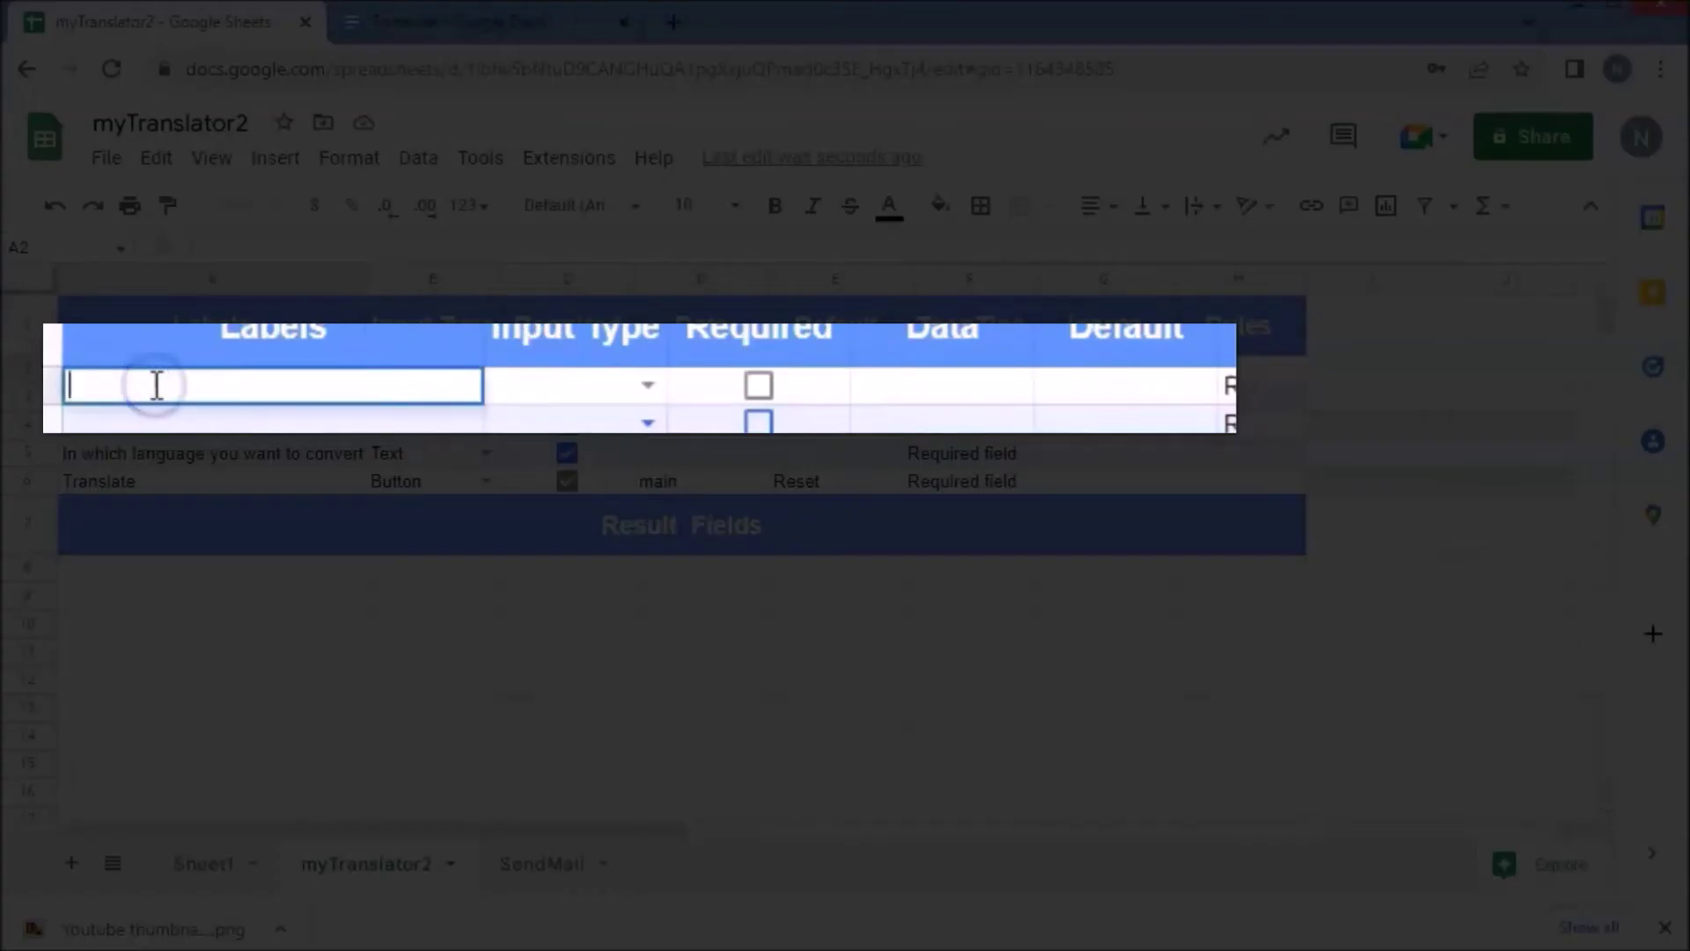
type("<img src=\"https://raw.githubusercontent.com/Nawaz0027/images/master/superTransltornew.svg\" width=\"3000\" >")
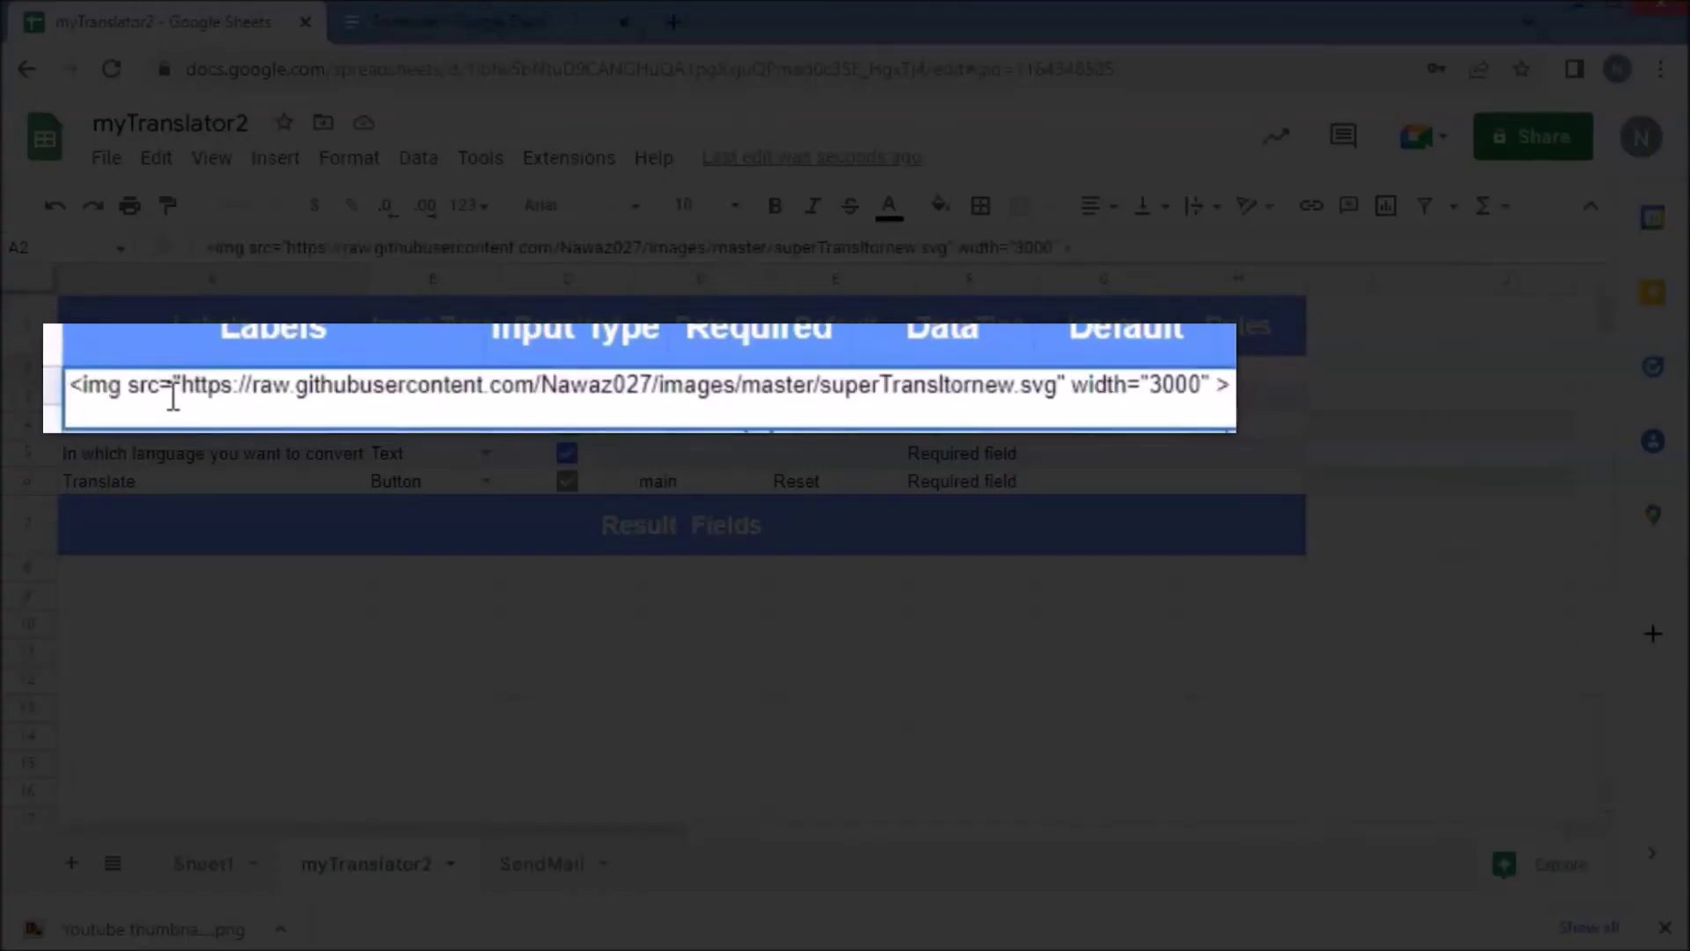
key("Return")
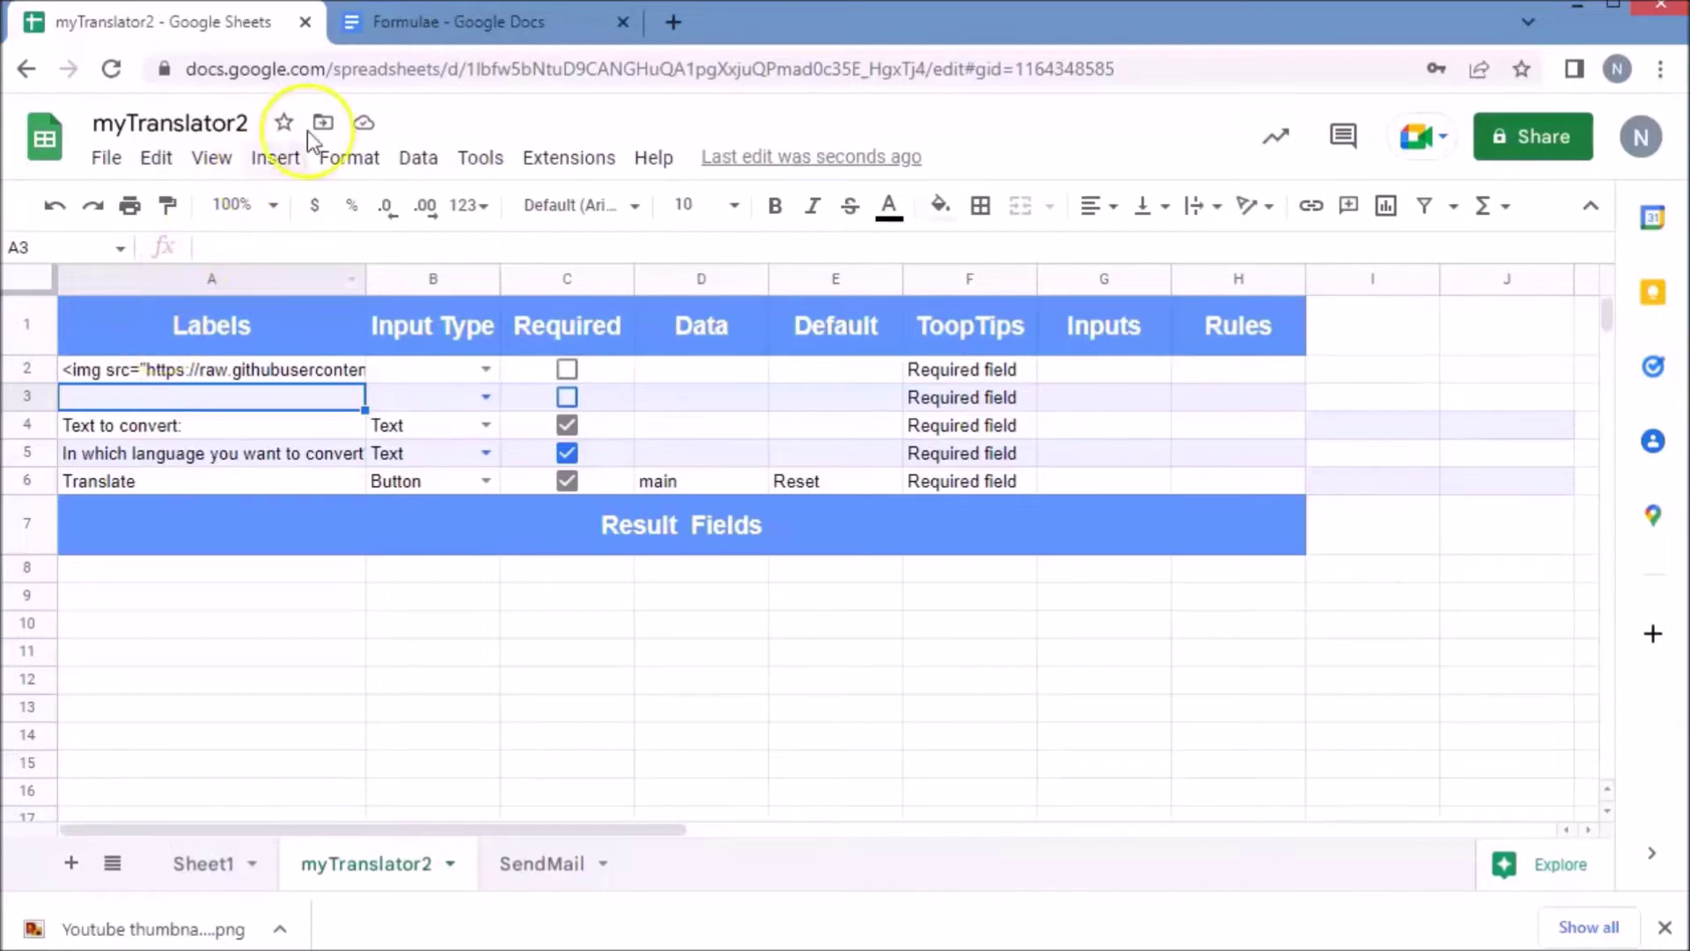
Step: Search 'language supported by google sheet' in a new tab and open the labnol article
left_click(671, 21)
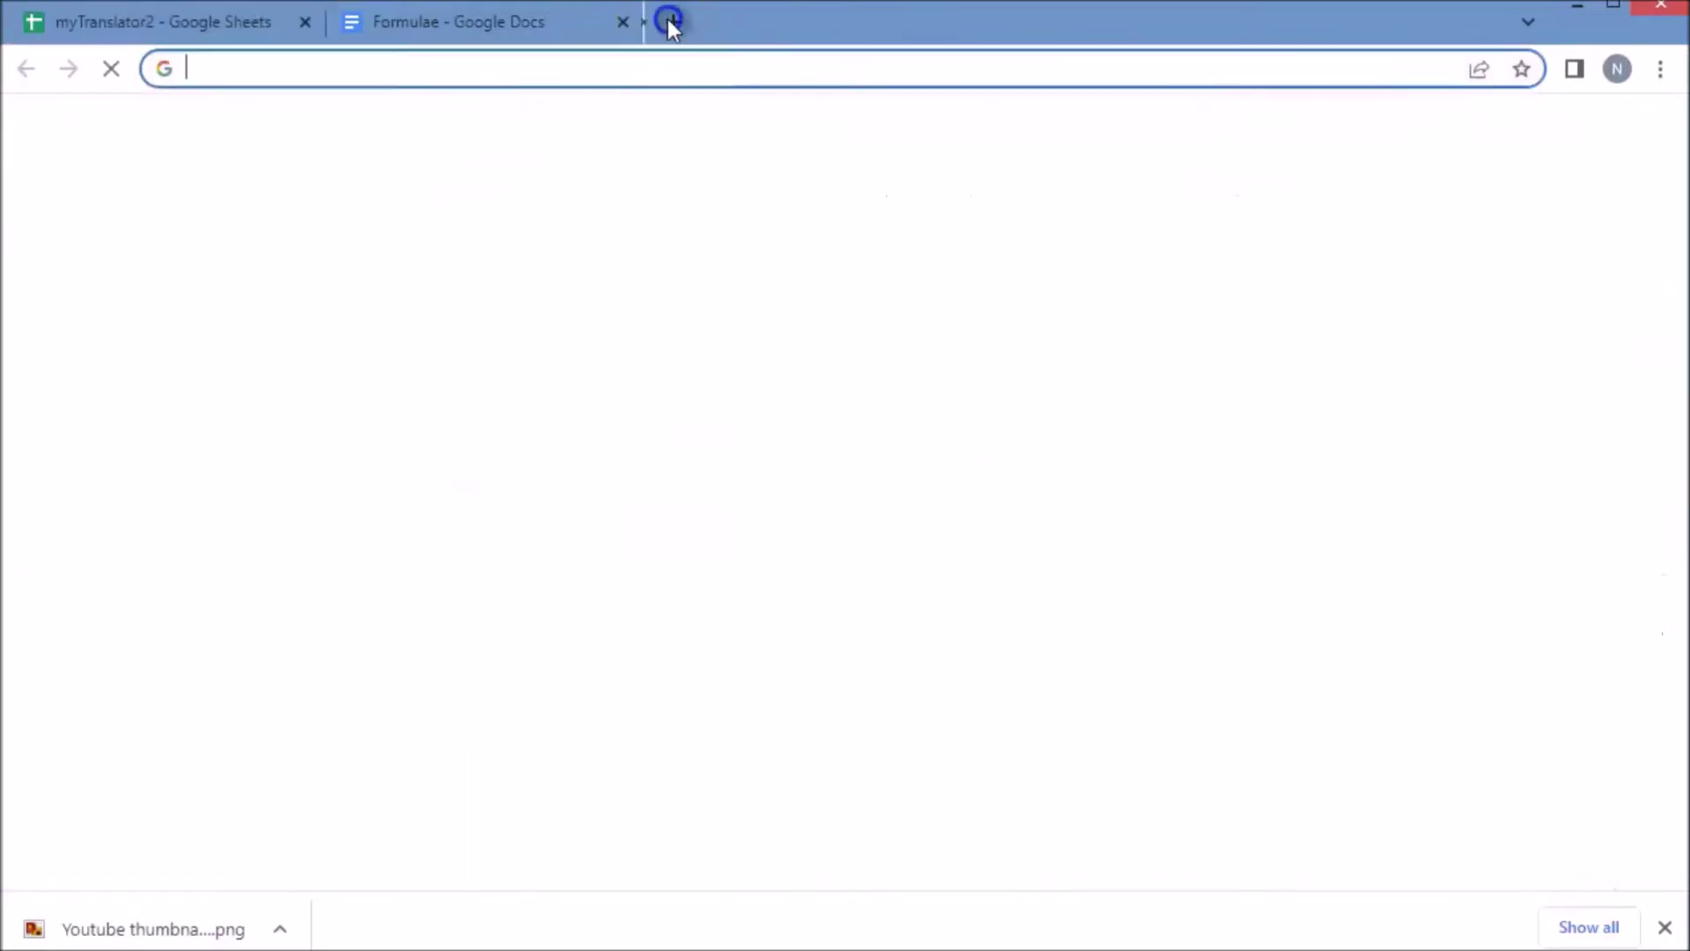
type("lan")
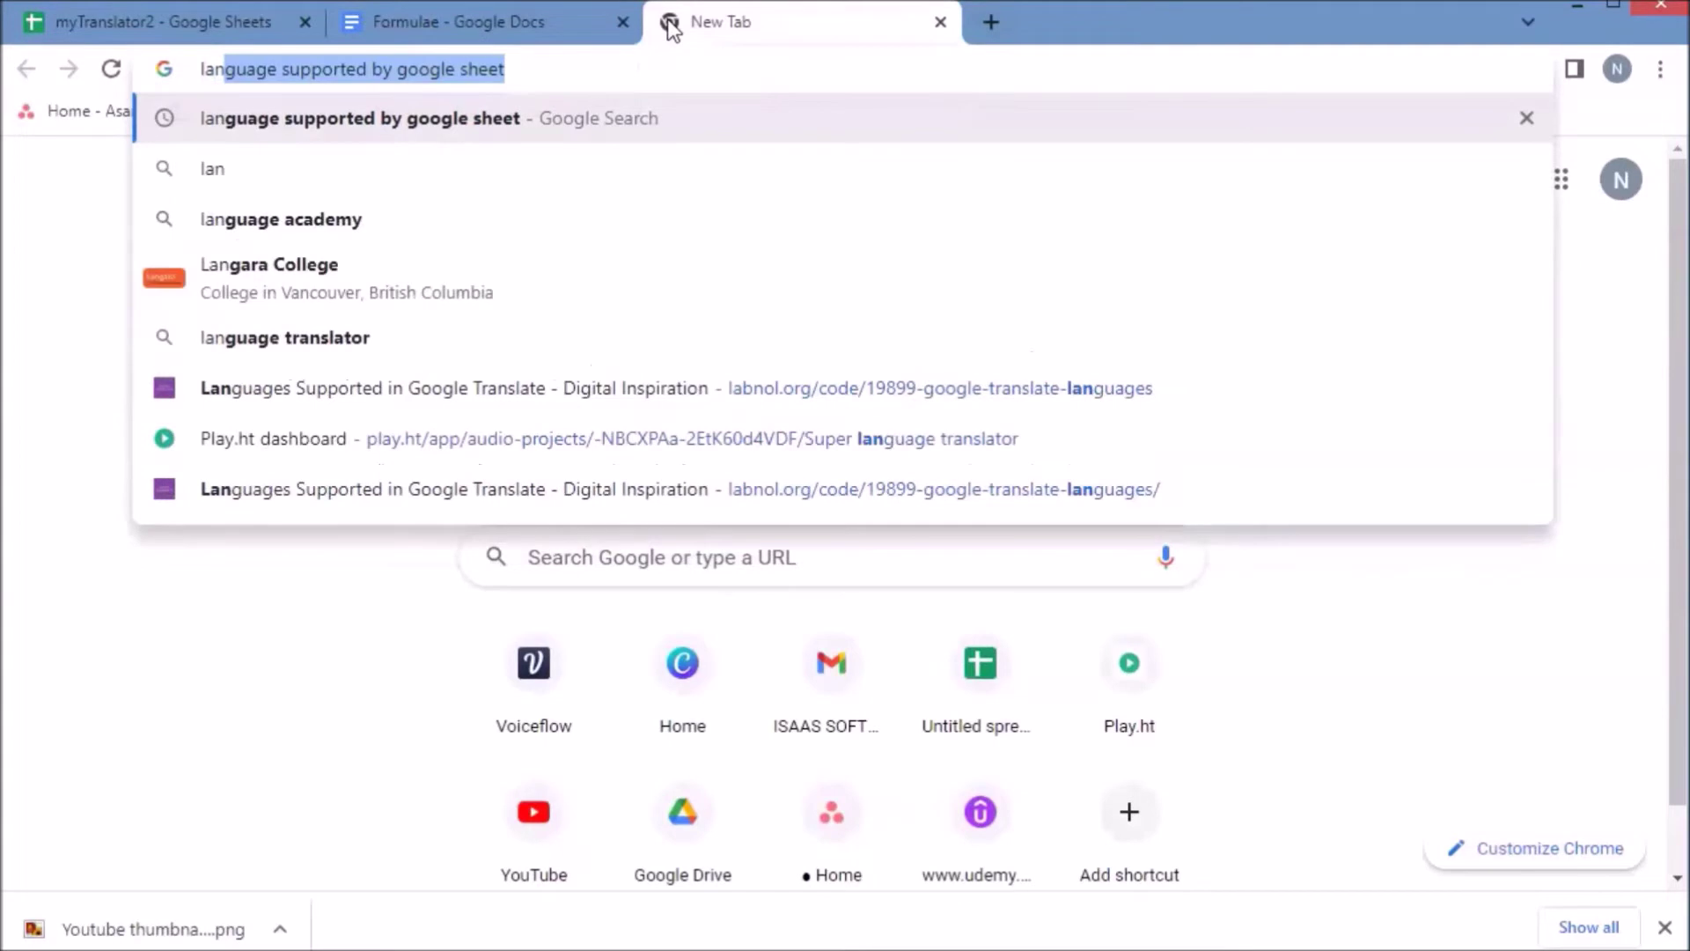
key("Right")
key("Return")
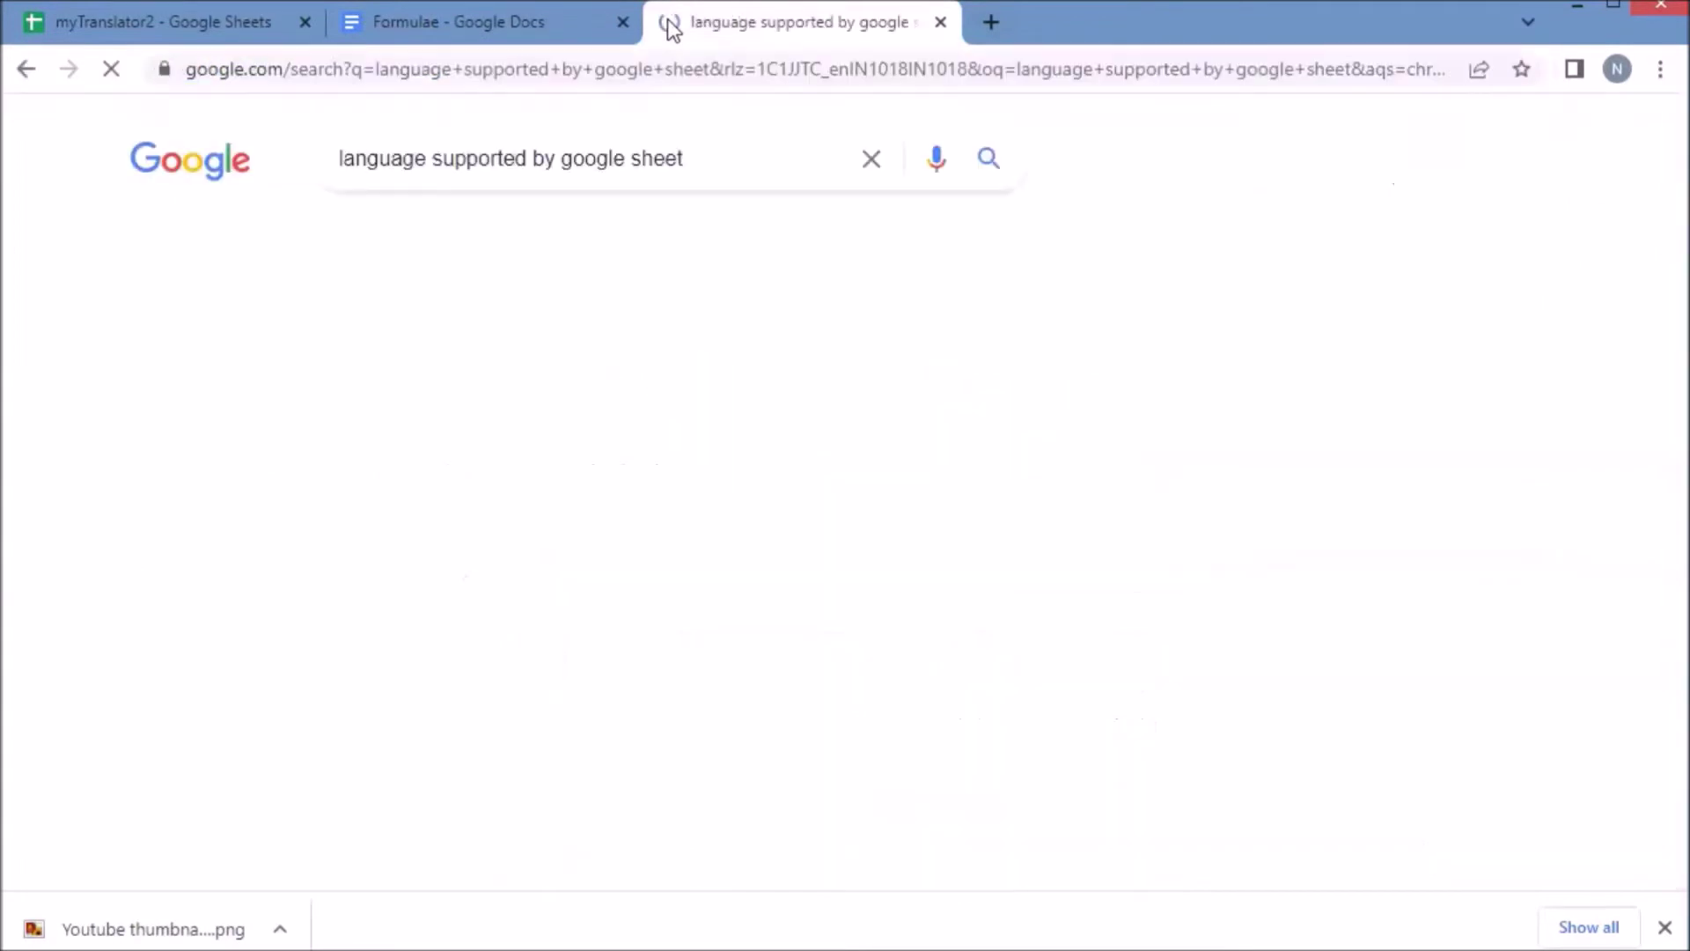
left_click(401, 797)
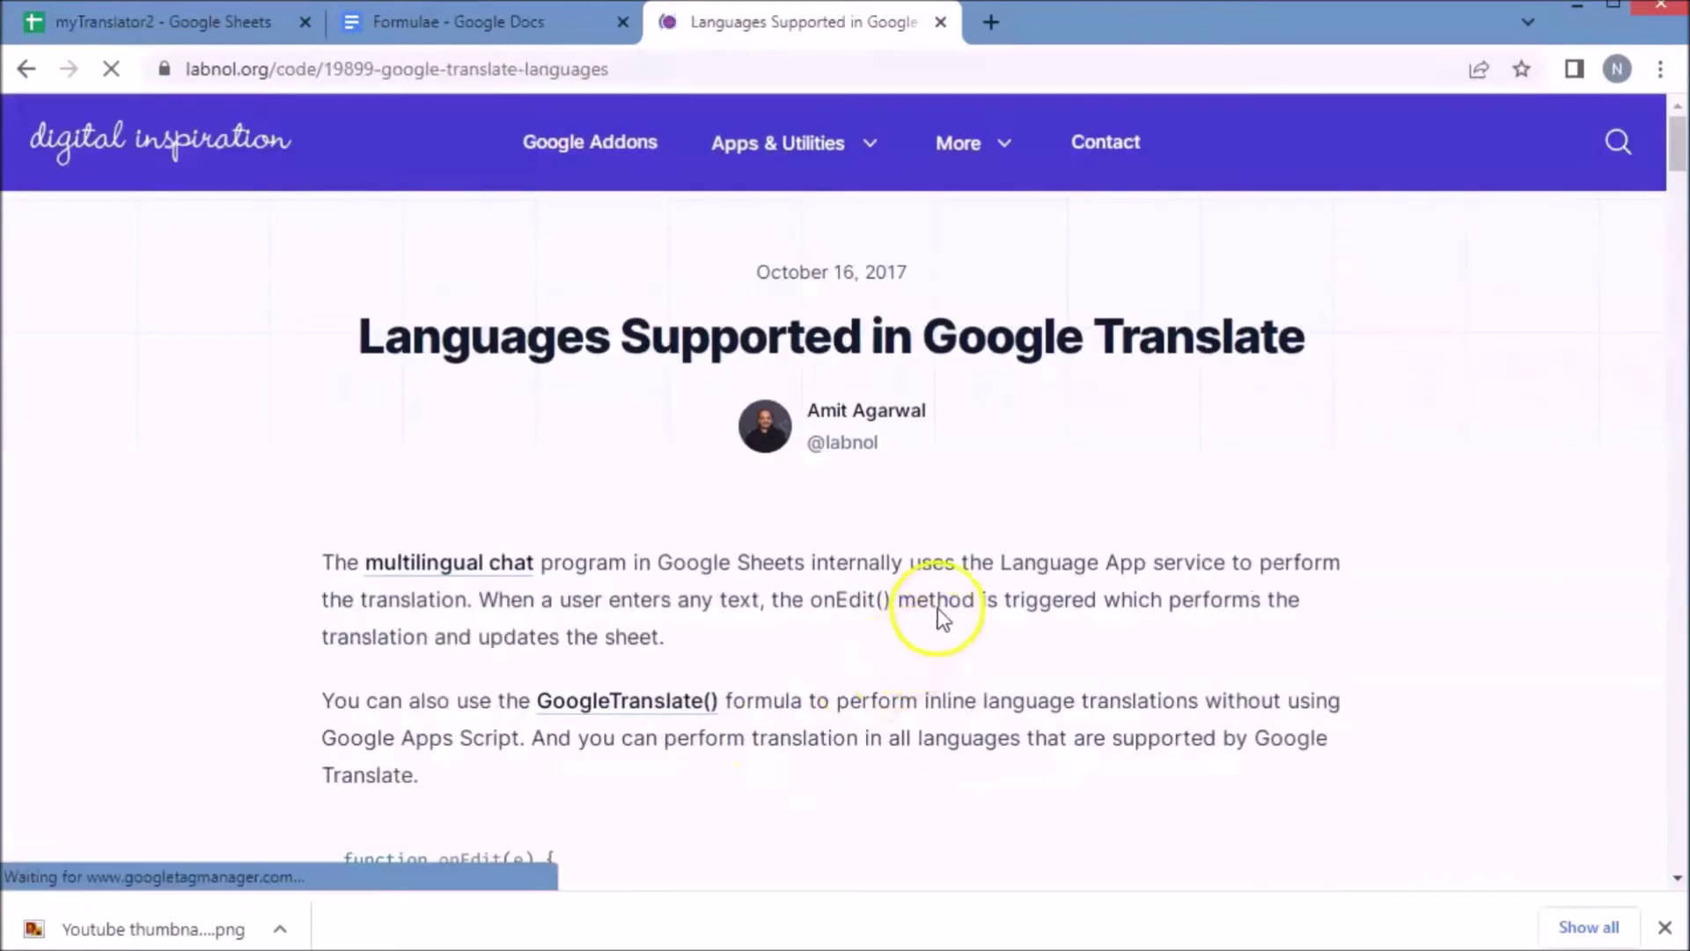
Step: Scroll to the language code table, copy the page URL, and select cell A10 in the sheet
scroll(1275, 367, "down", 1)
scroll(1275, 367, "down", 1)
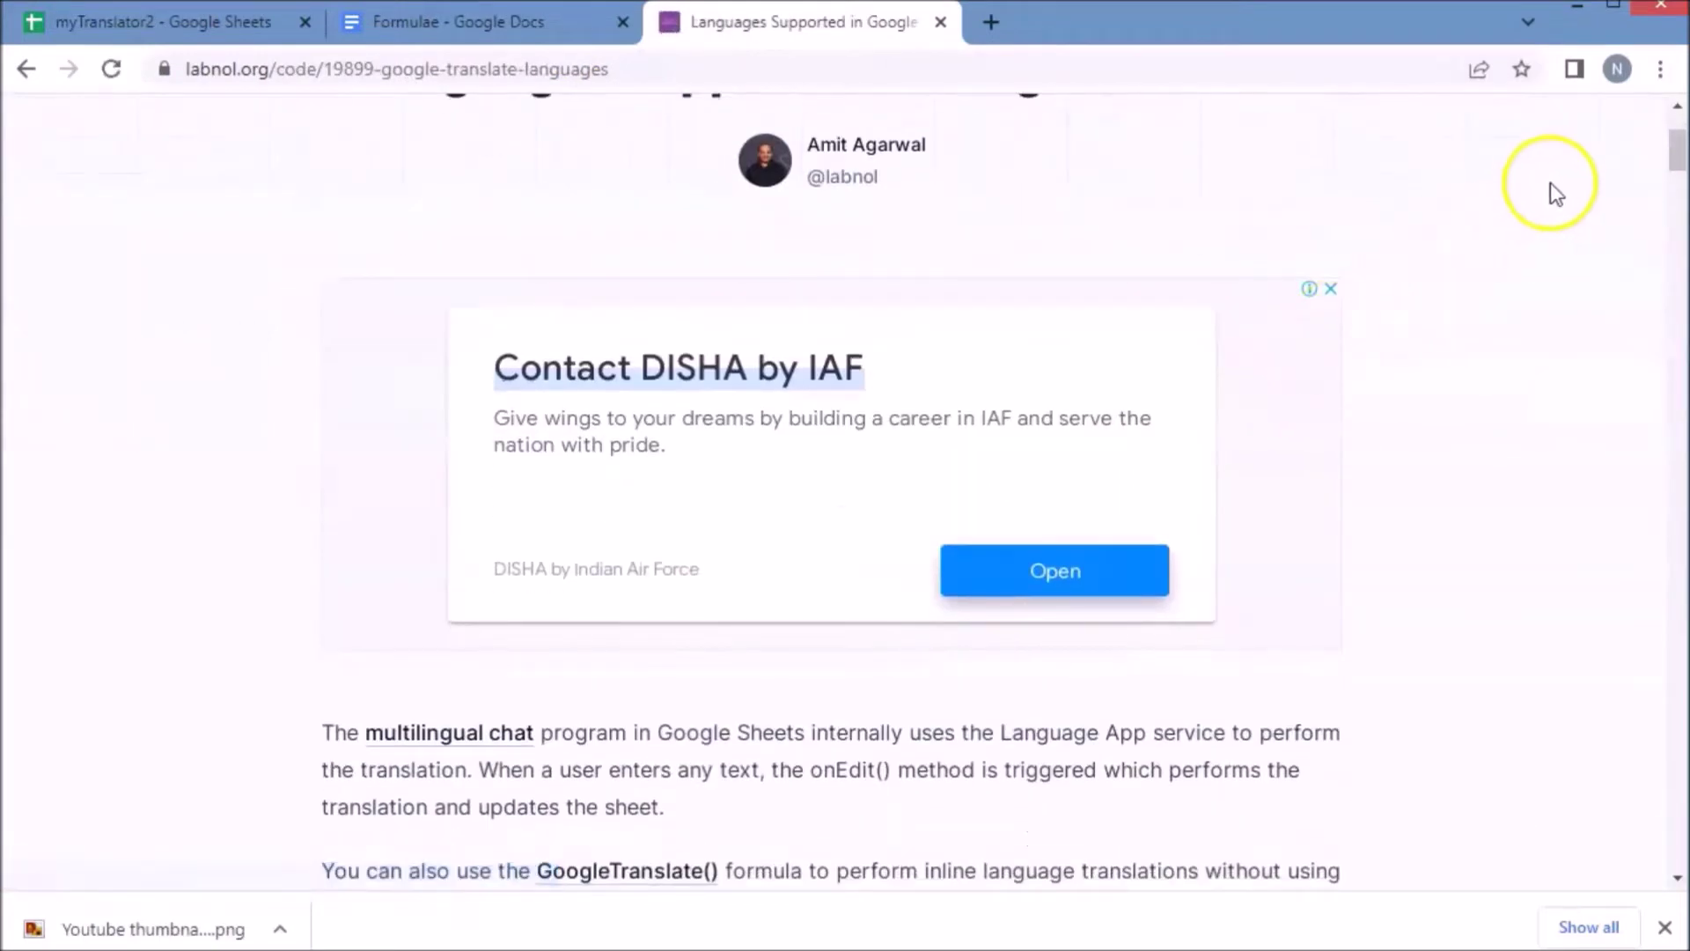
left_click_drag(1679, 150, 1679, 264)
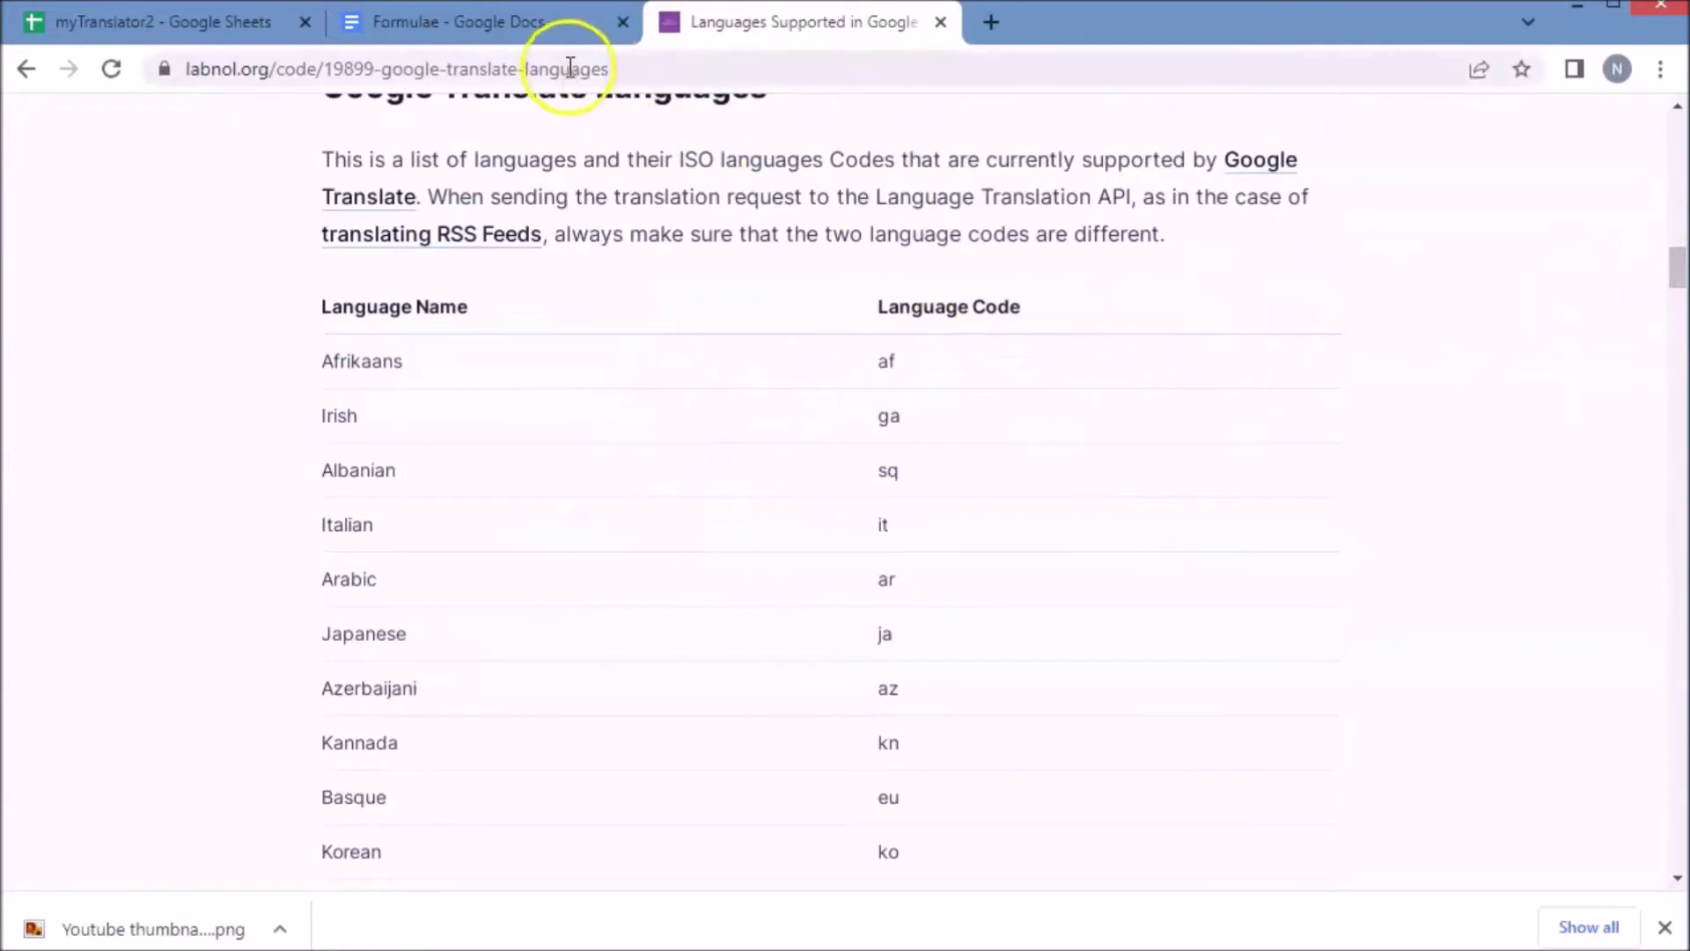
mouse_move(1678, 264)
left_mouse_down()
mouse_move(1675, 428)
mouse_move(1670, 249)
left_mouse_up()
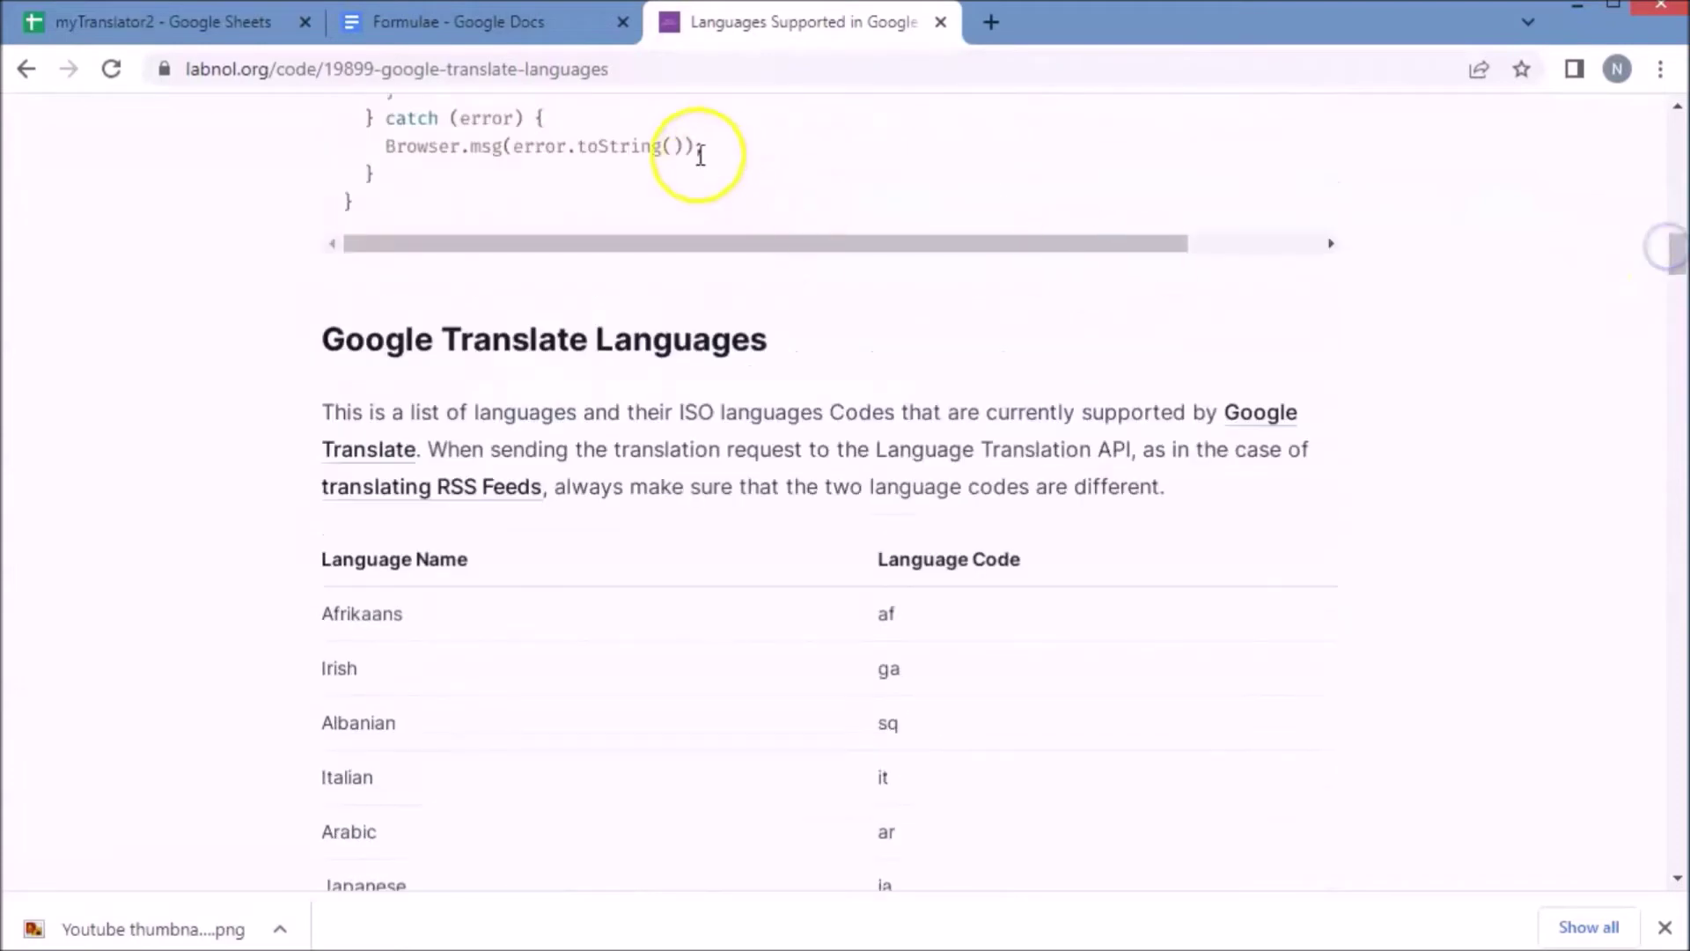
left_click(569, 67)
key("ctrl+c")
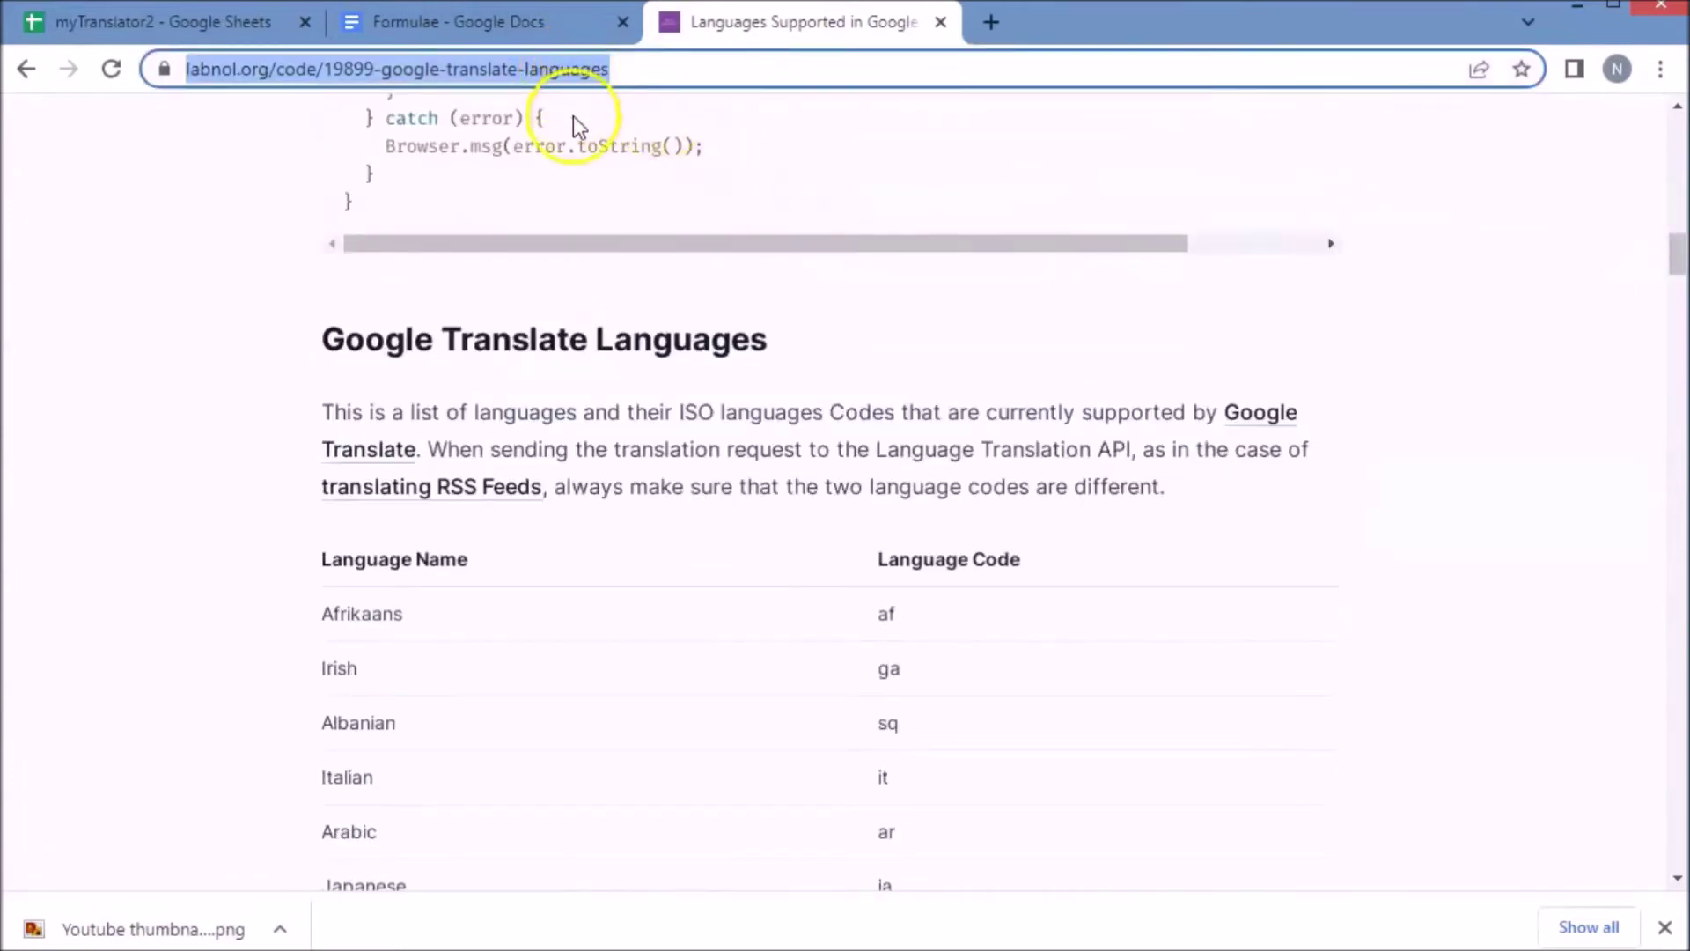
left_click(110, 14)
left_click(123, 623)
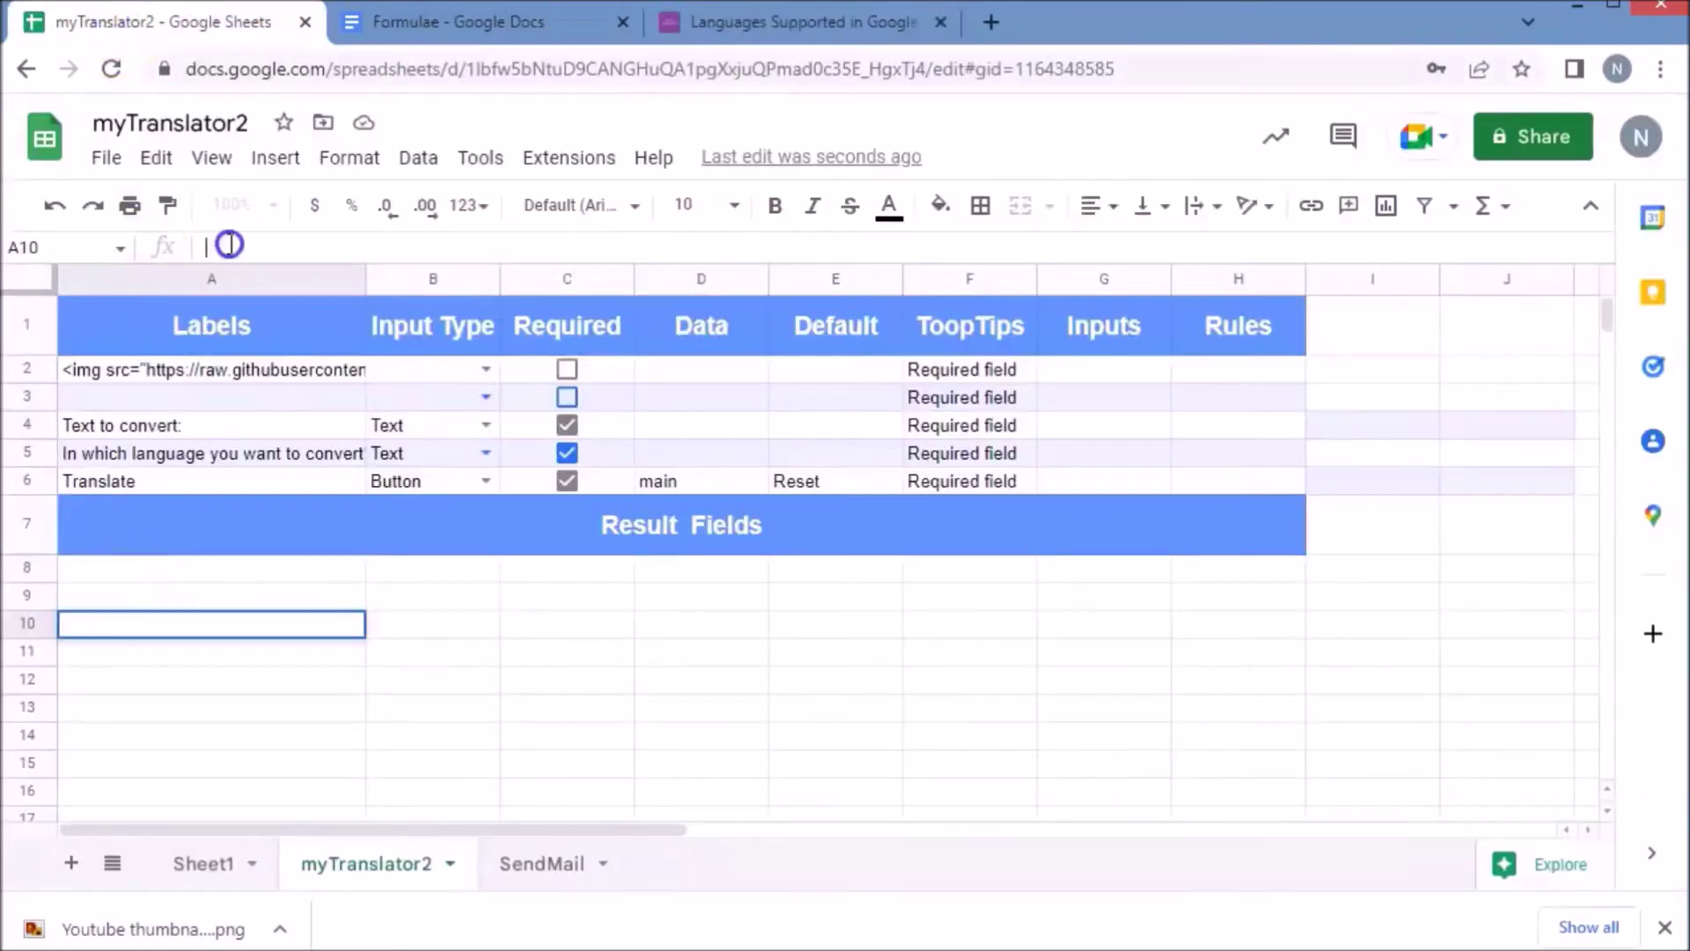
Step: Enter =IMPORTHTML(labnol URL, "table", 1) in A10 to import the language table
type("=")
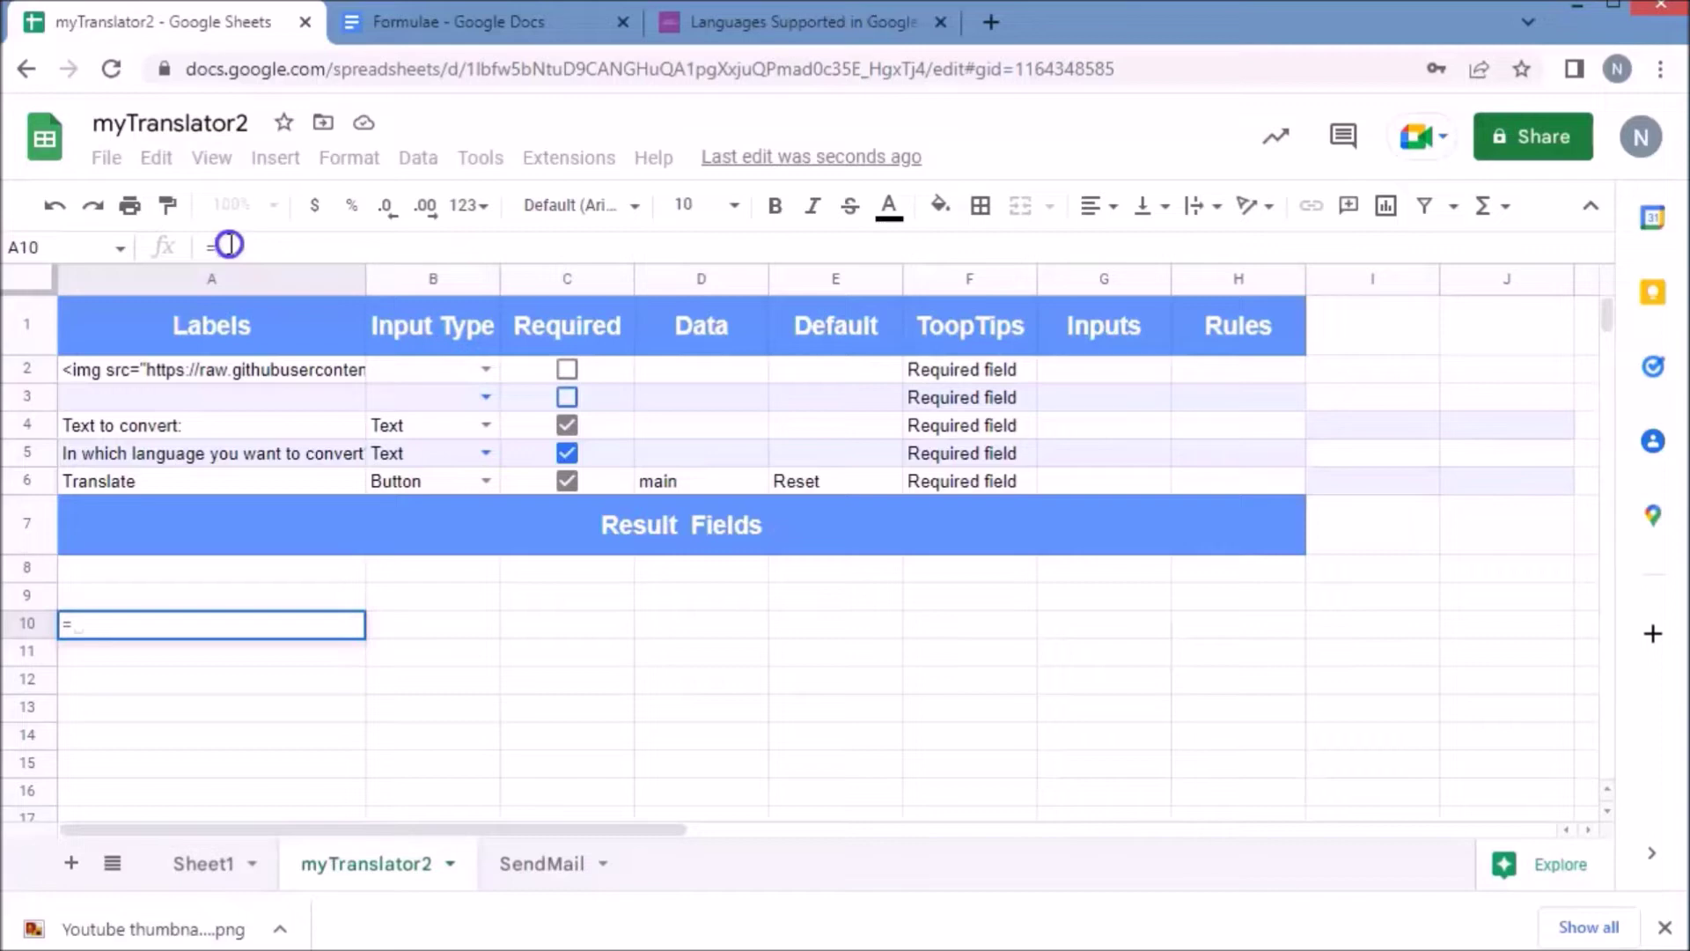
type("impor")
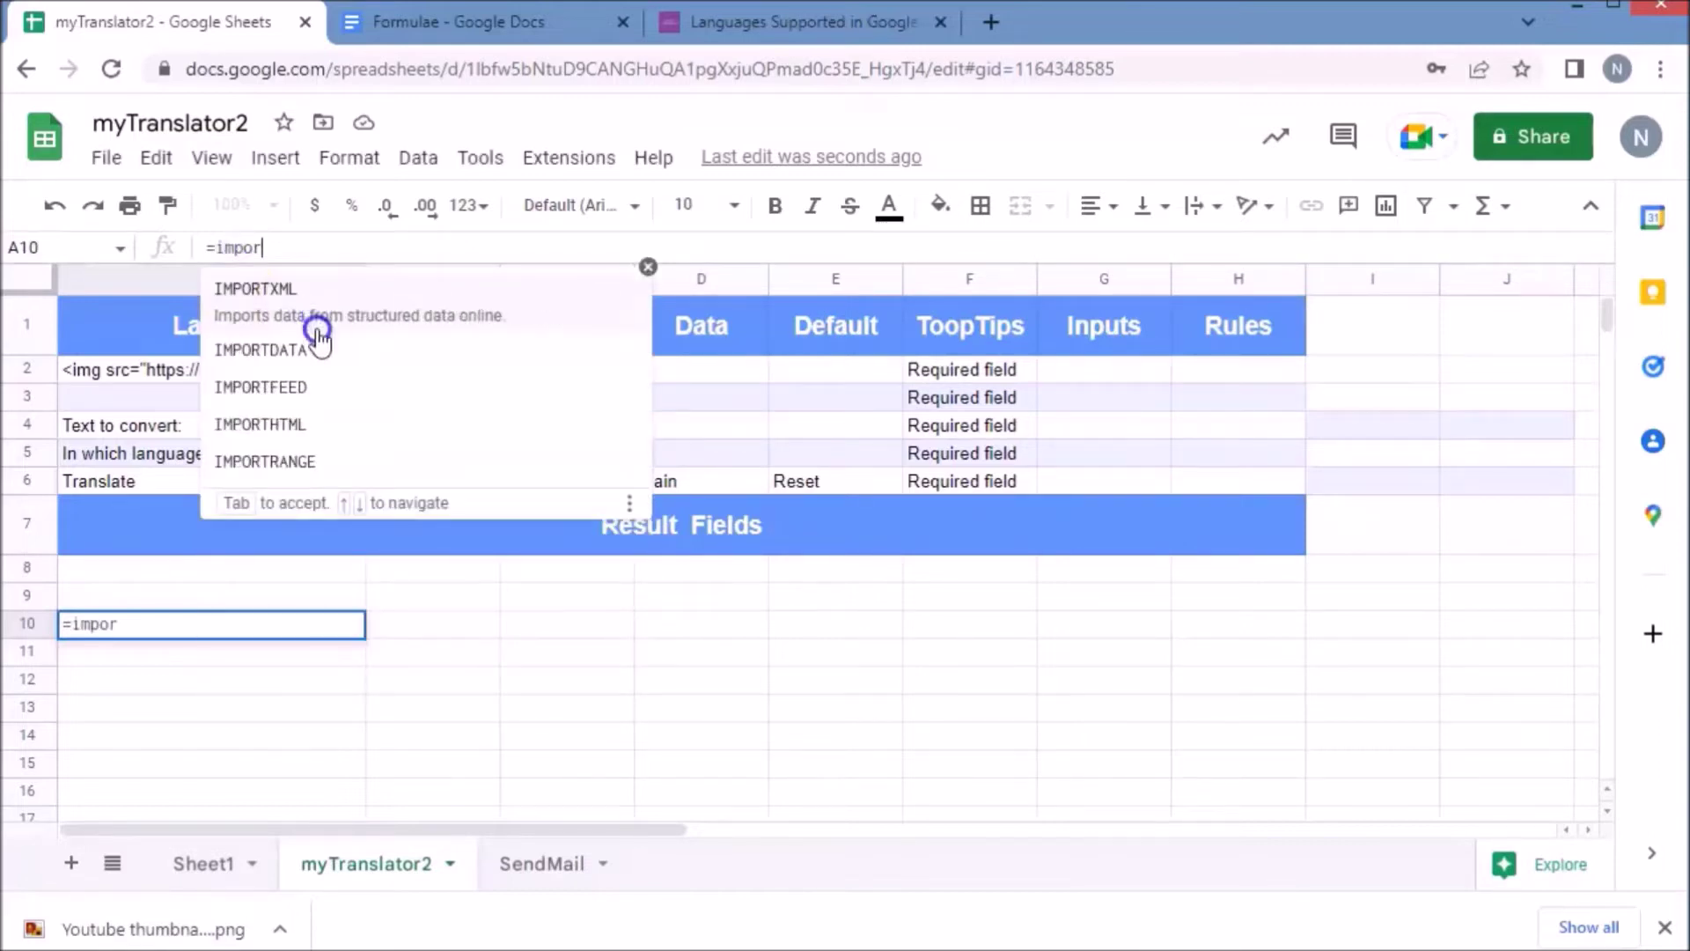
left_click(289, 407)
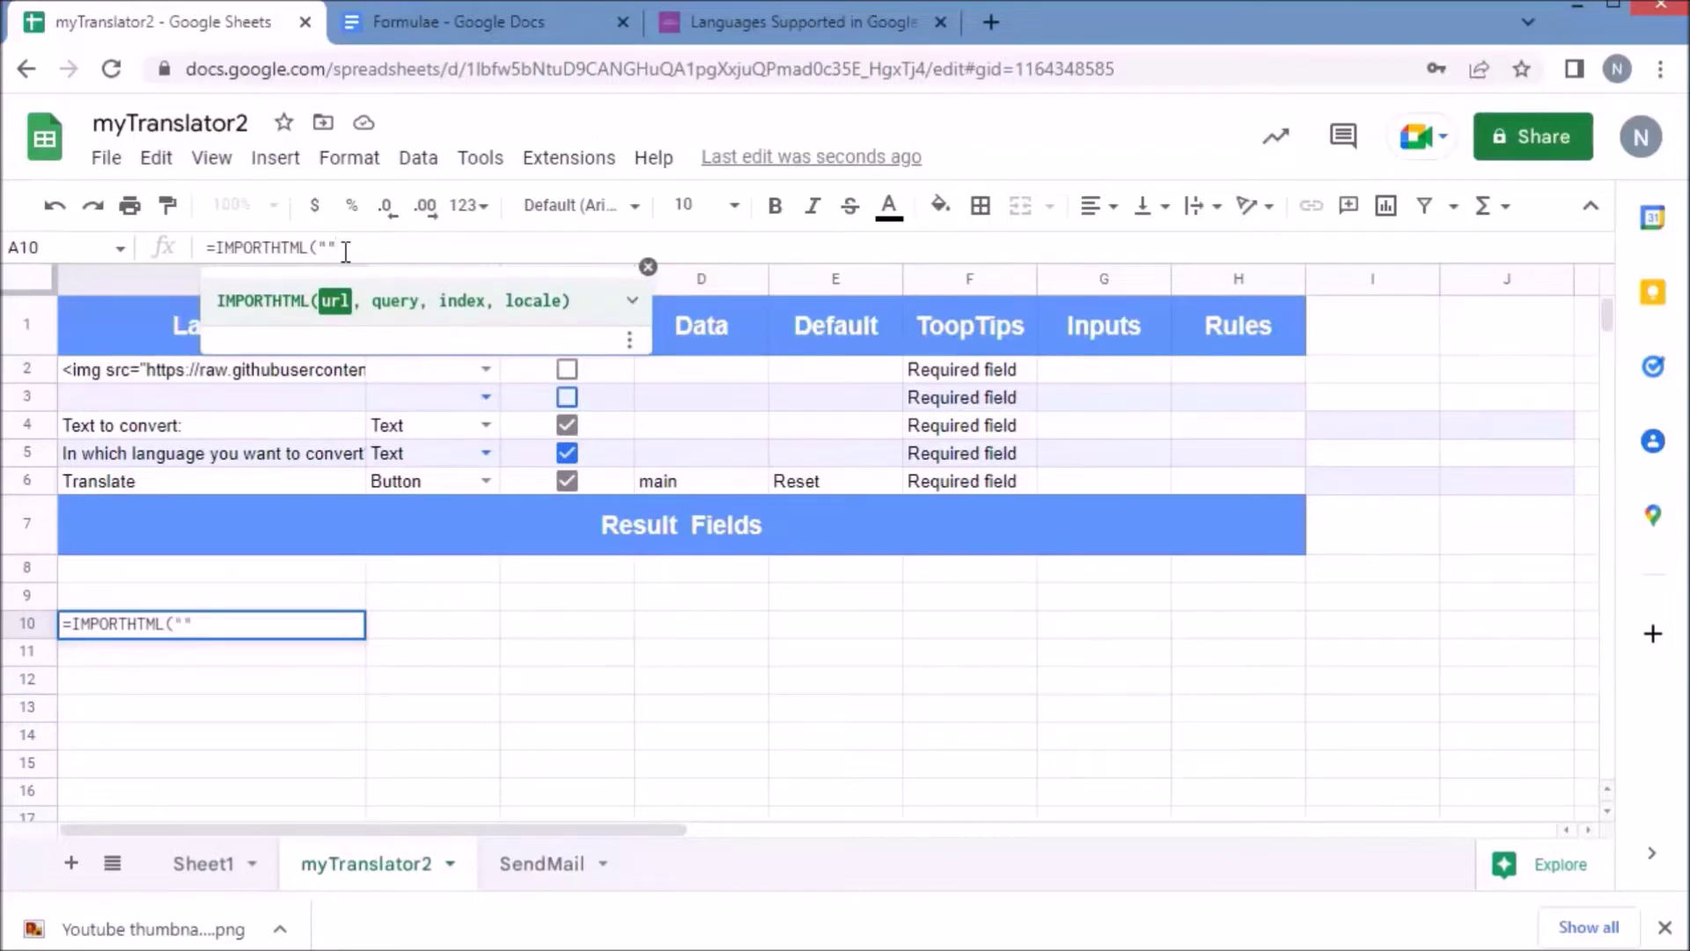
key("ctrl+v")
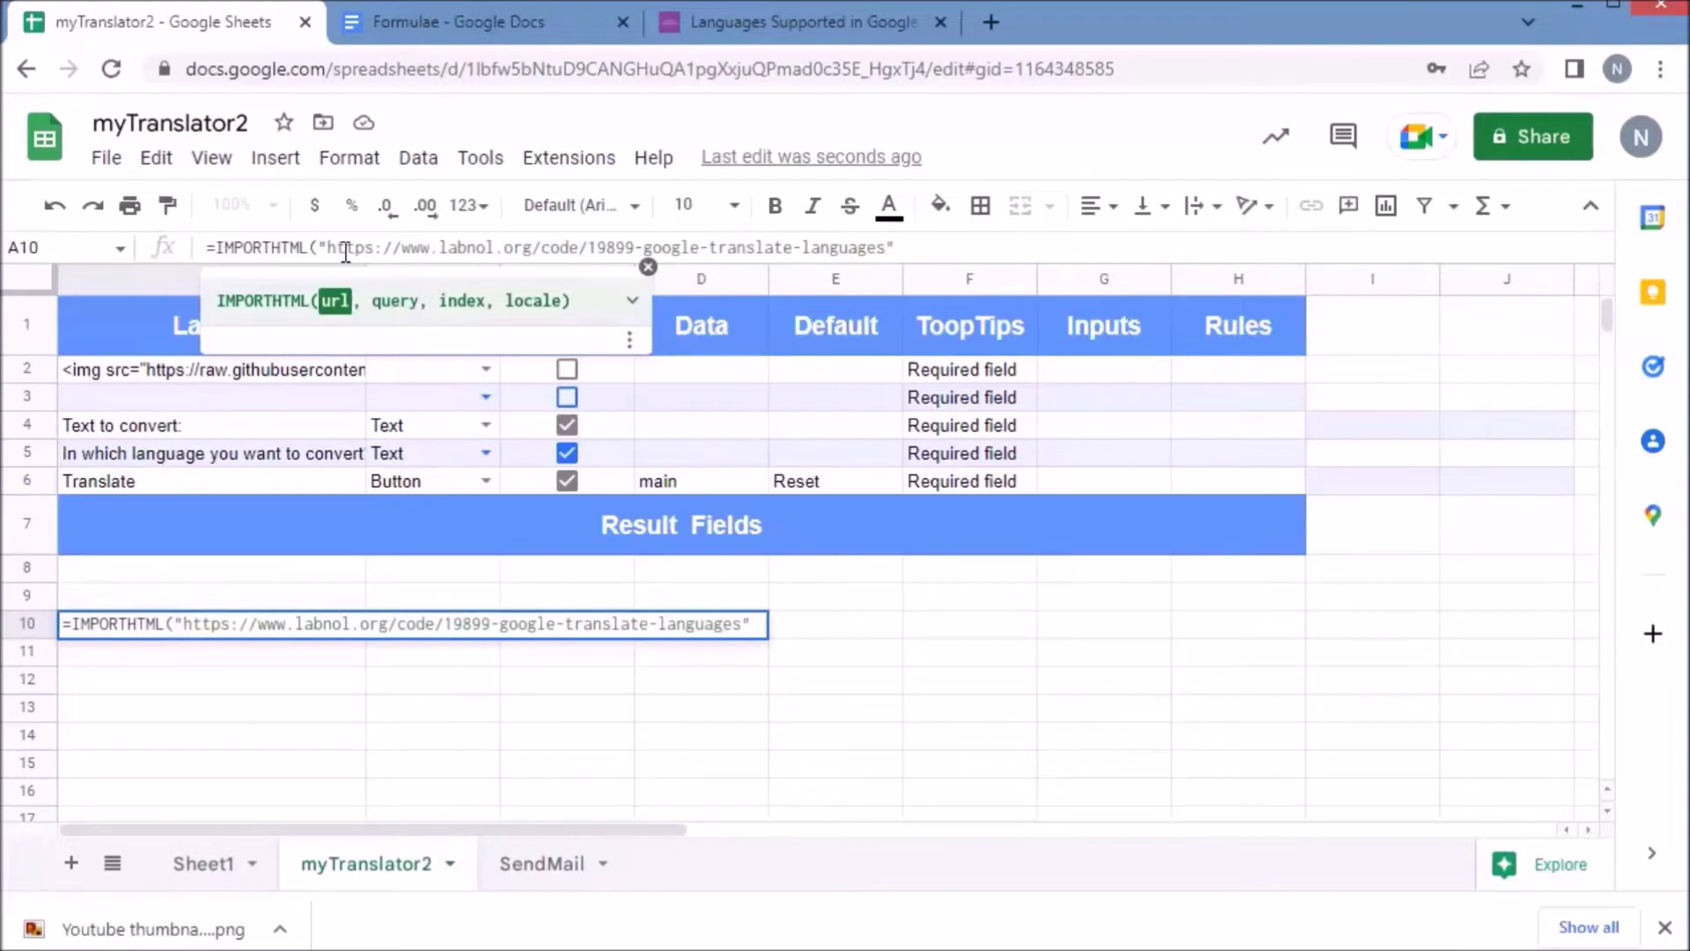
type(",")
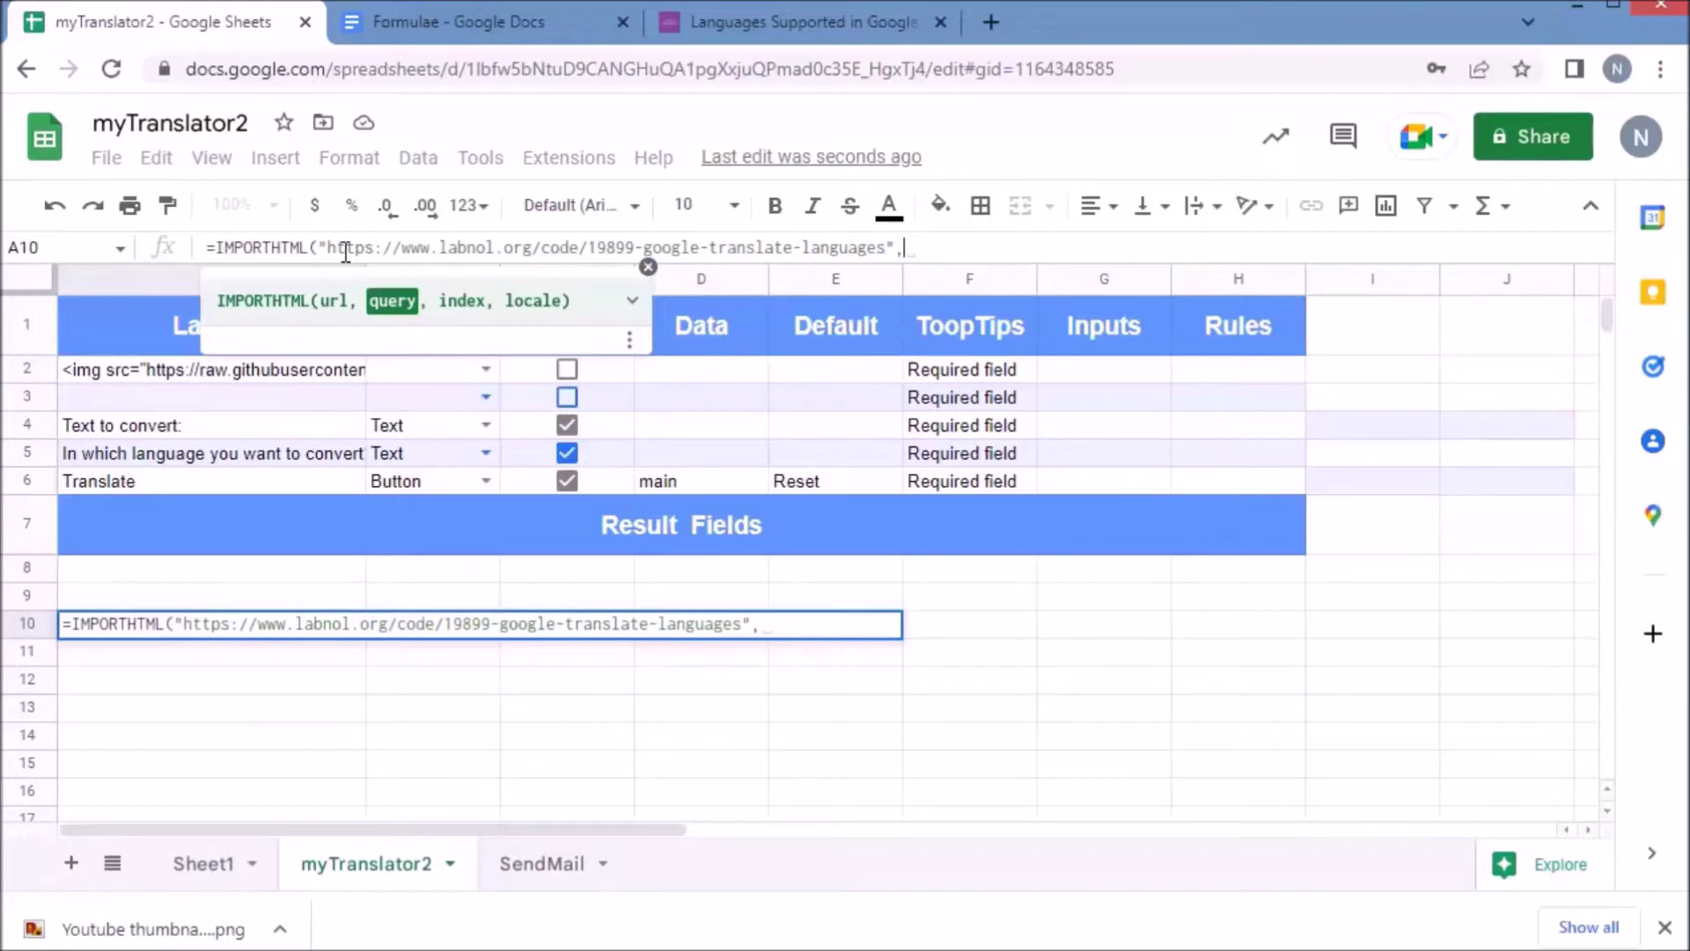
type("\"table\"")
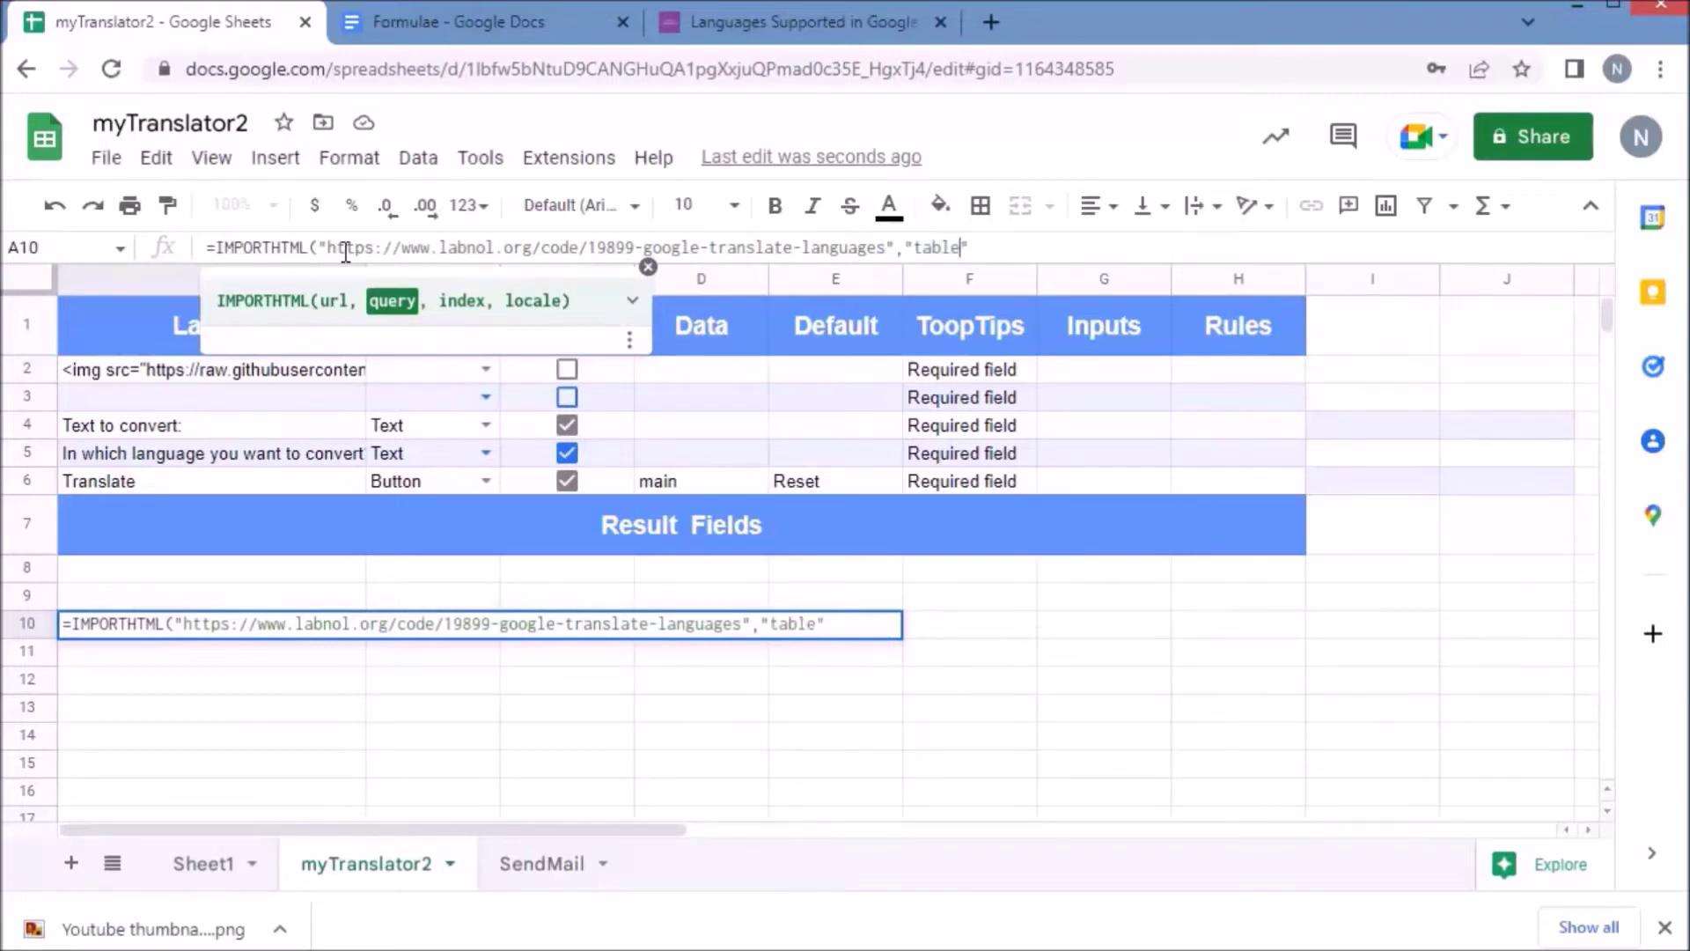
type(",\"1\"")
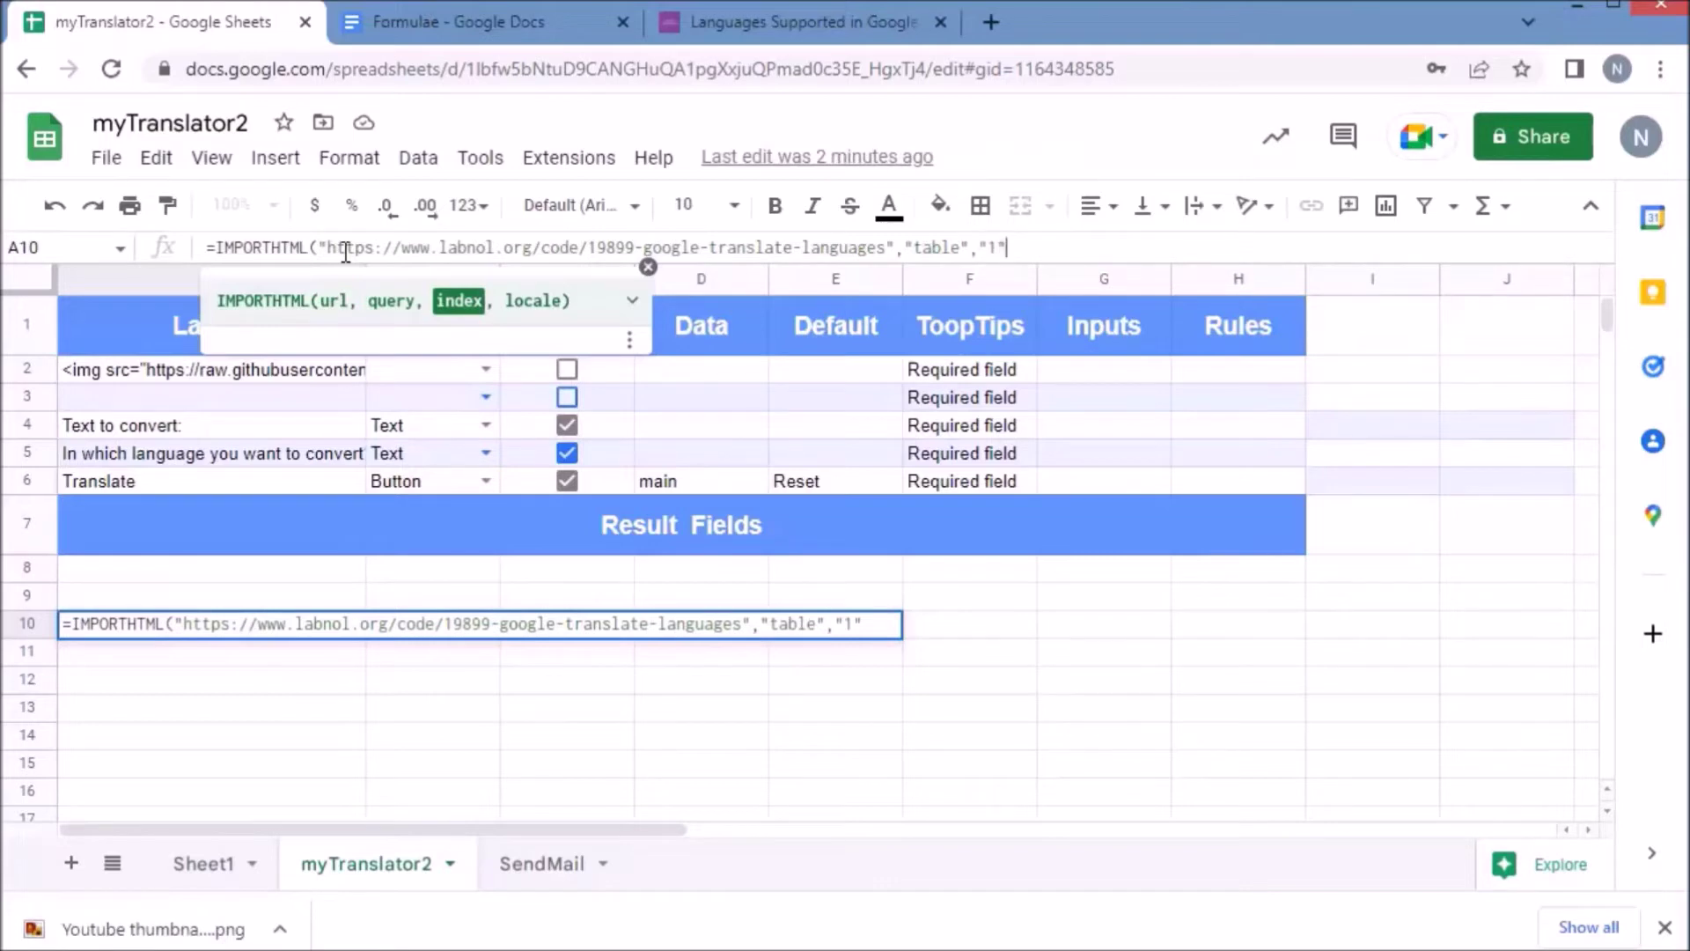
key("BackSpace")
key("BackSpace")
key("BackSpace")
type("1)")
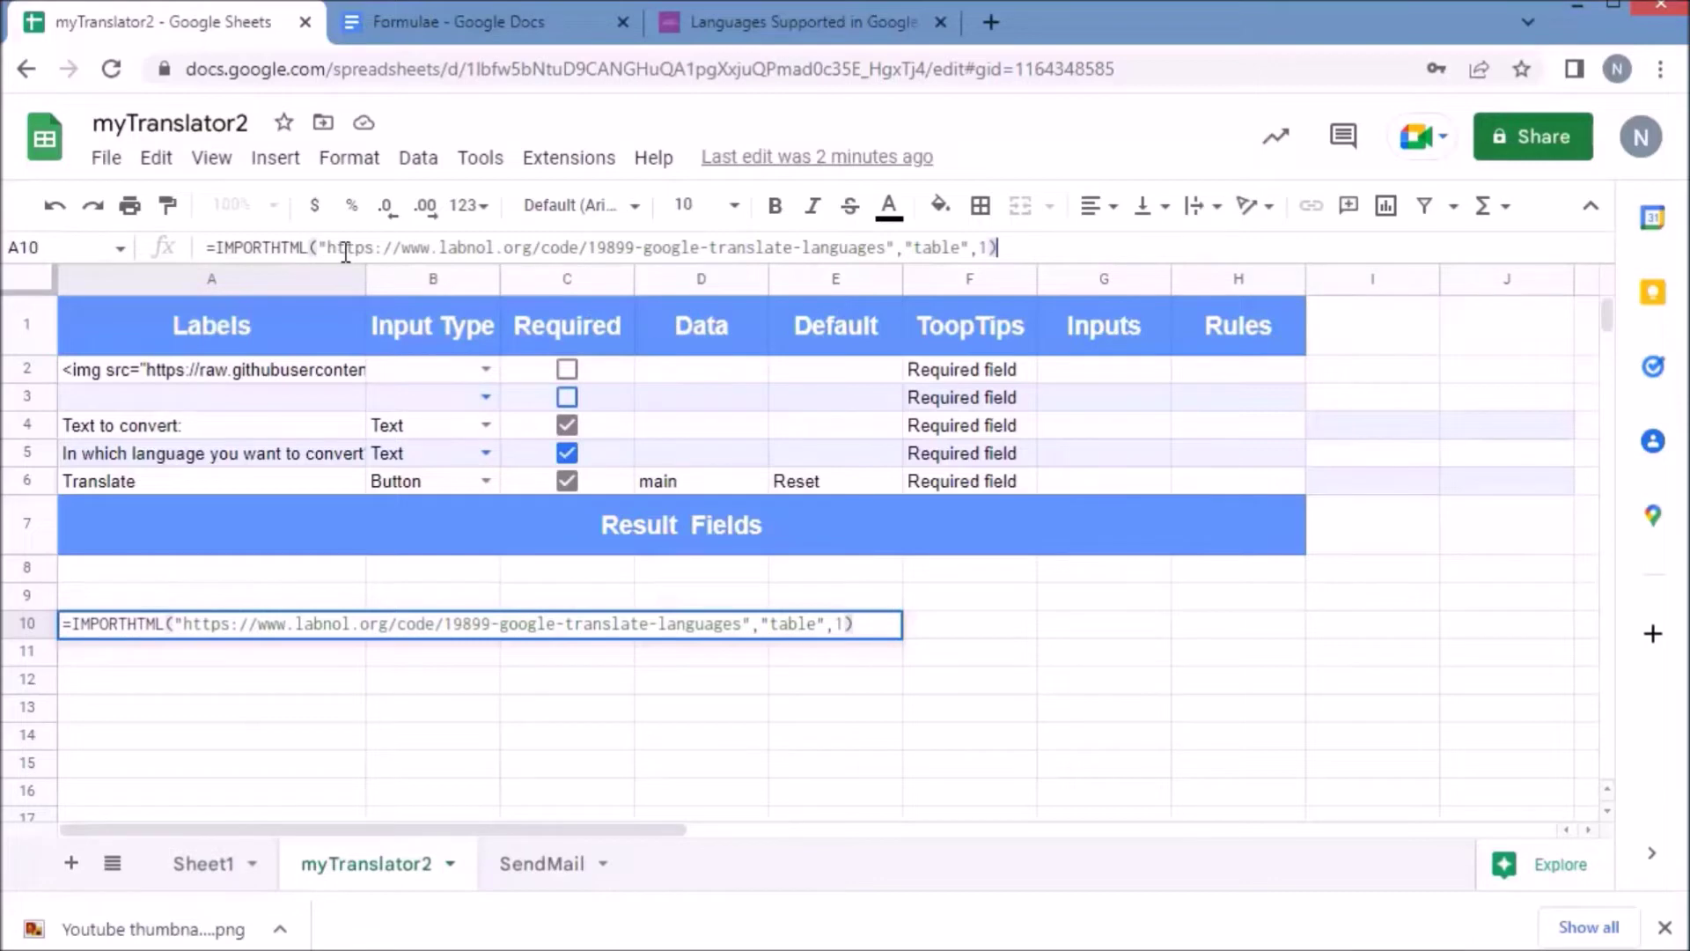
key("Return")
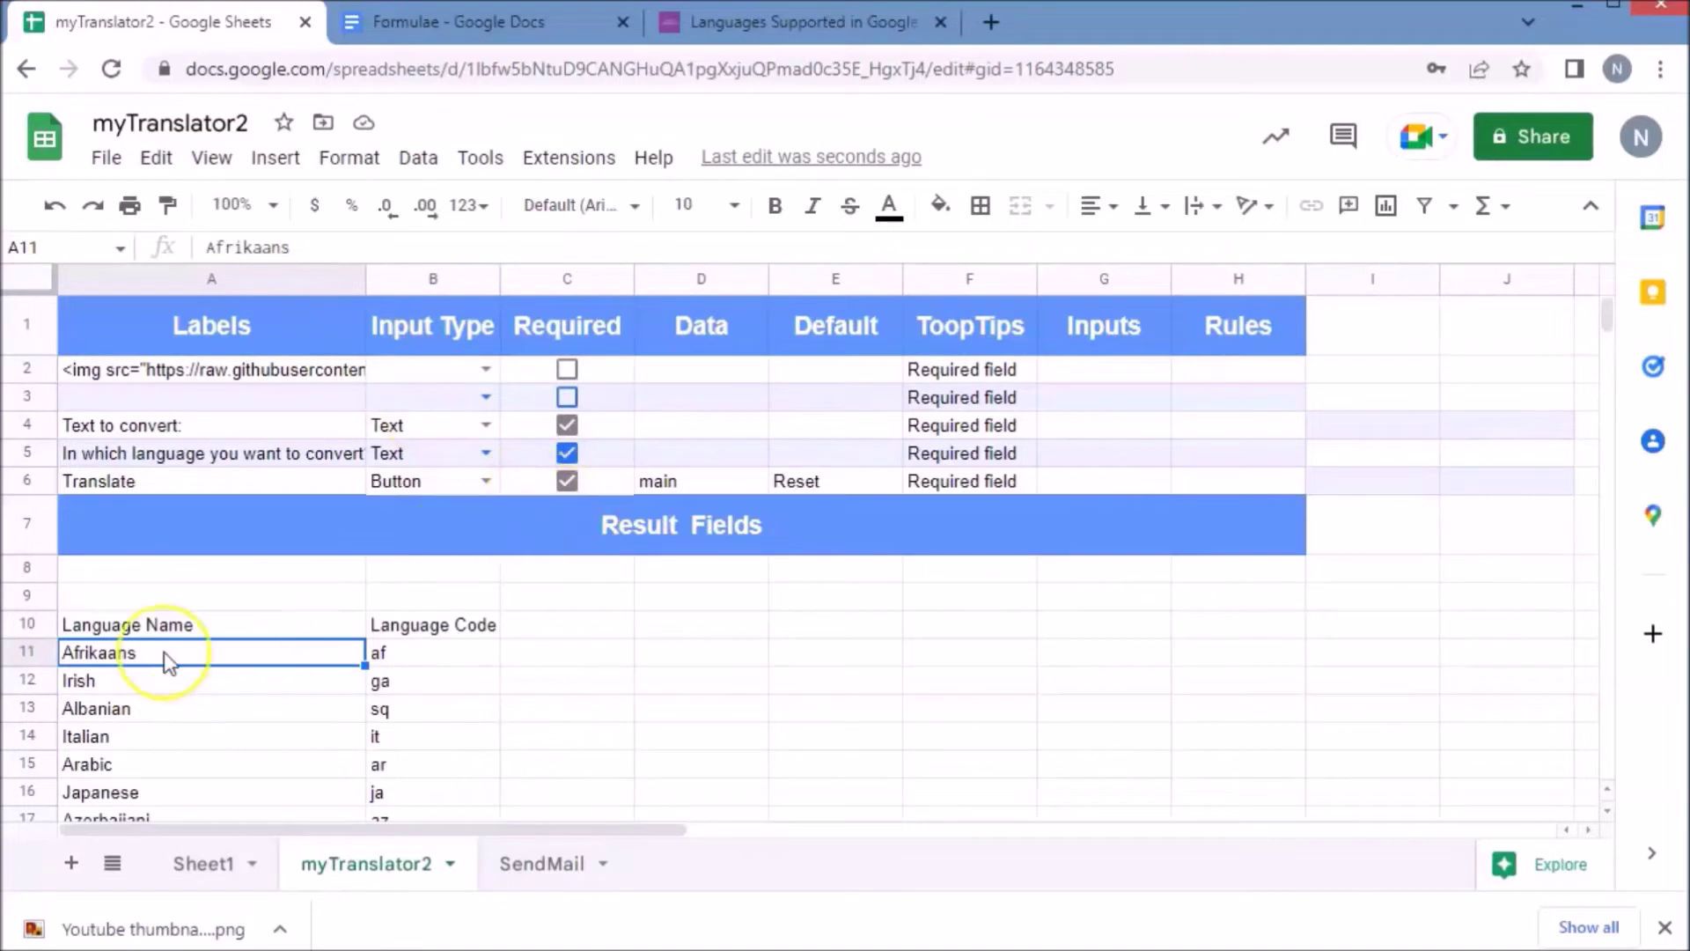
Step: Copy the imported language names and codes A11:B74 to L8
left_click_drag(183, 651, 422, 445)
key("ctrl+c")
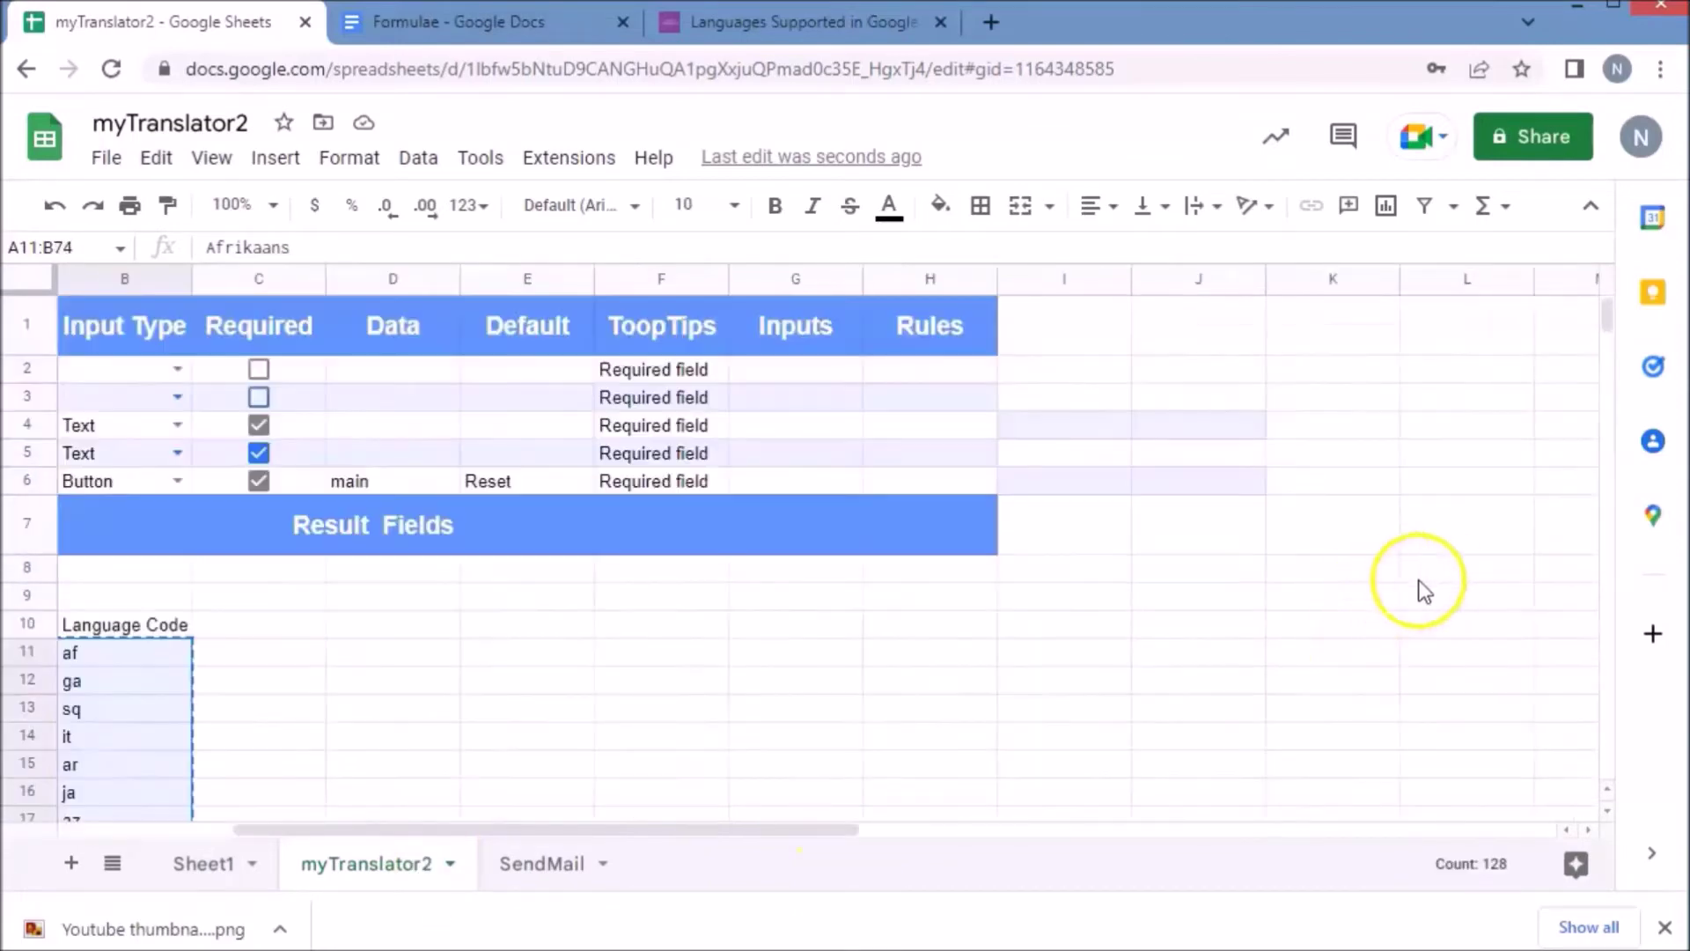
left_click(1444, 574)
key("ctrl+v")
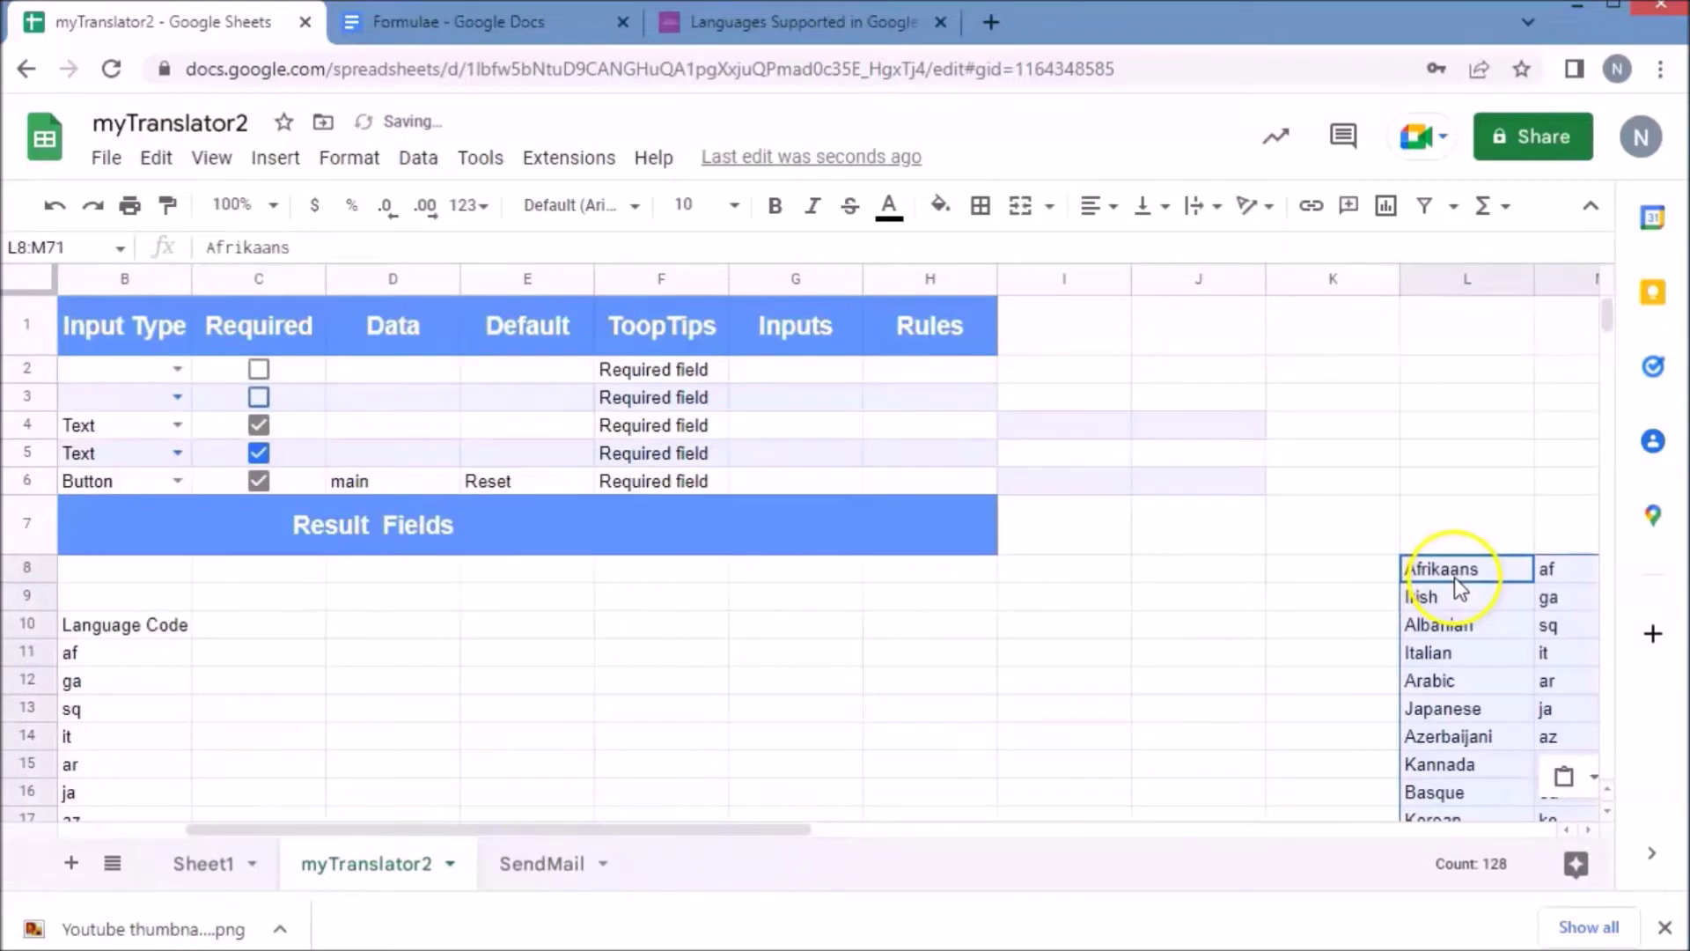
left_click_drag(665, 833, 507, 845)
Step: Clear the original imported table in A10:B74
left_click_drag(110, 624, 401, 625)
key("Delete")
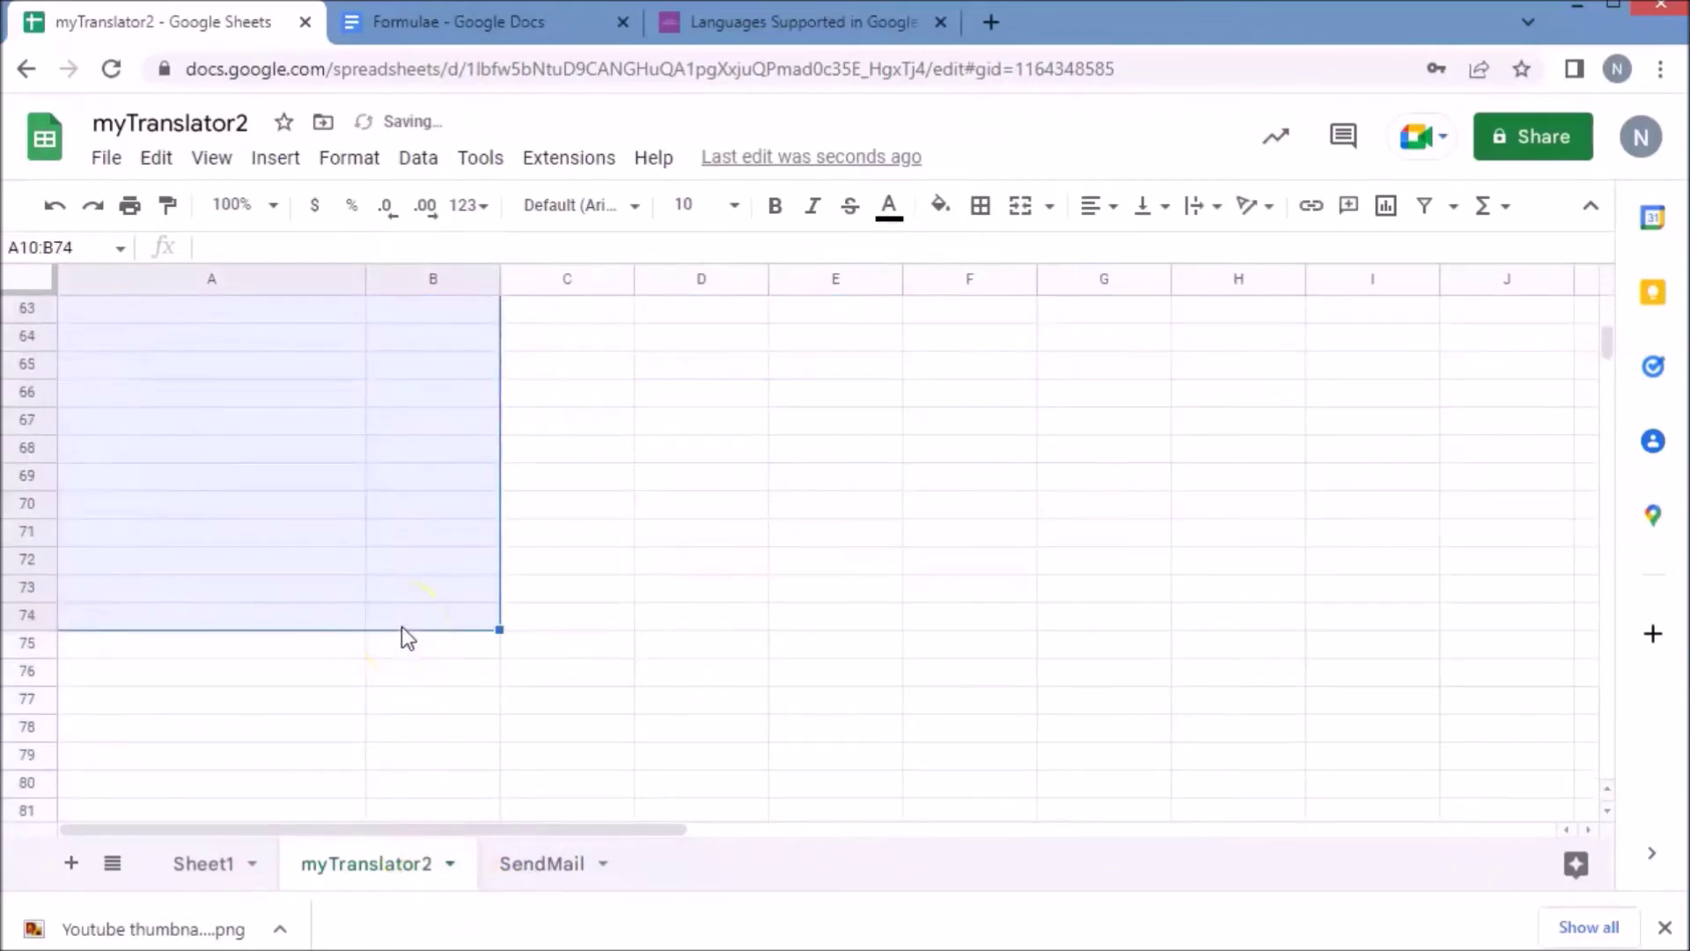
left_click_drag(660, 827, 1011, 836)
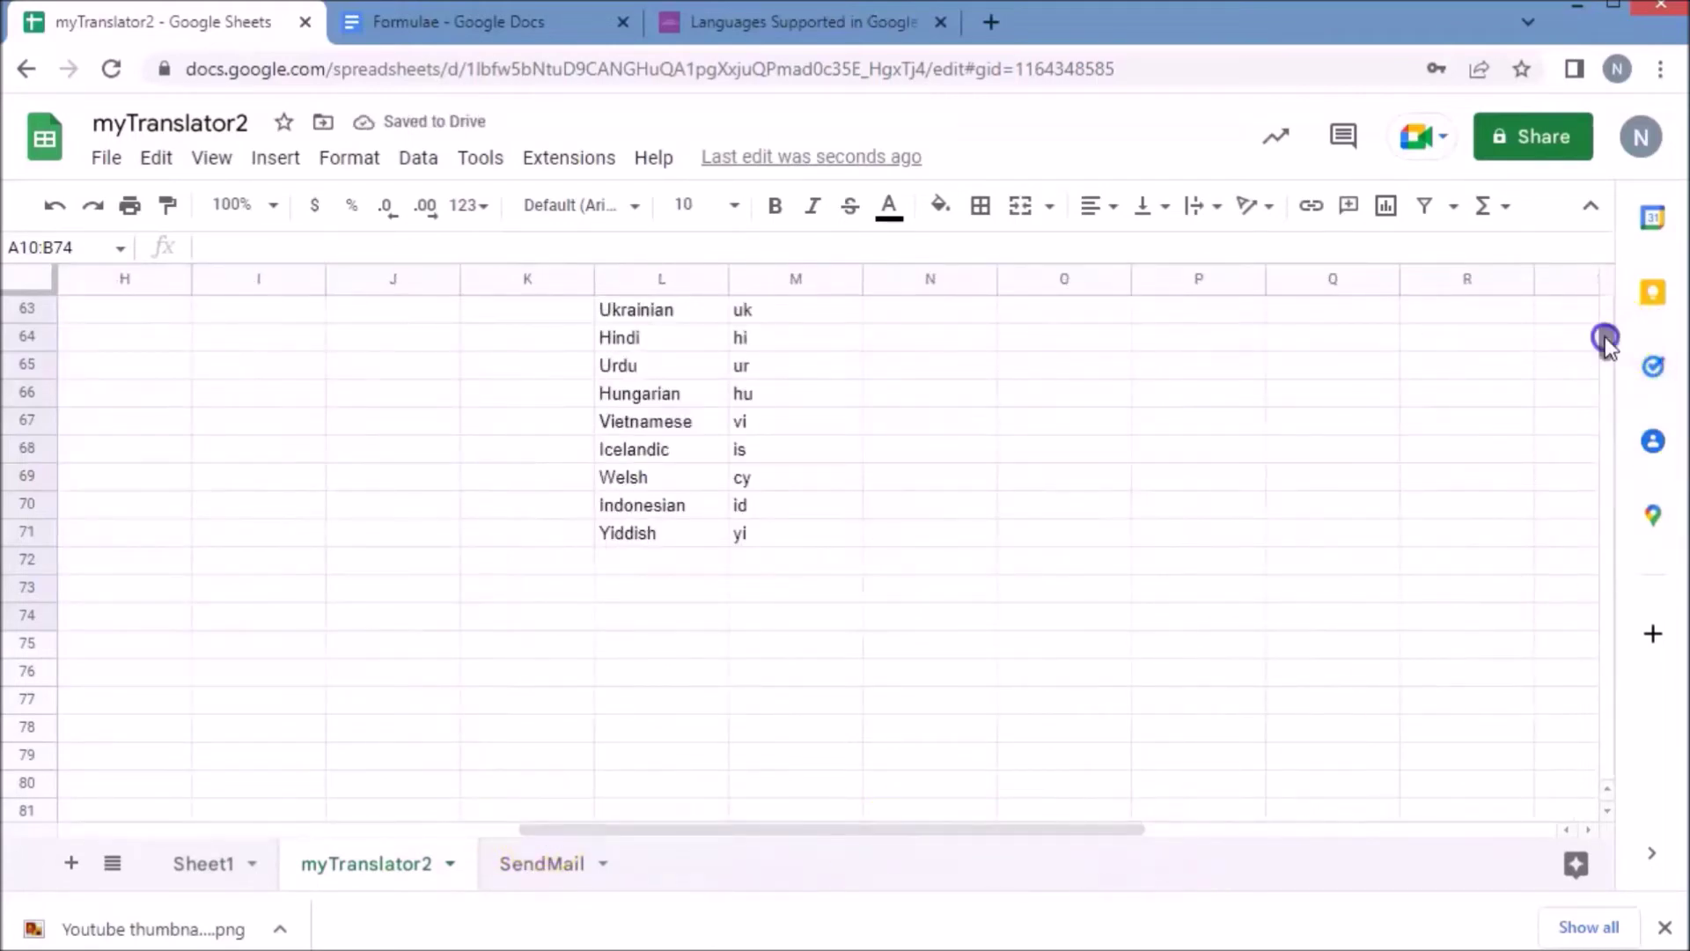
left_click_drag(1607, 339, 1609, 304)
Step: Sort the language list L8:M71 A to Z
left_click_drag(616, 568, 789, 709)
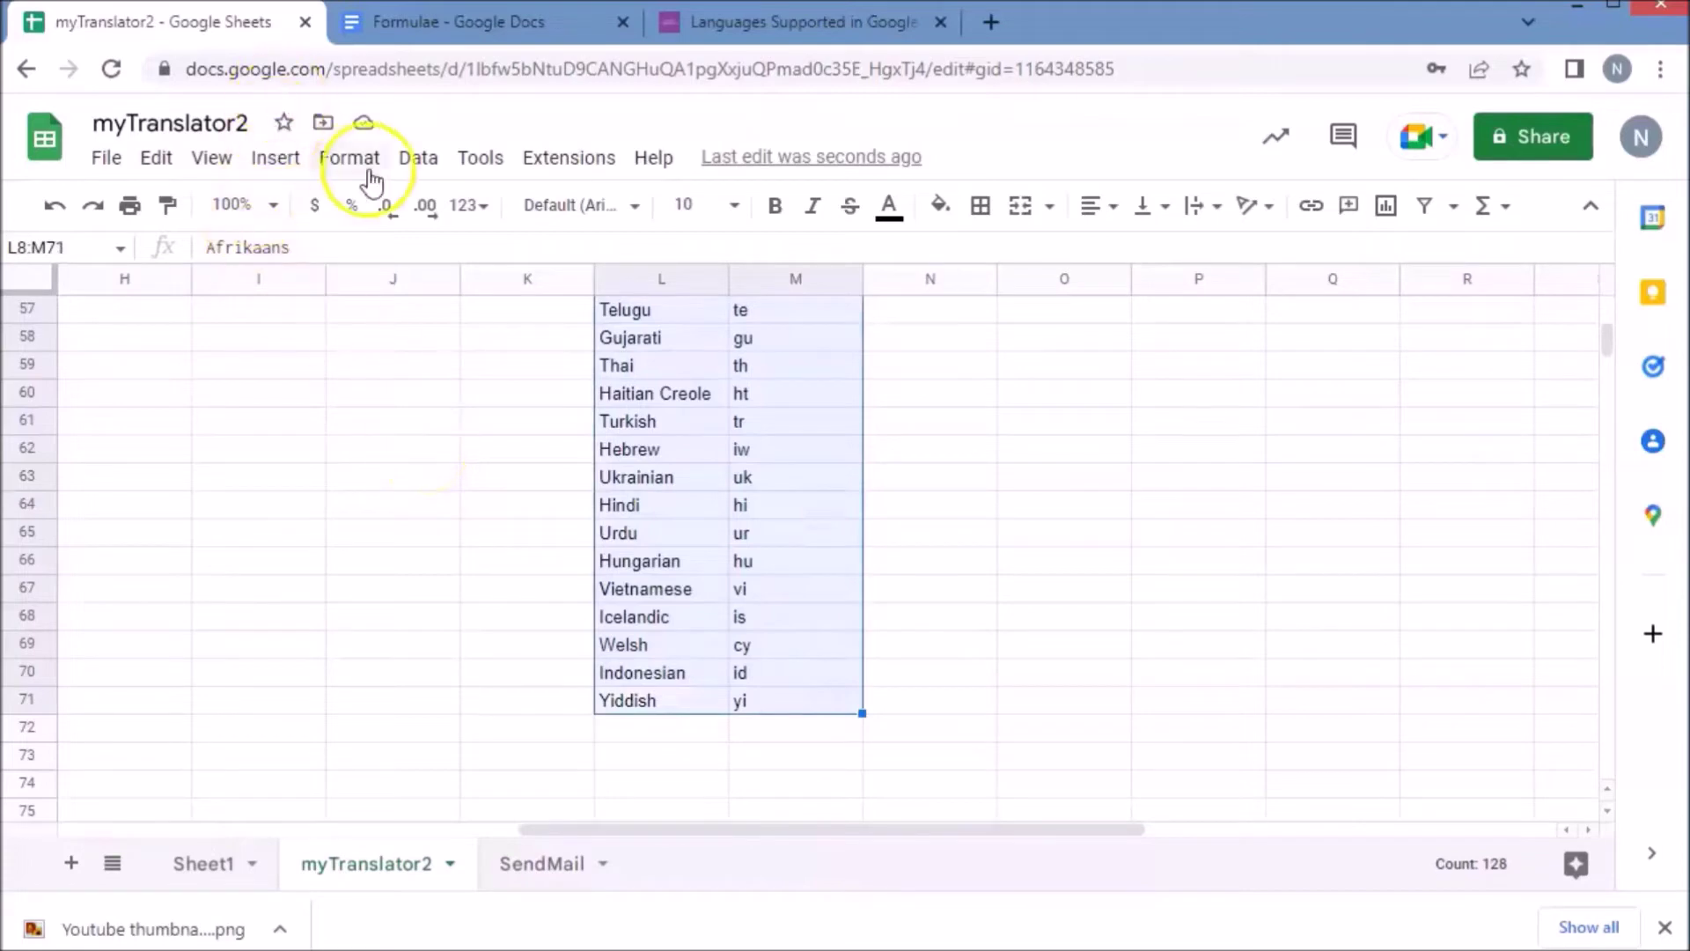
left_click(426, 158)
mouse_move(604, 255)
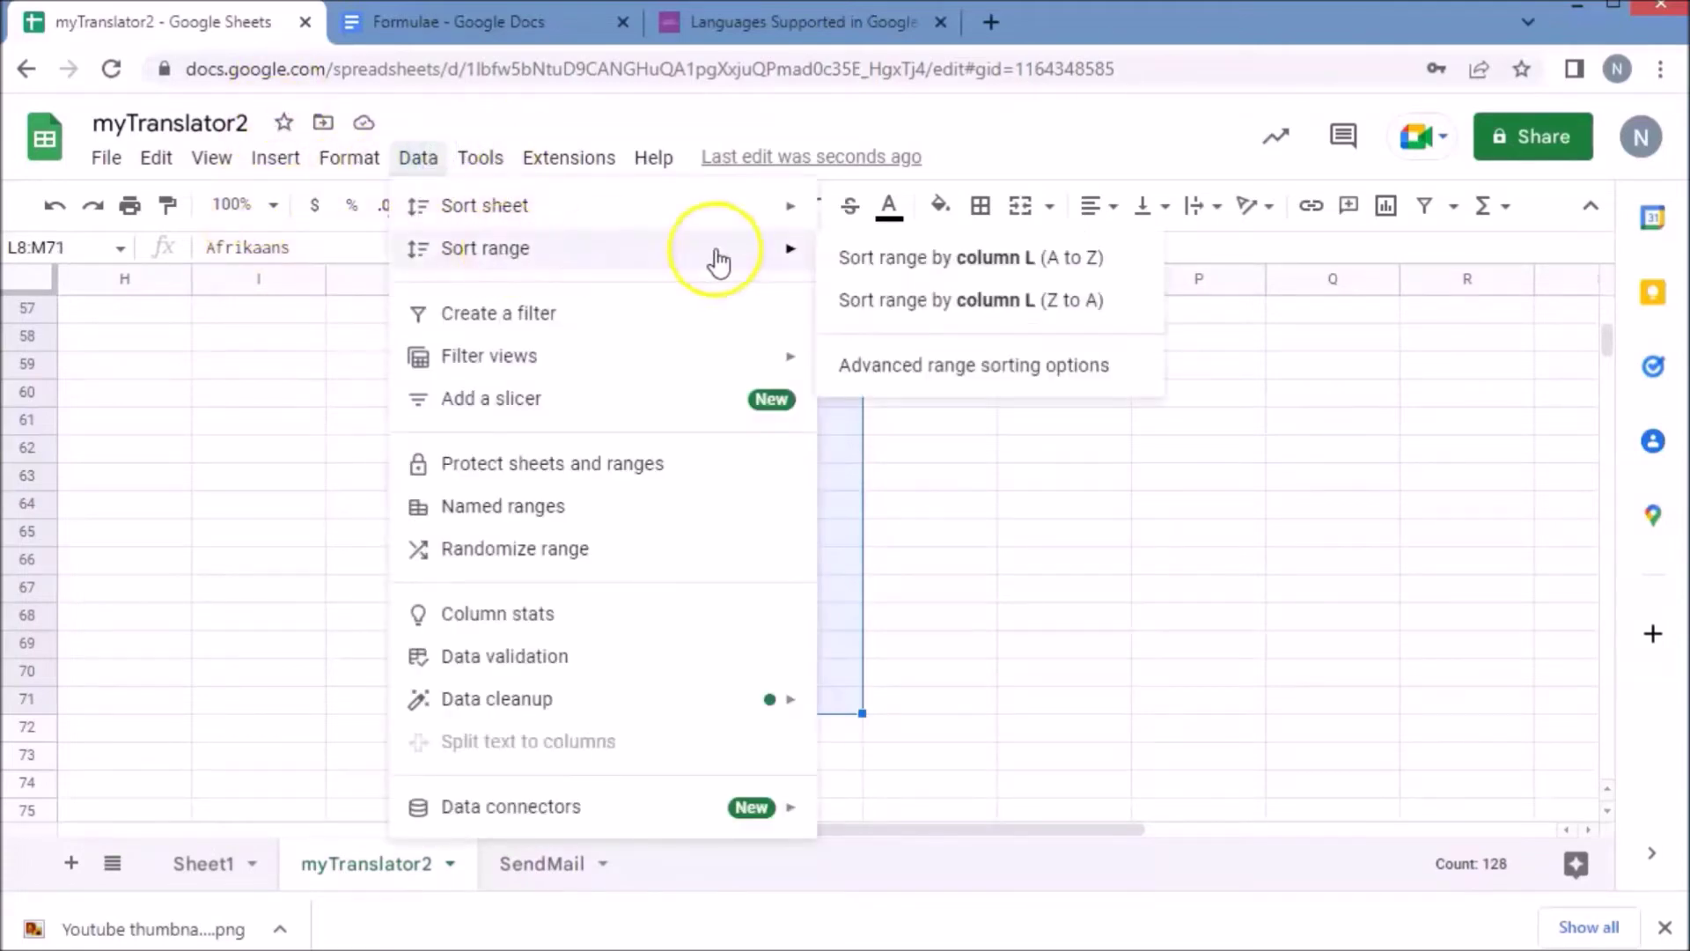
left_click(889, 258)
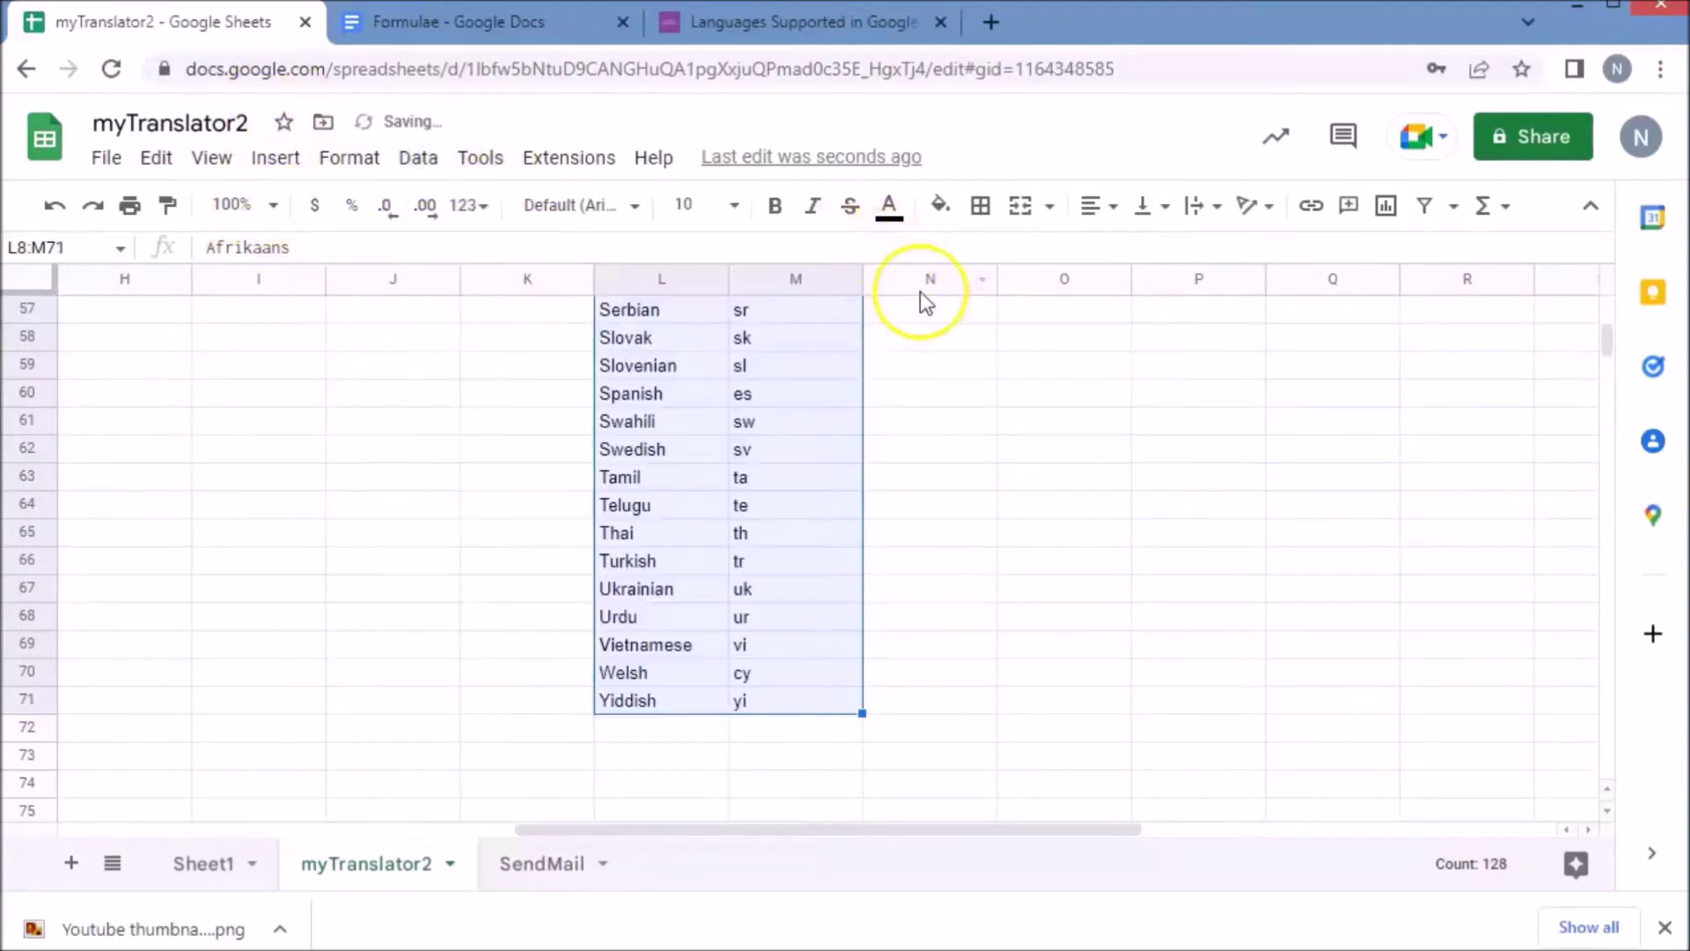
left_click_drag(1599, 345, 1603, 310)
left_click_drag(562, 830, 113, 860)
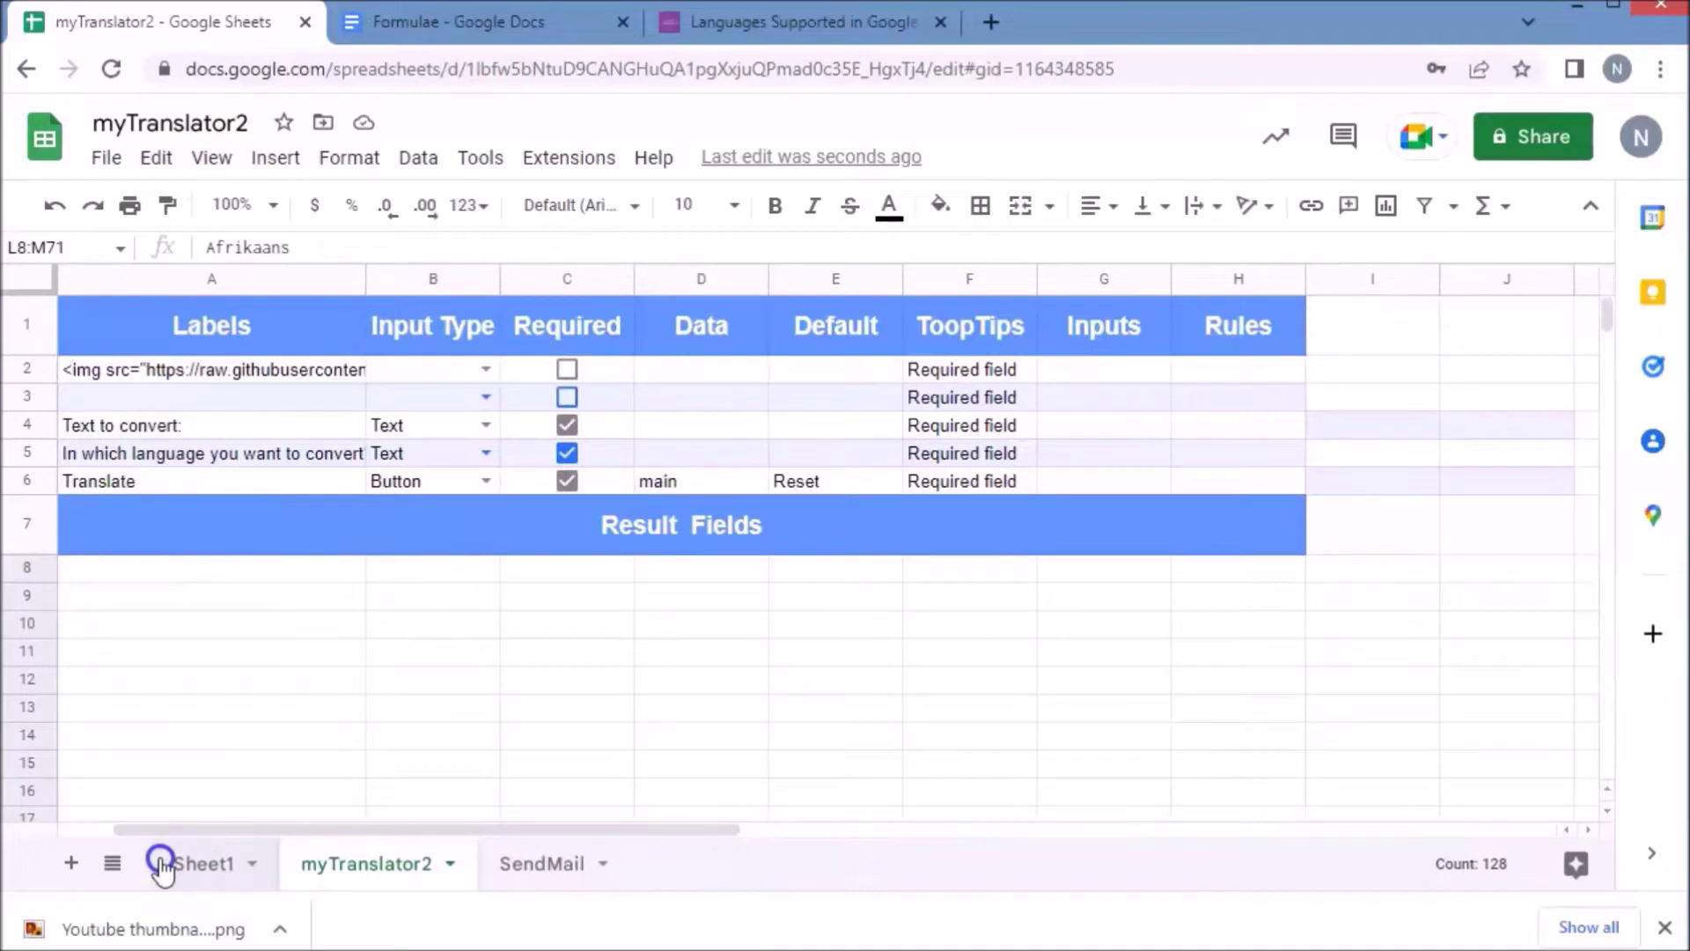
Step: Make the language question in B5 a Select input
left_click(471, 460)
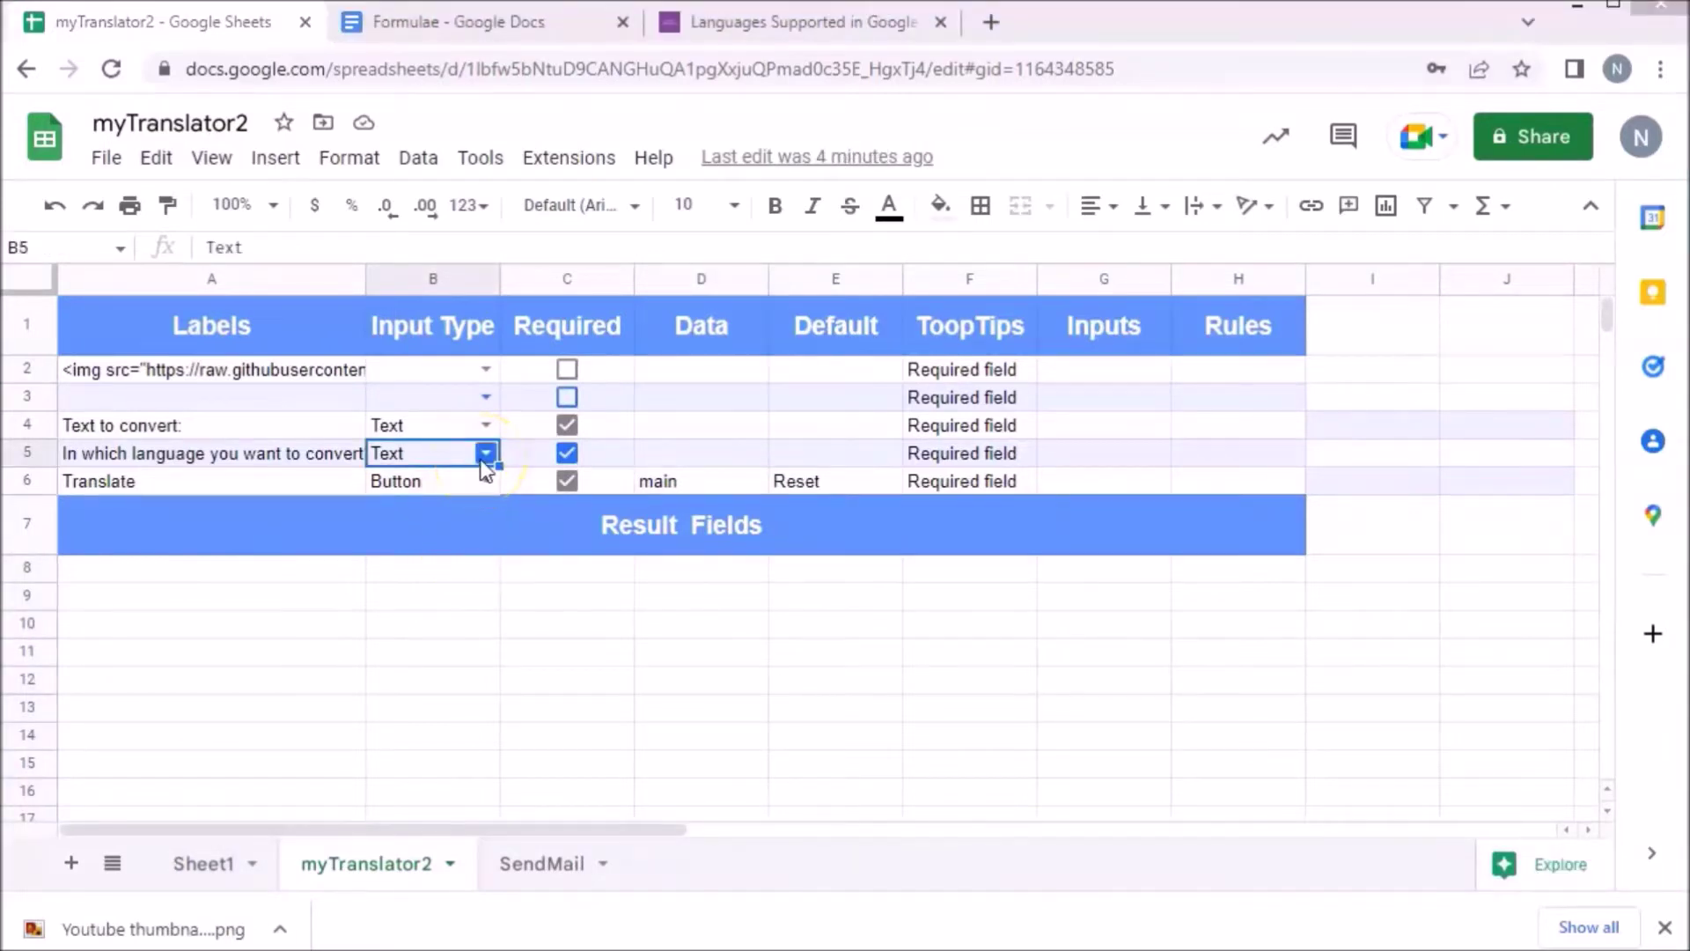
left_click(484, 454)
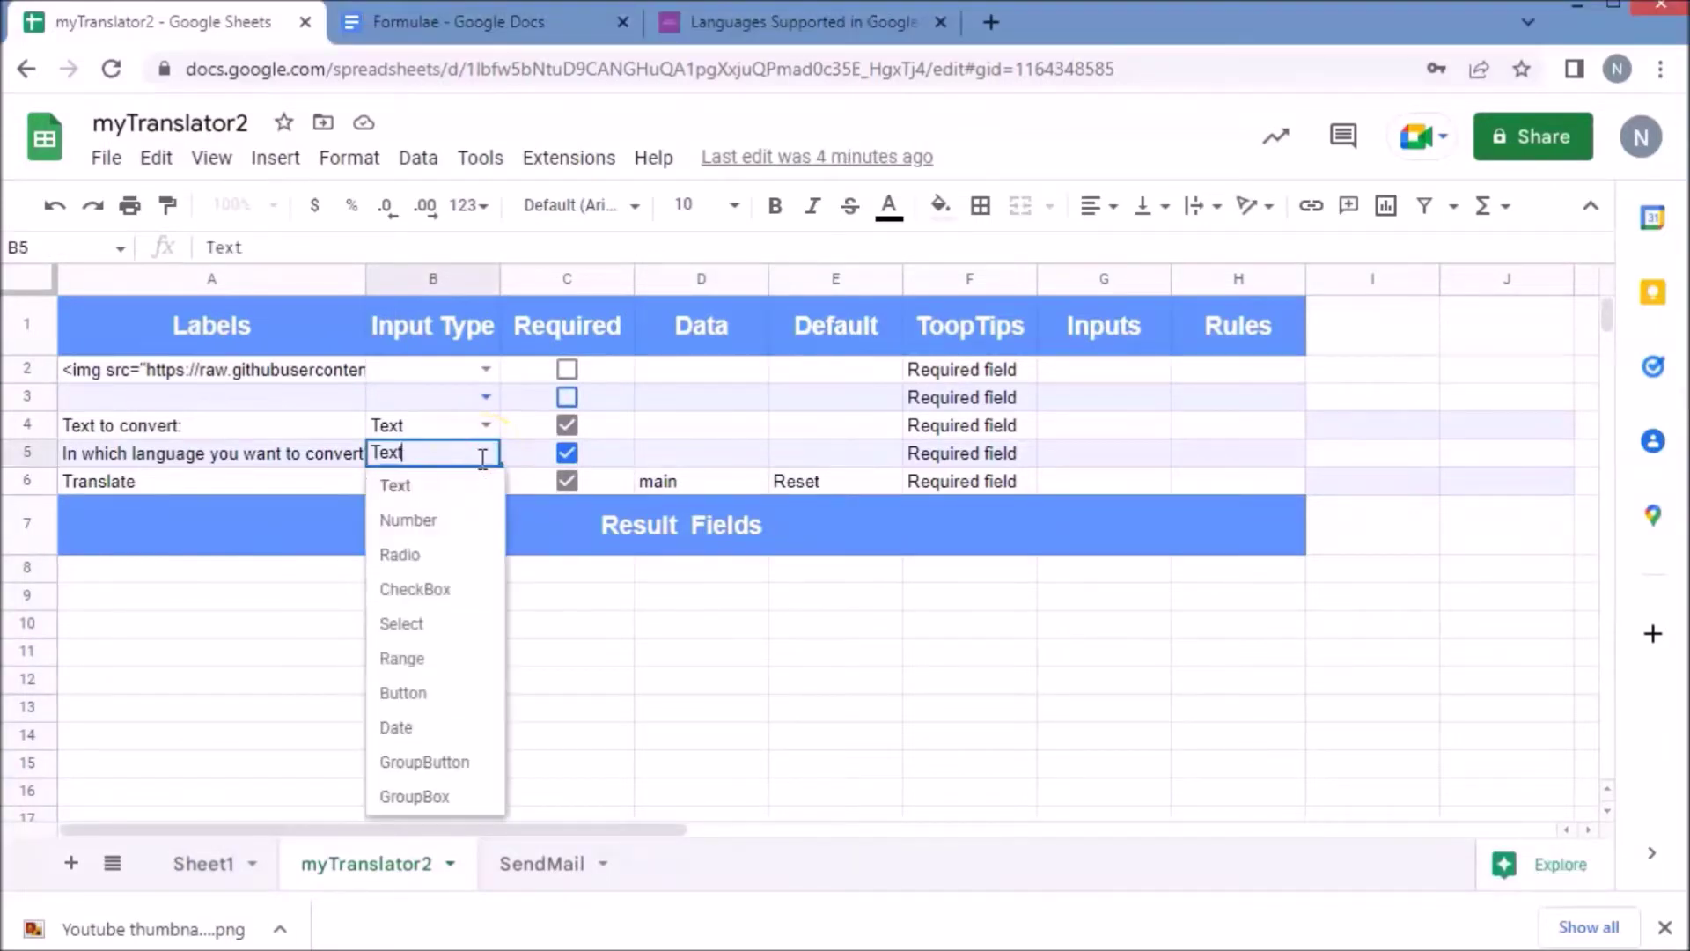
left_click(401, 624)
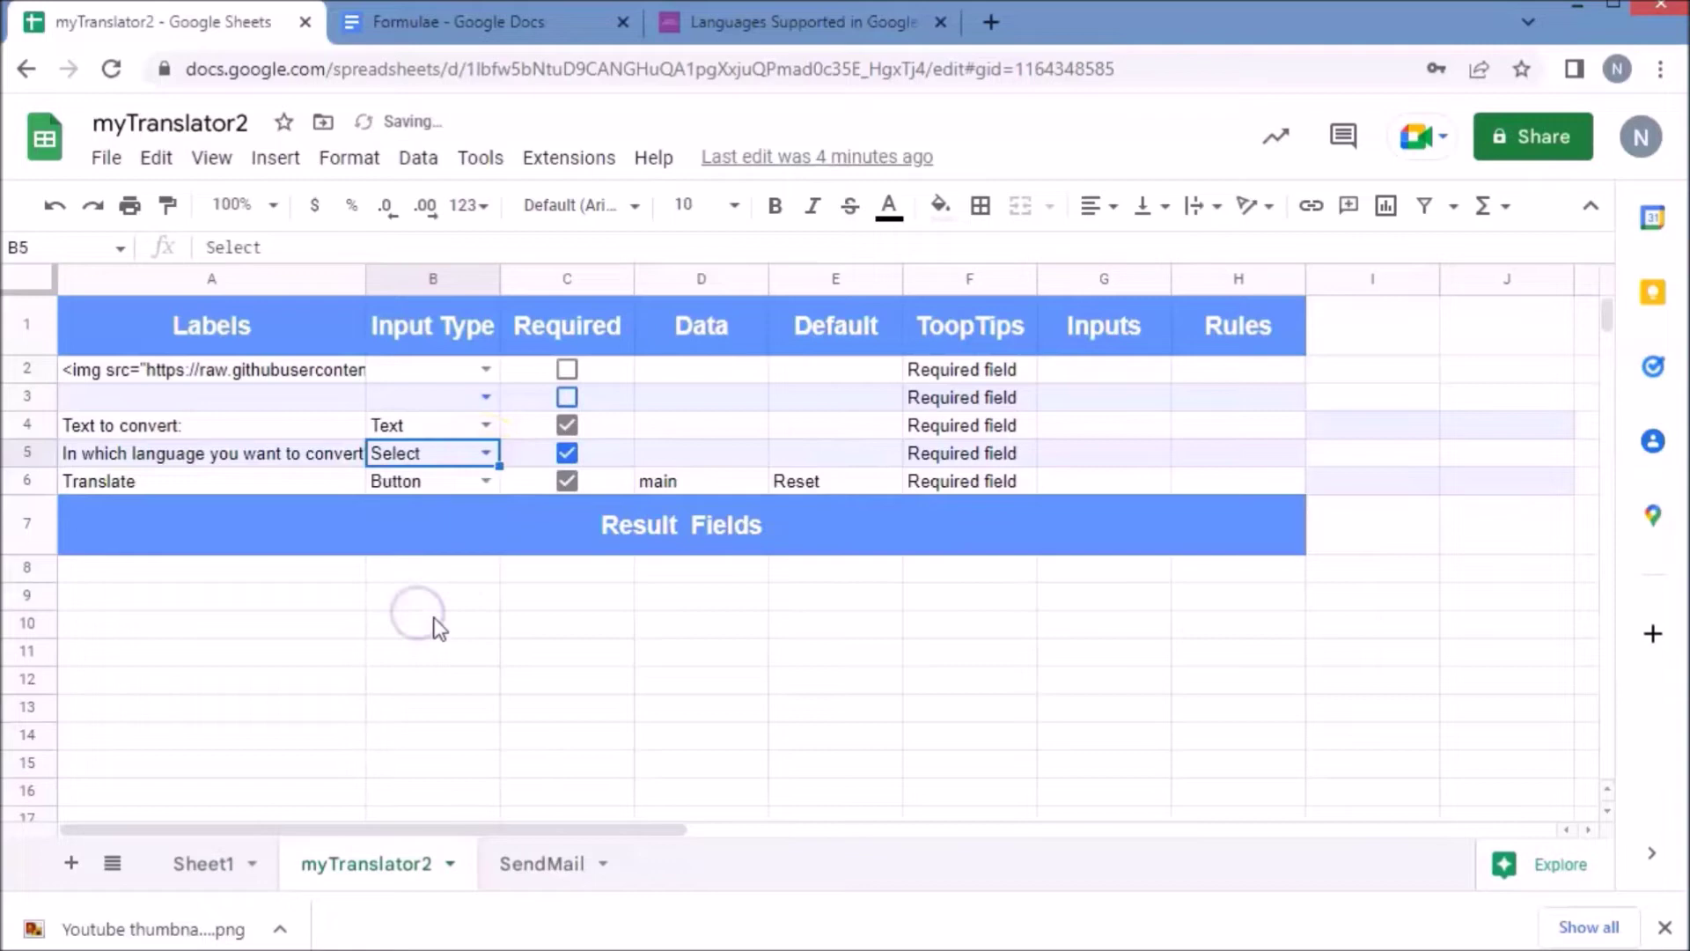
left_click(704, 456)
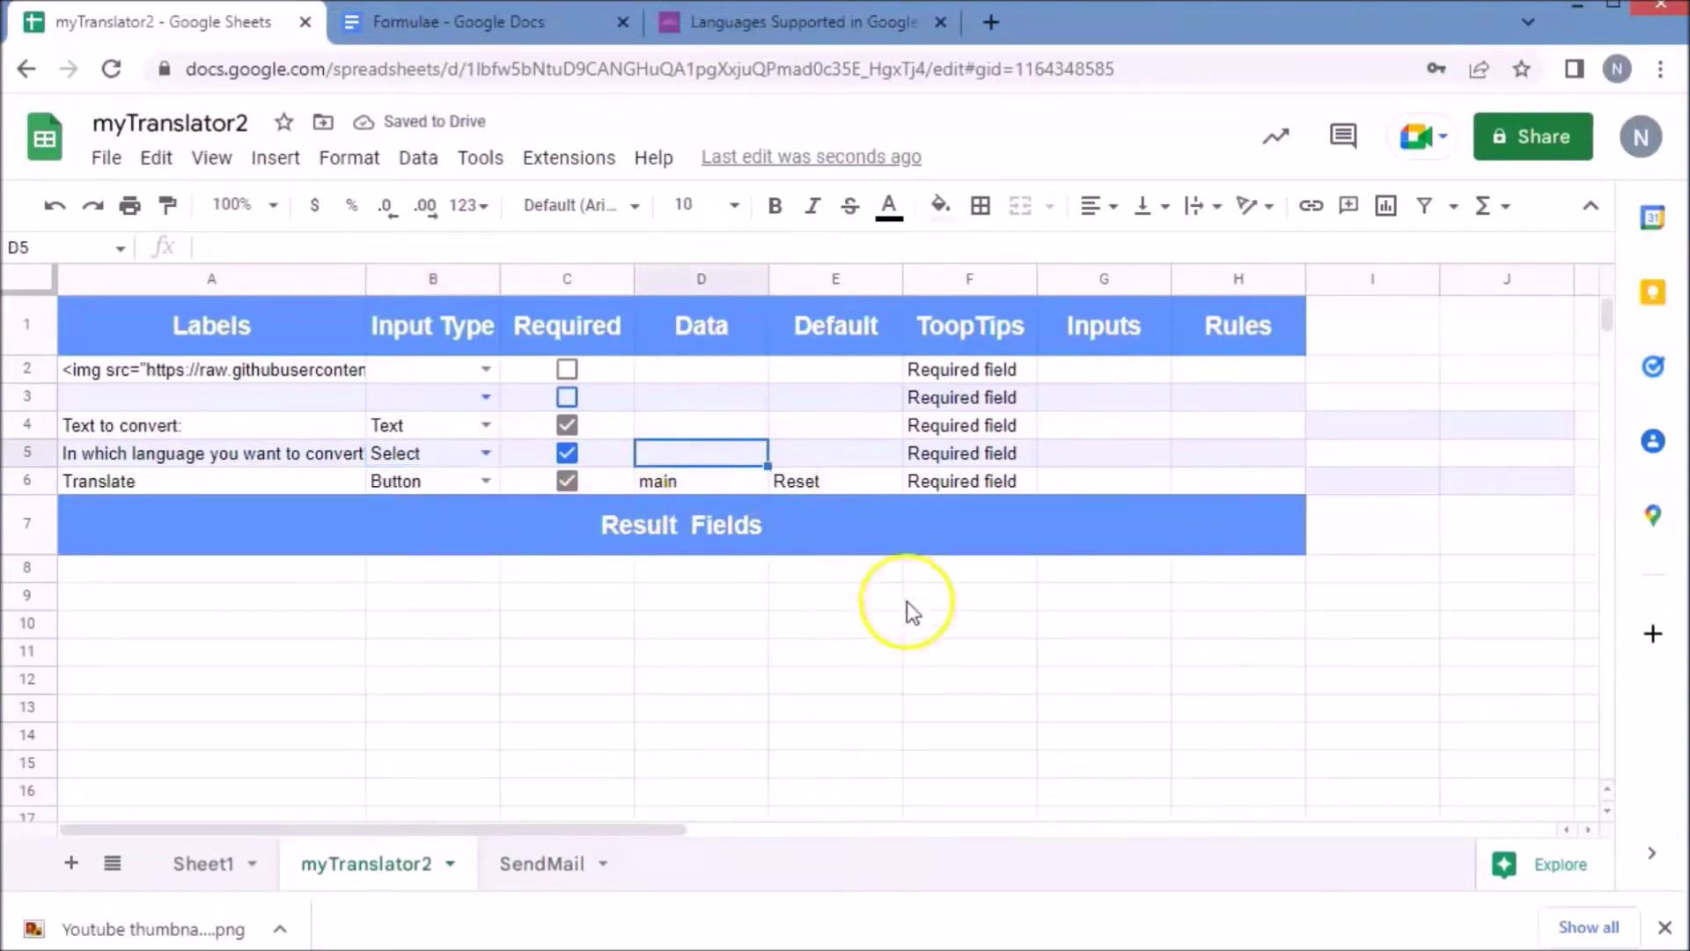
left_click(603, 815)
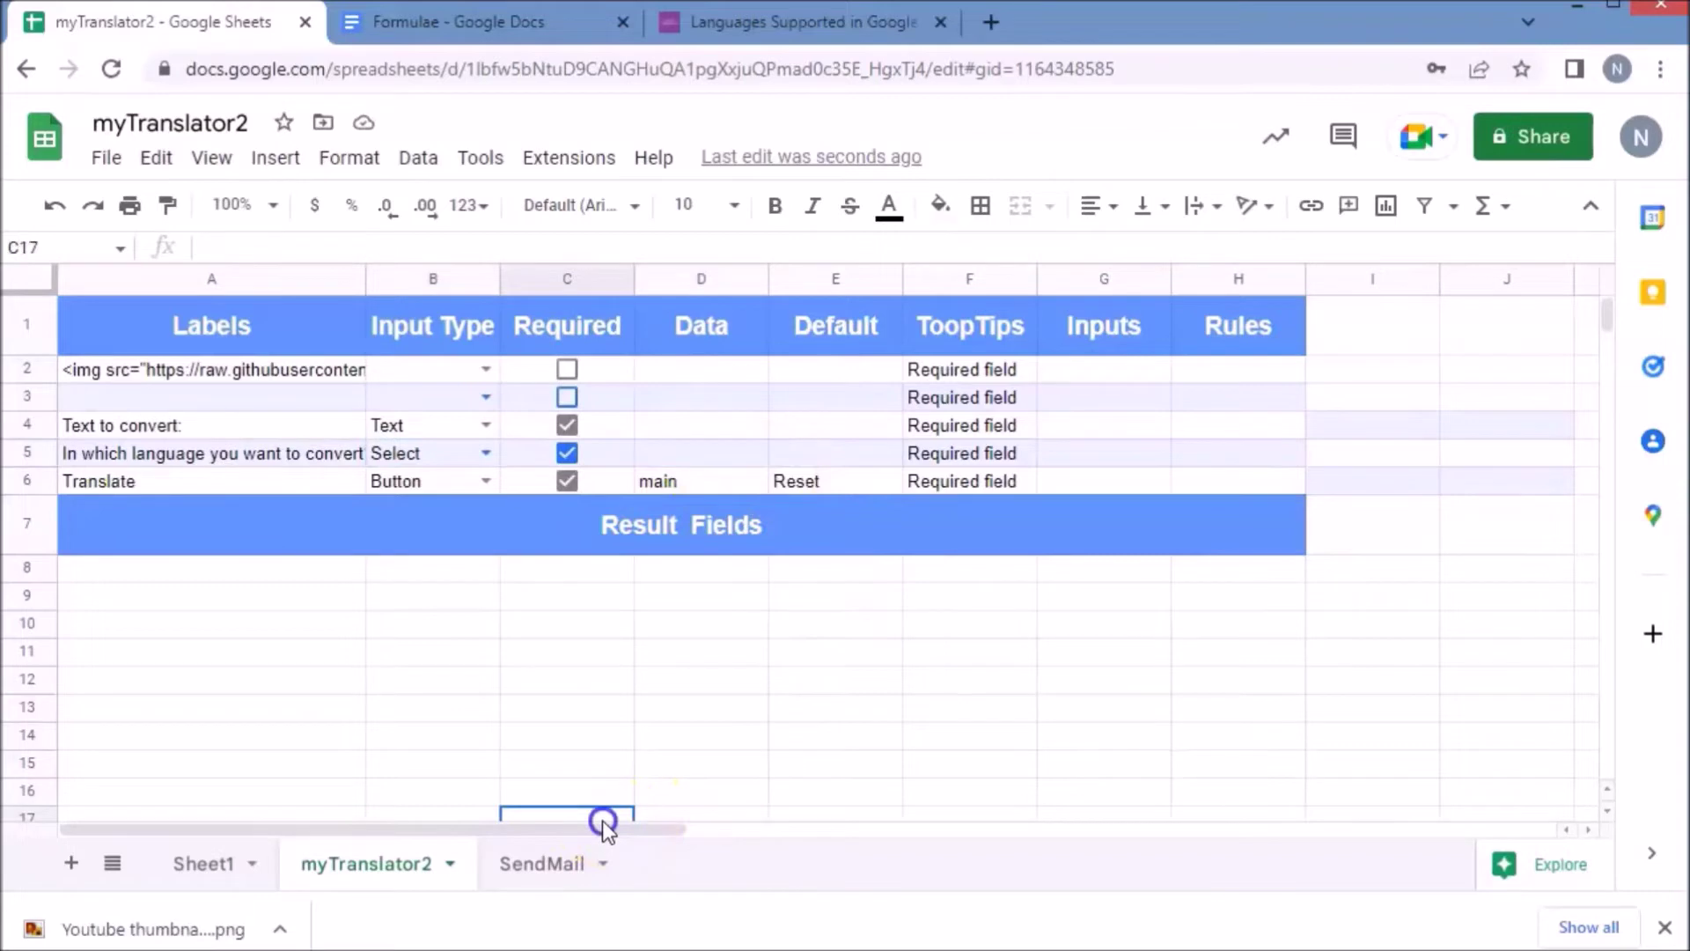
left_click_drag(634, 828, 797, 830)
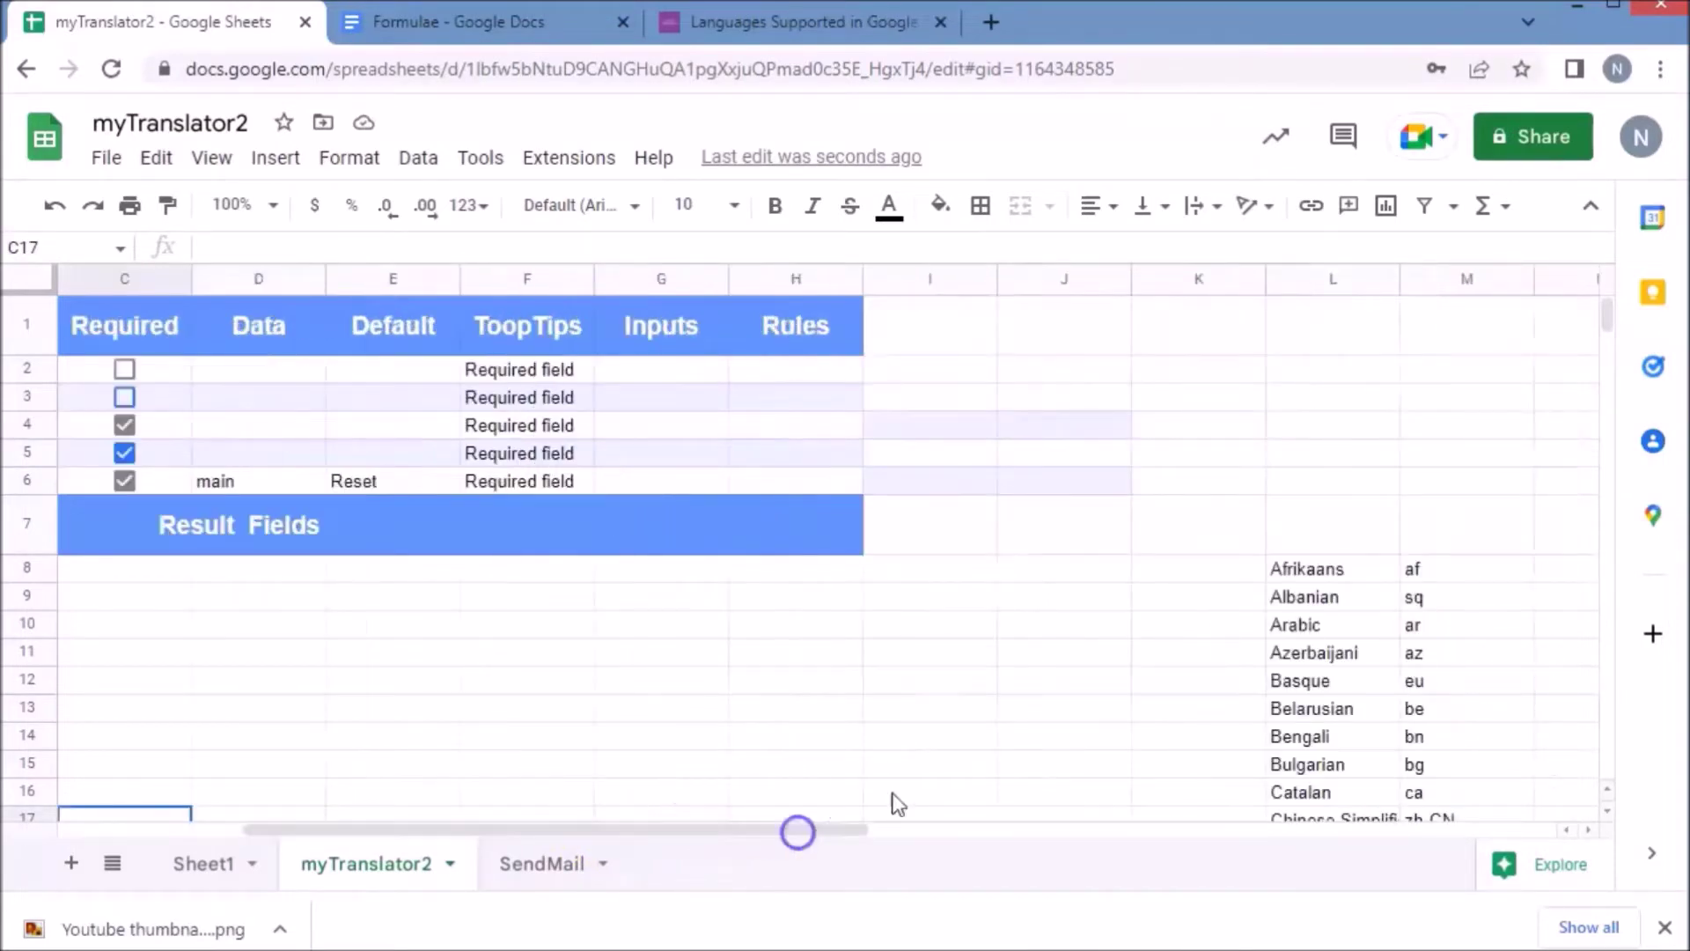
mouse_move(447, 824)
left_mouse_down()
mouse_move(426, 822)
mouse_move(441, 822)
left_mouse_up()
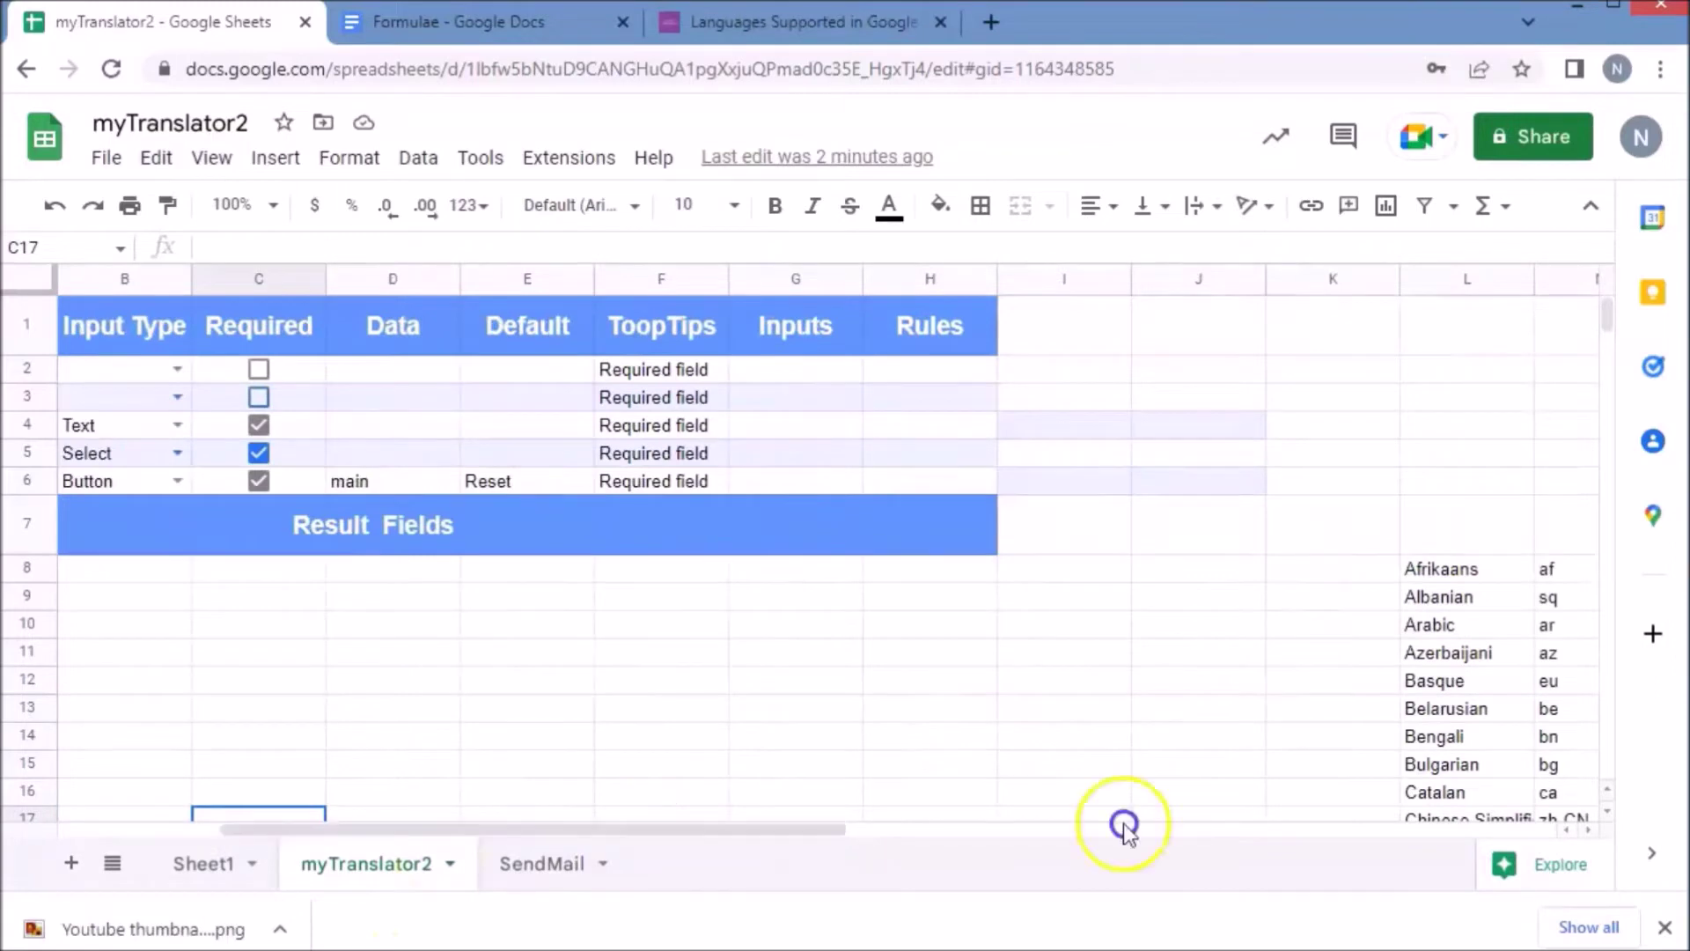
Step: Put the first language cell's reference, L8, into Data cell D5
left_click(1426, 570)
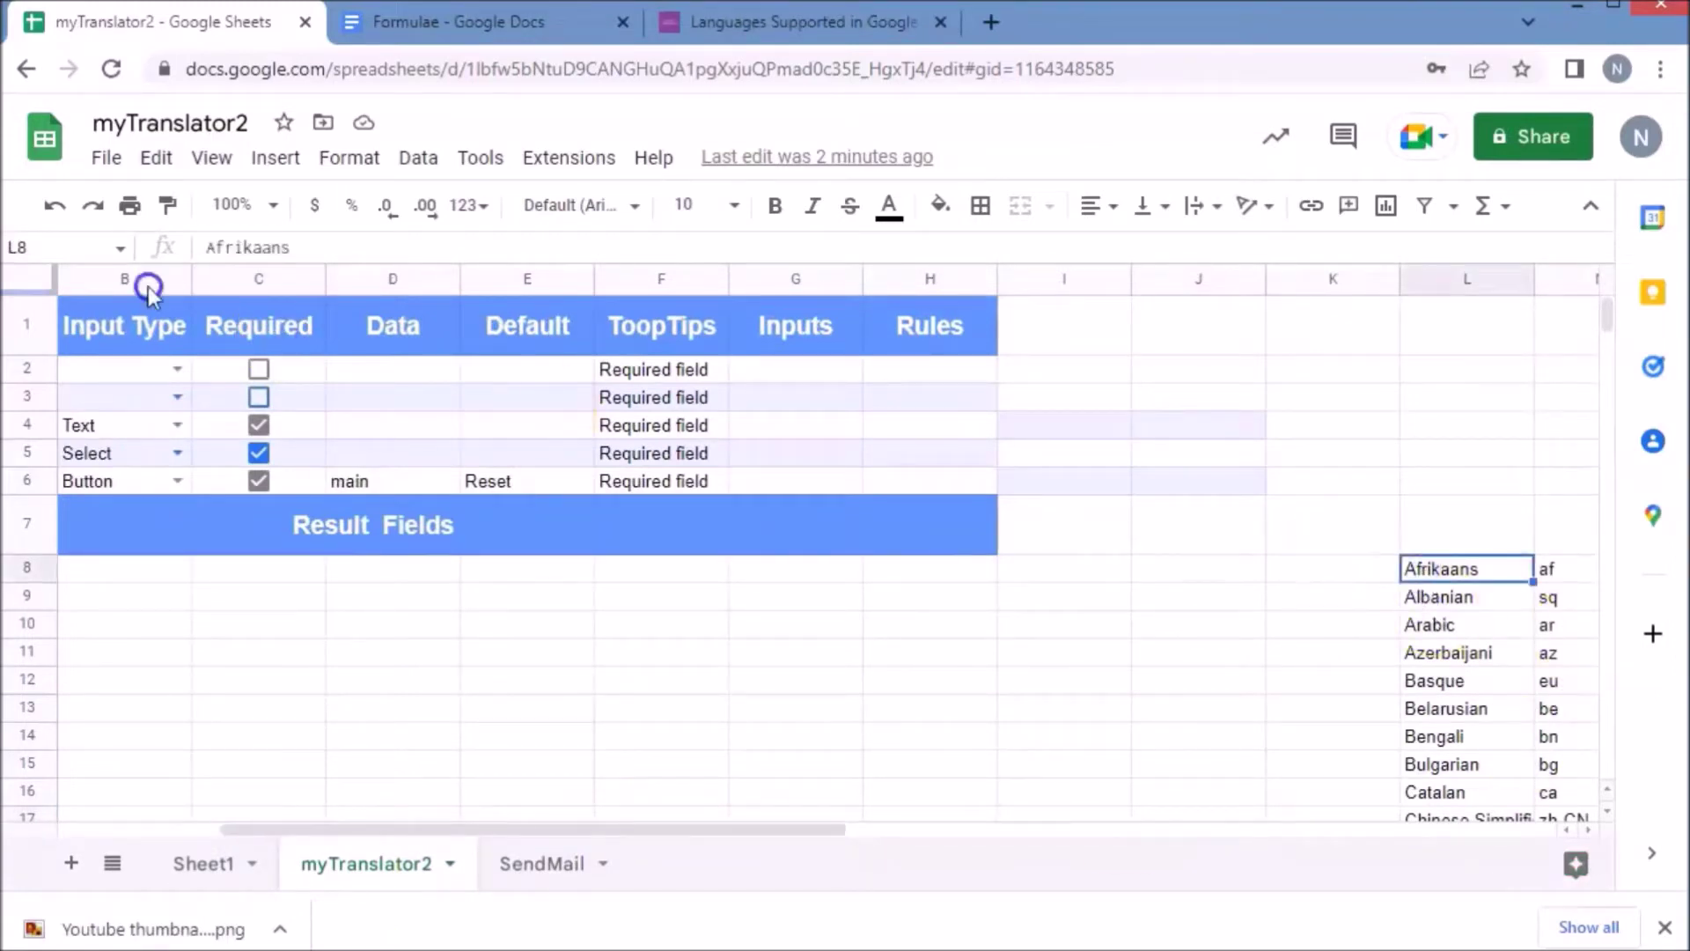
left_click(19, 249)
key("ctrl+c")
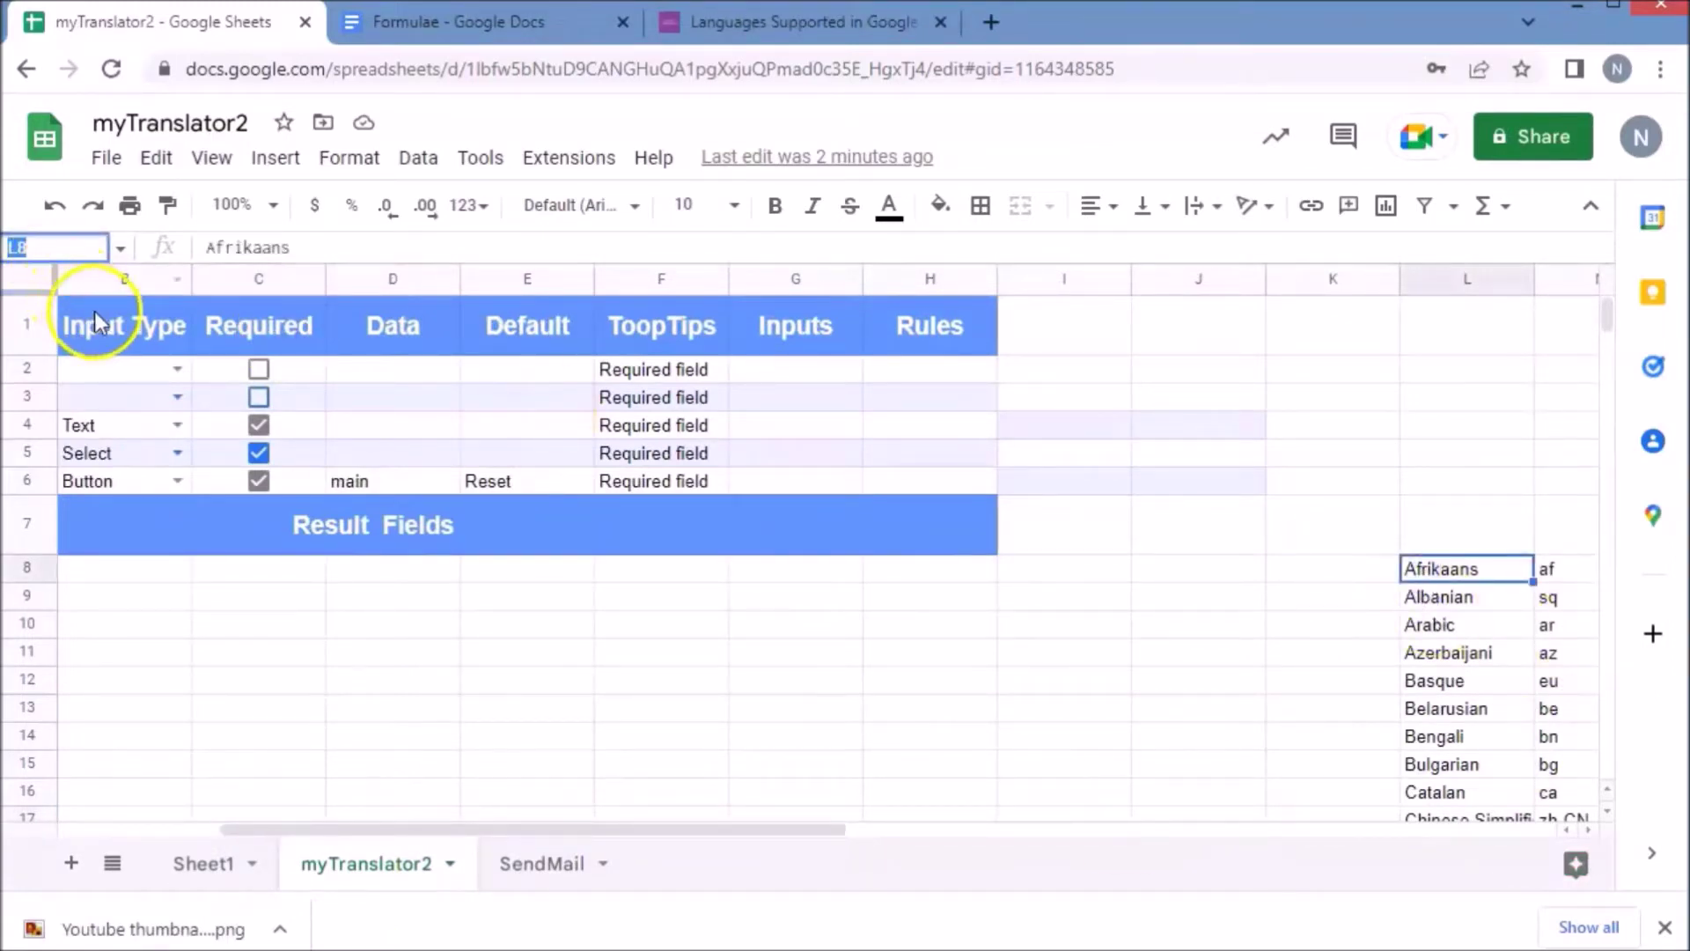
left_click(361, 452)
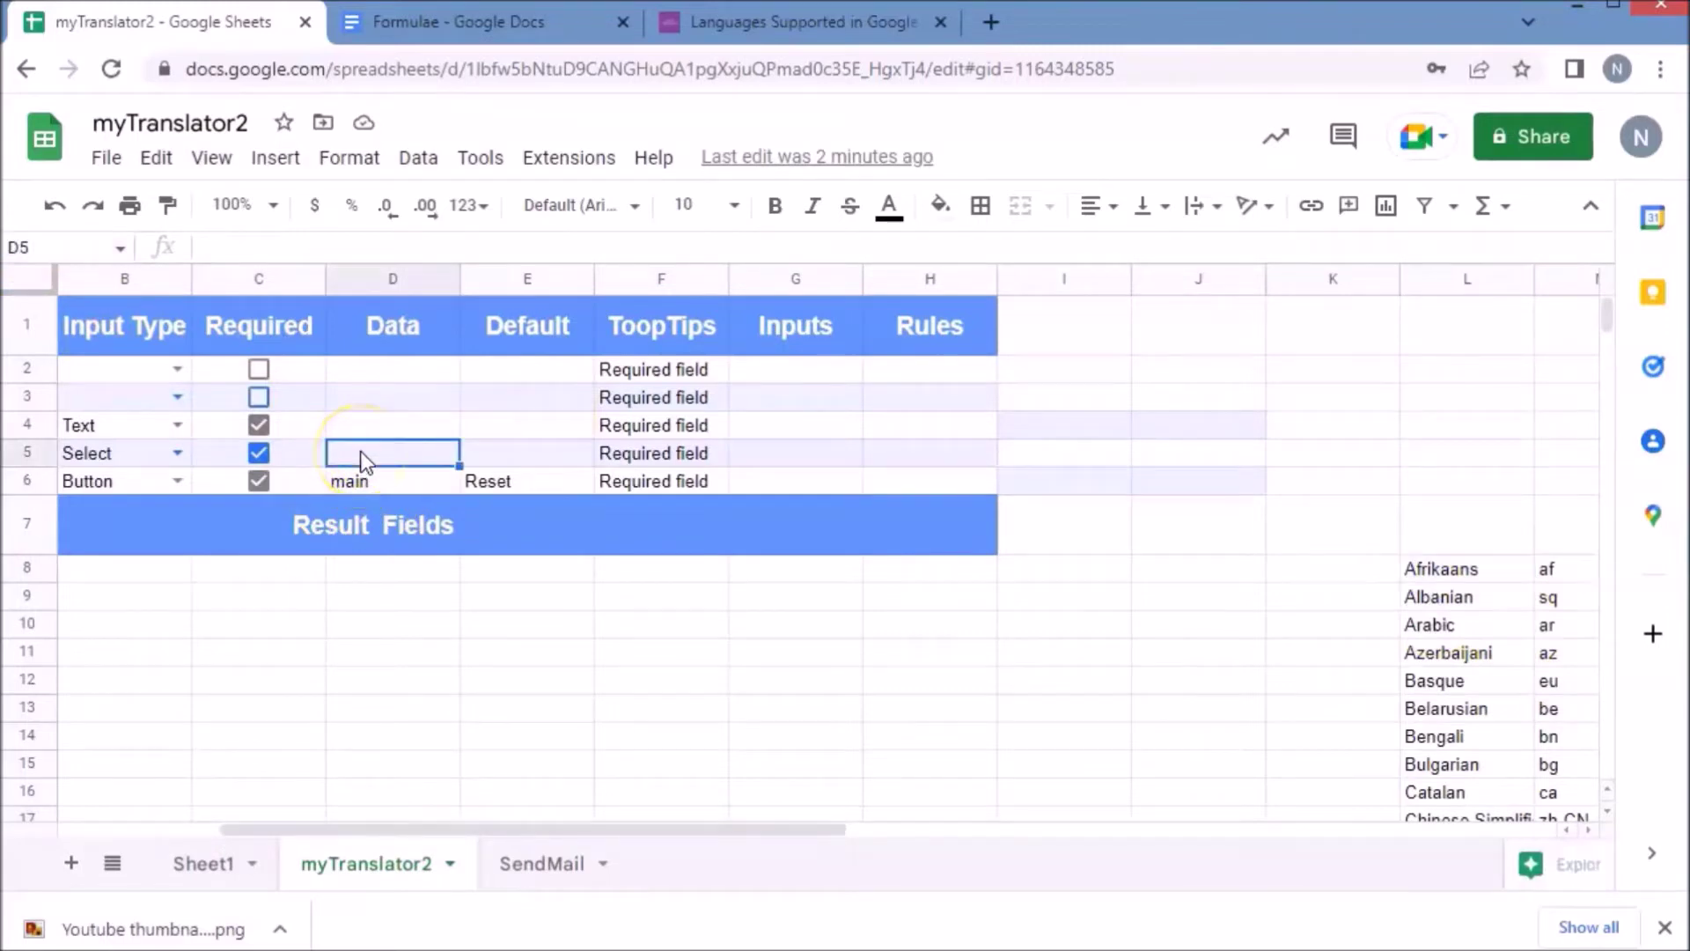
left_click(219, 250)
key("ctrl+v")
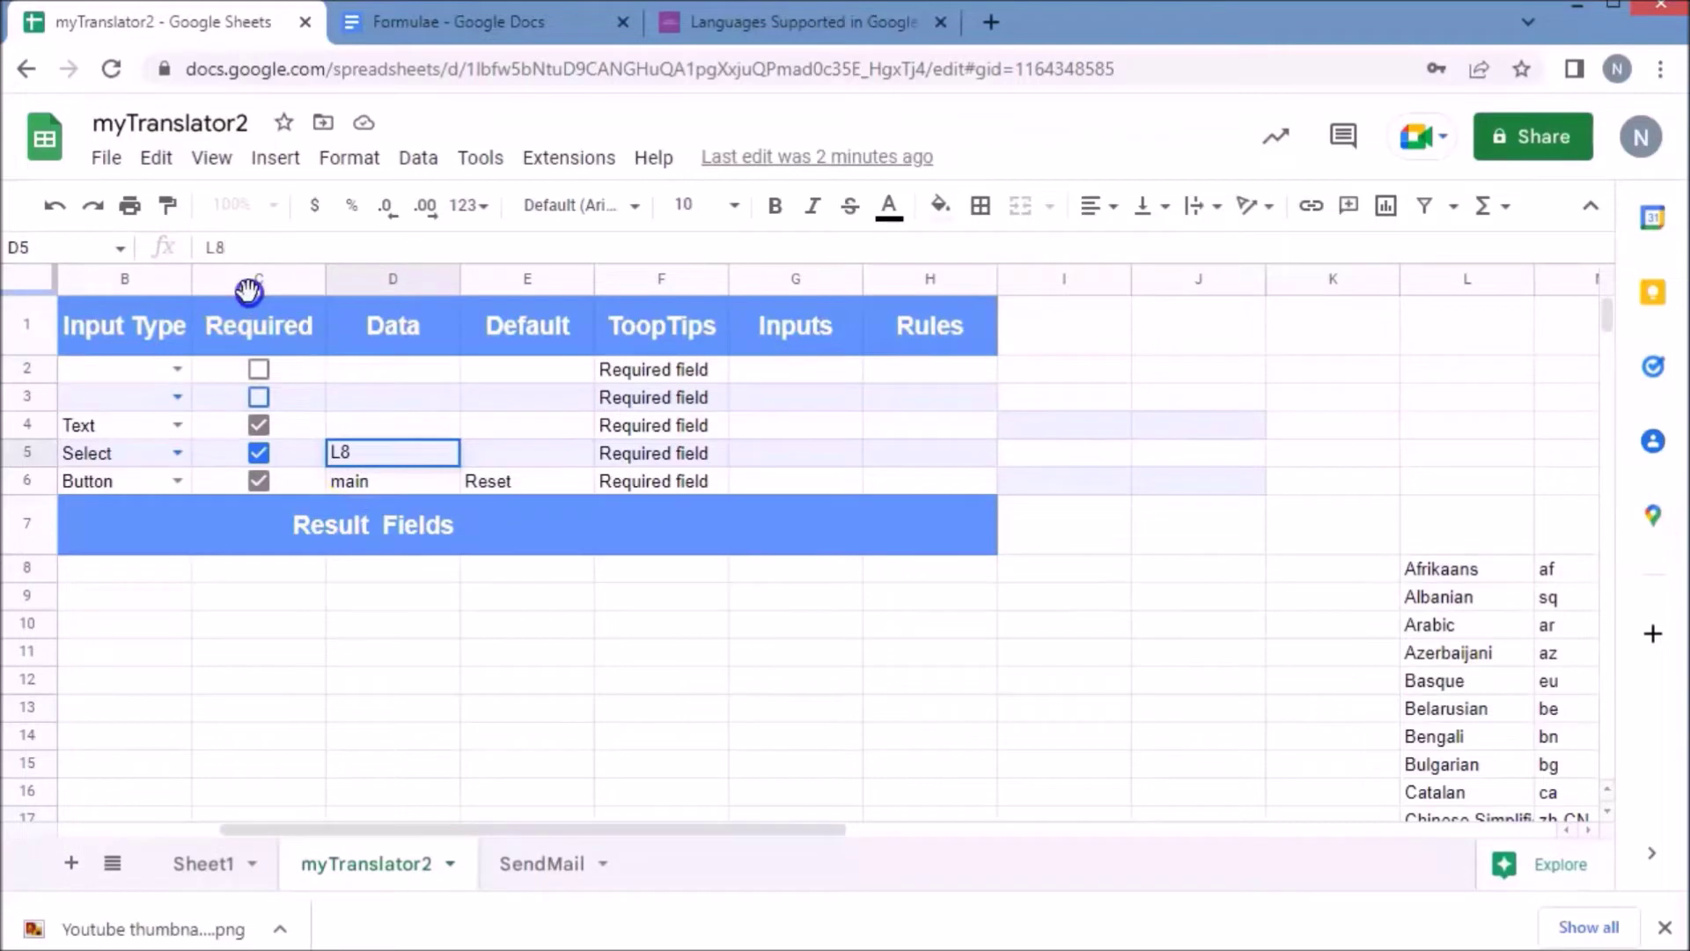
Step: Locate the last language, Yiddish, and set D5 to the range L8:L71
left_click(1443, 683)
key("Down")
key("Down")
key("Down")
key("Down")
key("Down")
key("Down")
key("Down")
key("Down")
key("Down")
key("Down")
key("Down")
key("Down")
key("Down")
key("Down")
key("Down")
key("Down")
key("Down")
key("Down")
key("Down")
key("Down")
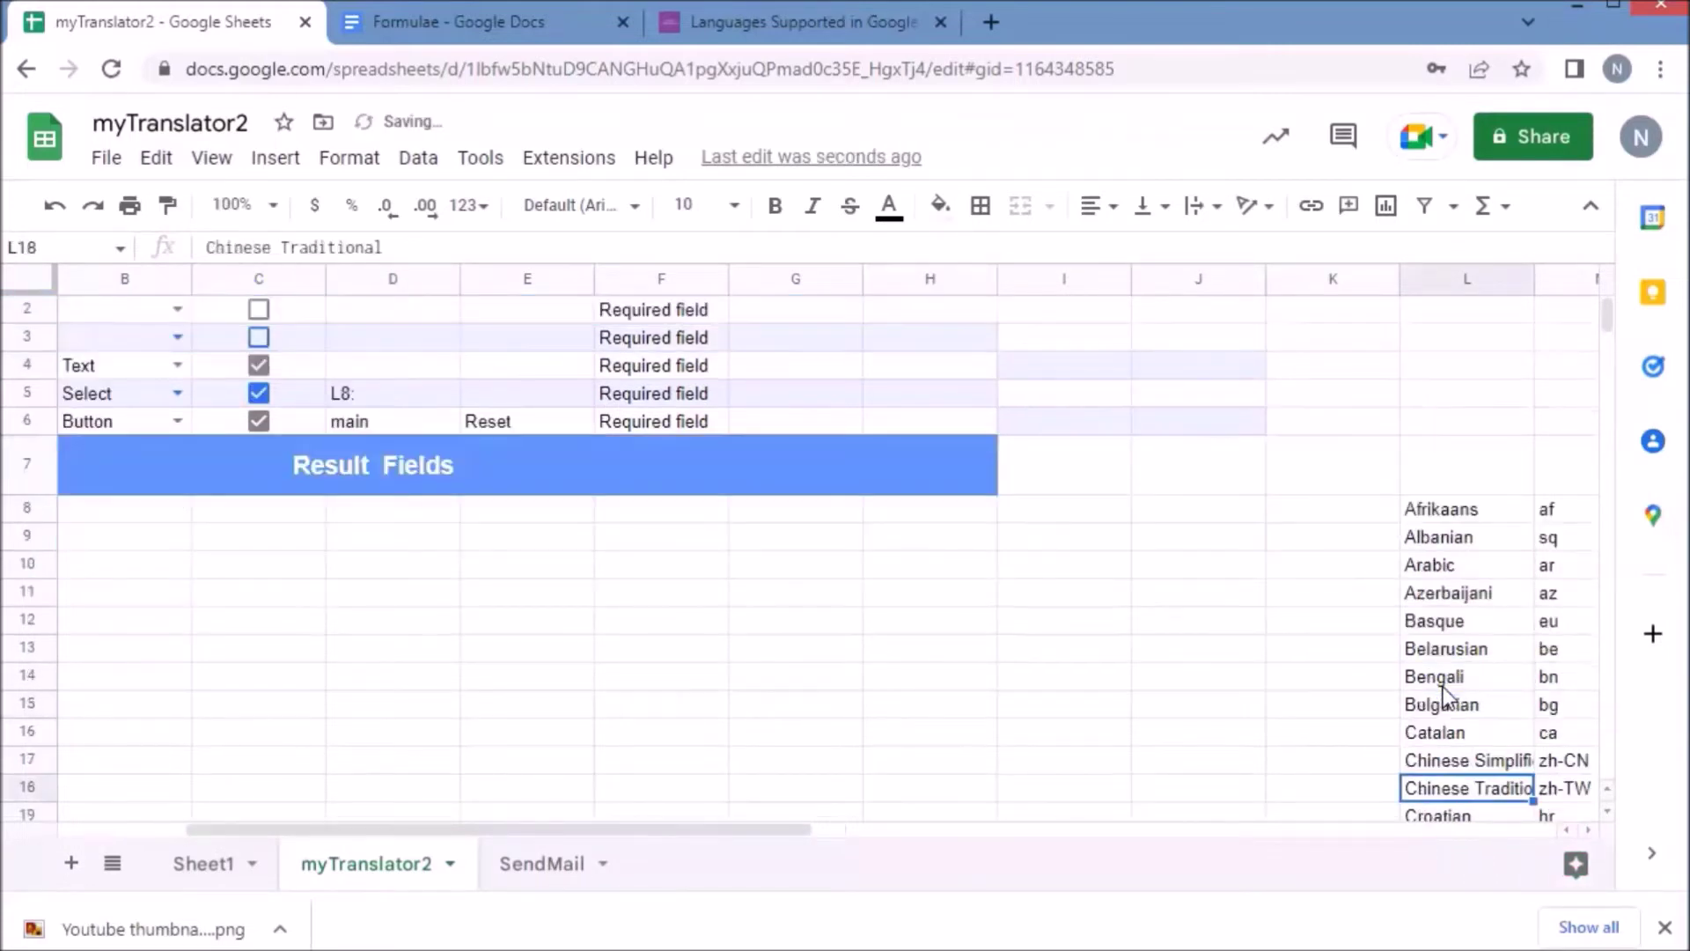
key("Down")
key("Down")
key("Down")
key("Down")
key("Down")
key("Down")
key("Down")
key("Down")
key("Down")
key("Down")
key("Down")
key("Down")
key("Down")
key("Down")
key("Down")
key("Down")
key("Down")
key("Down")
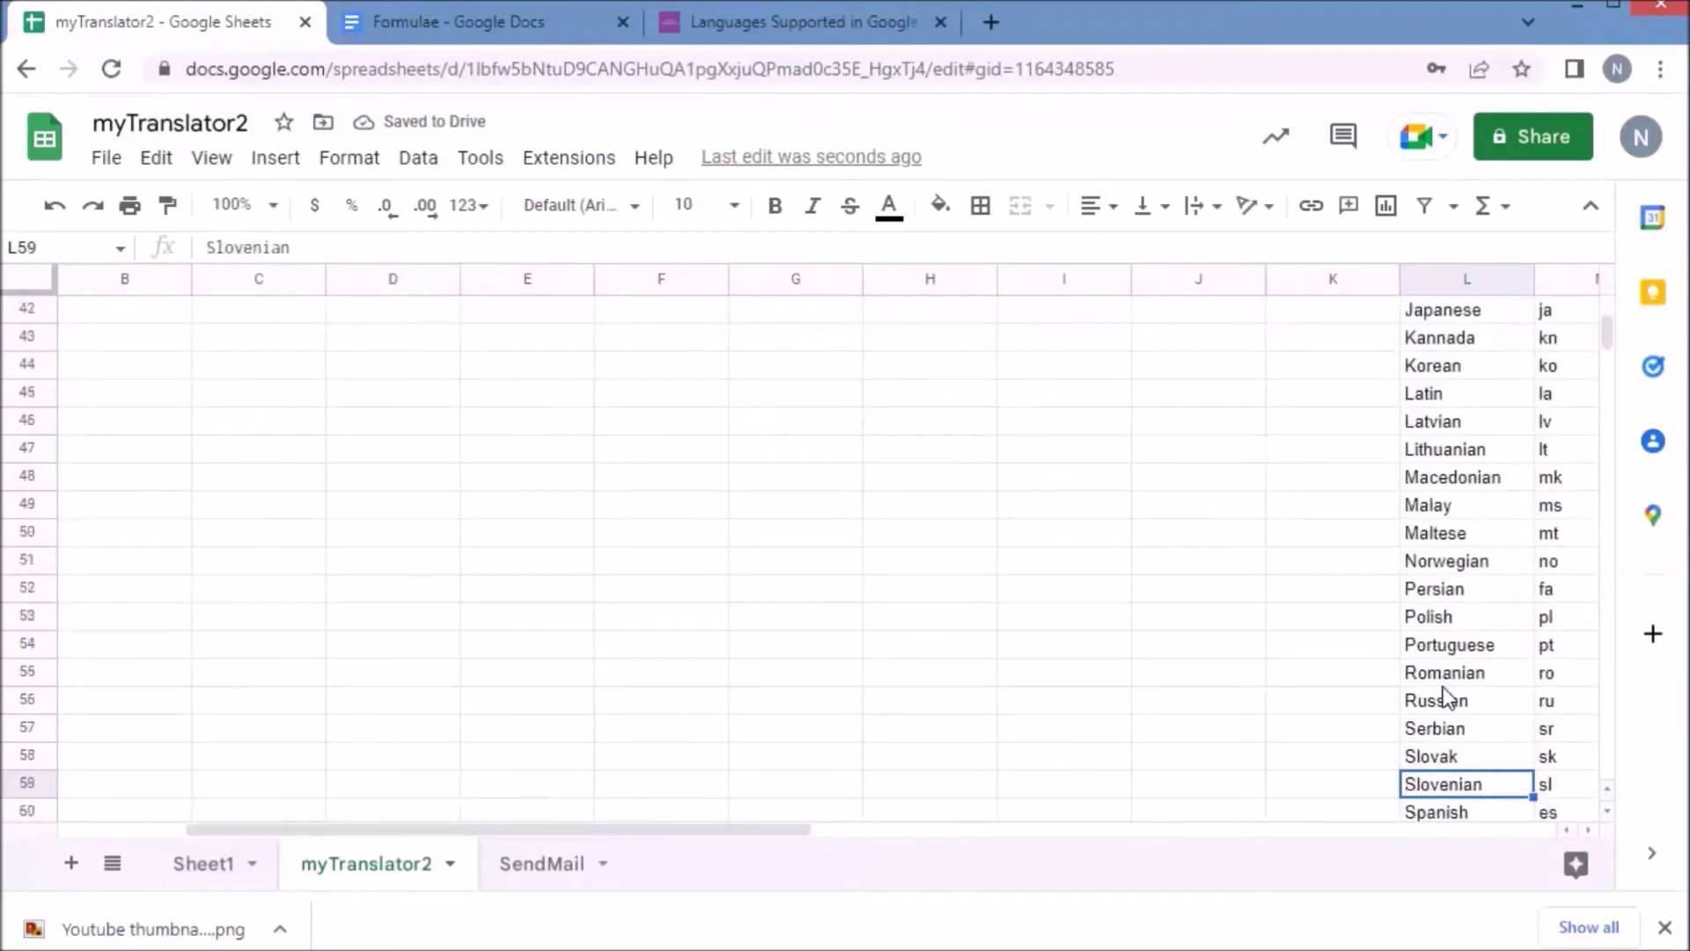
key("Down")
key("Down")
key("Down")
key("Down")
key("Down")
key("Down")
key("Up")
key("Up")
key("Up")
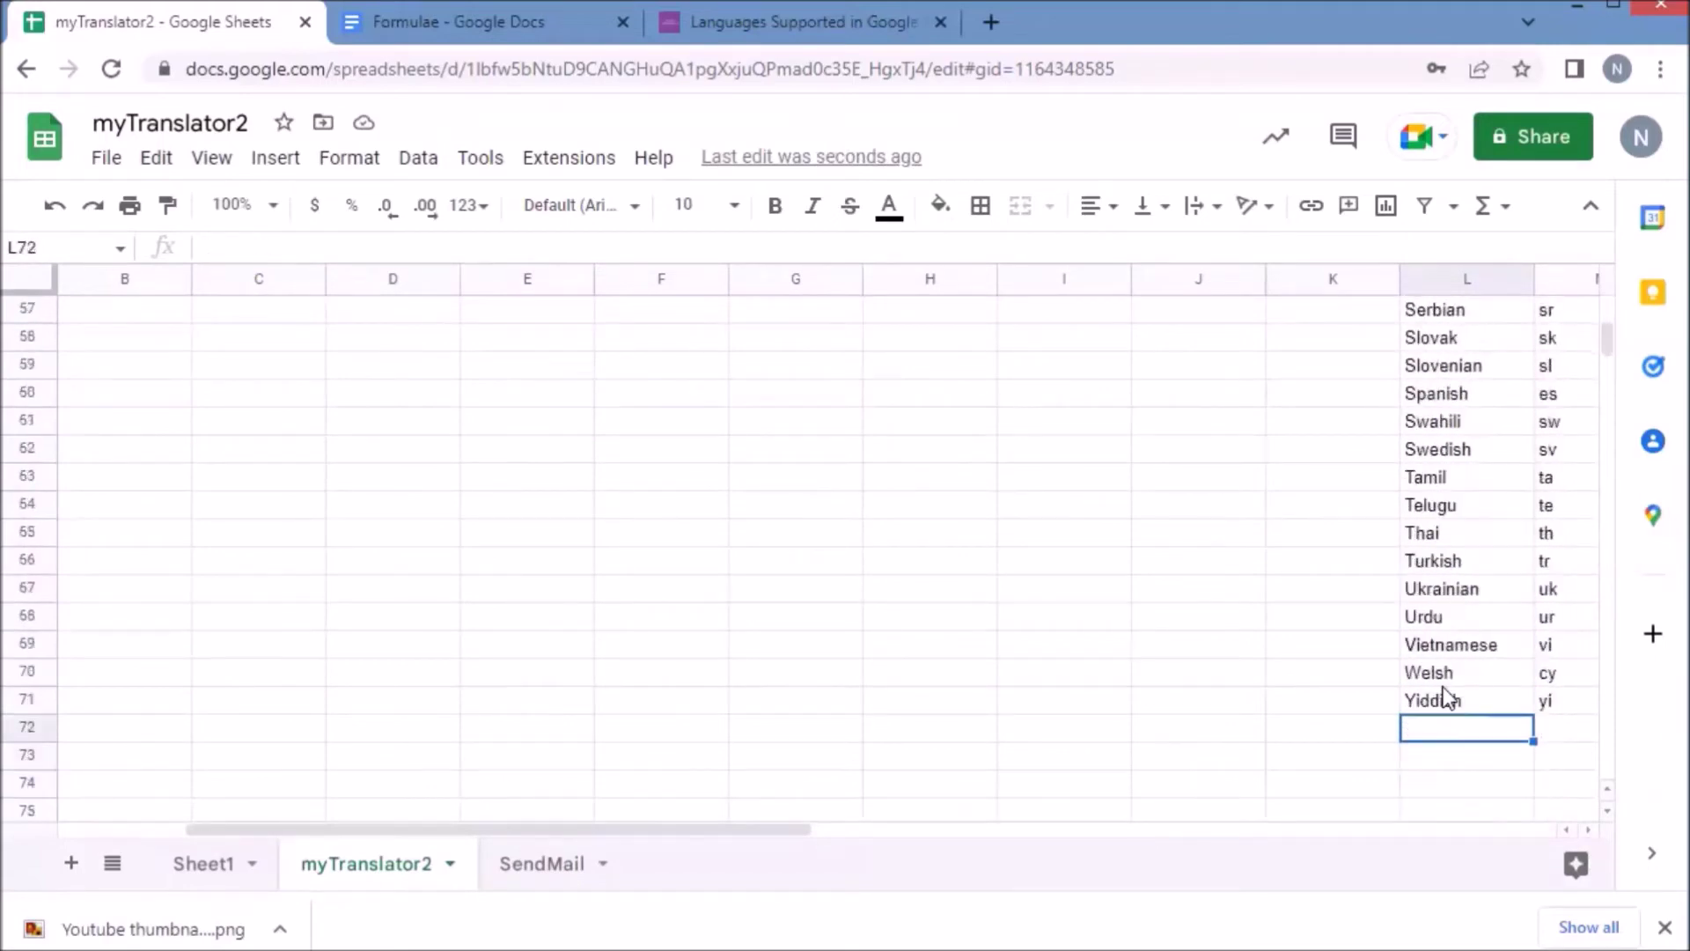
left_click(20, 246)
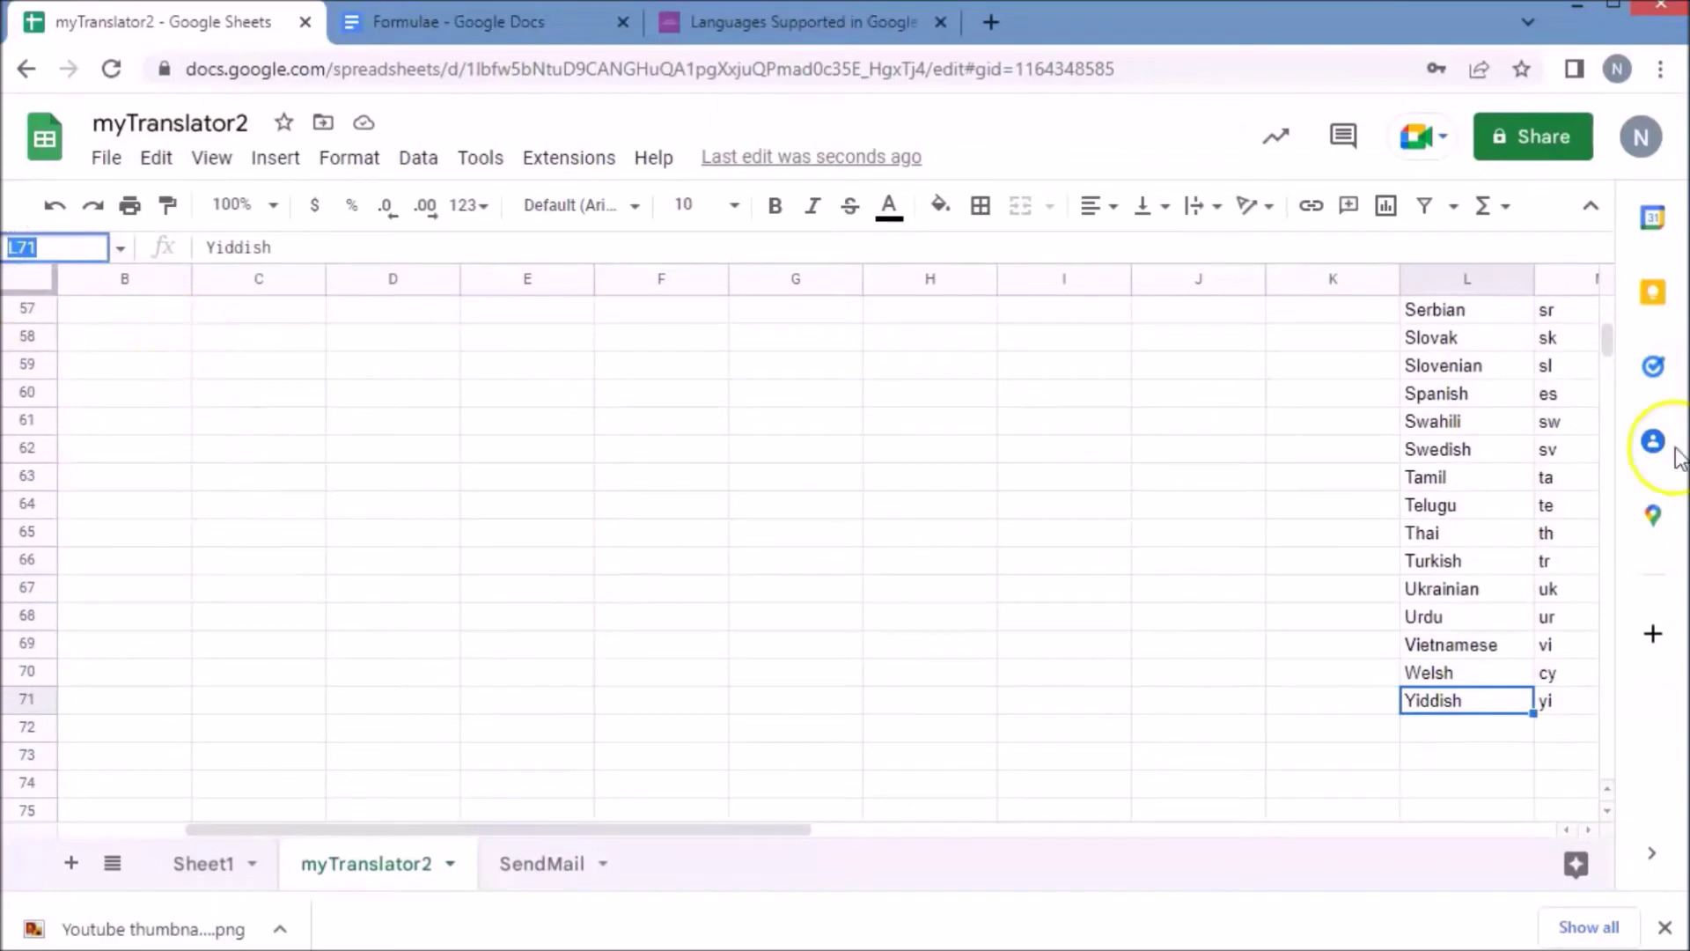
left_click_drag(1608, 343, 1604, 304)
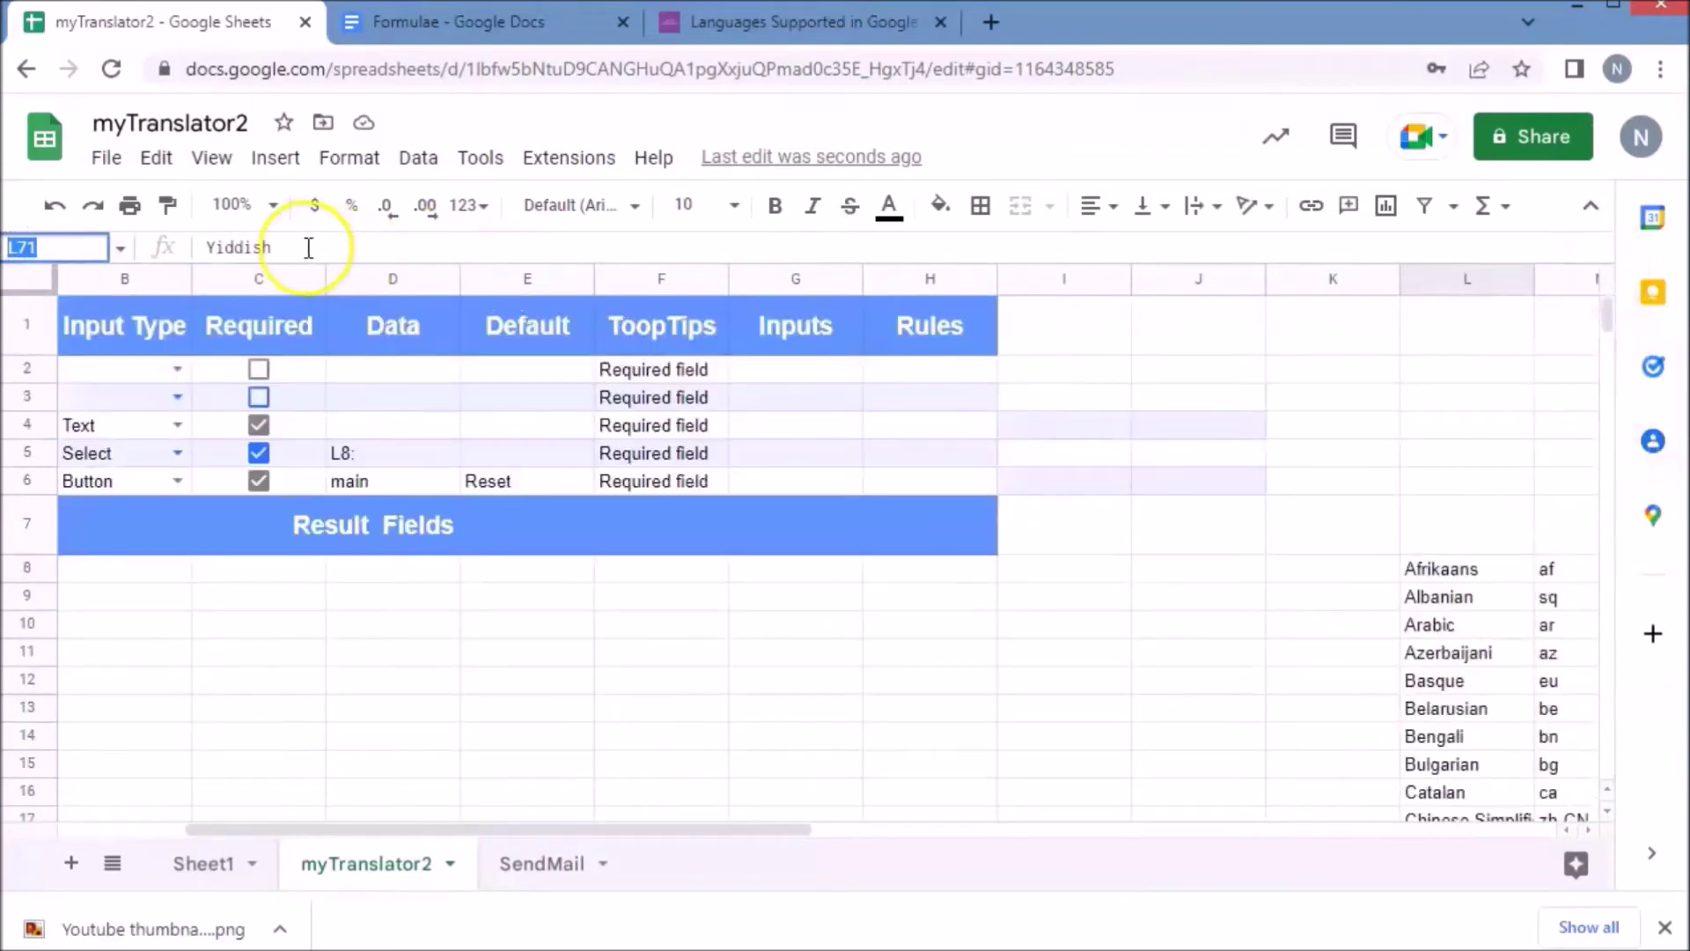
left_click(402, 456)
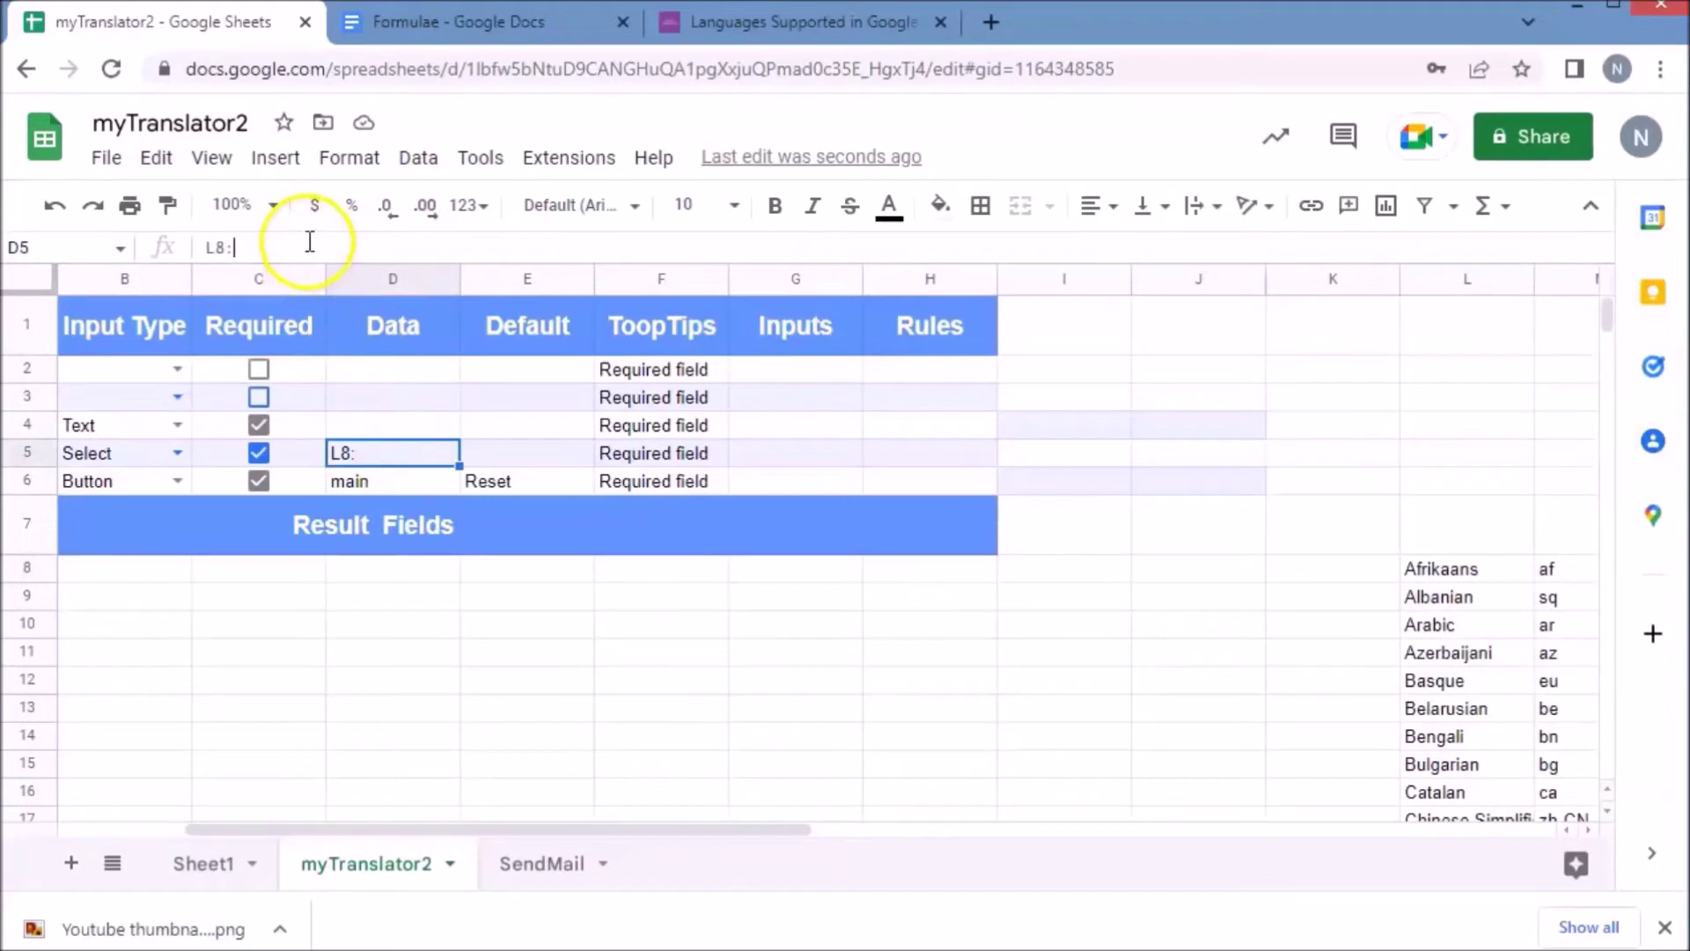
type("L8:L71")
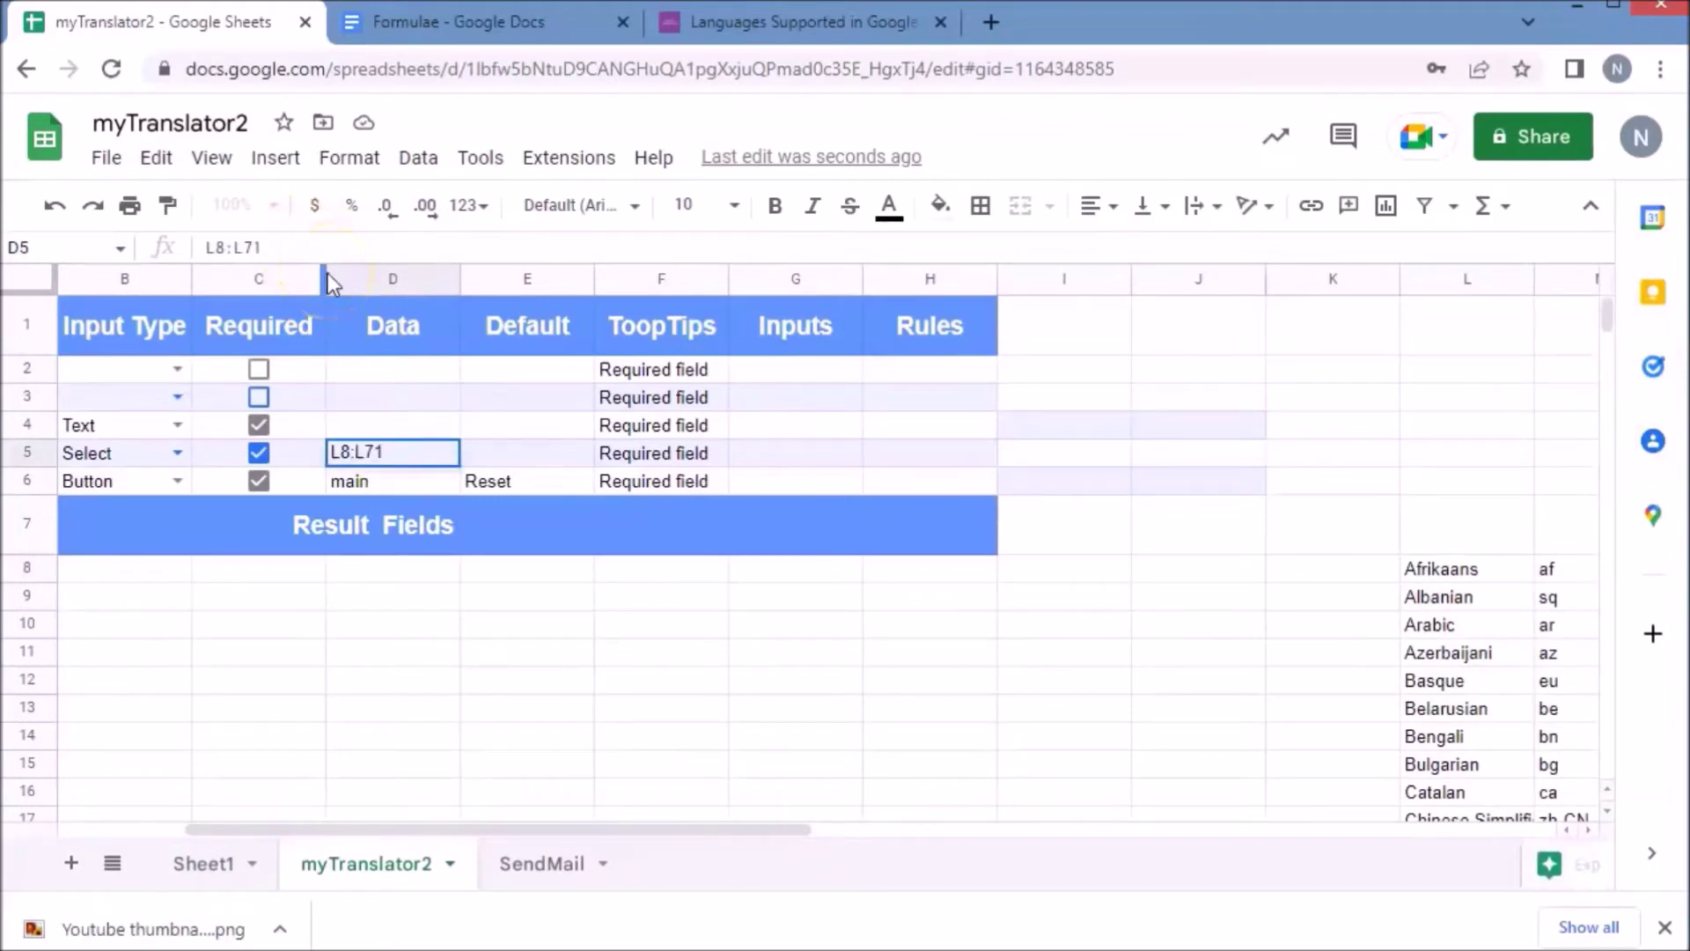
key("Return")
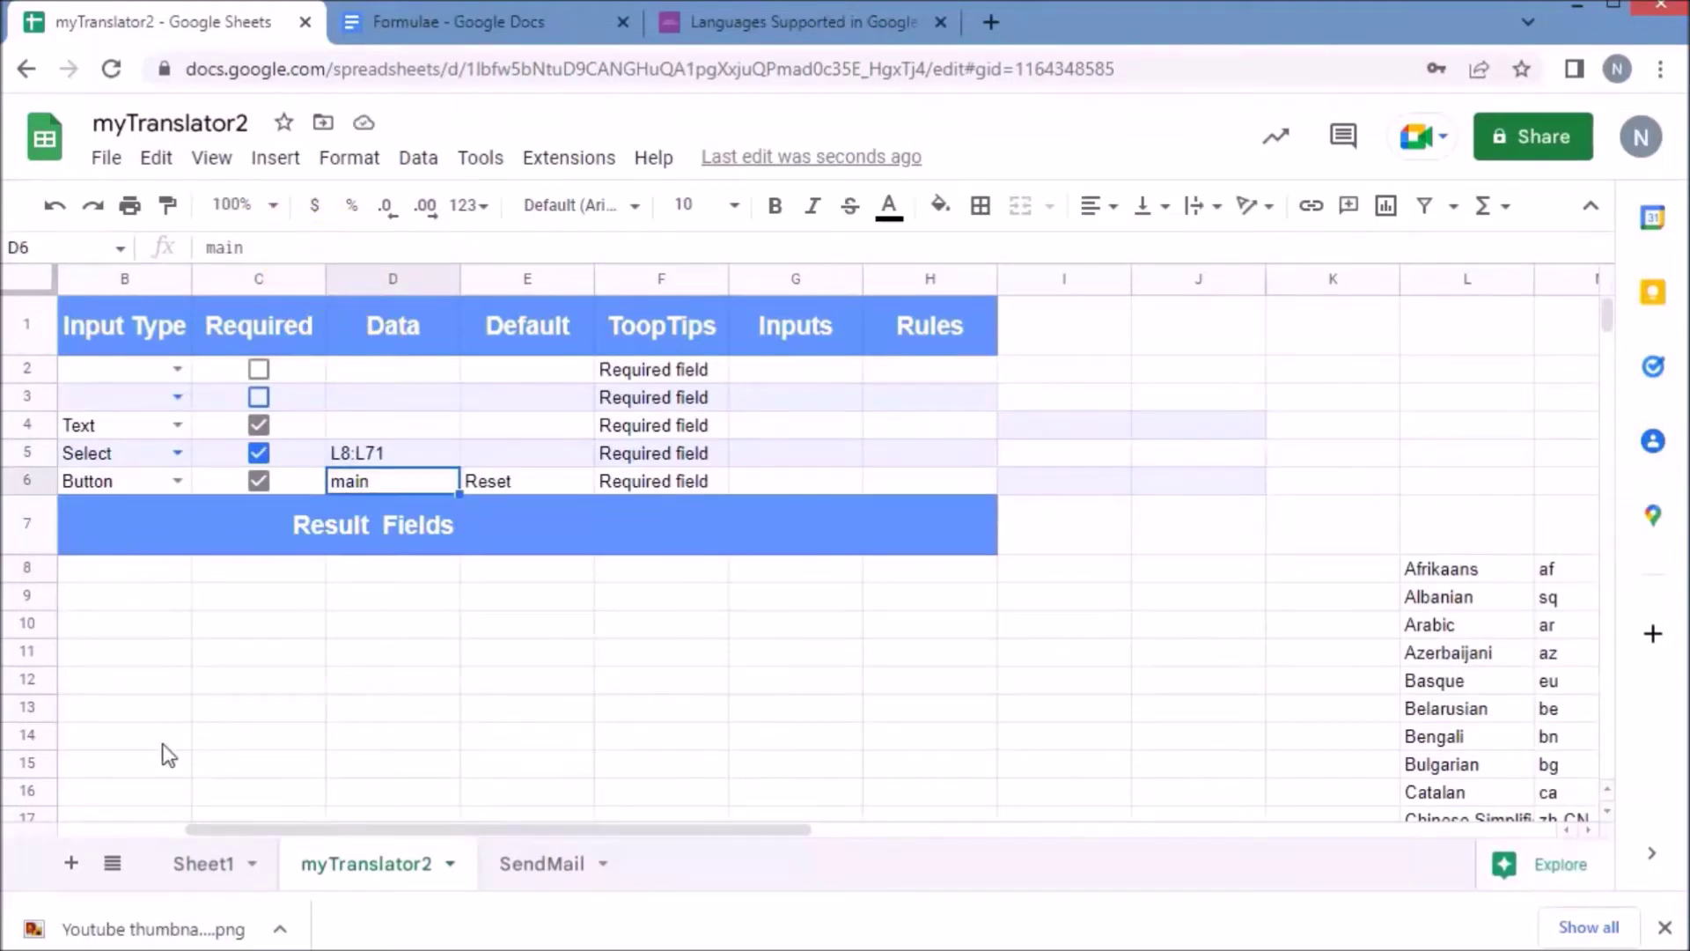
left_click(1290, 479)
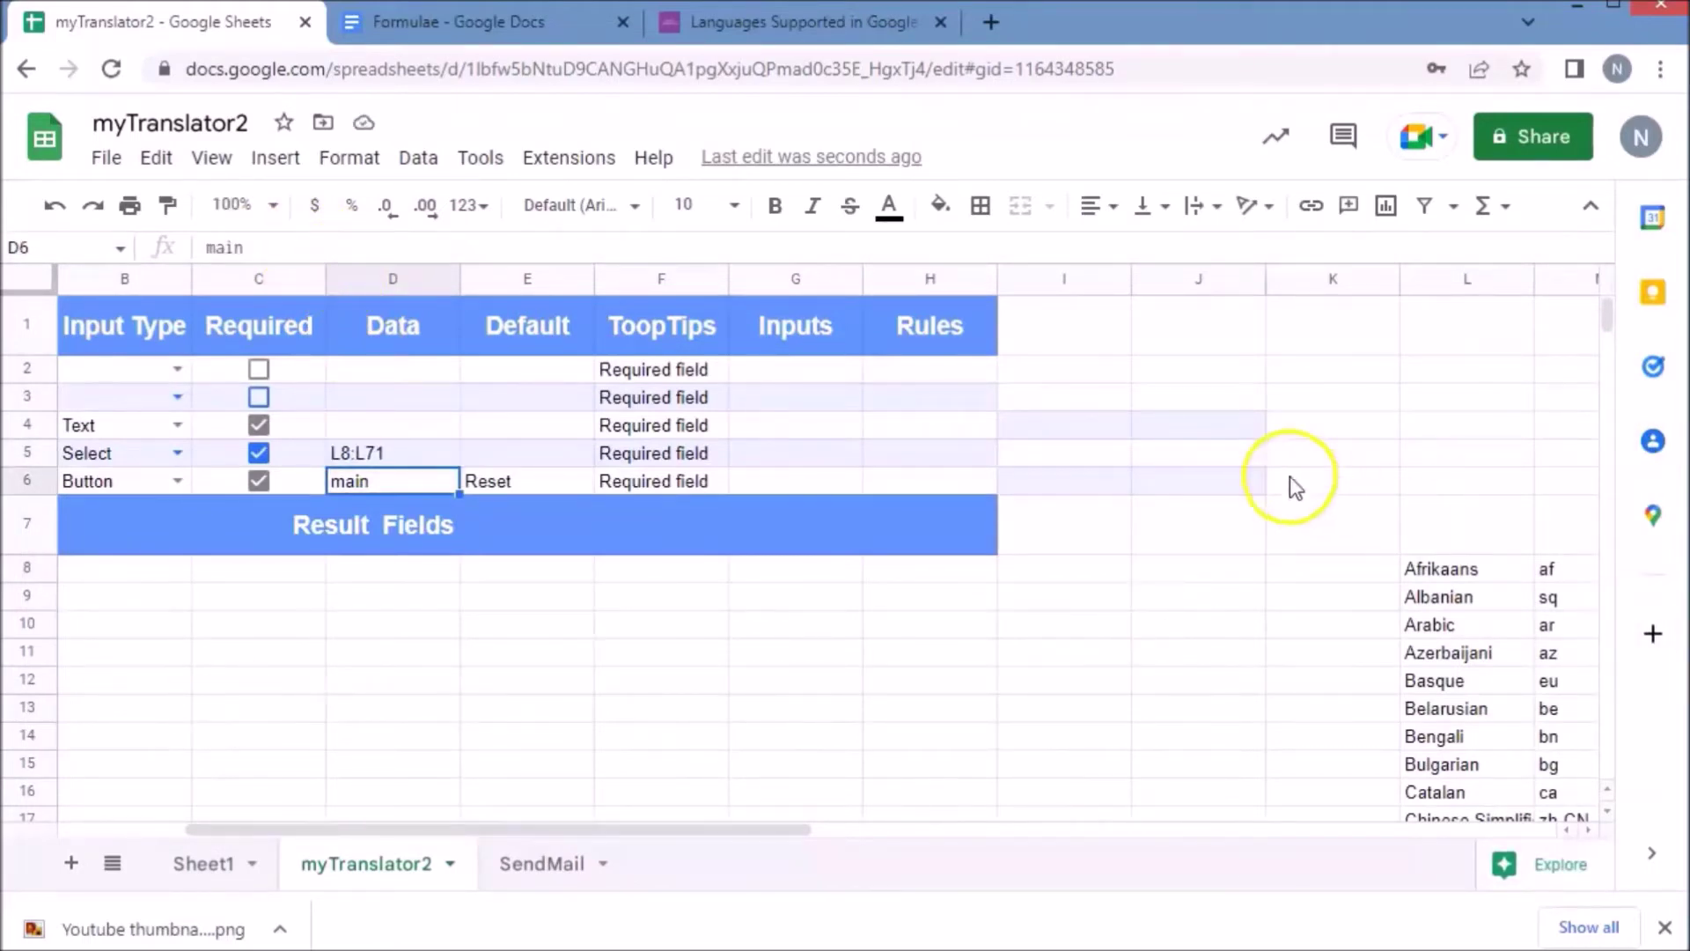
left_click(1308, 430)
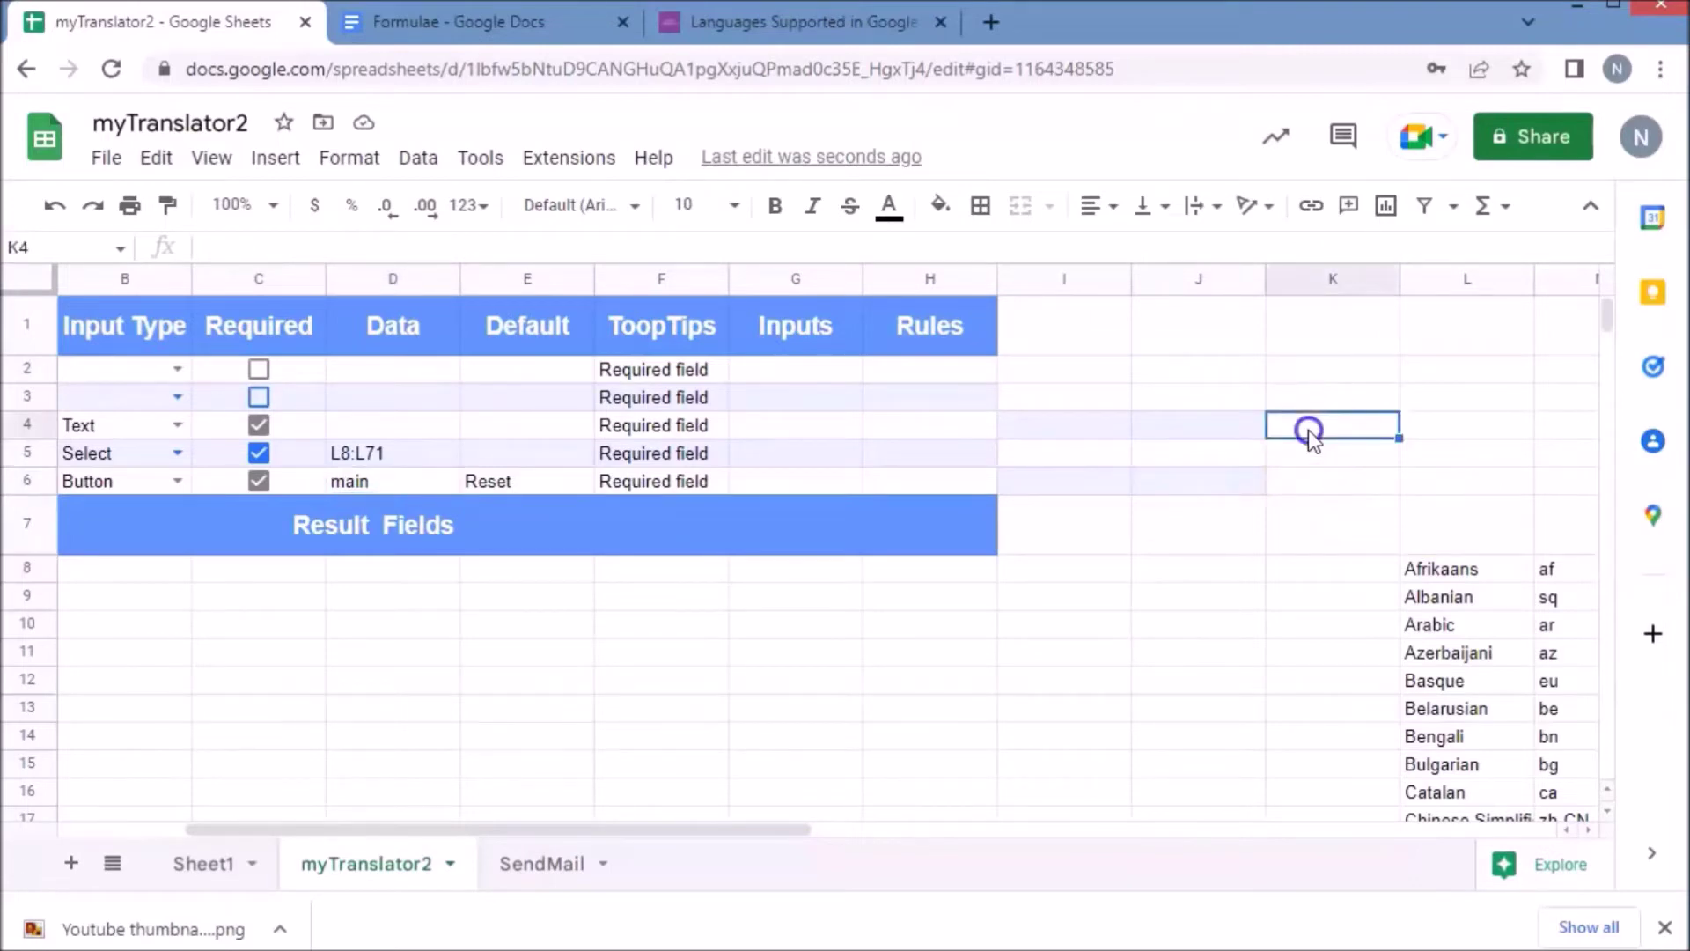
Step: Enter =VLOOKUP(G5, L8:M71, 2) in K4 to look up the chosen language's code
left_click(213, 245)
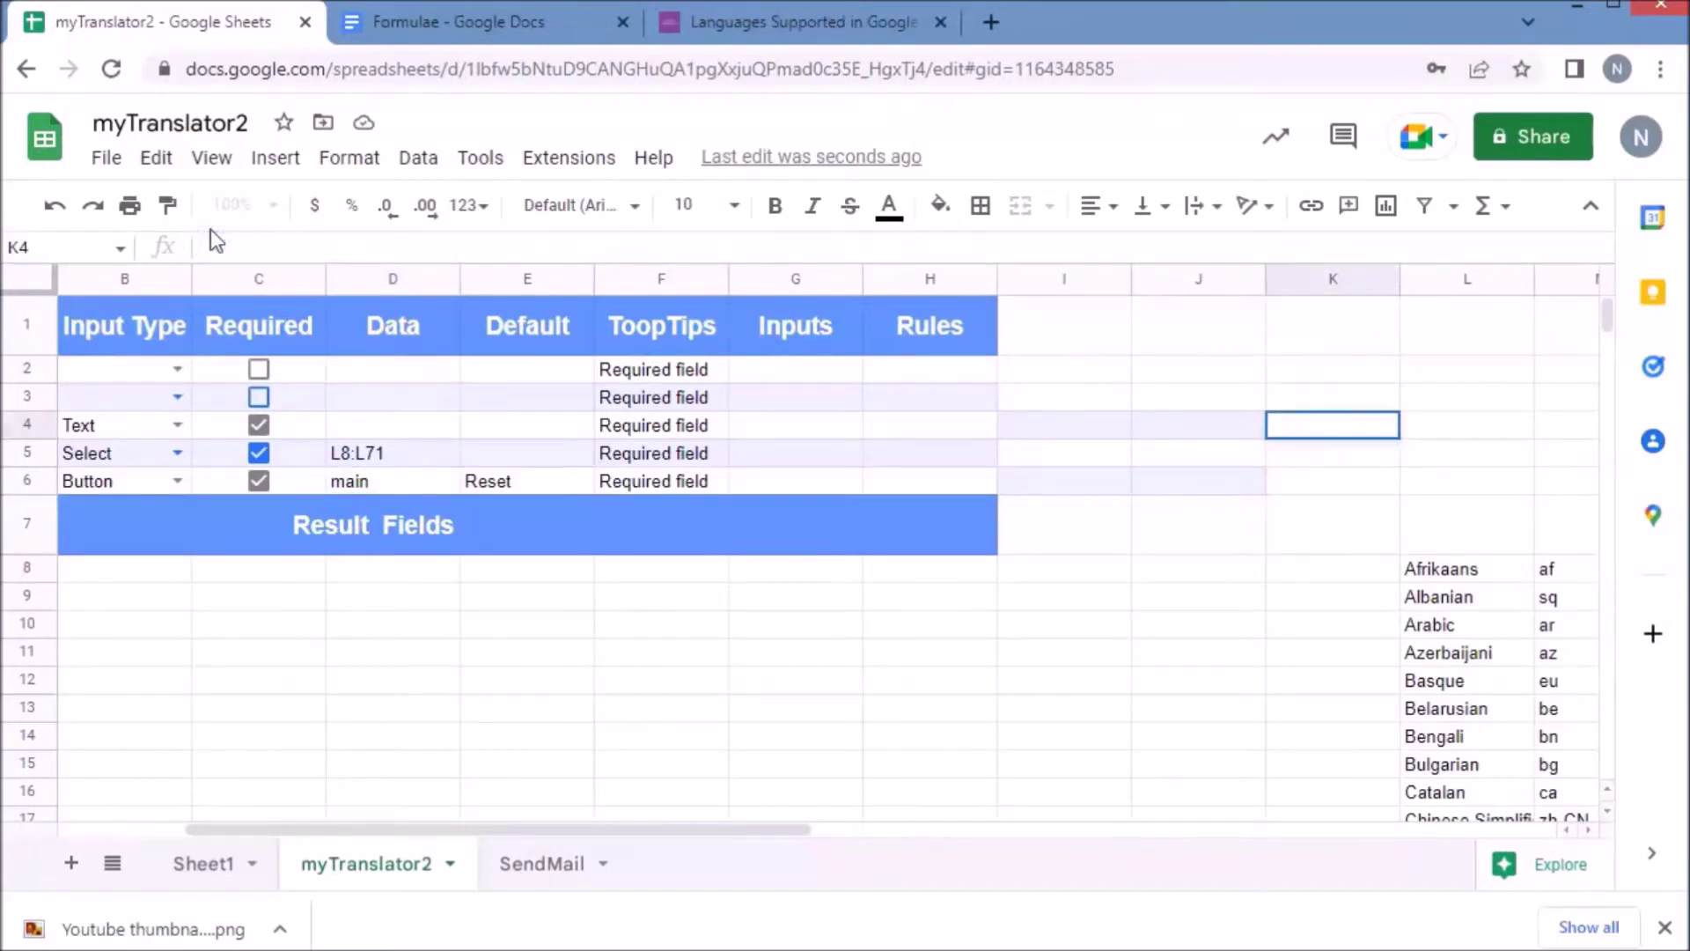
type("=vlo")
left_click(251, 293)
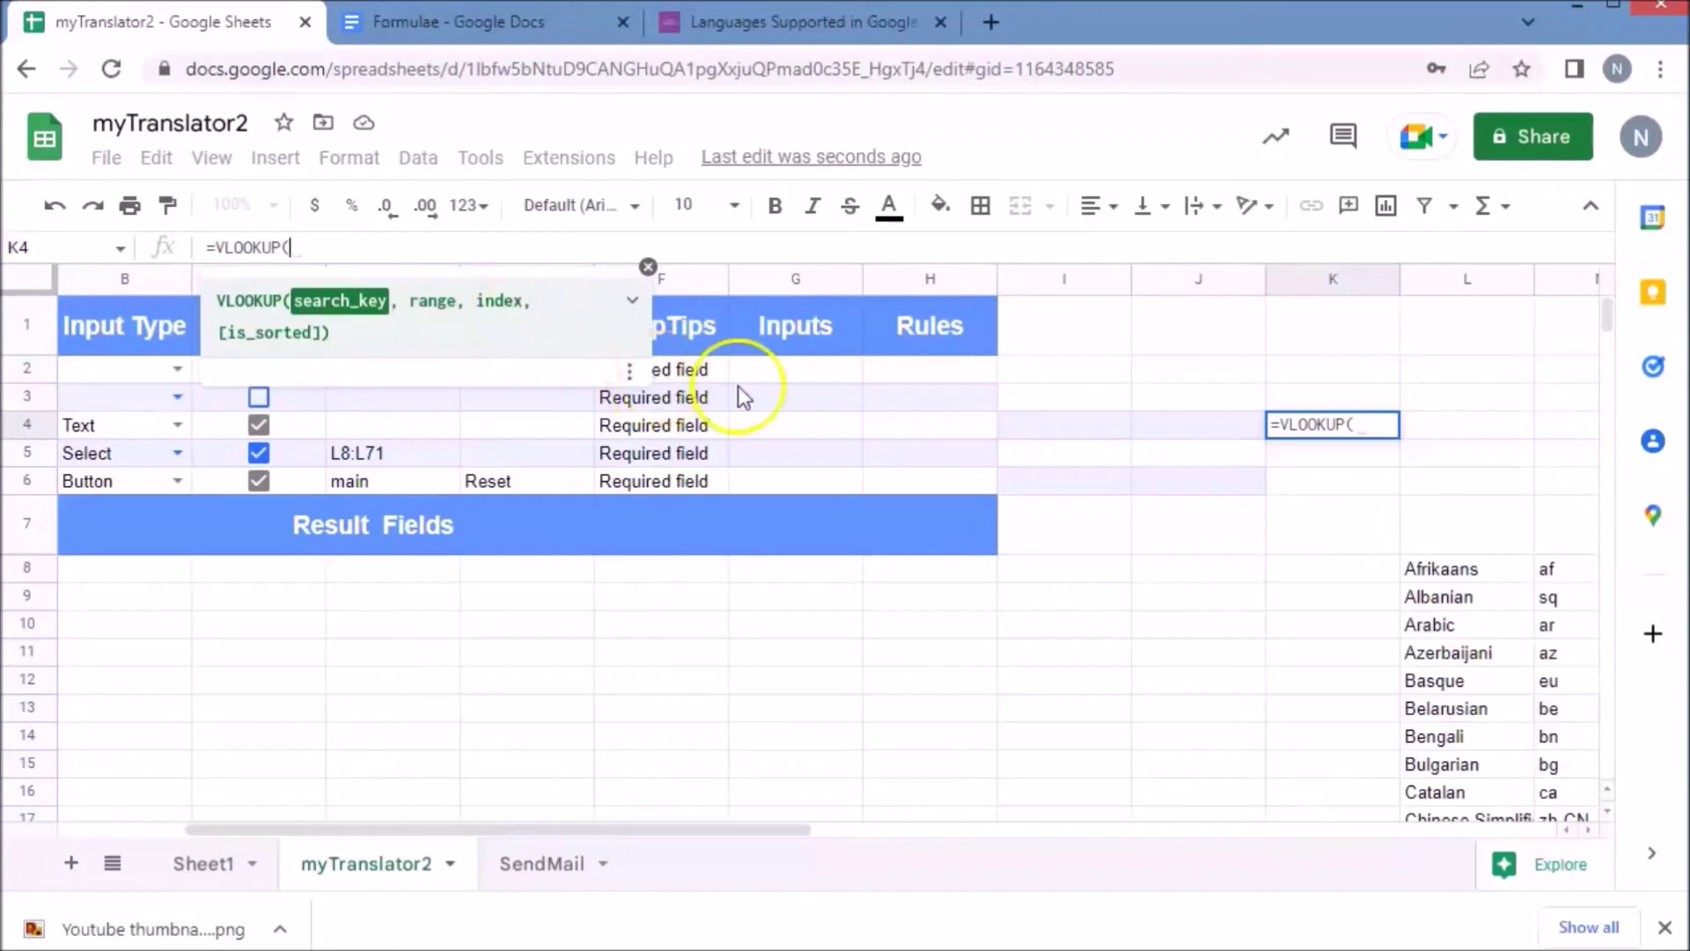
left_click(794, 453)
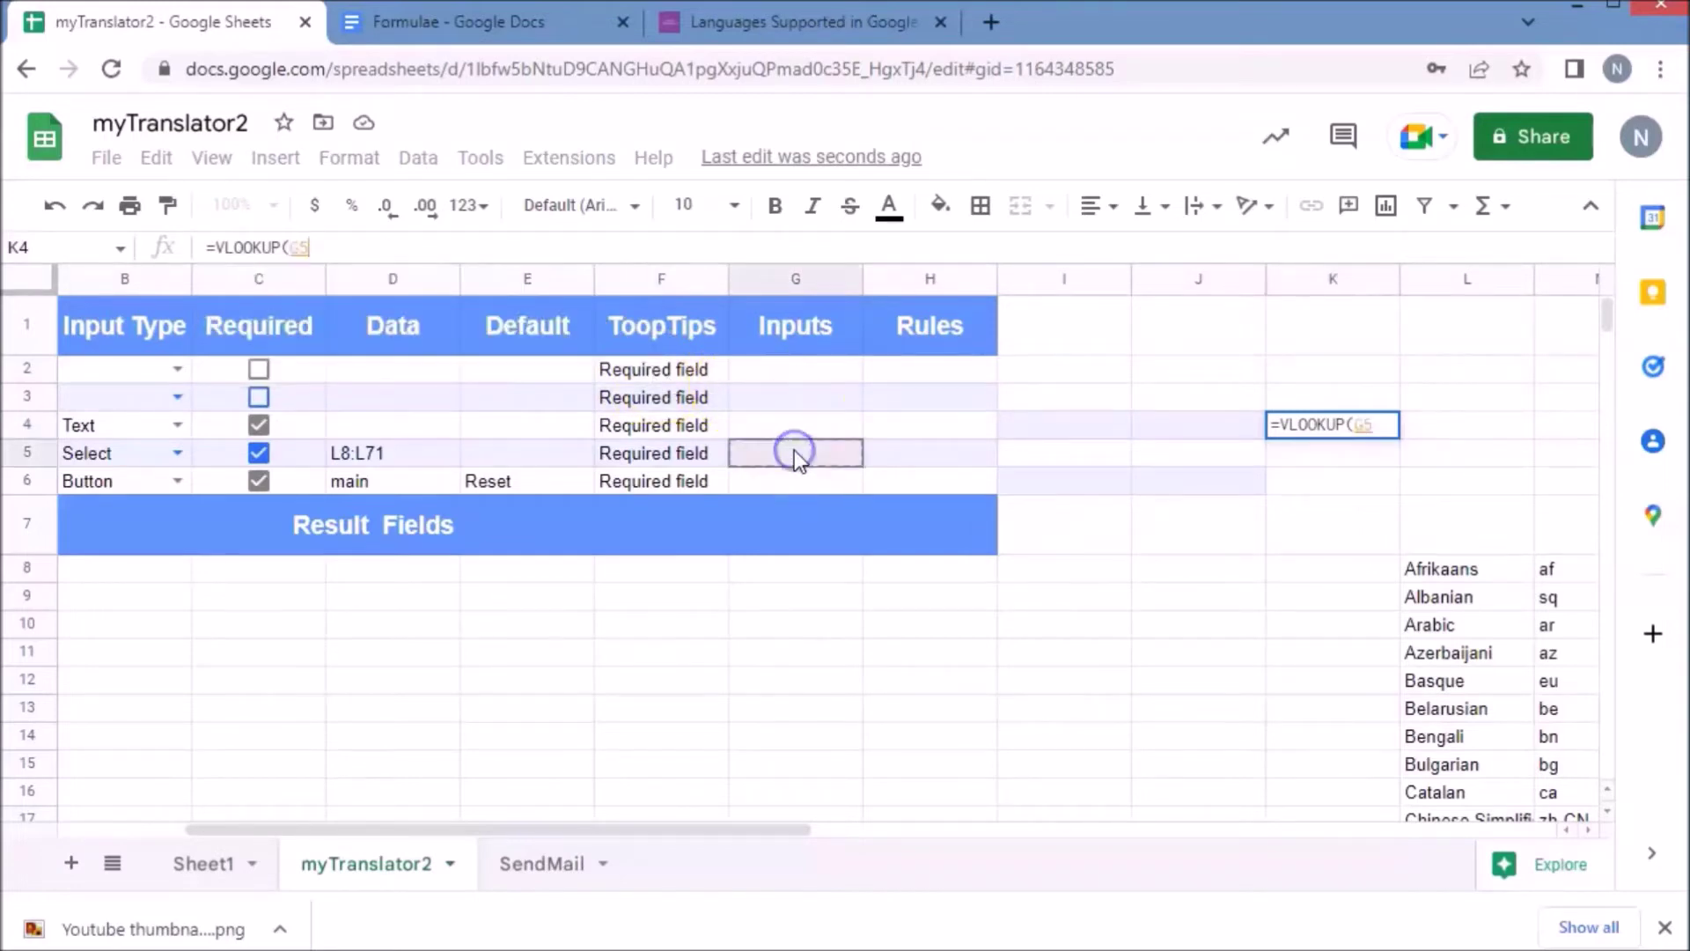
type(",")
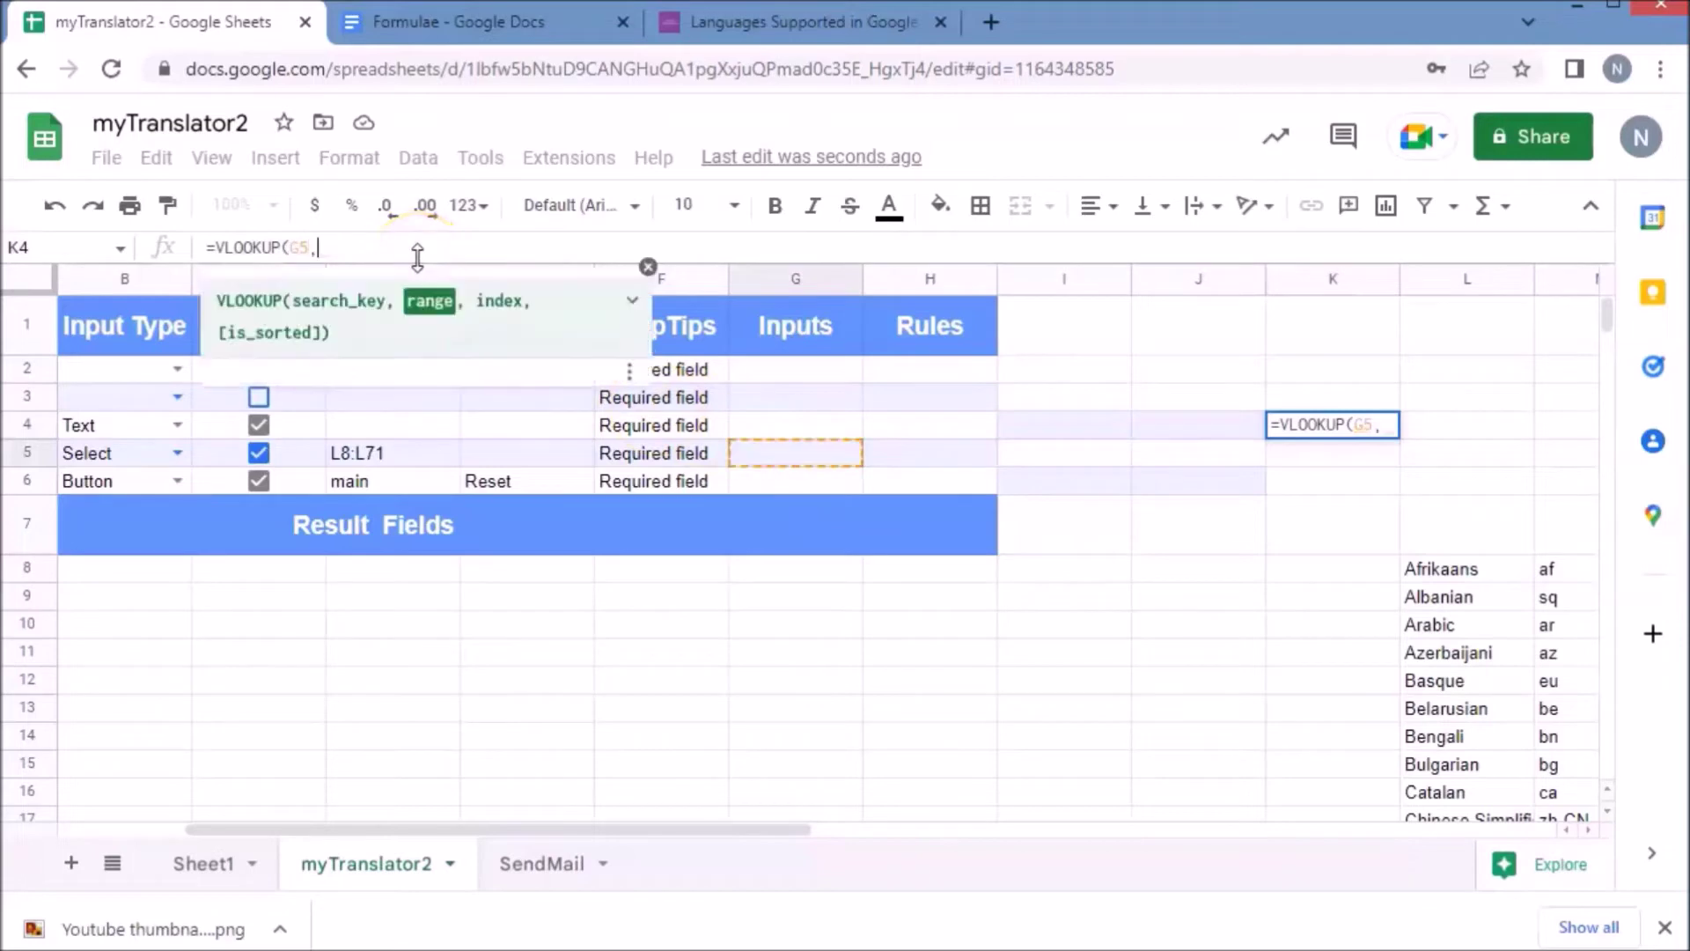
left_click_drag(1407, 563, 1571, 493)
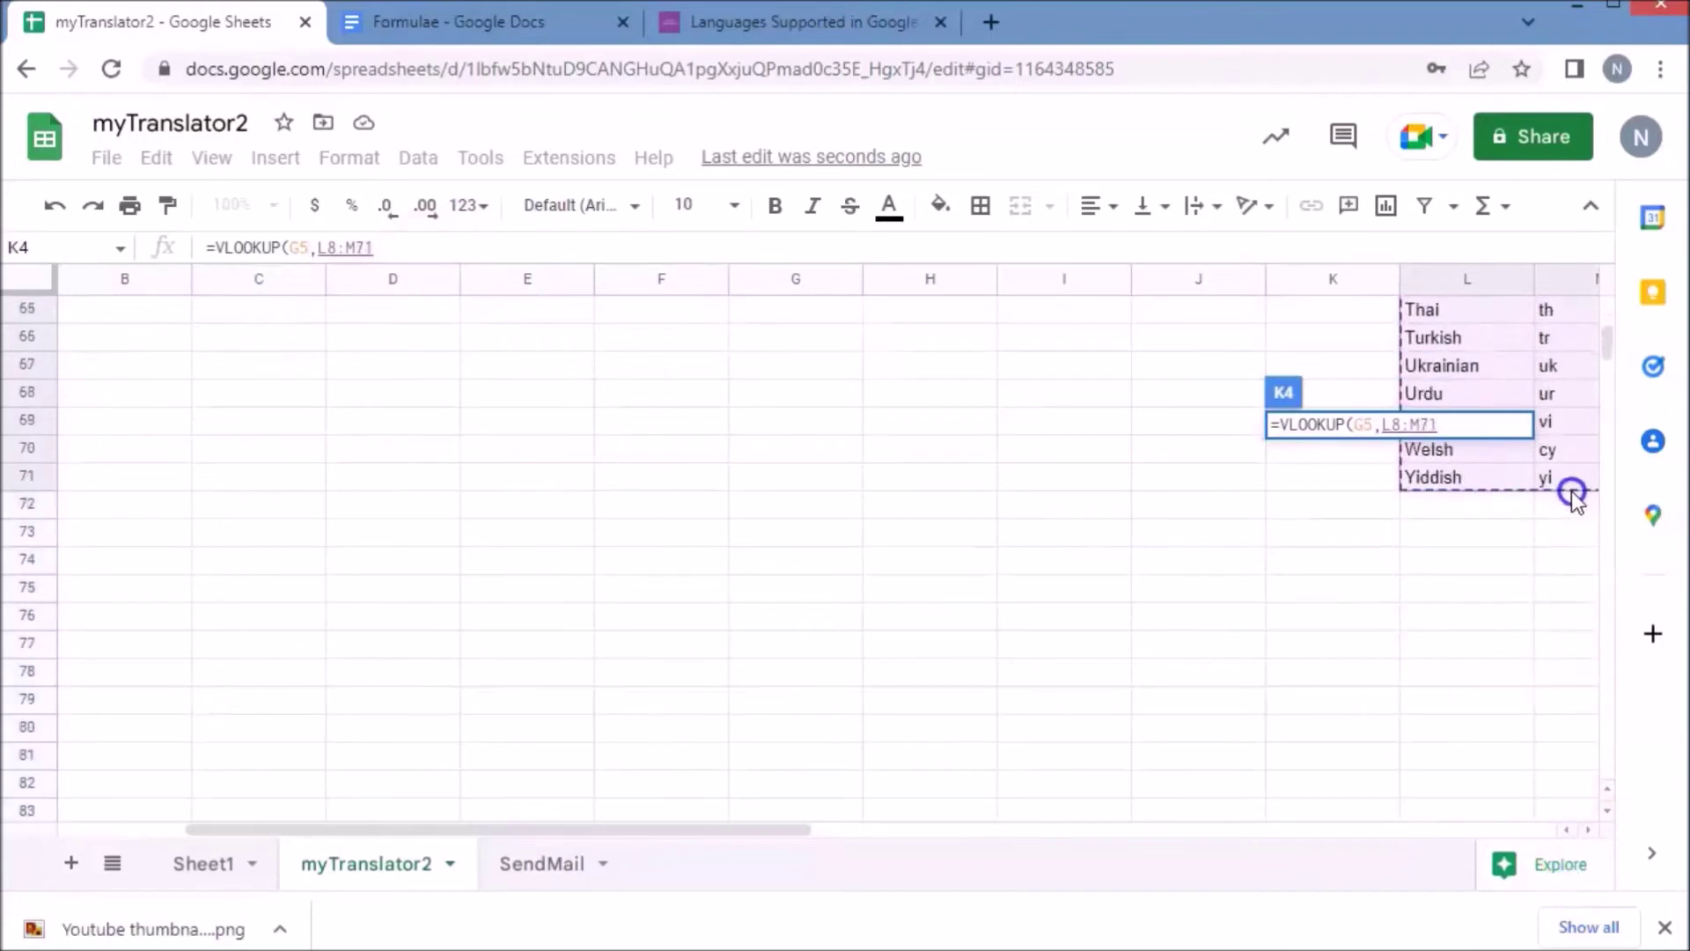
left_click(461, 253)
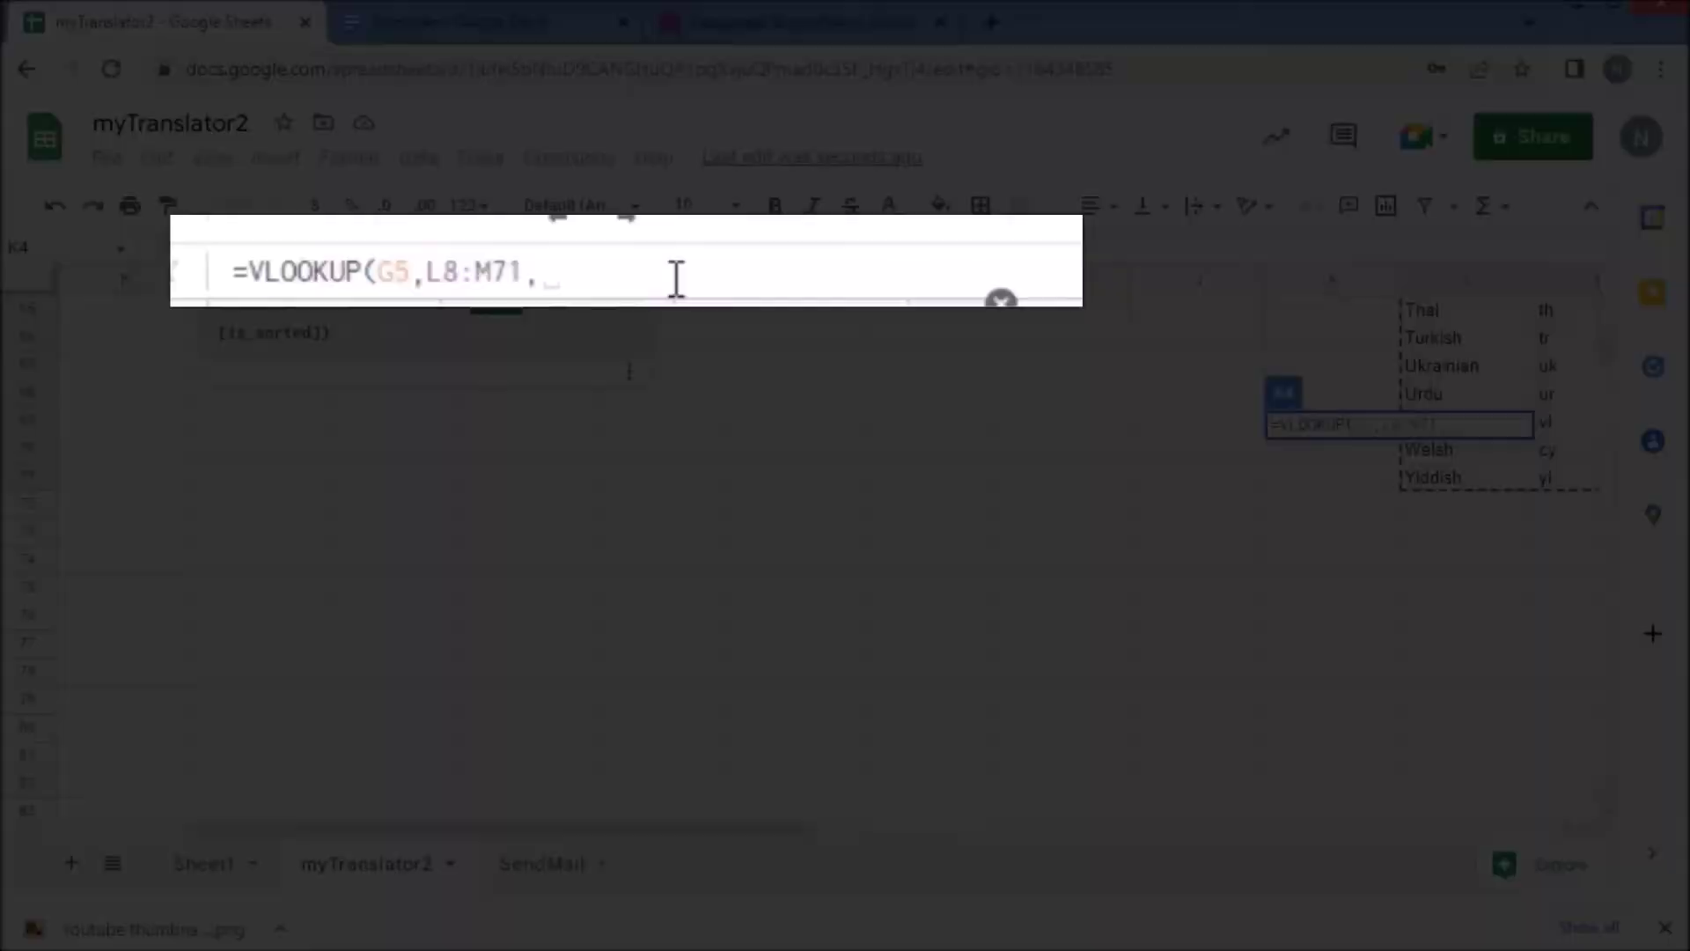
type("2)")
key("Return")
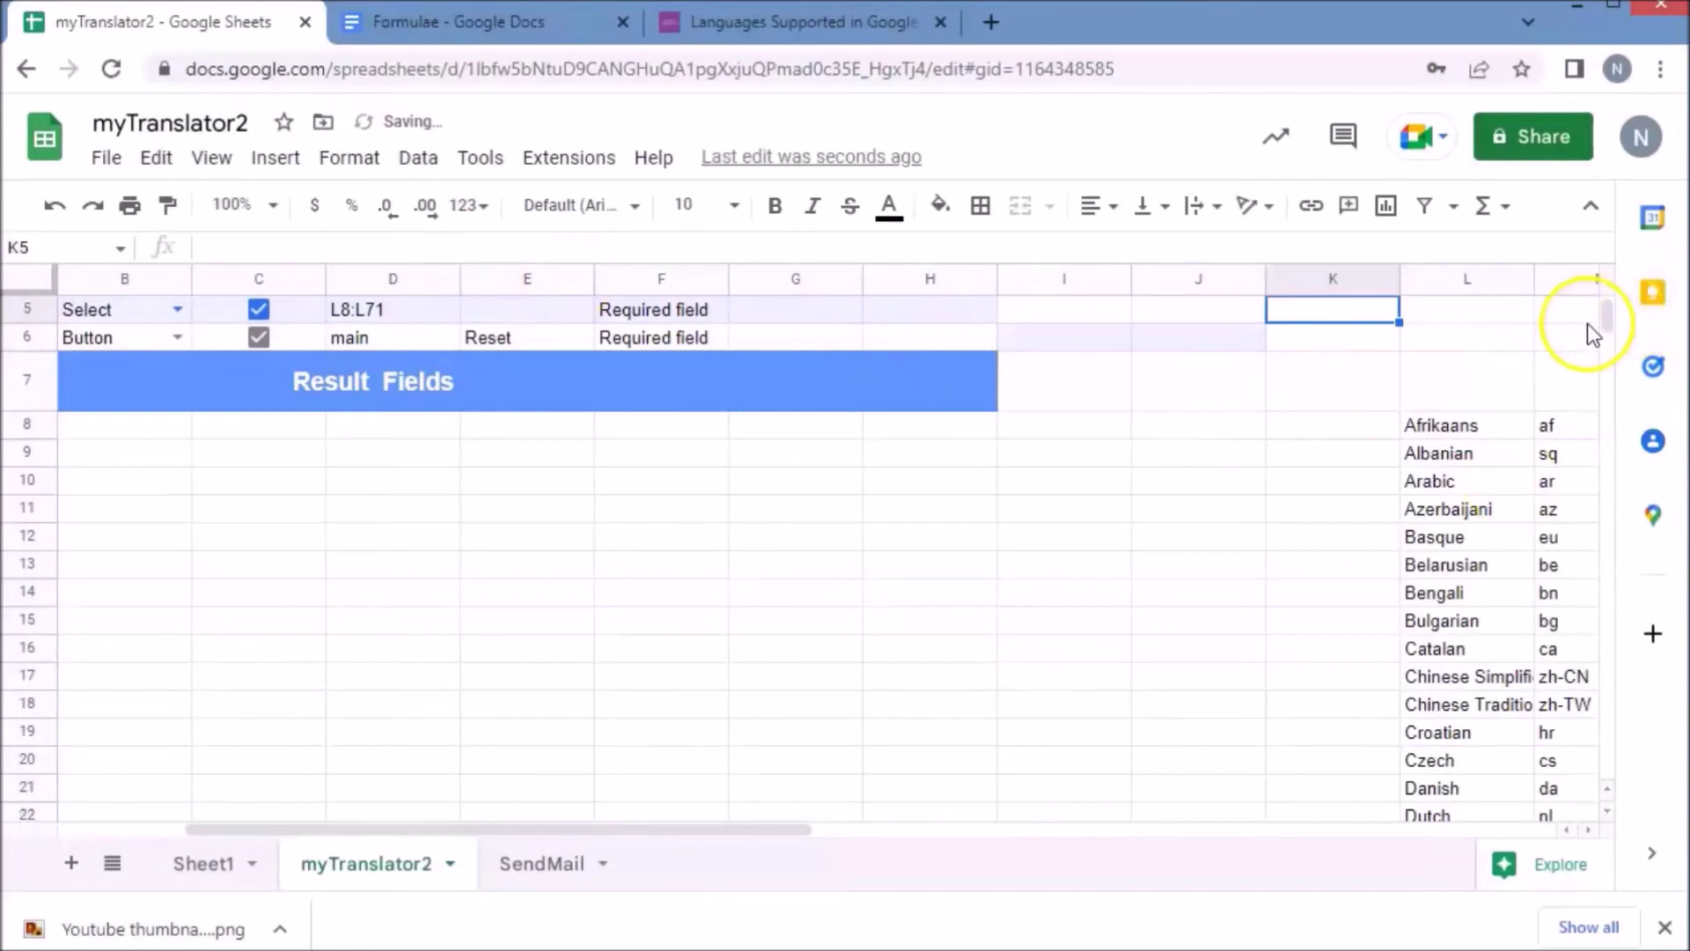
scroll(1606, 304, "up", 2)
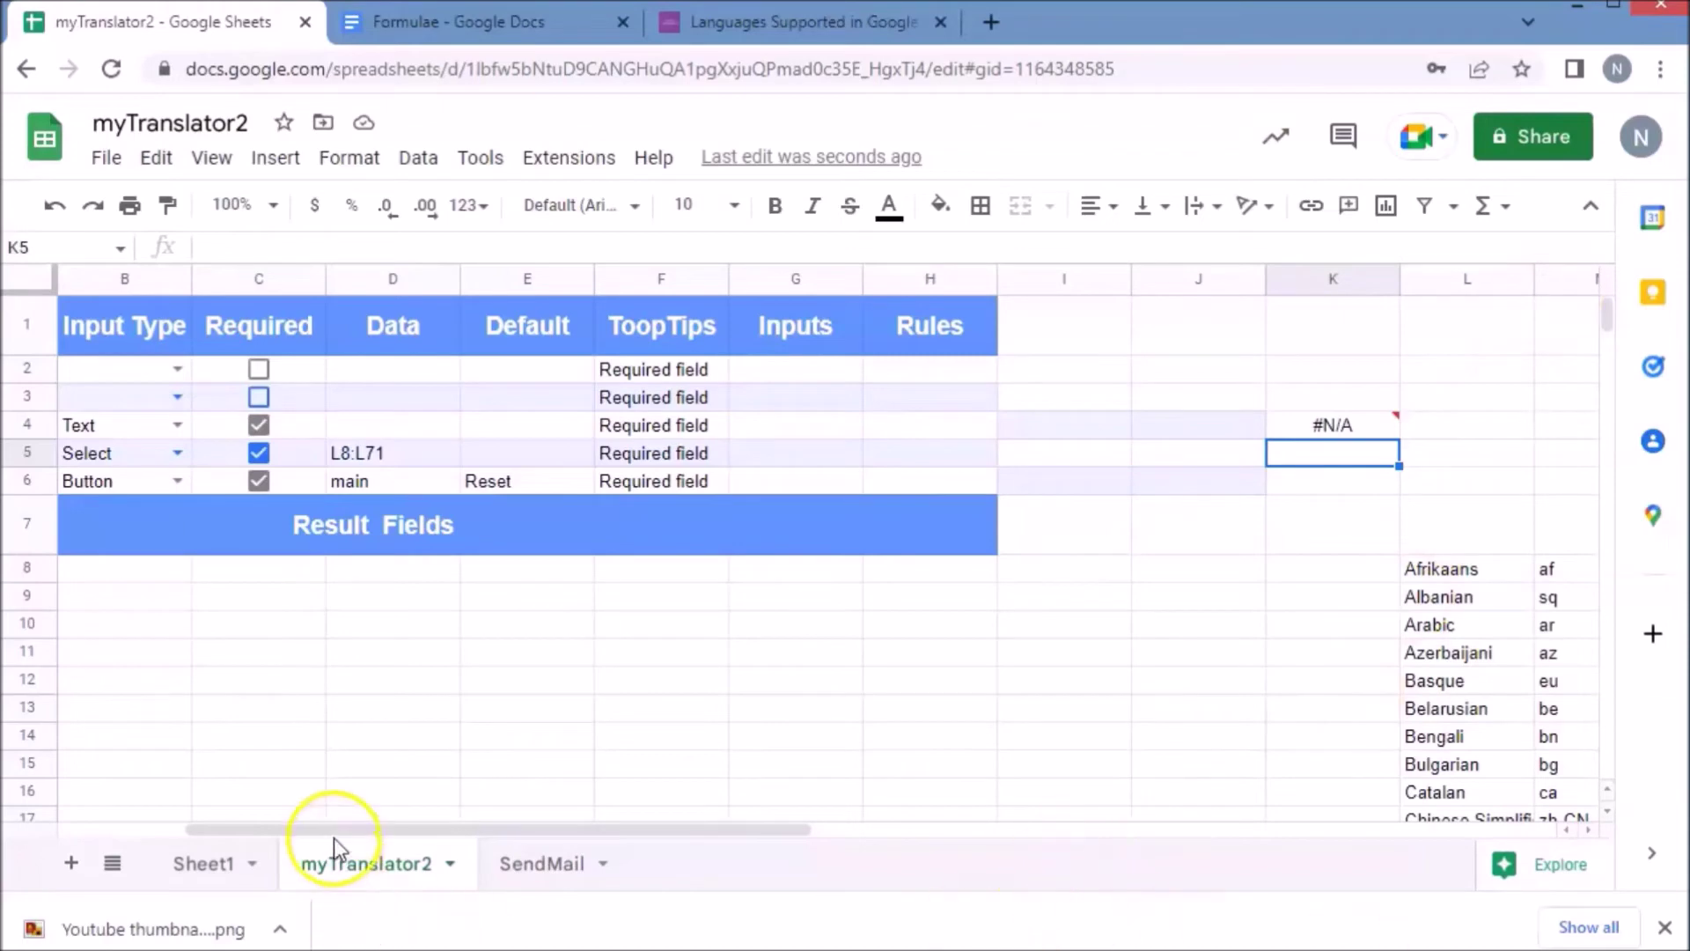
left_click_drag(343, 821, 219, 811)
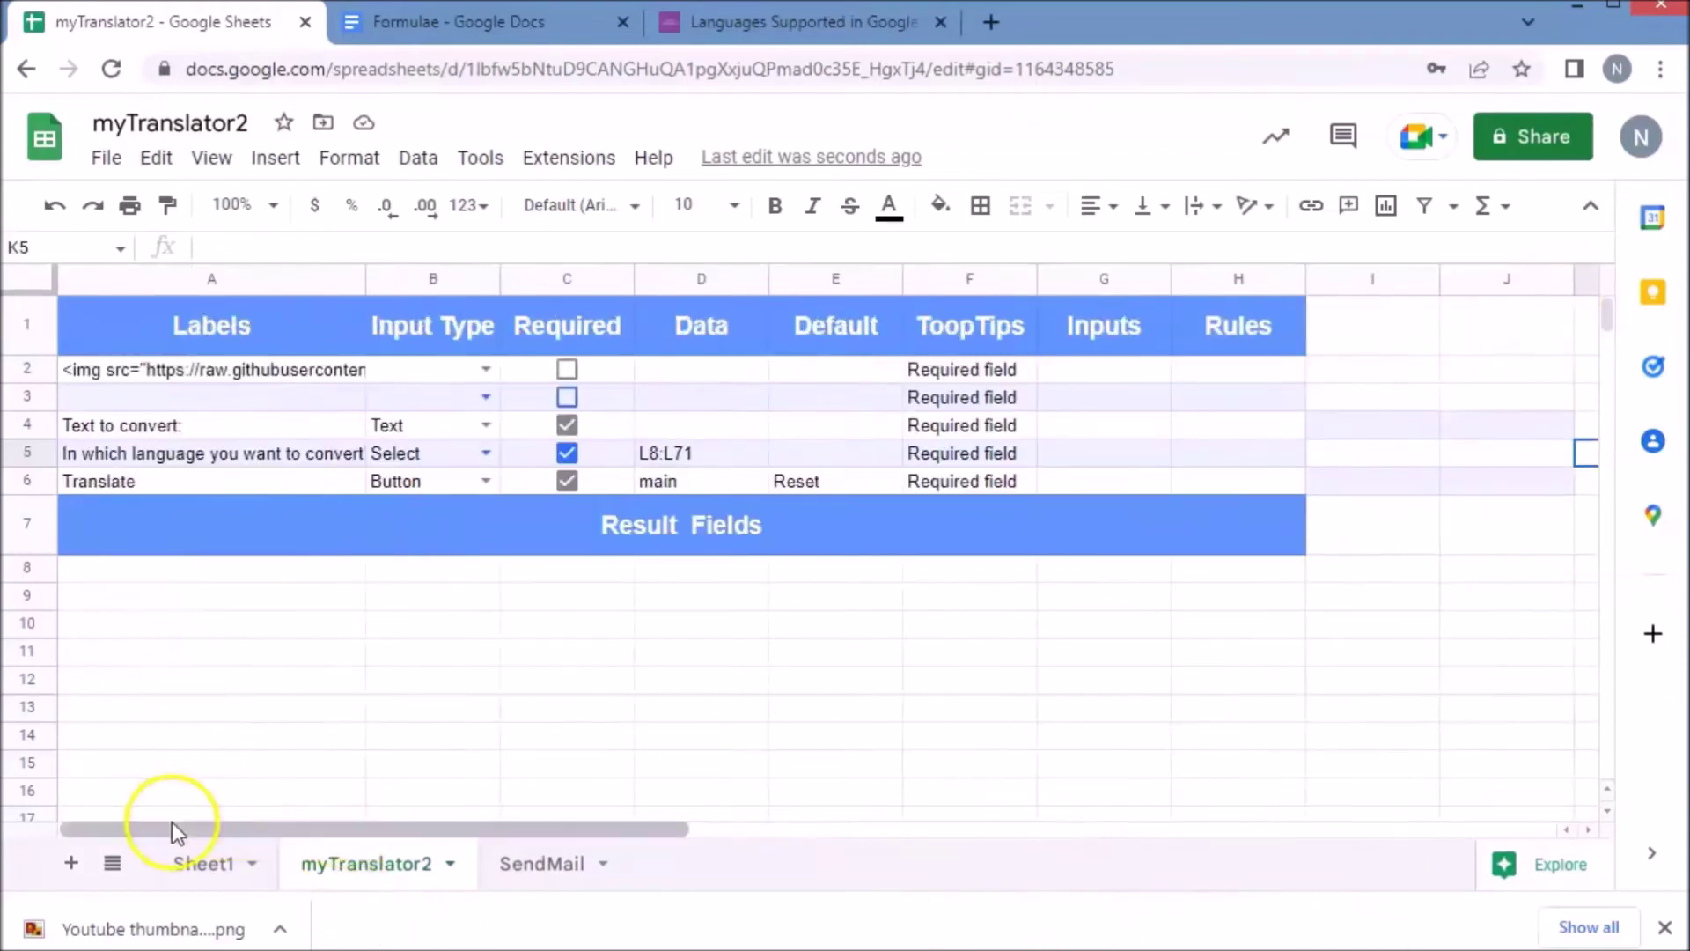
Step: In A8, begin a label formula with ="Your text in " &
left_click(139, 576)
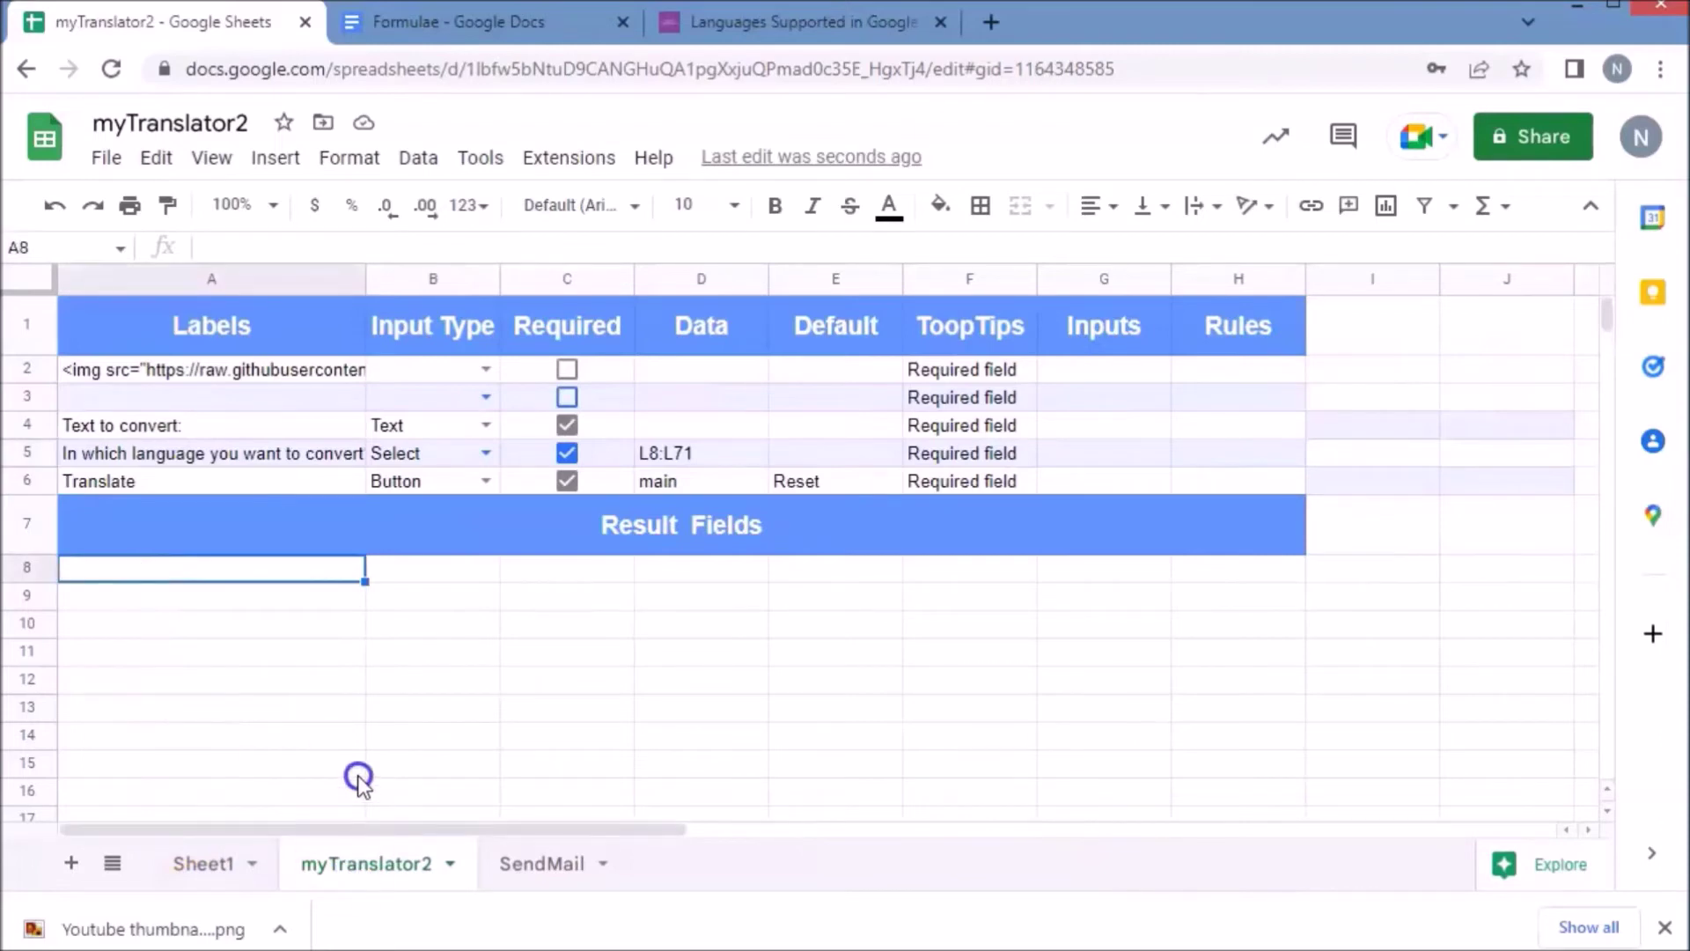
type("=")
left_click(254, 247)
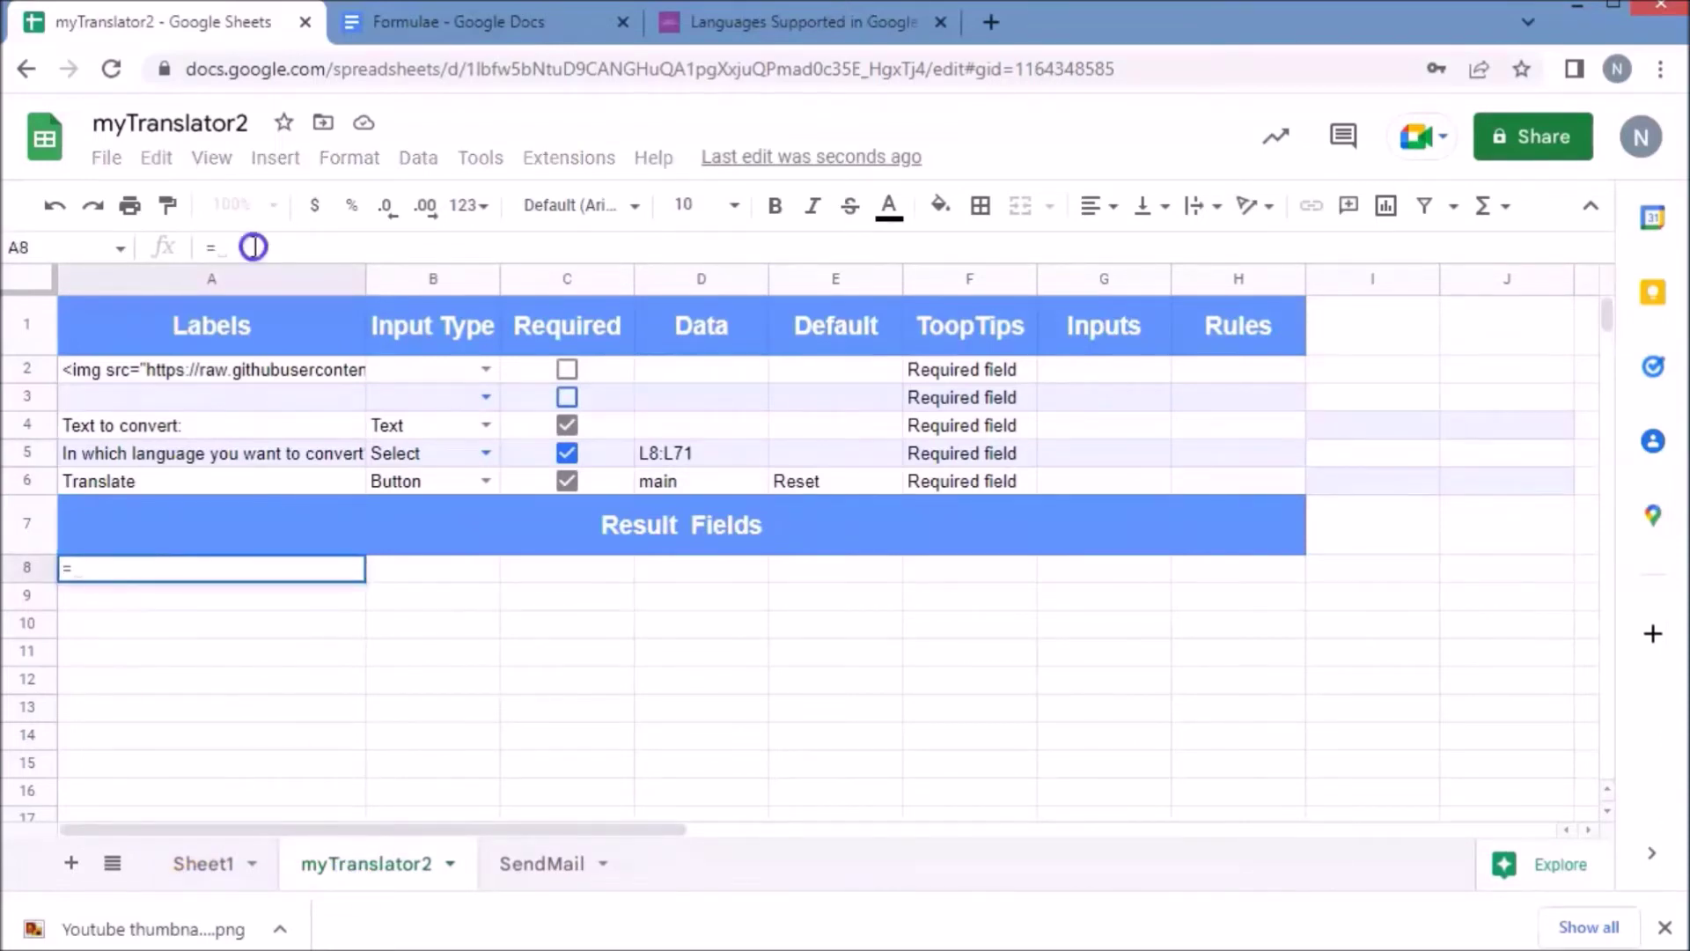
type("\"\"")
key("Left")
type("Y")
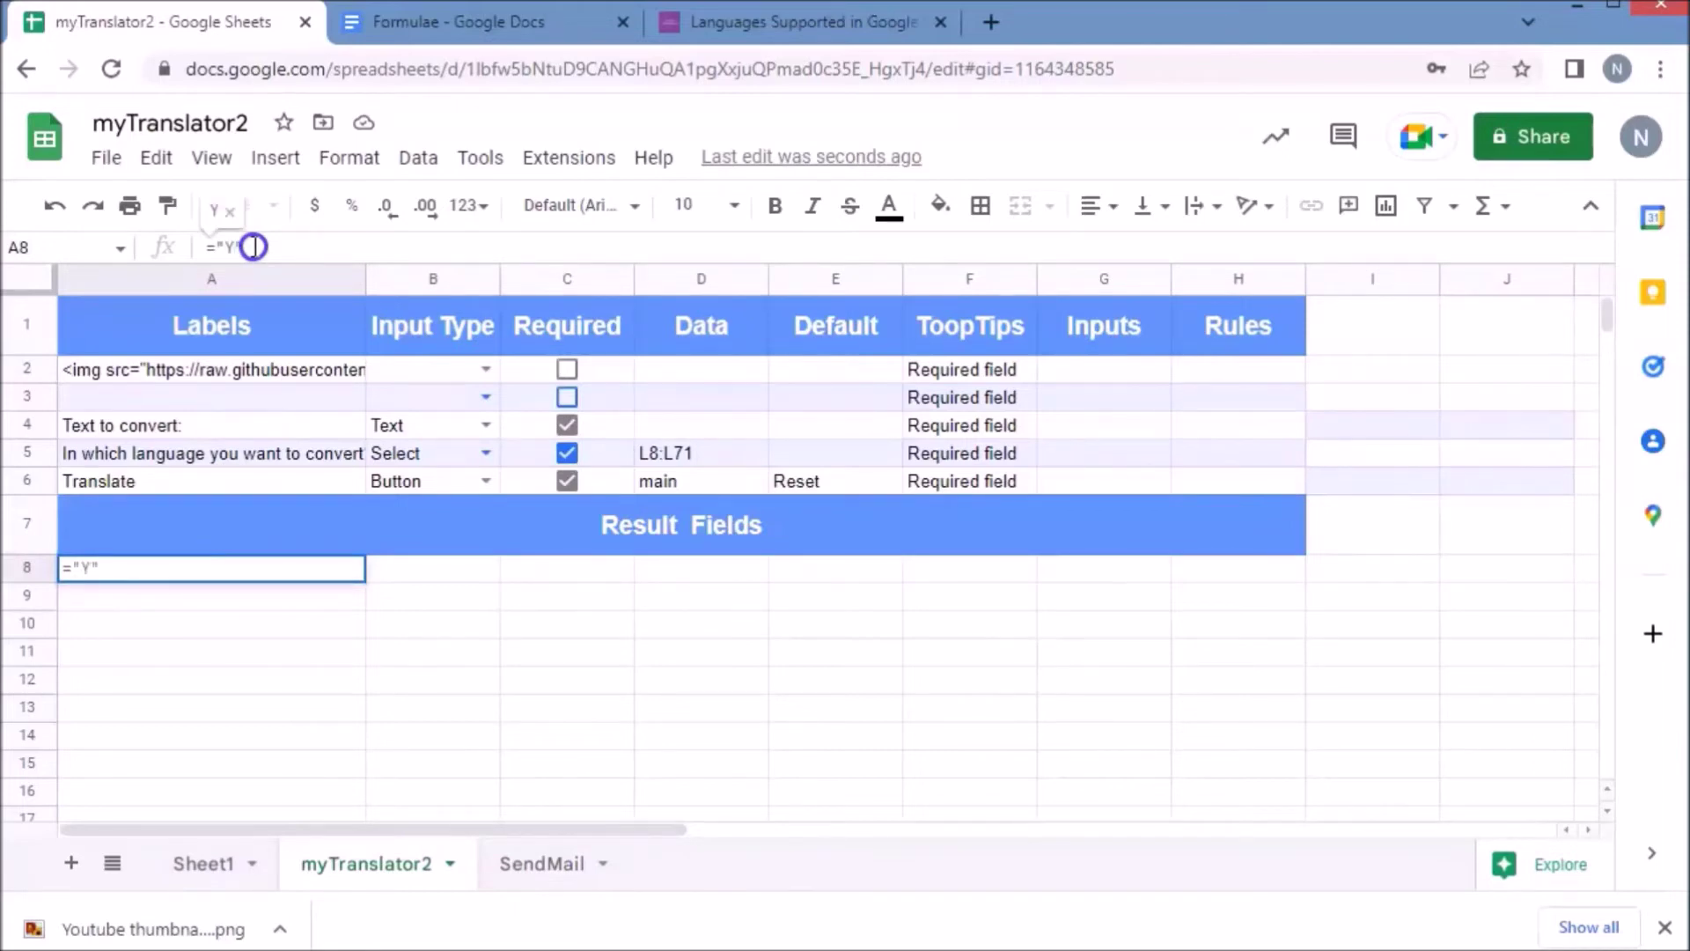
type("our text in \"")
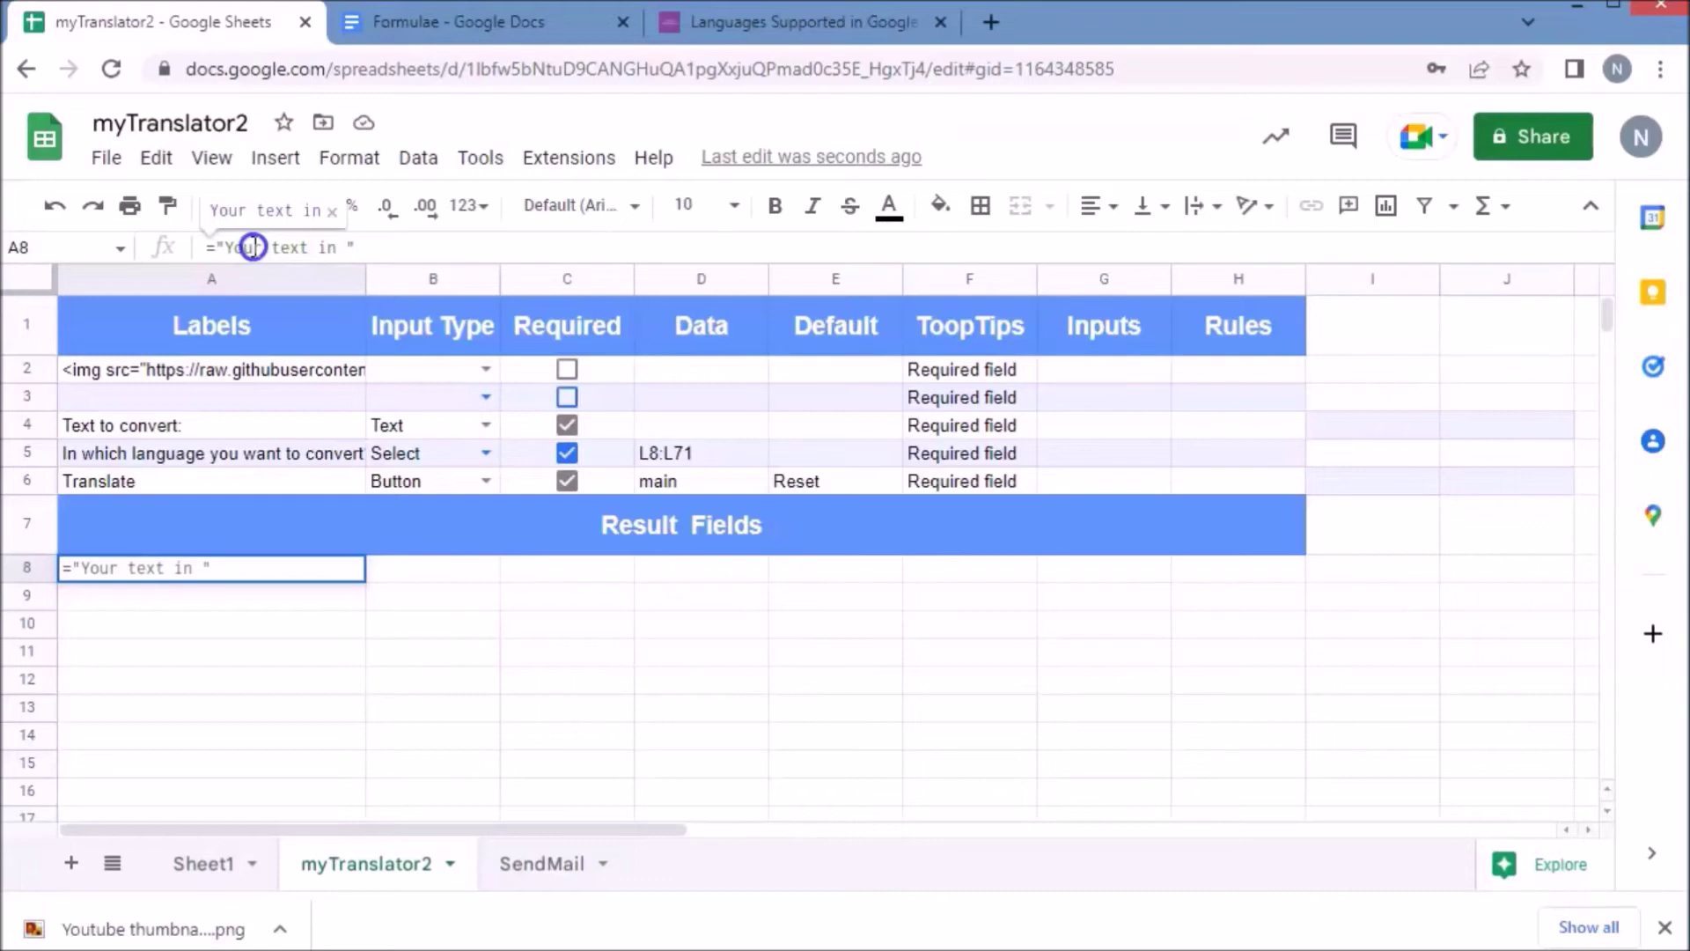
type(" &")
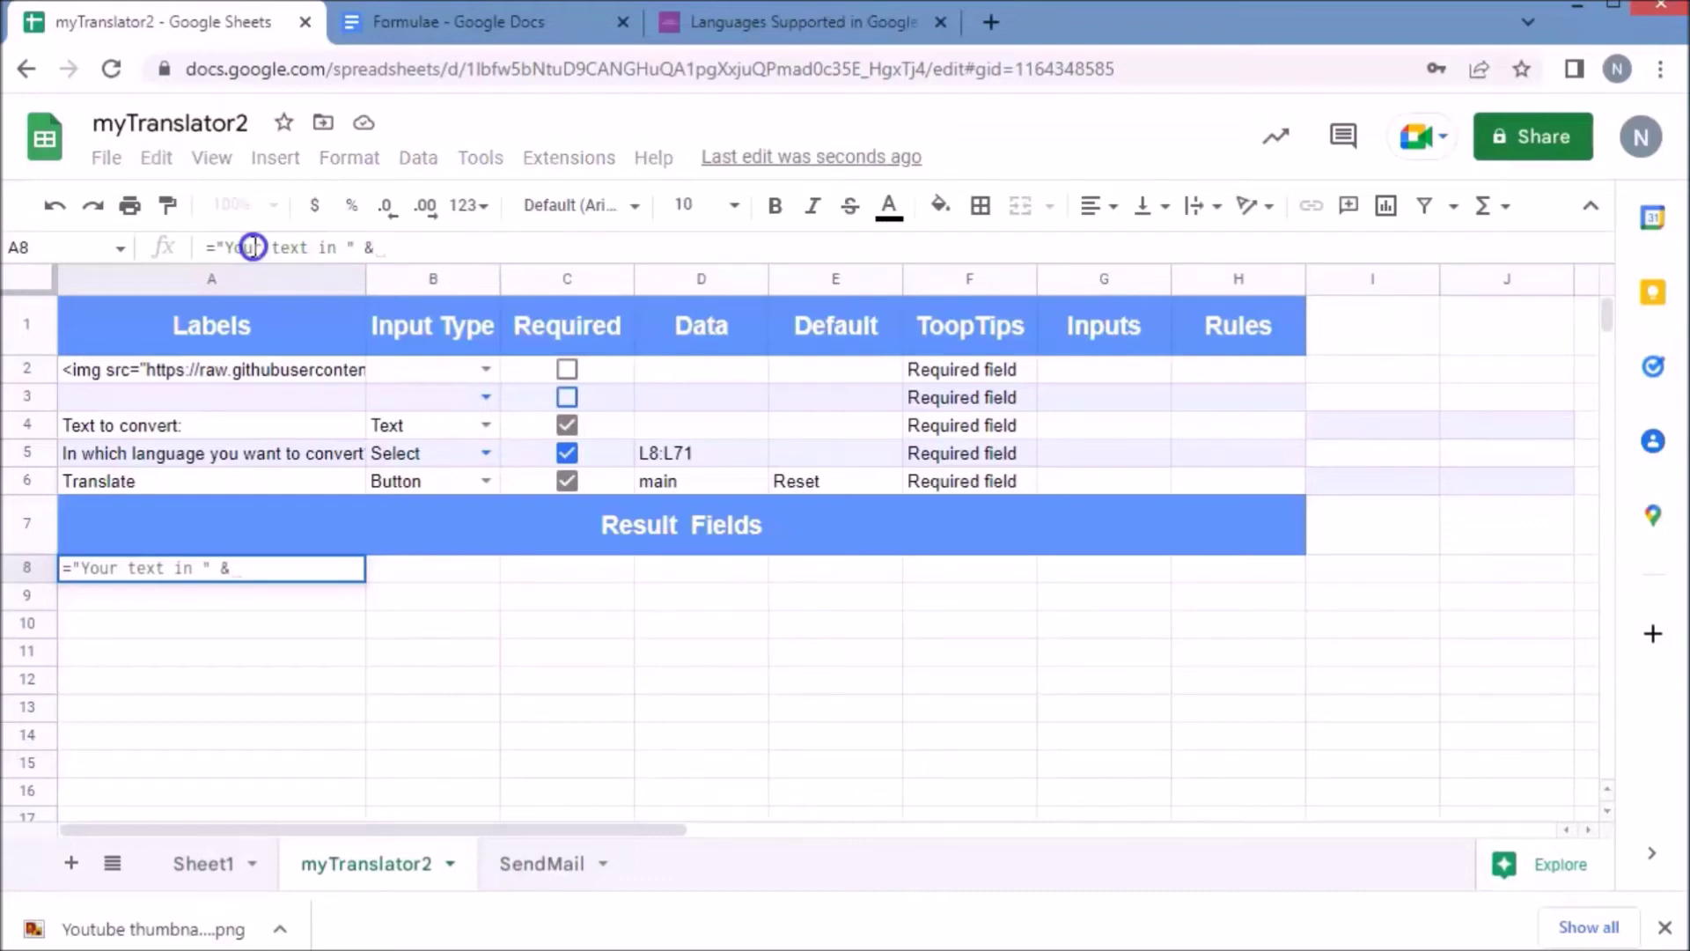
Step: Add the G5 reference and the " is:" ending to the A8 label formula and commit it
left_click(1103, 451)
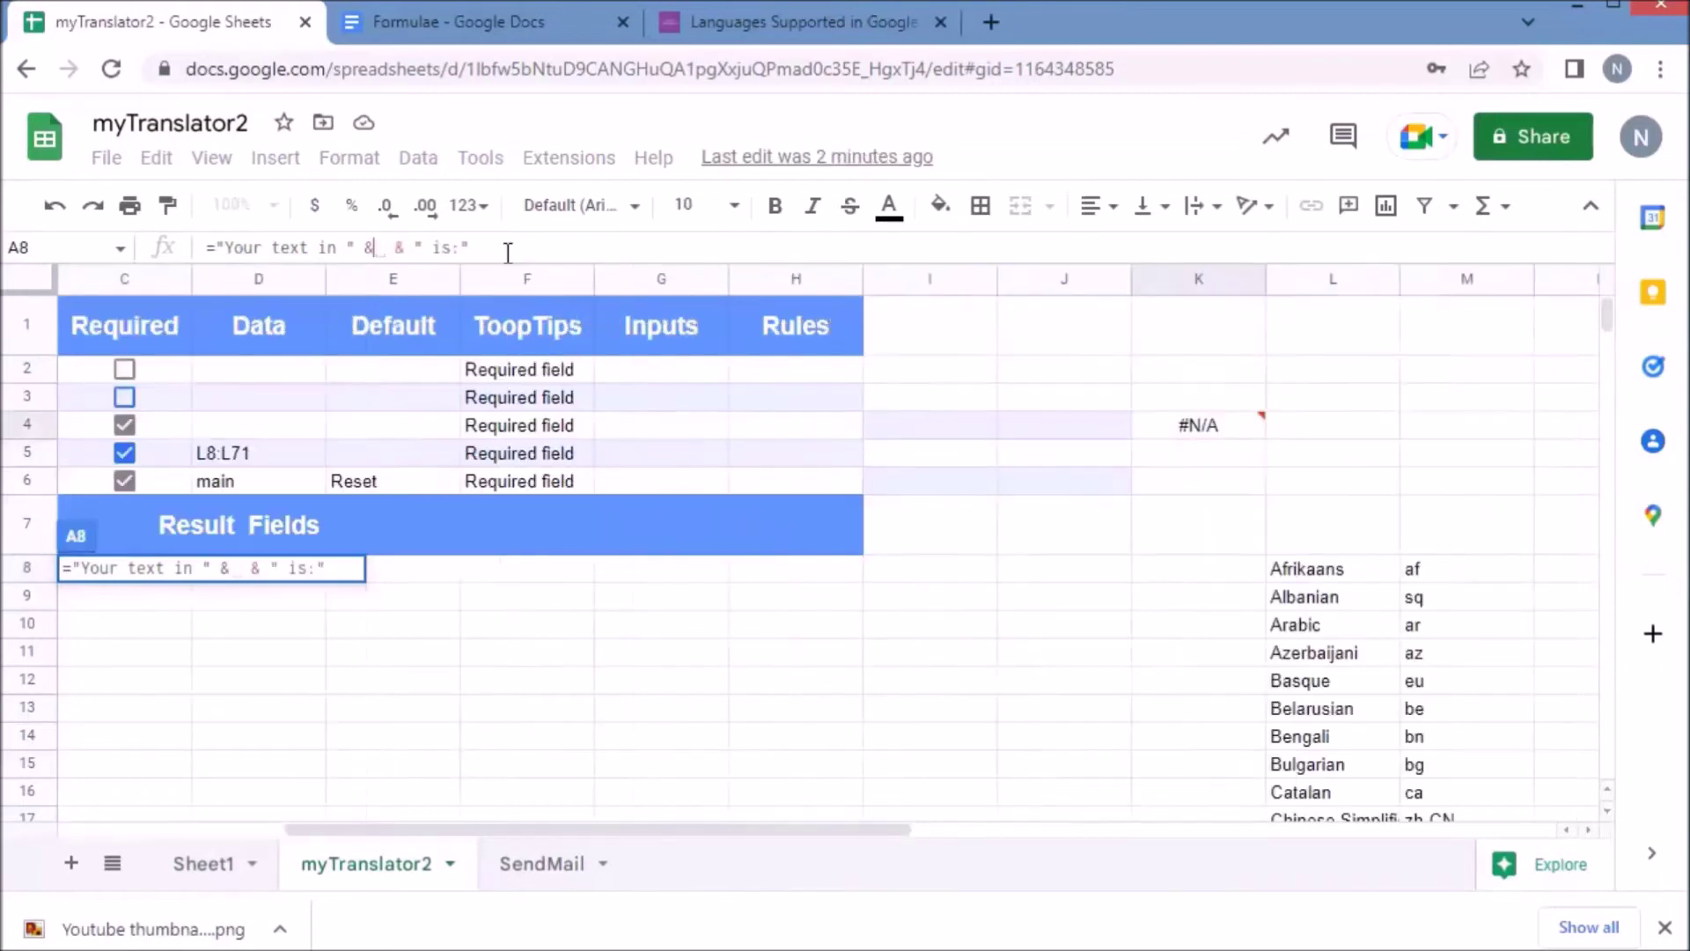
left_click(602, 456)
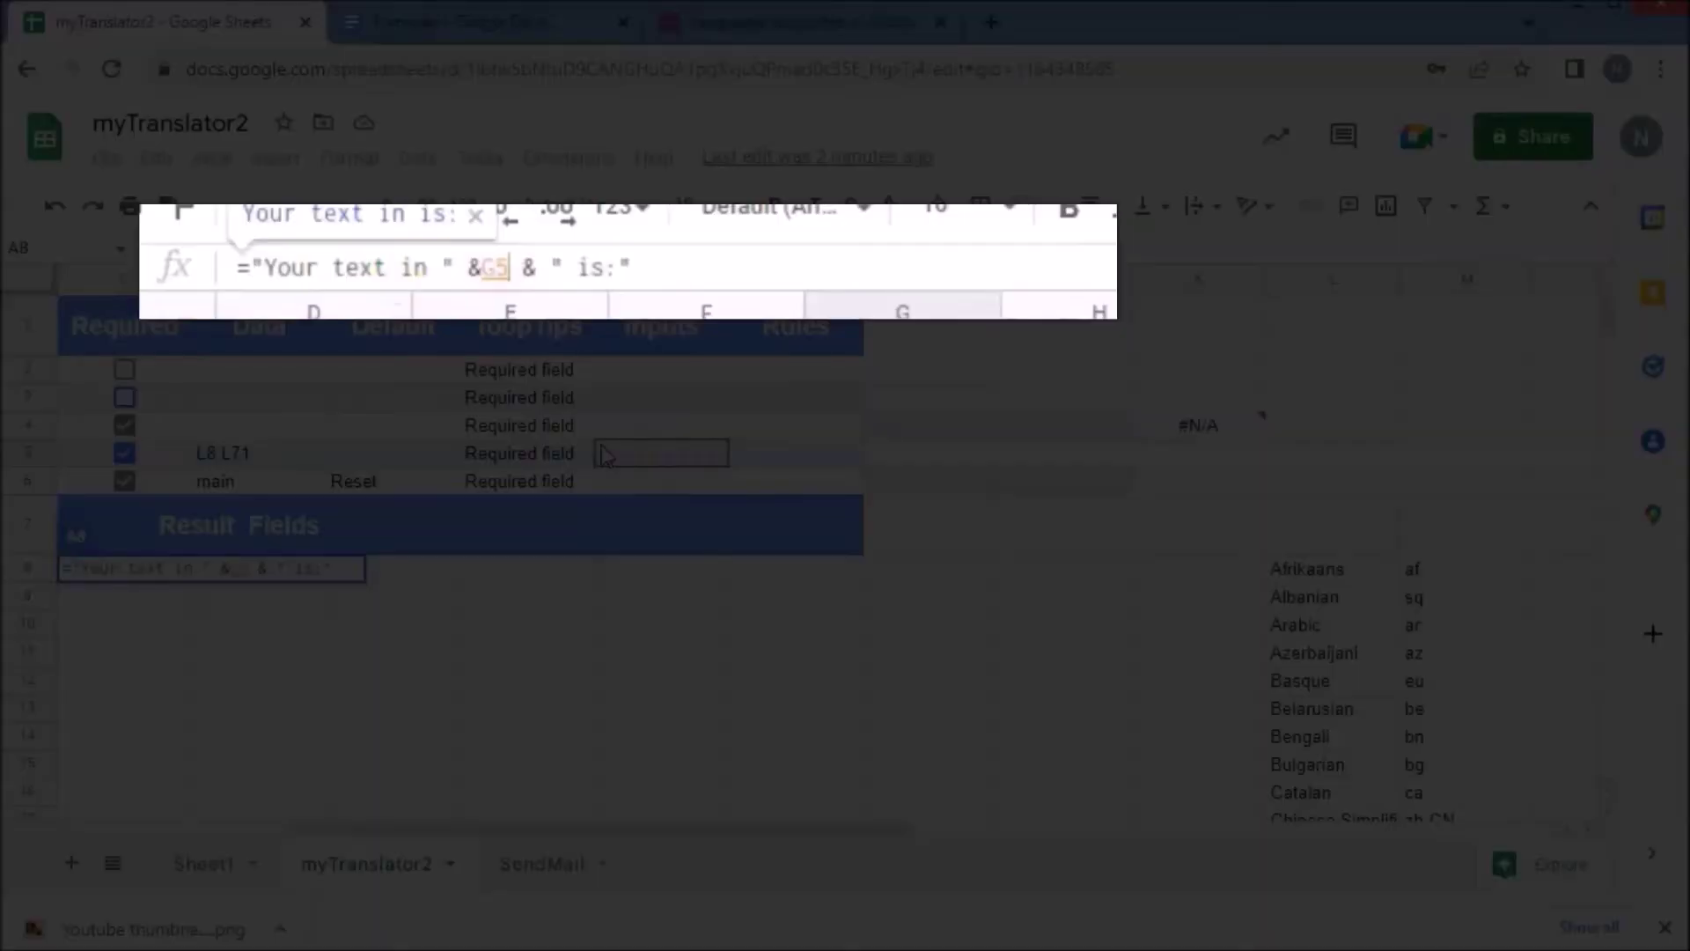
left_click(712, 261)
triple_click(514, 267)
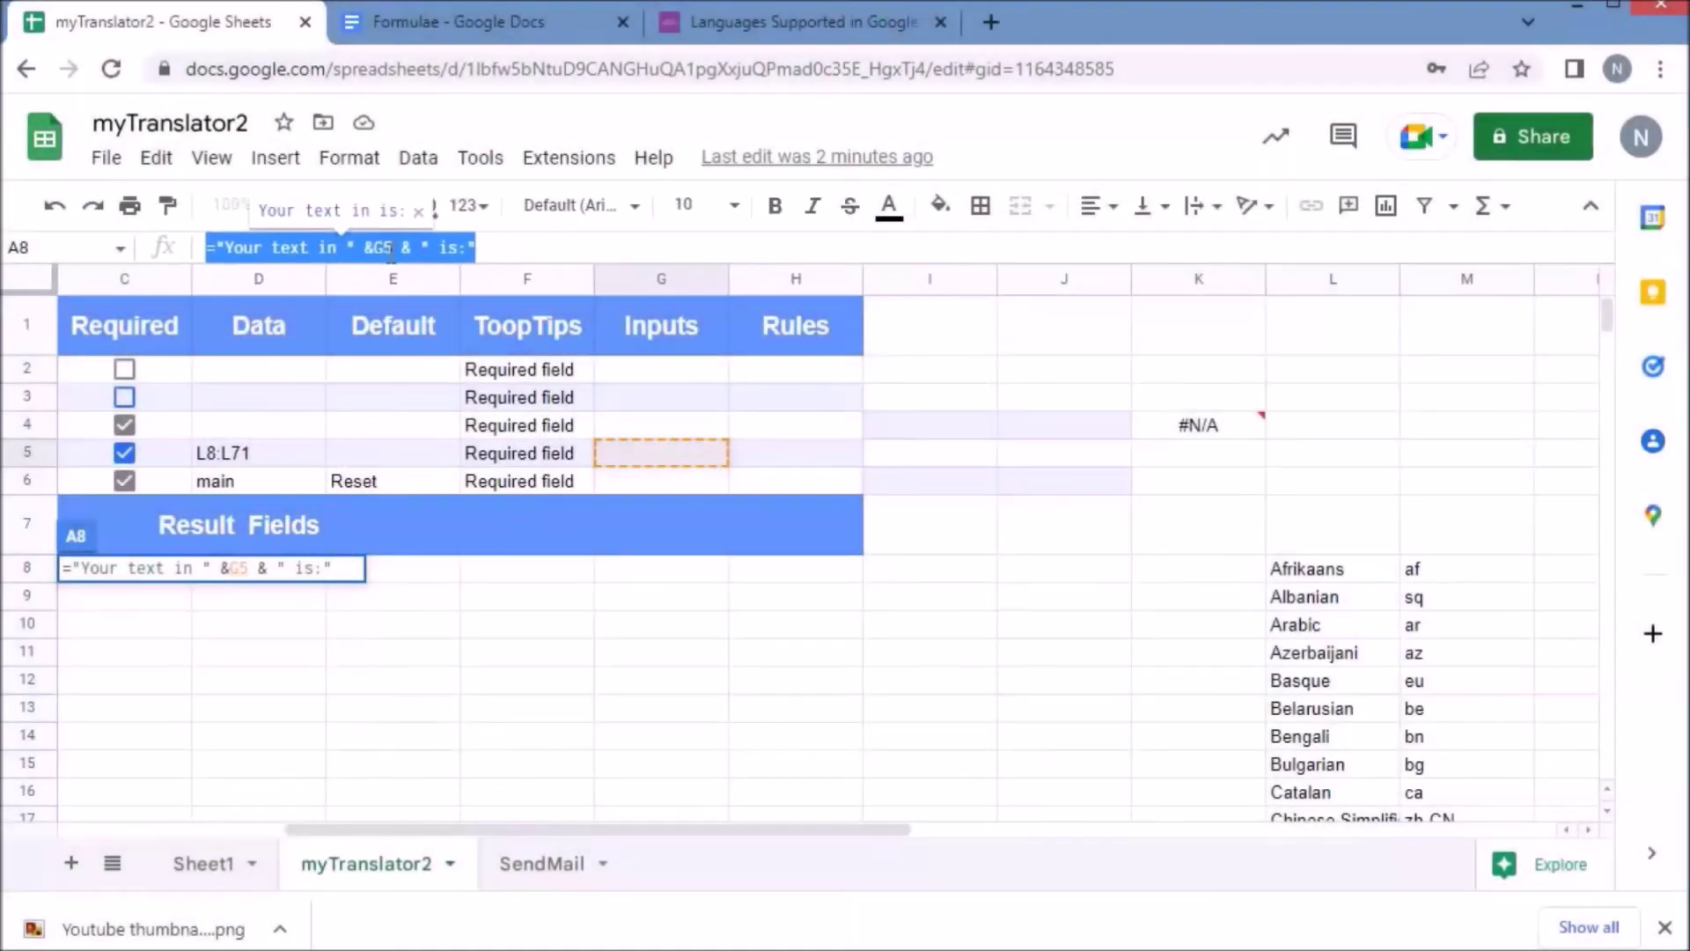
left_click(519, 252)
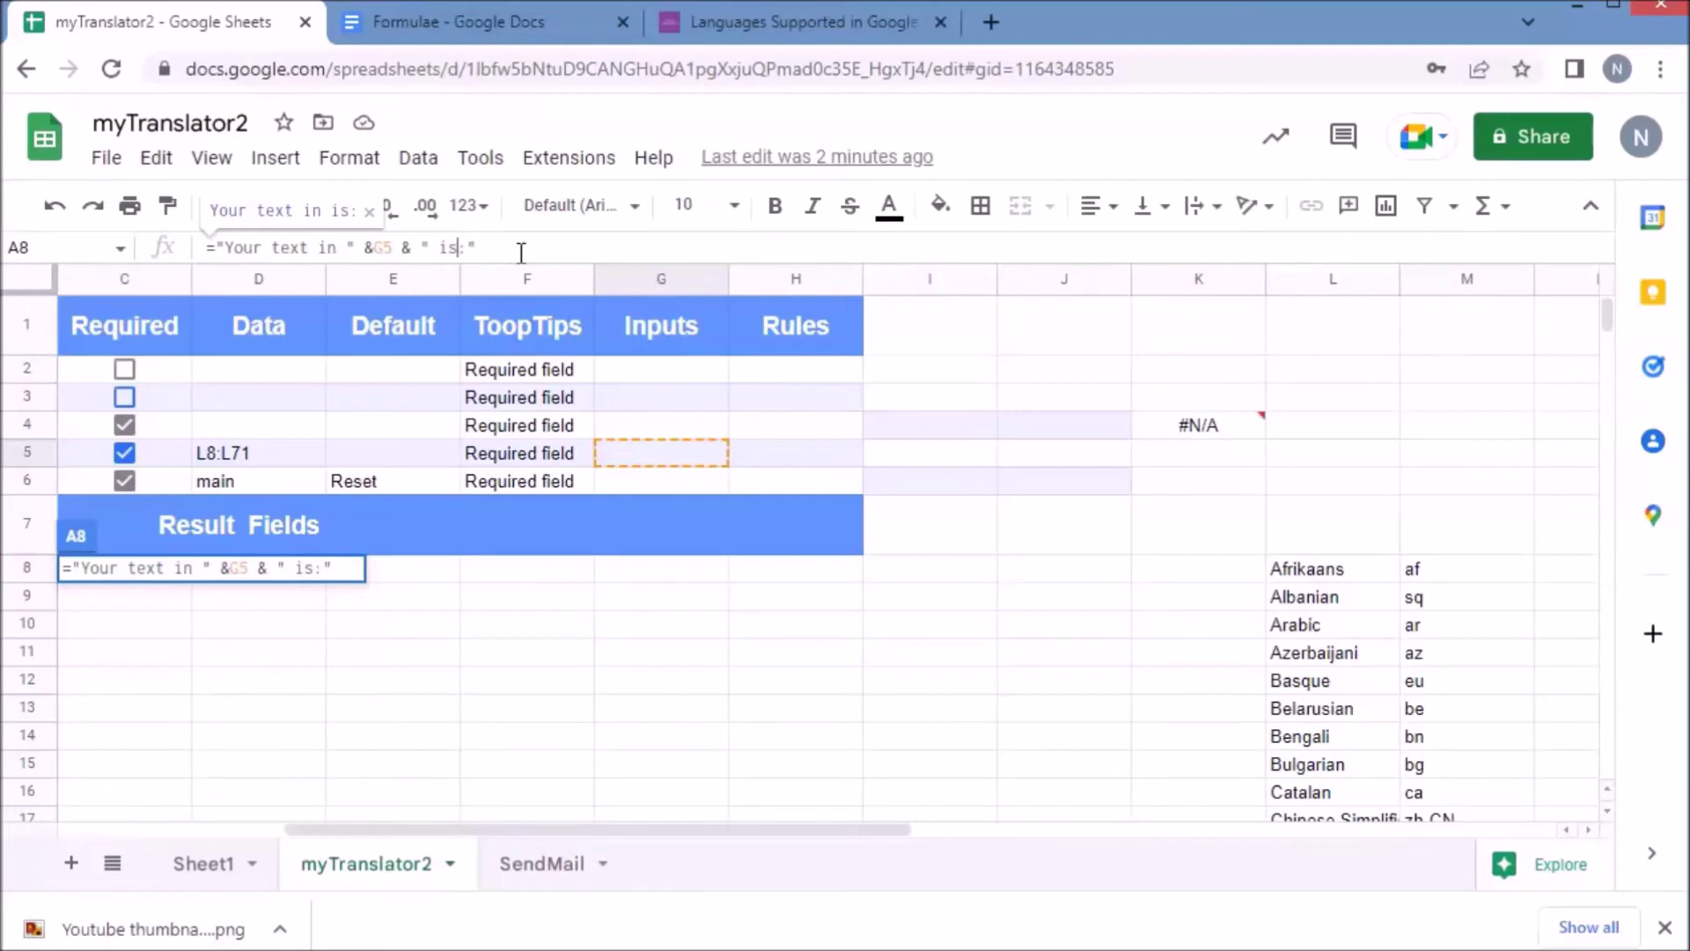
key("Right")
key("Return")
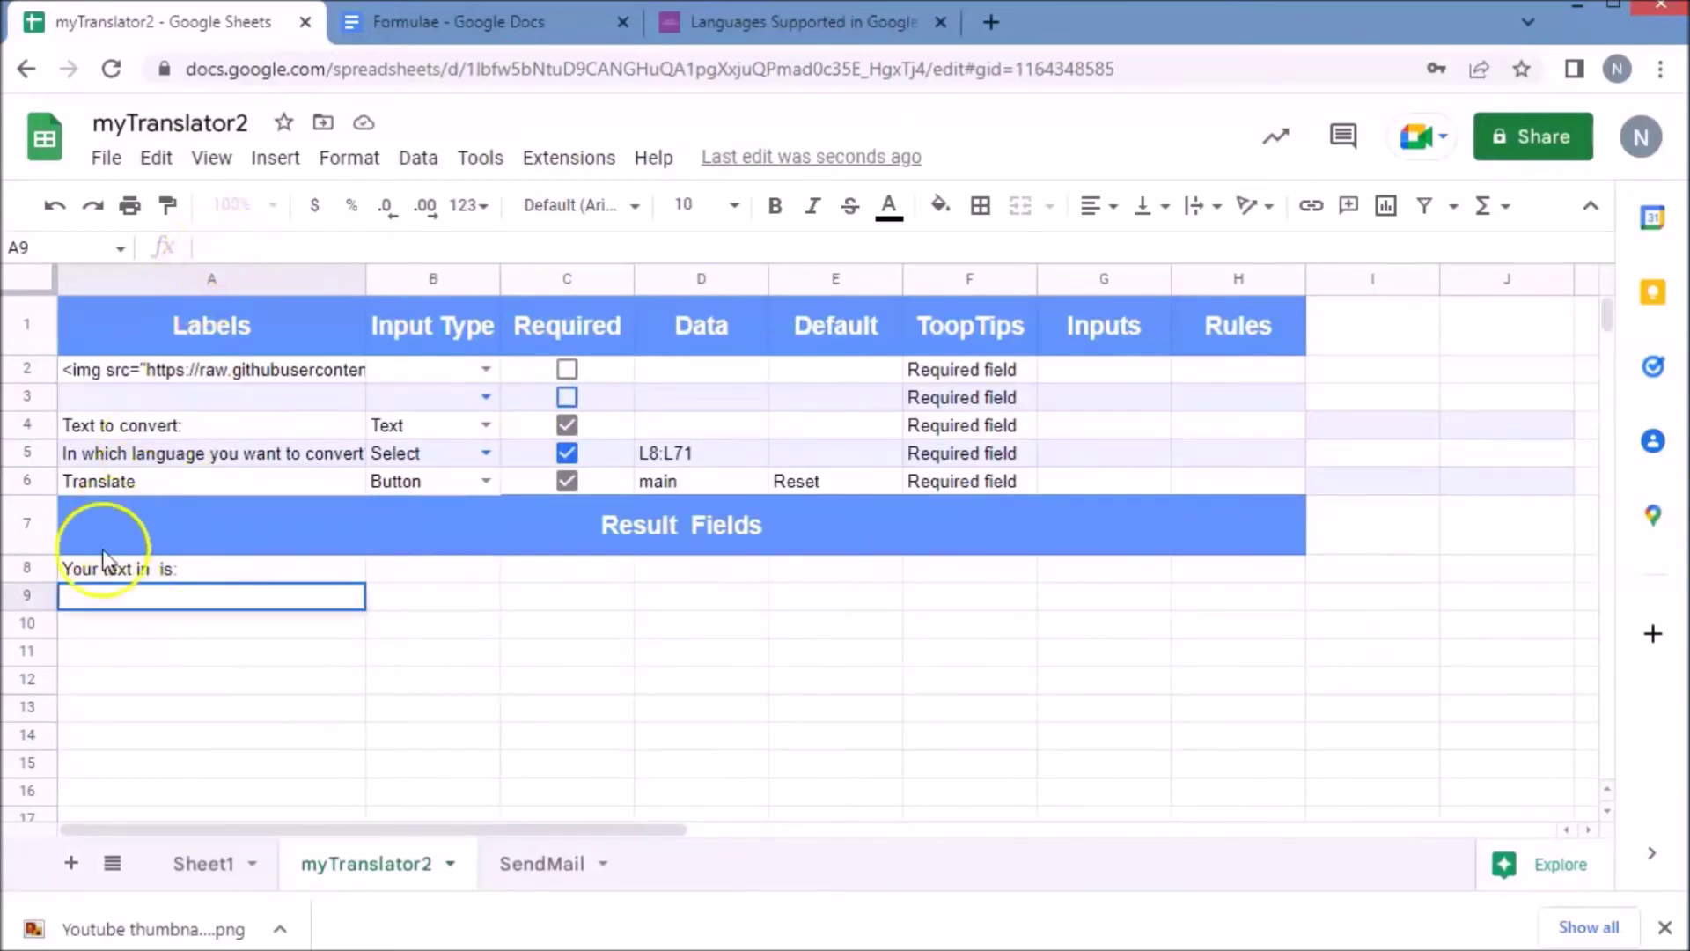
left_click(99, 577)
Step: Start a GOOGLETRANSLATE formula in cell A9
left_click(103, 597)
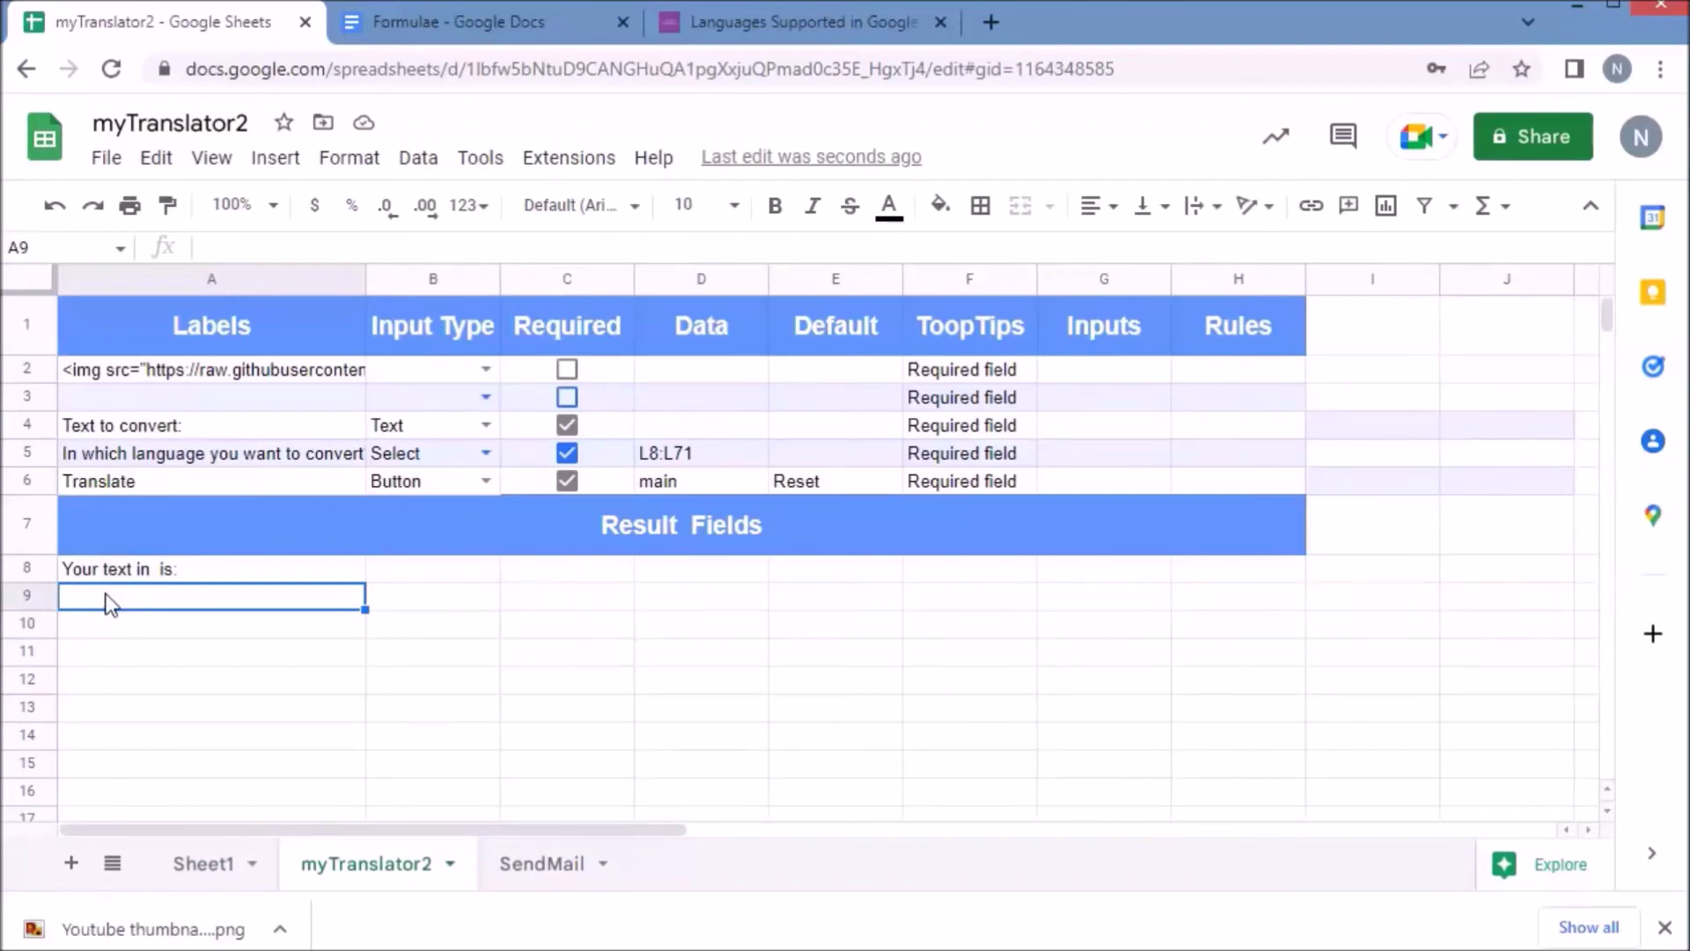
left_click(264, 241)
type("=google")
key("Down")
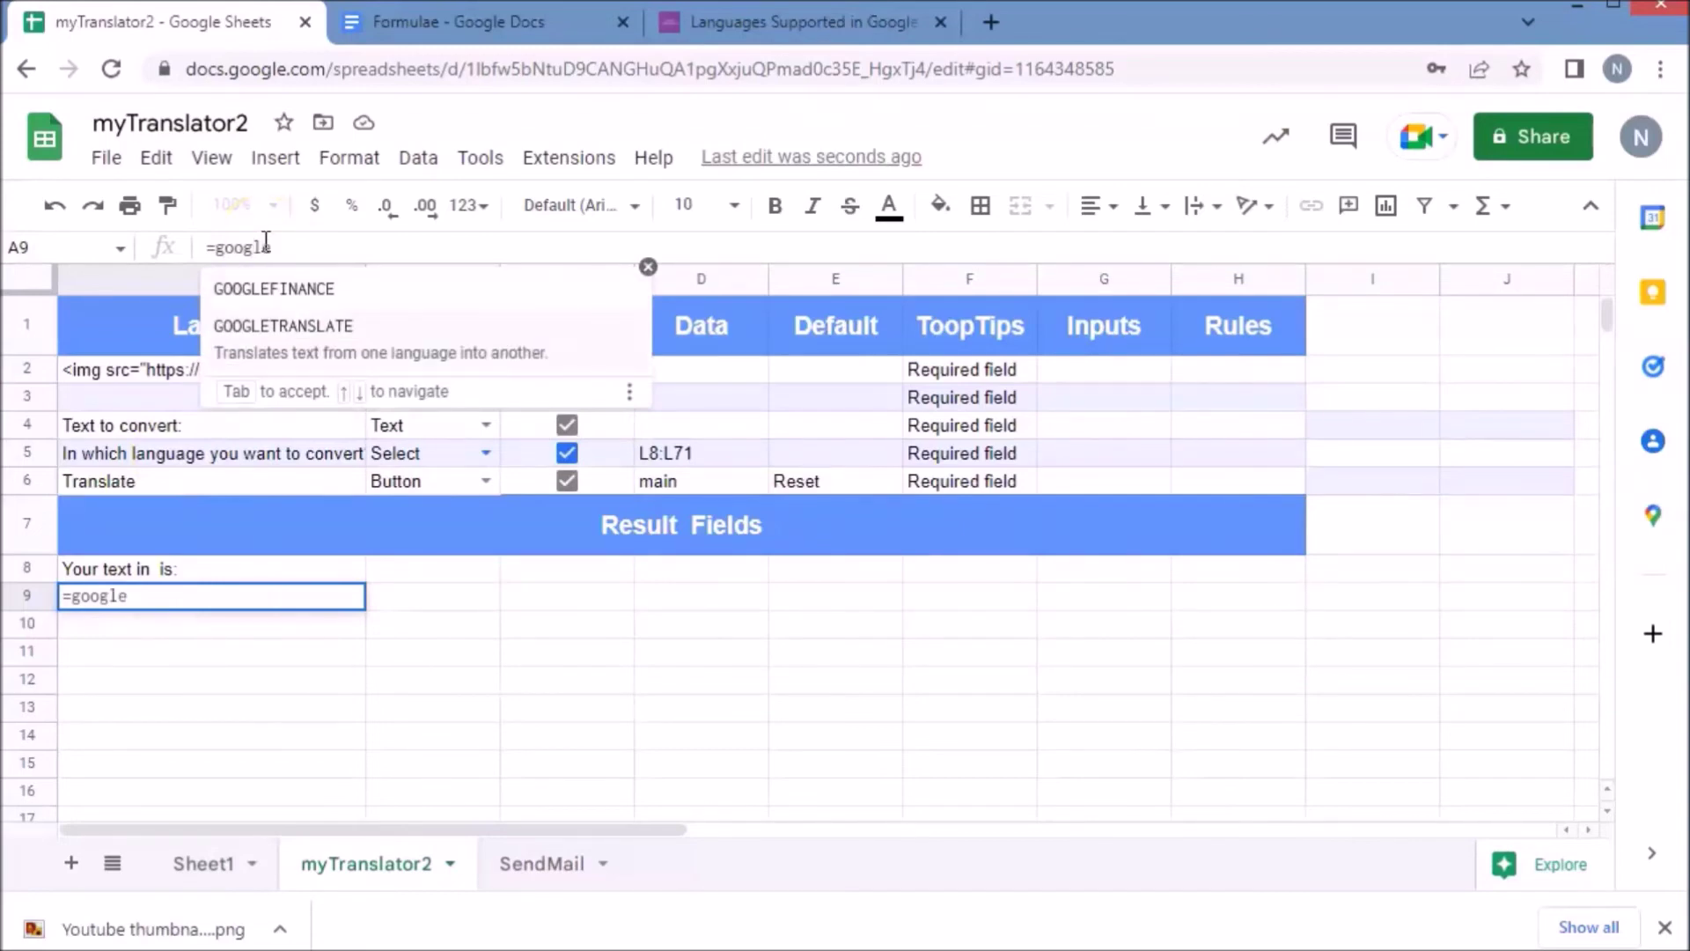
key("Tab")
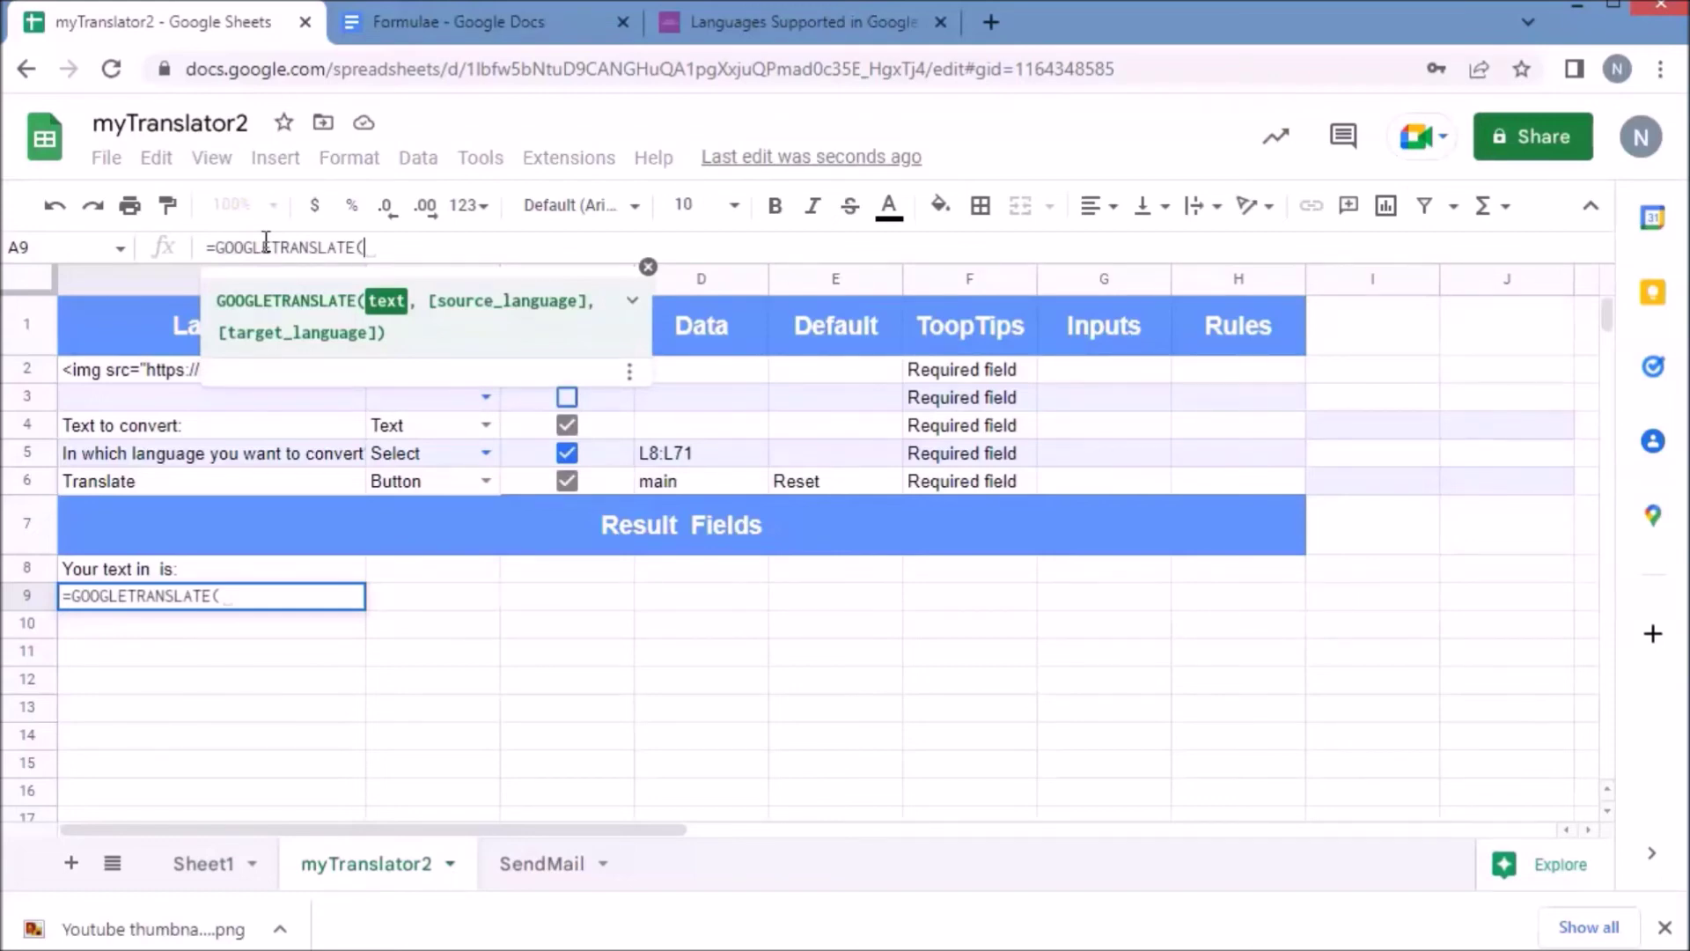
Step: Complete it as =GOOGLETRANSLATE(G4,"auto",K4) and enter it
left_click(1044, 430)
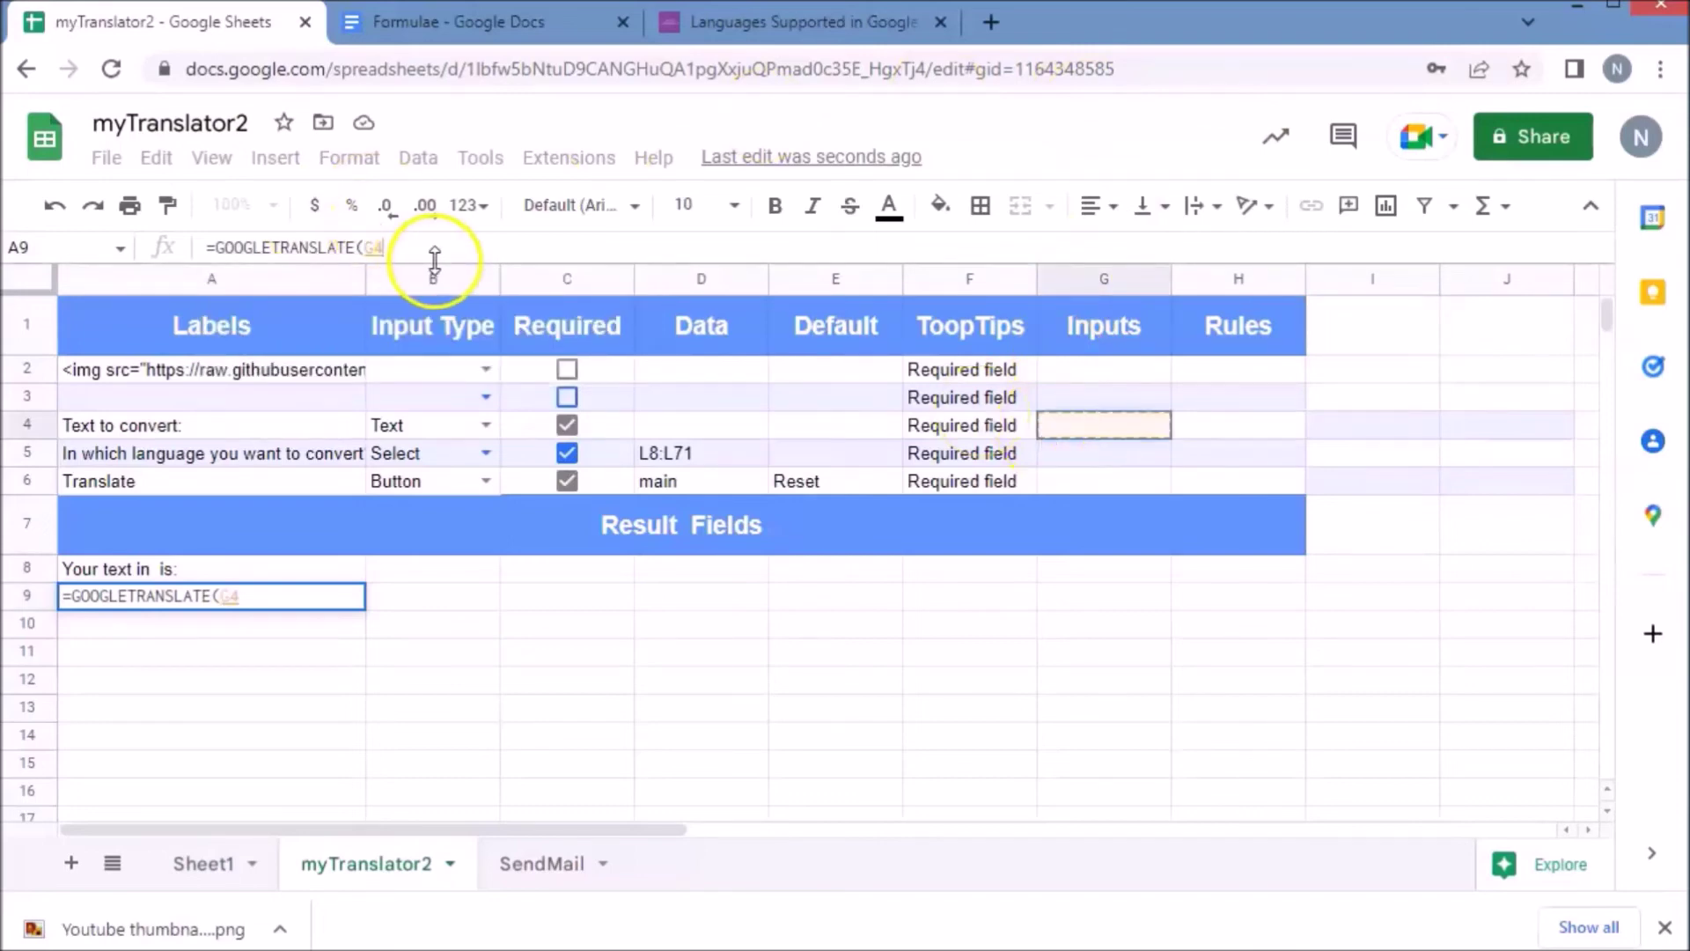
type(",")
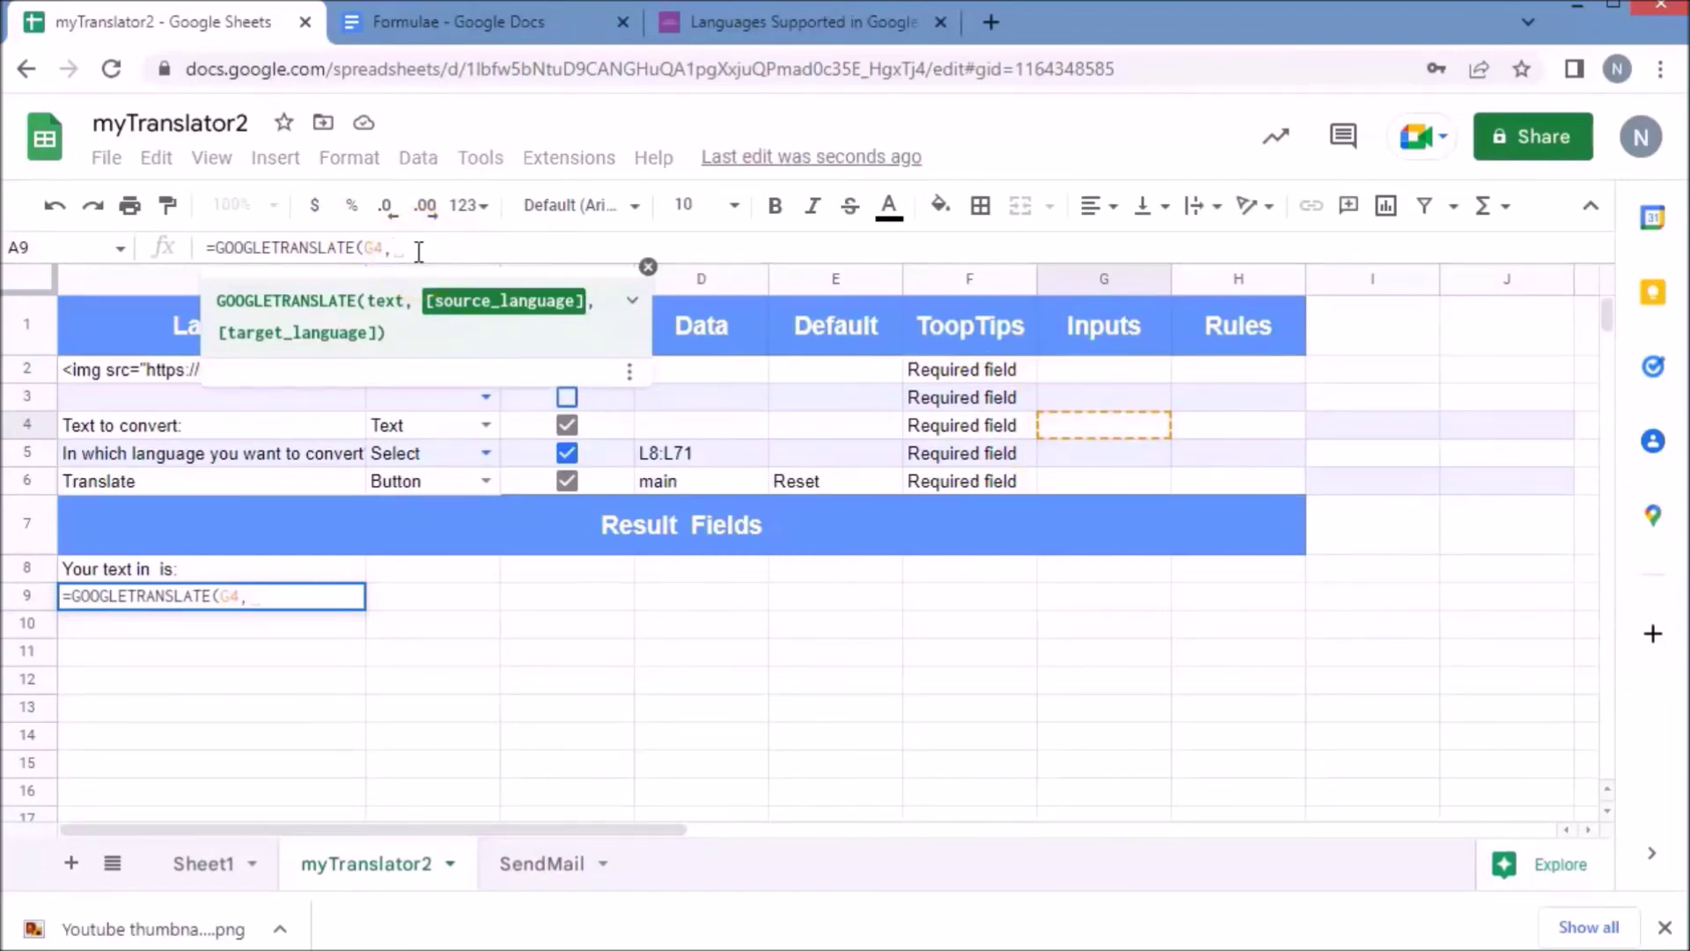
type("\"\"")
type("auto")
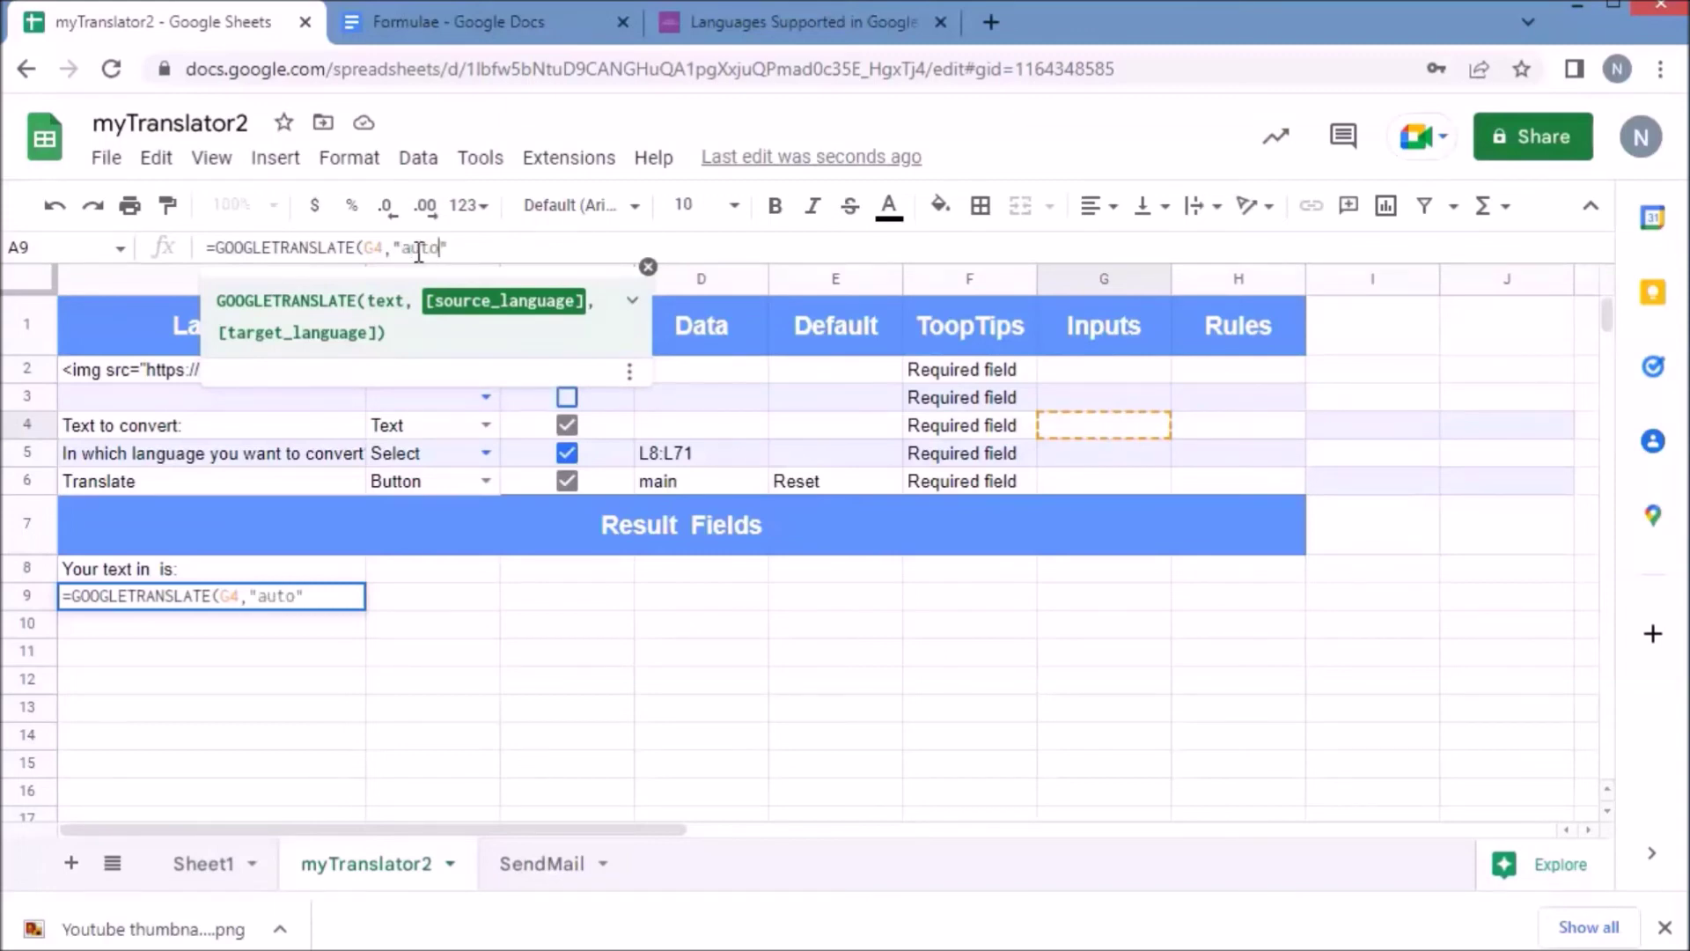
type(",")
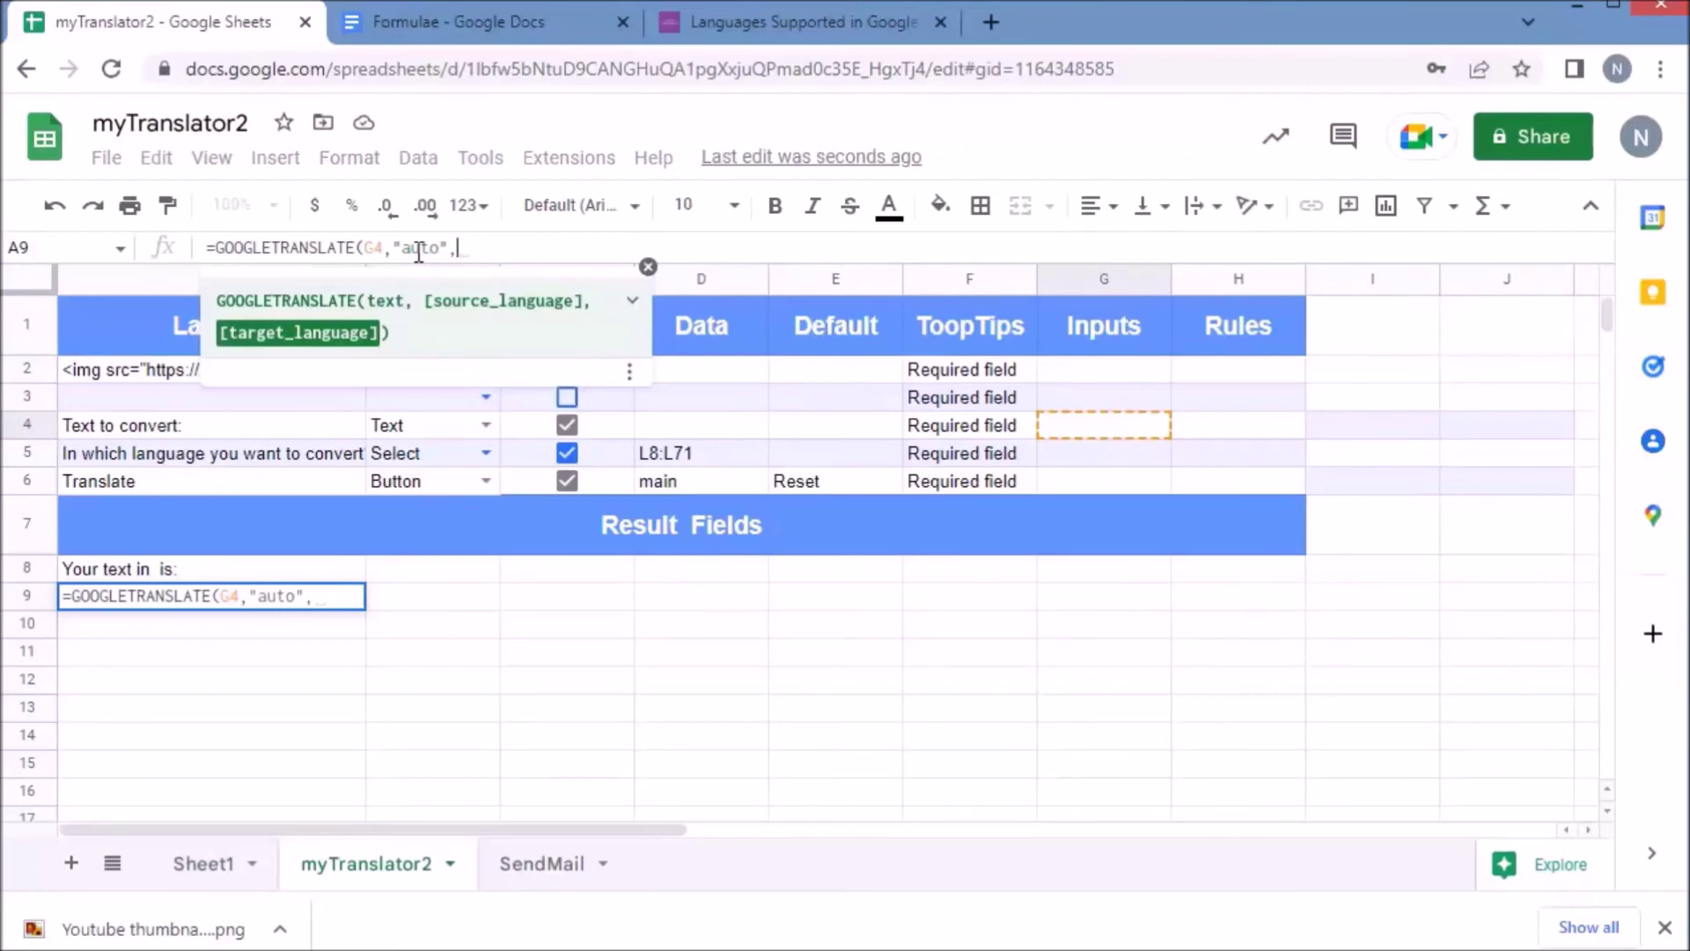
left_click(585, 304)
left_click_drag(420, 832, 577, 832)
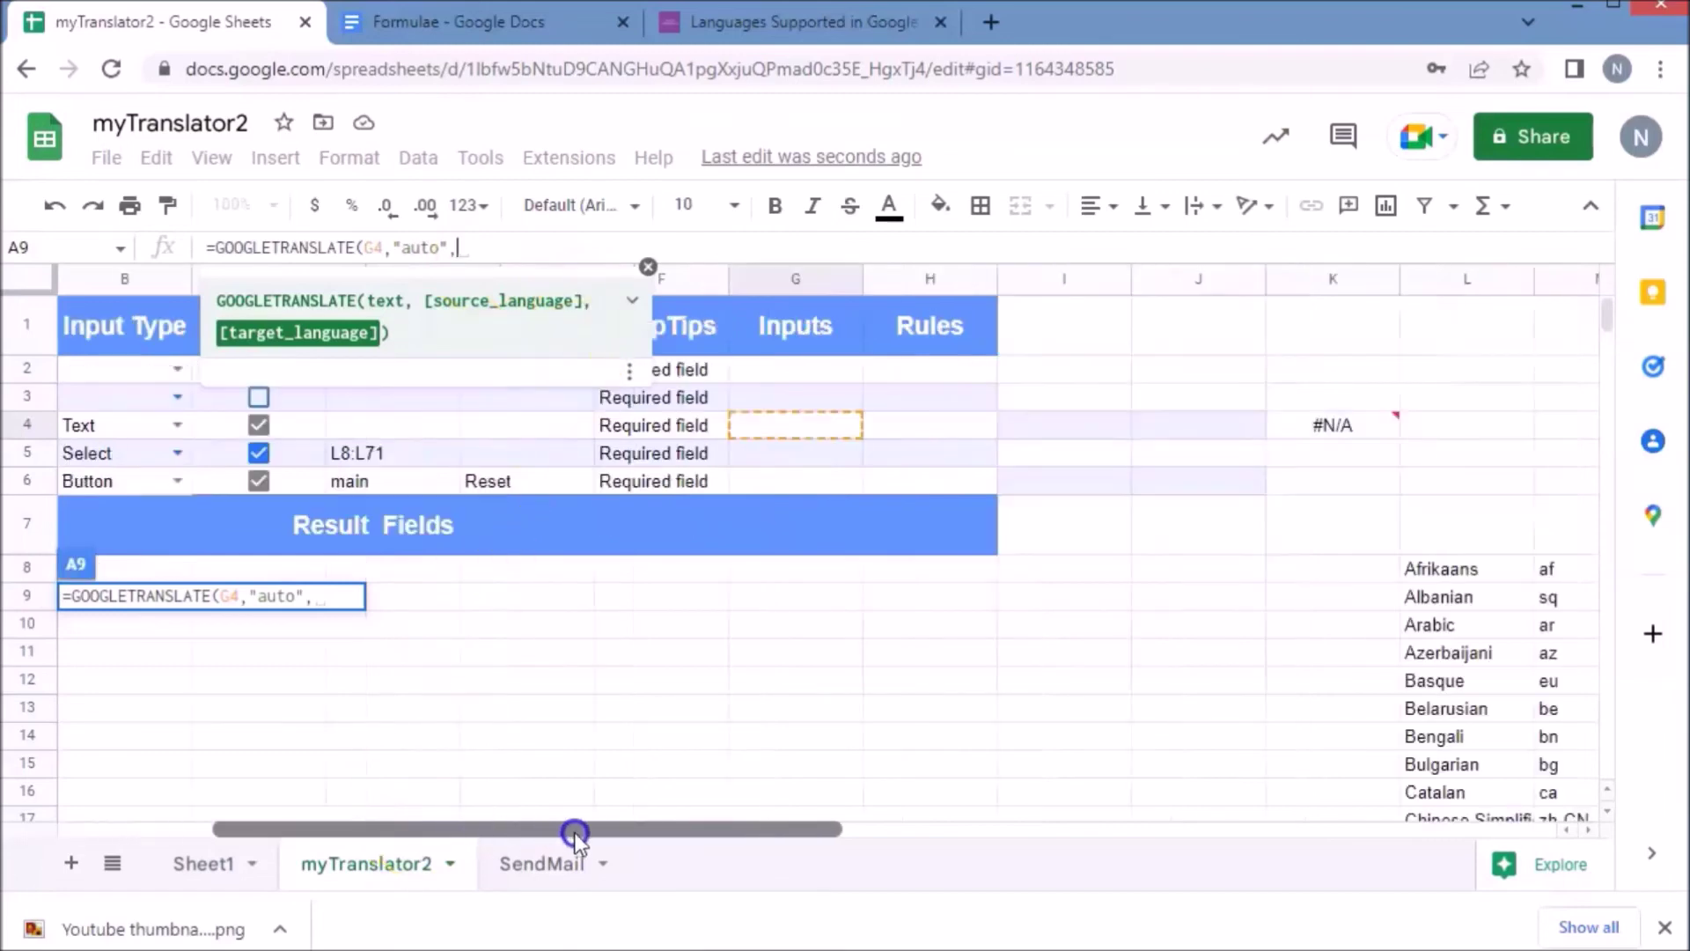
left_click(1326, 429)
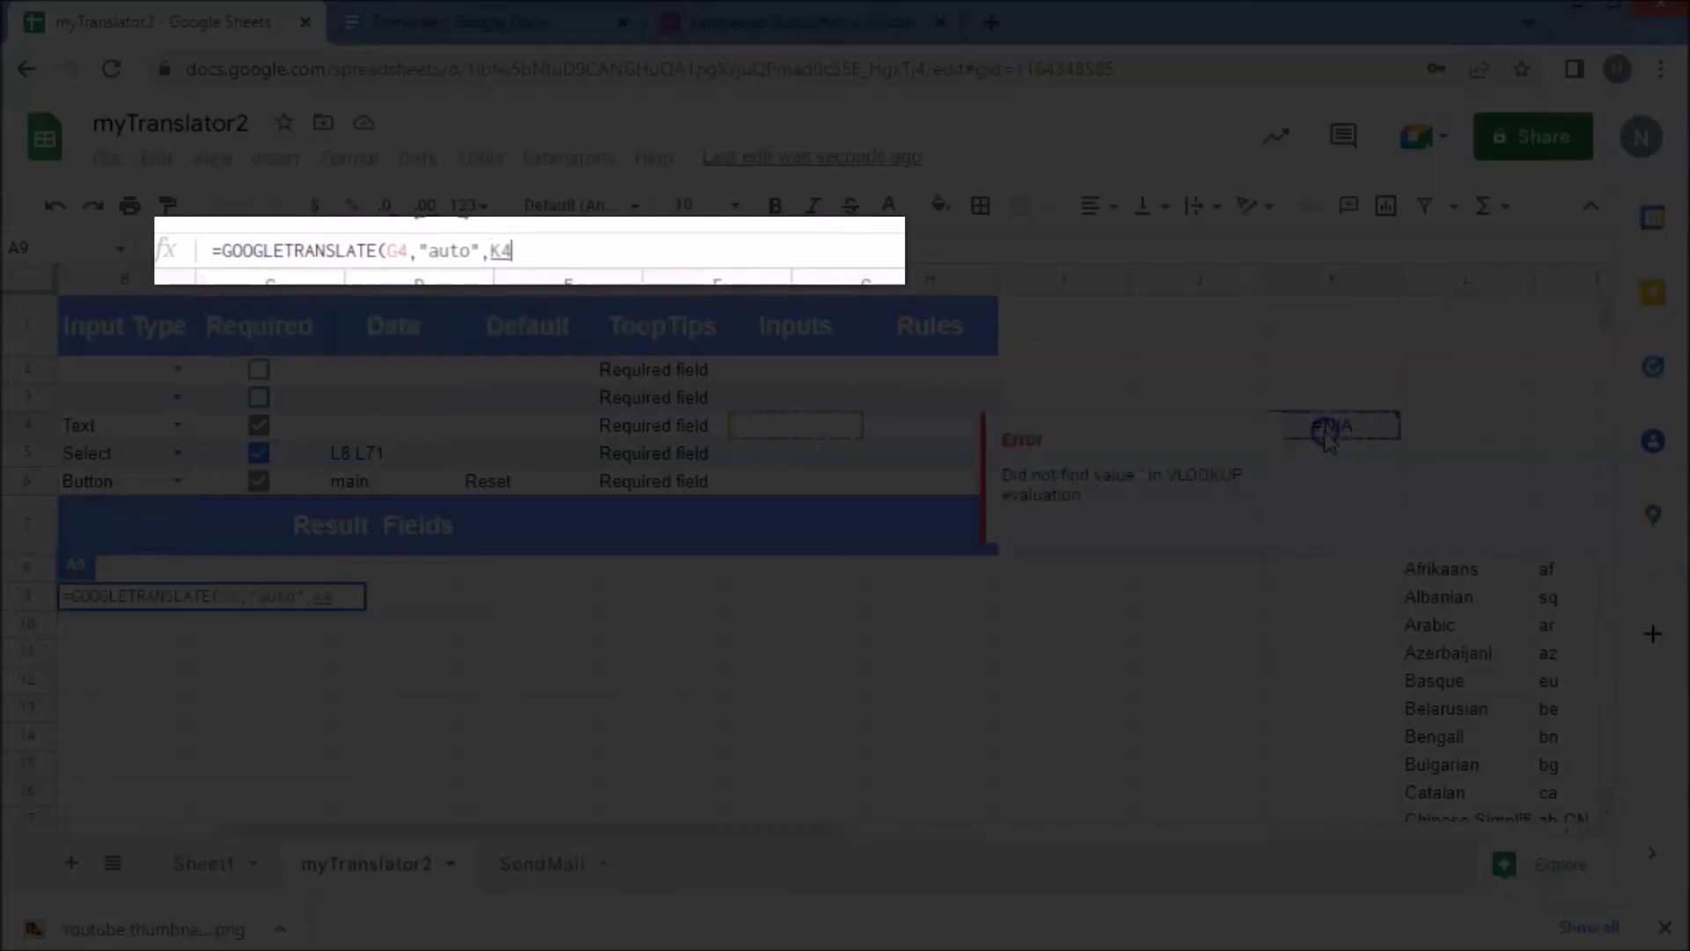
left_click(574, 243)
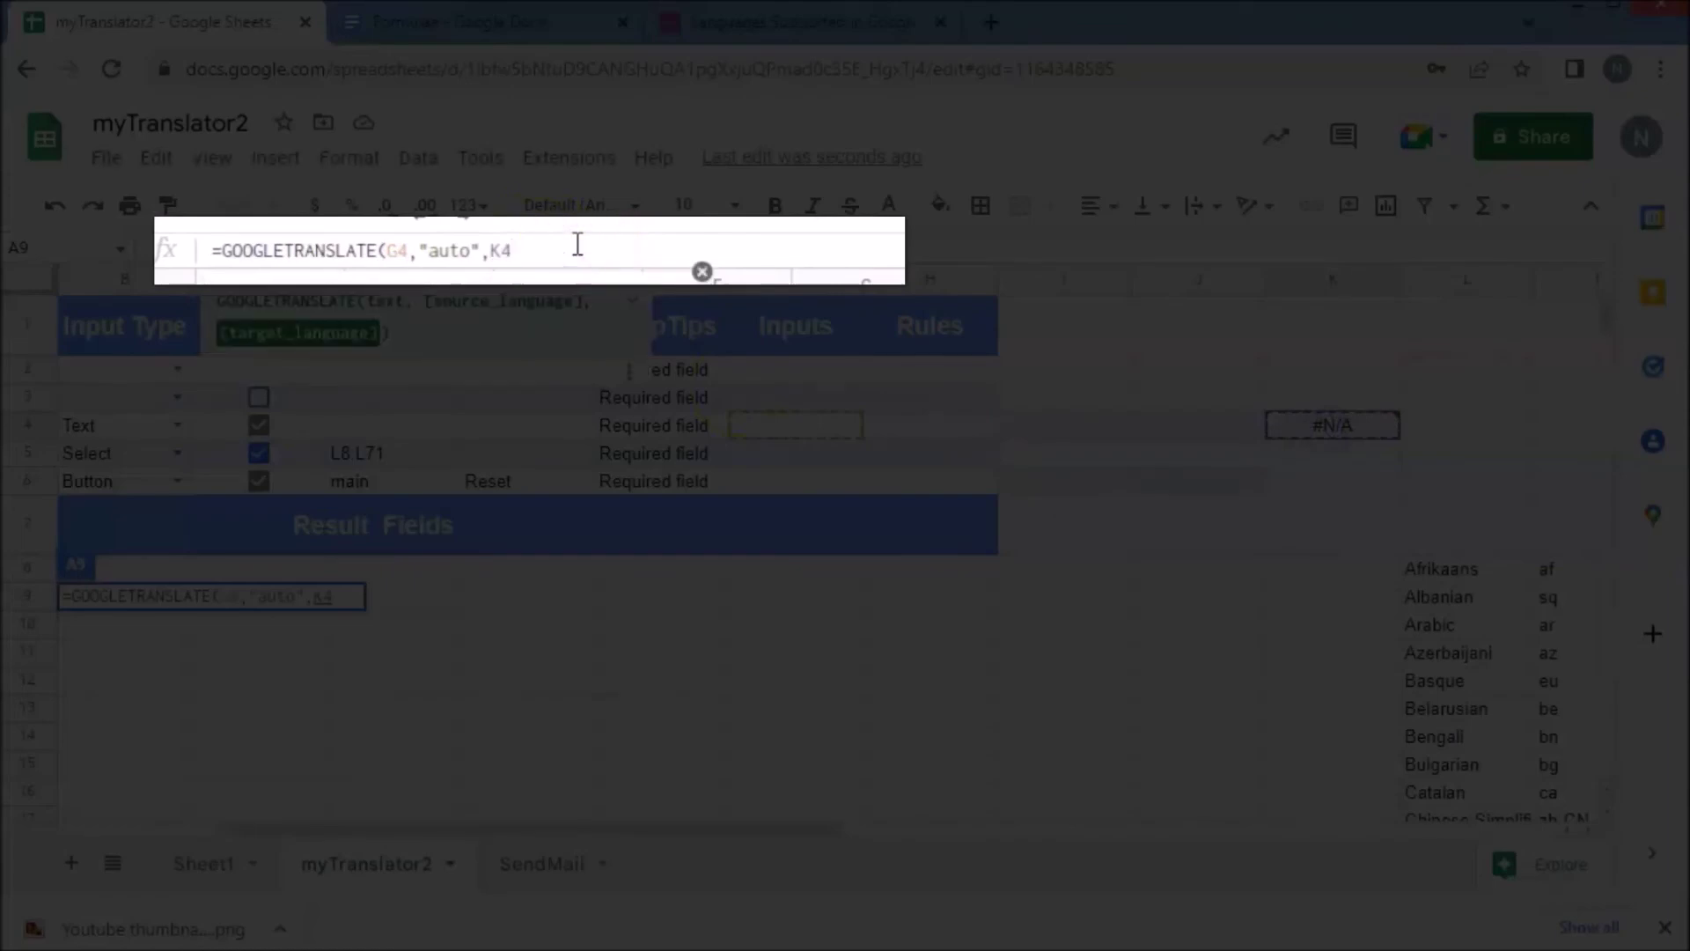
key("Return")
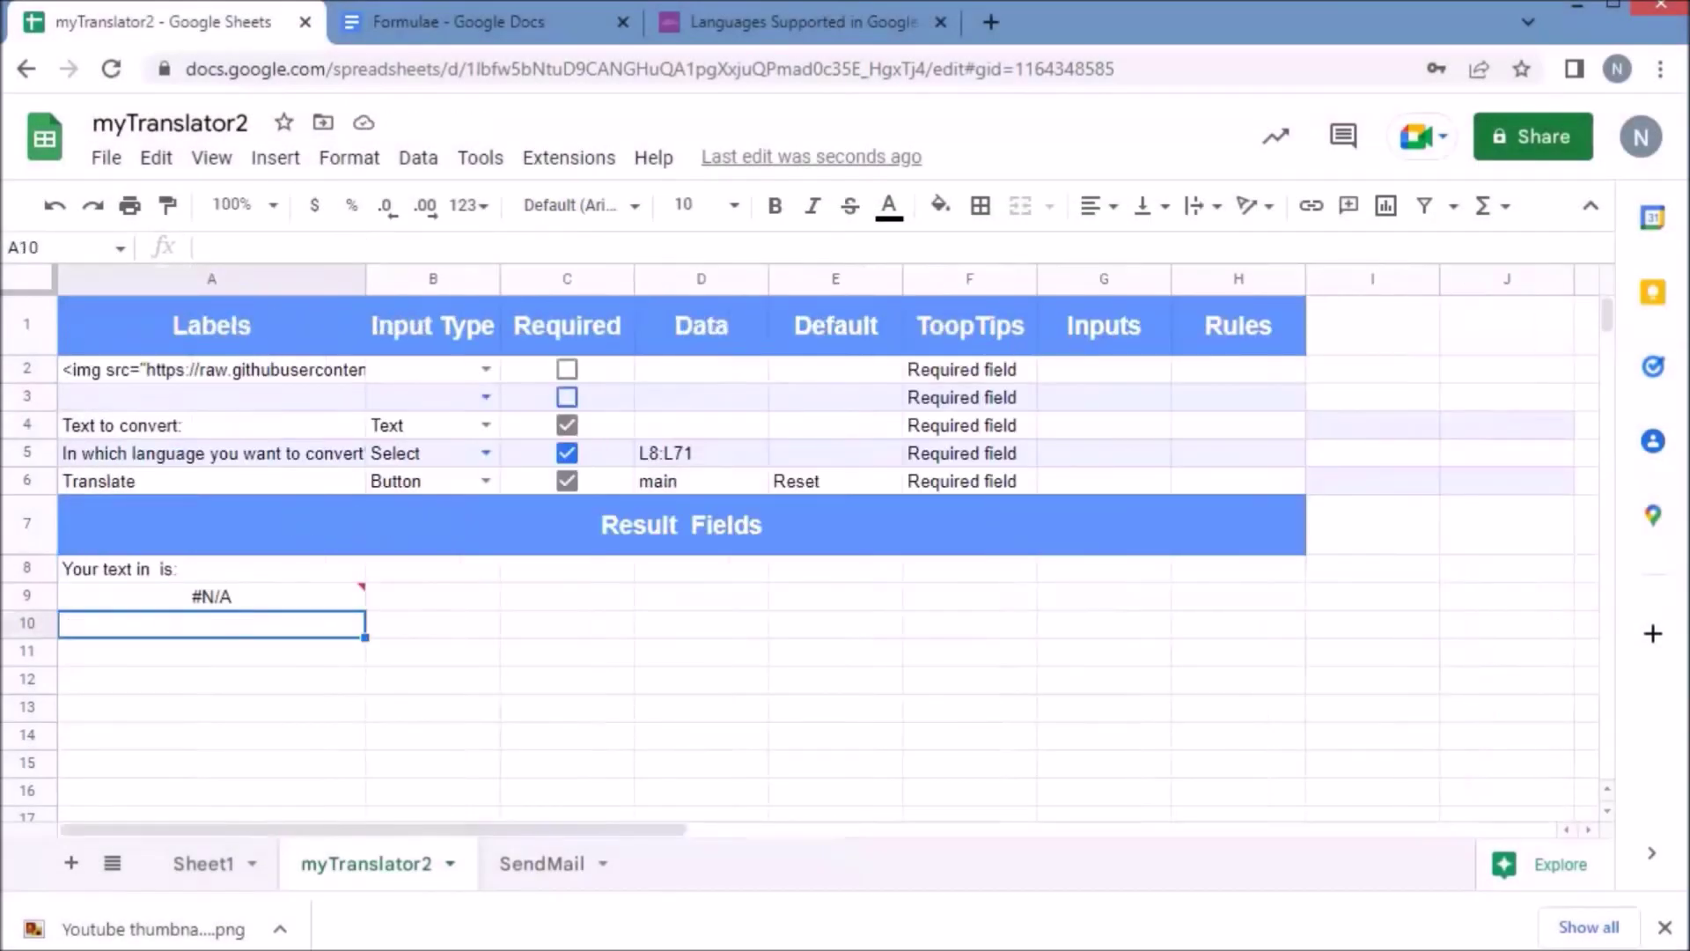
key("Up")
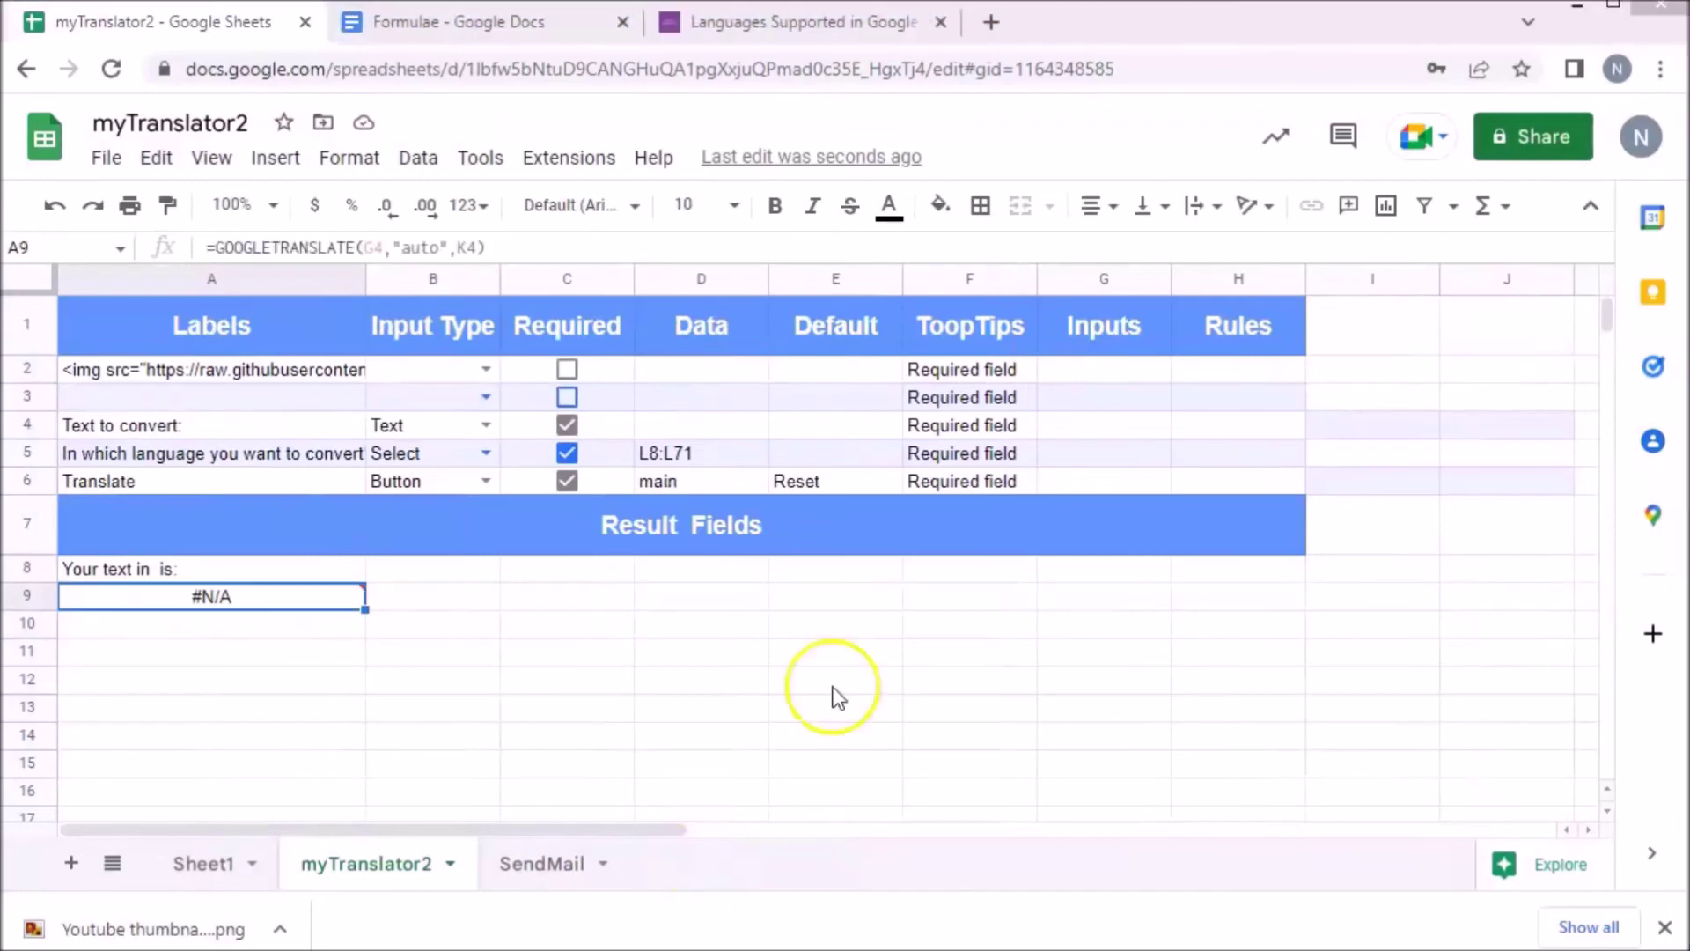
Step: Set myTranslator2's general access to Anyone with the link, with Editor role
left_click(1513, 118)
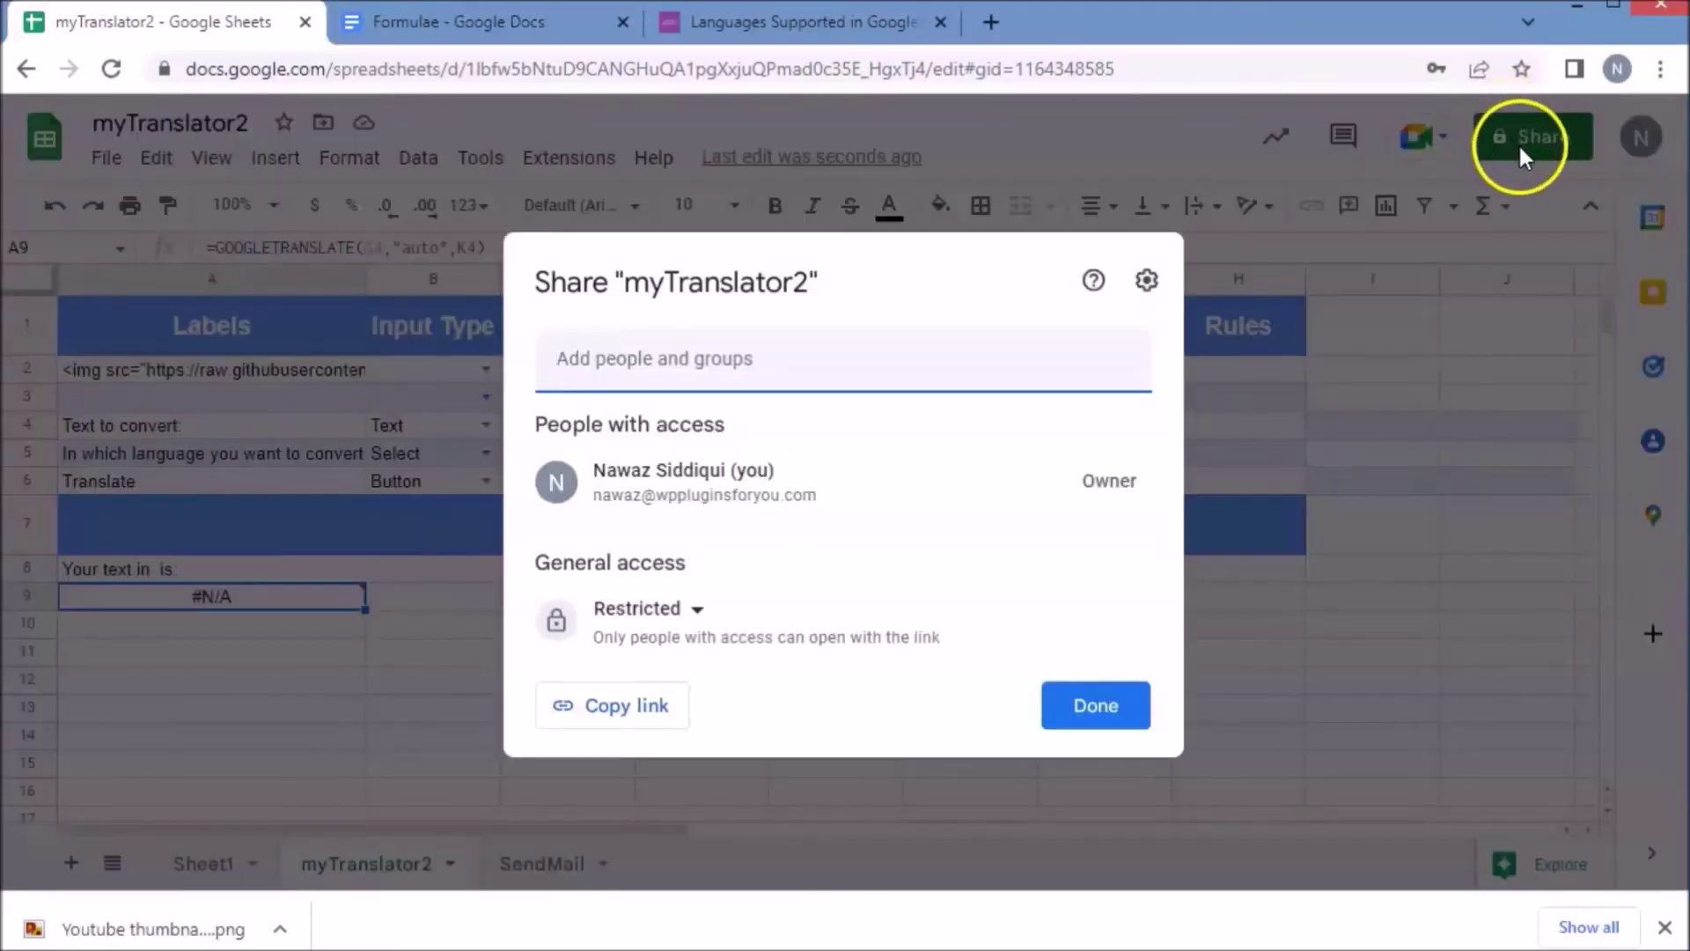
left_click(648, 616)
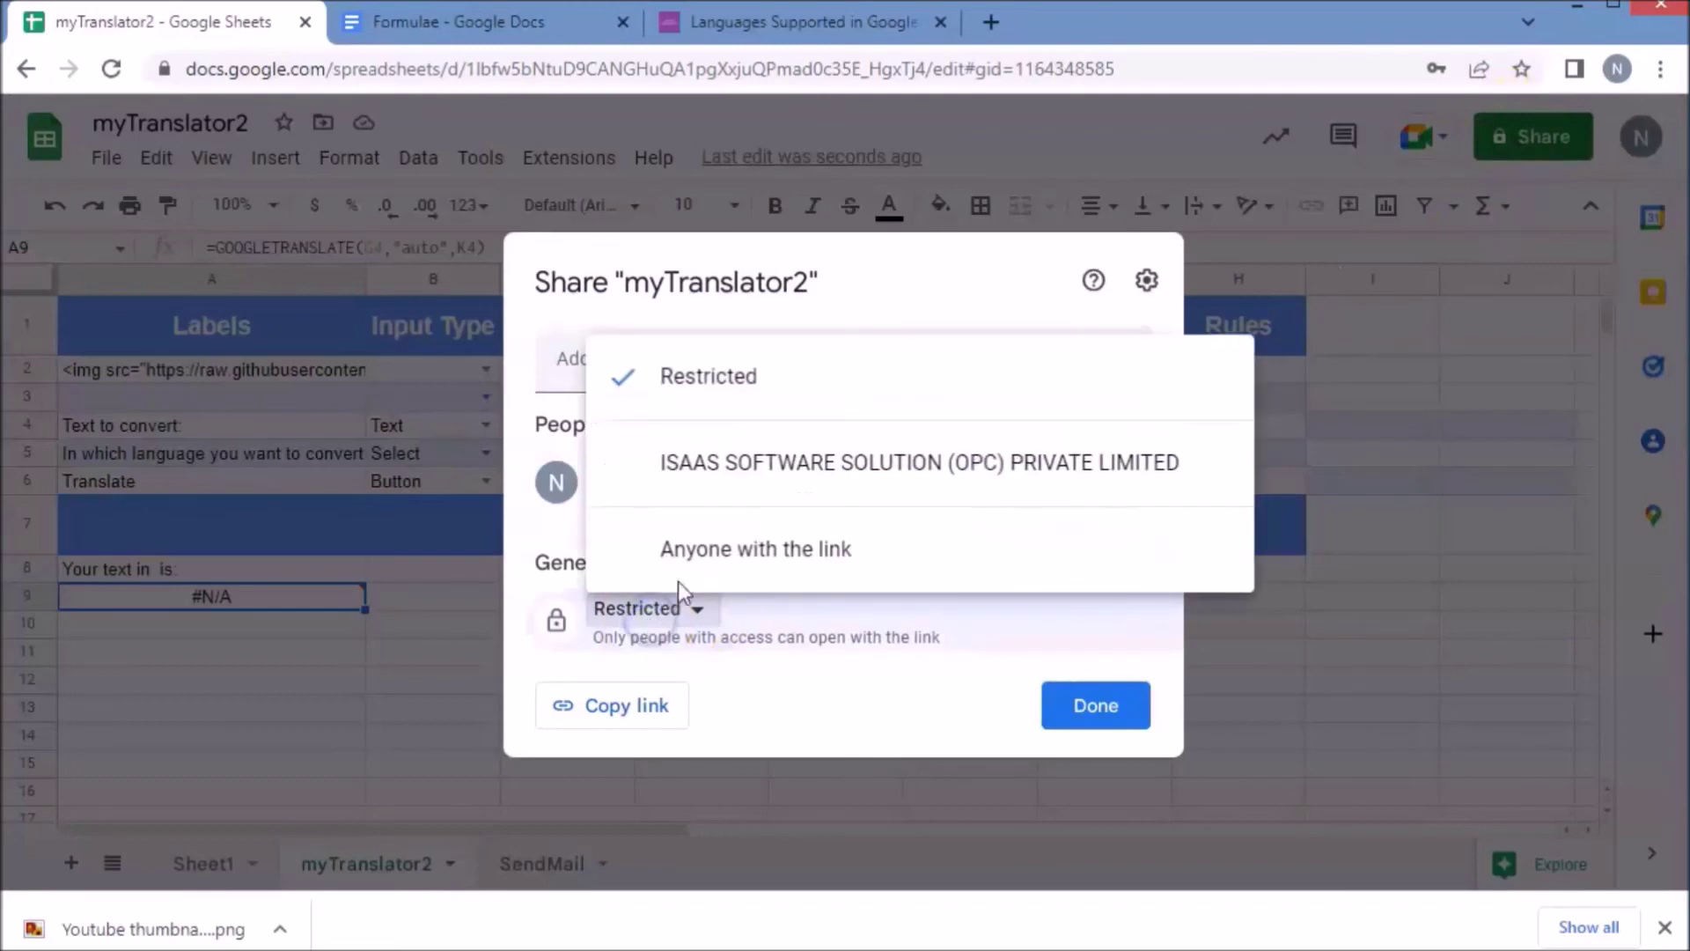
left_click(692, 547)
left_click(1081, 623)
left_click(1119, 548)
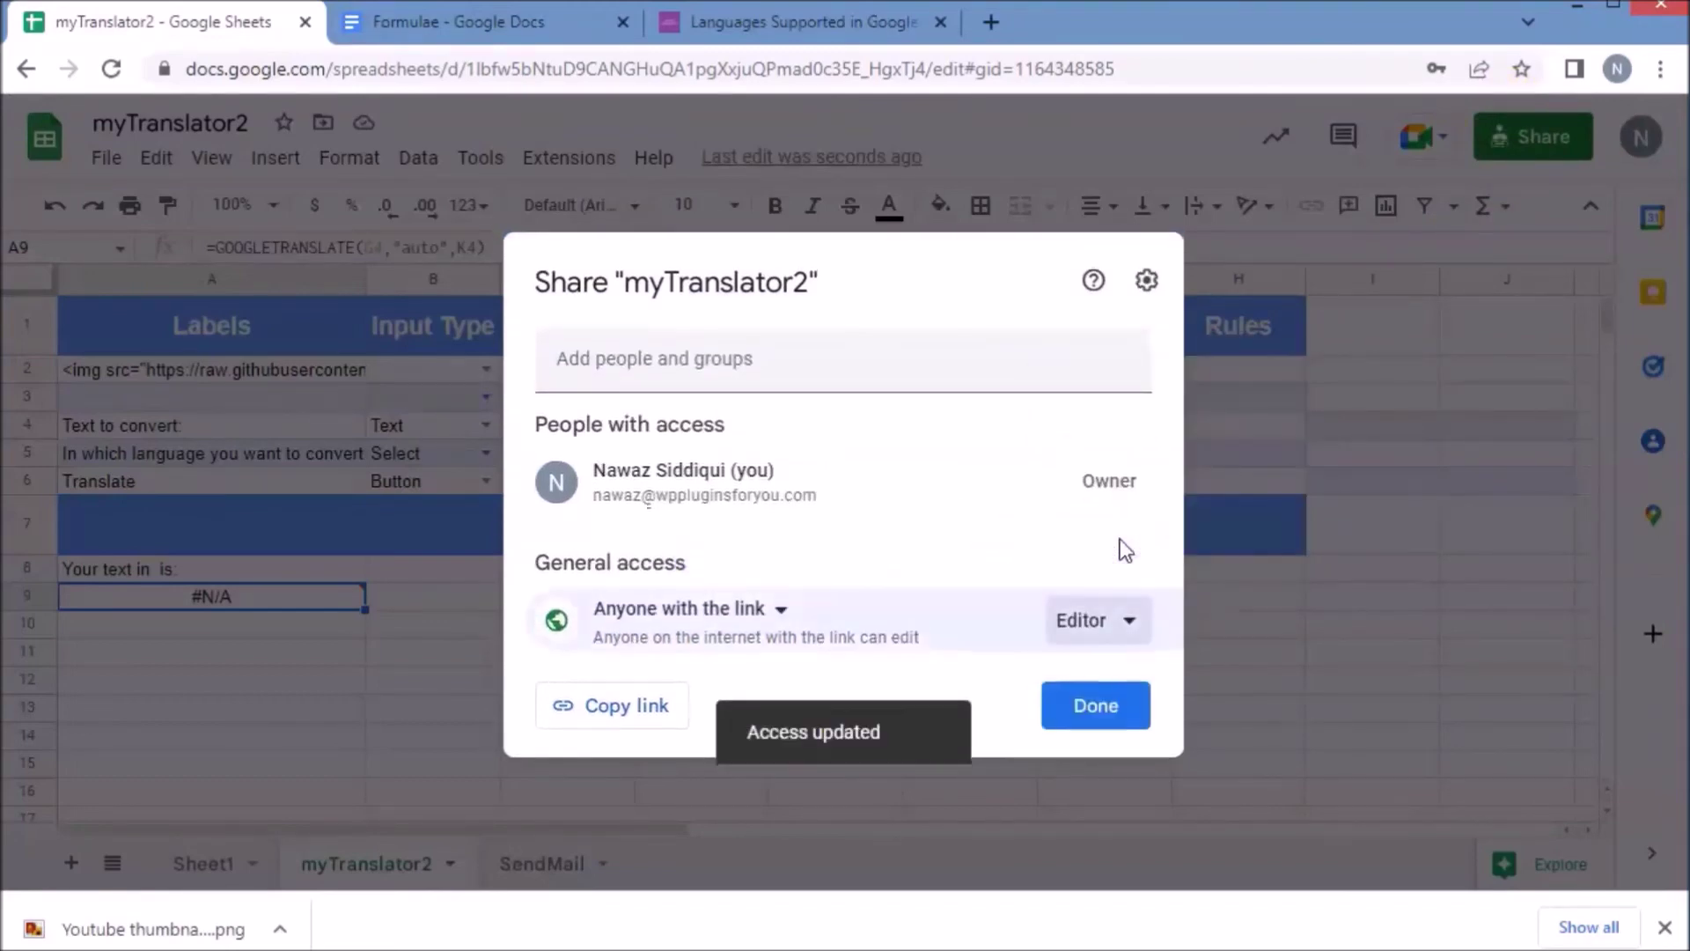
left_click(1089, 710)
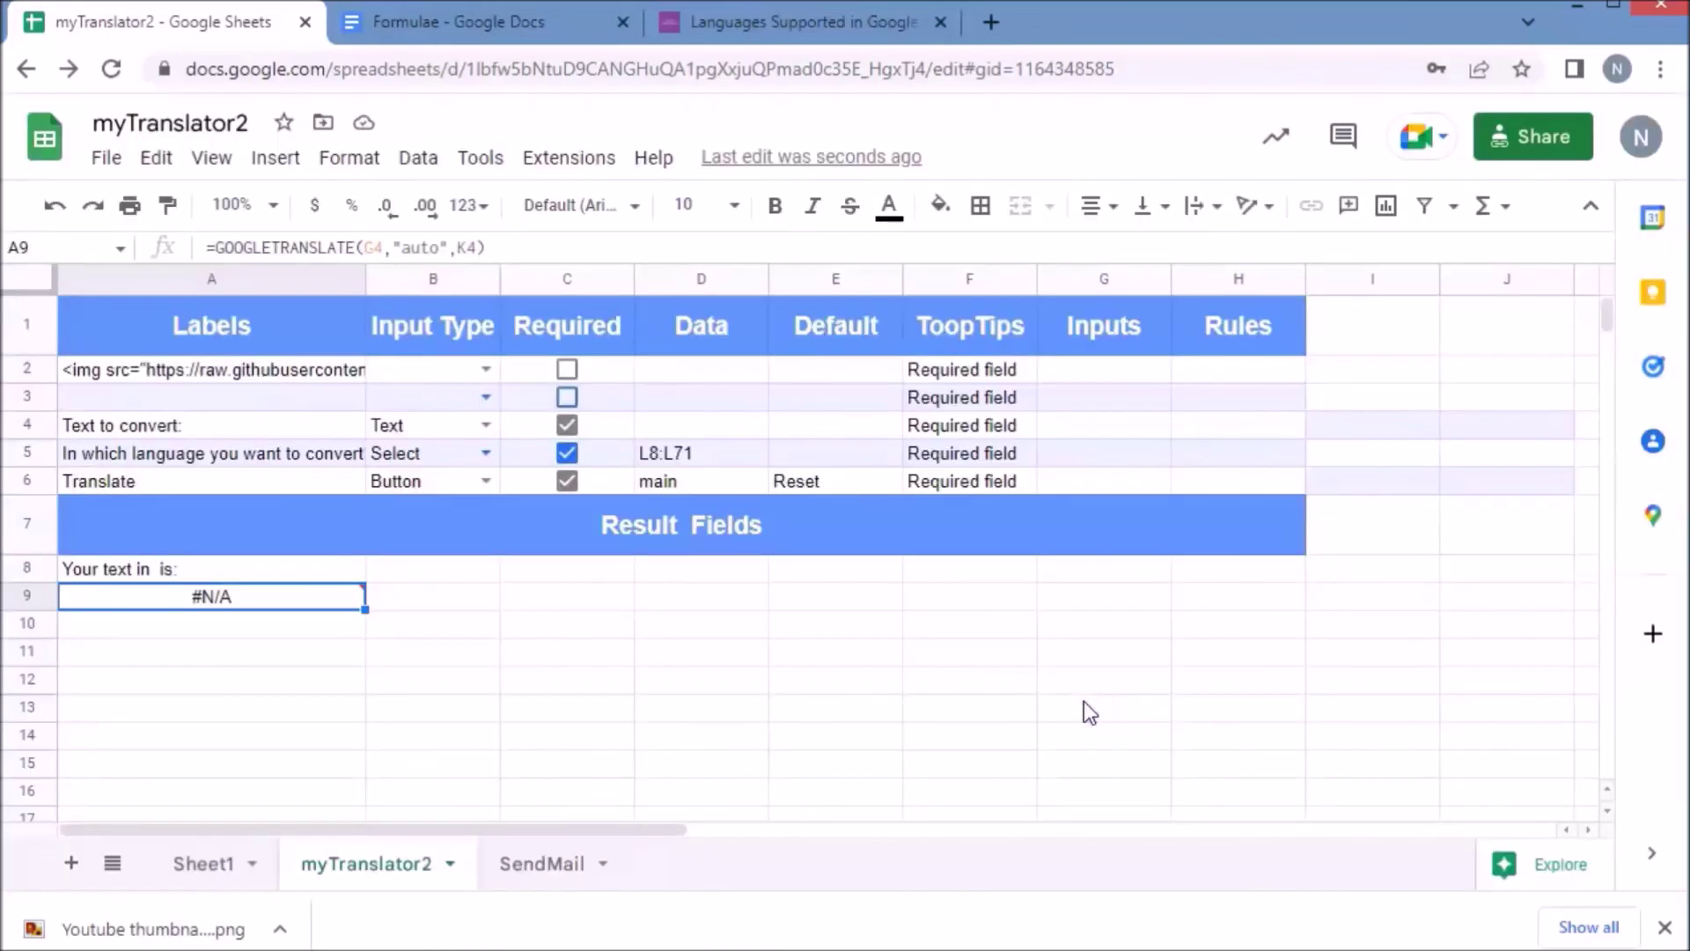
Step: Publish the sheet via Gs2Web SaaS > Calculator > Publish Calculator
left_click(564, 167)
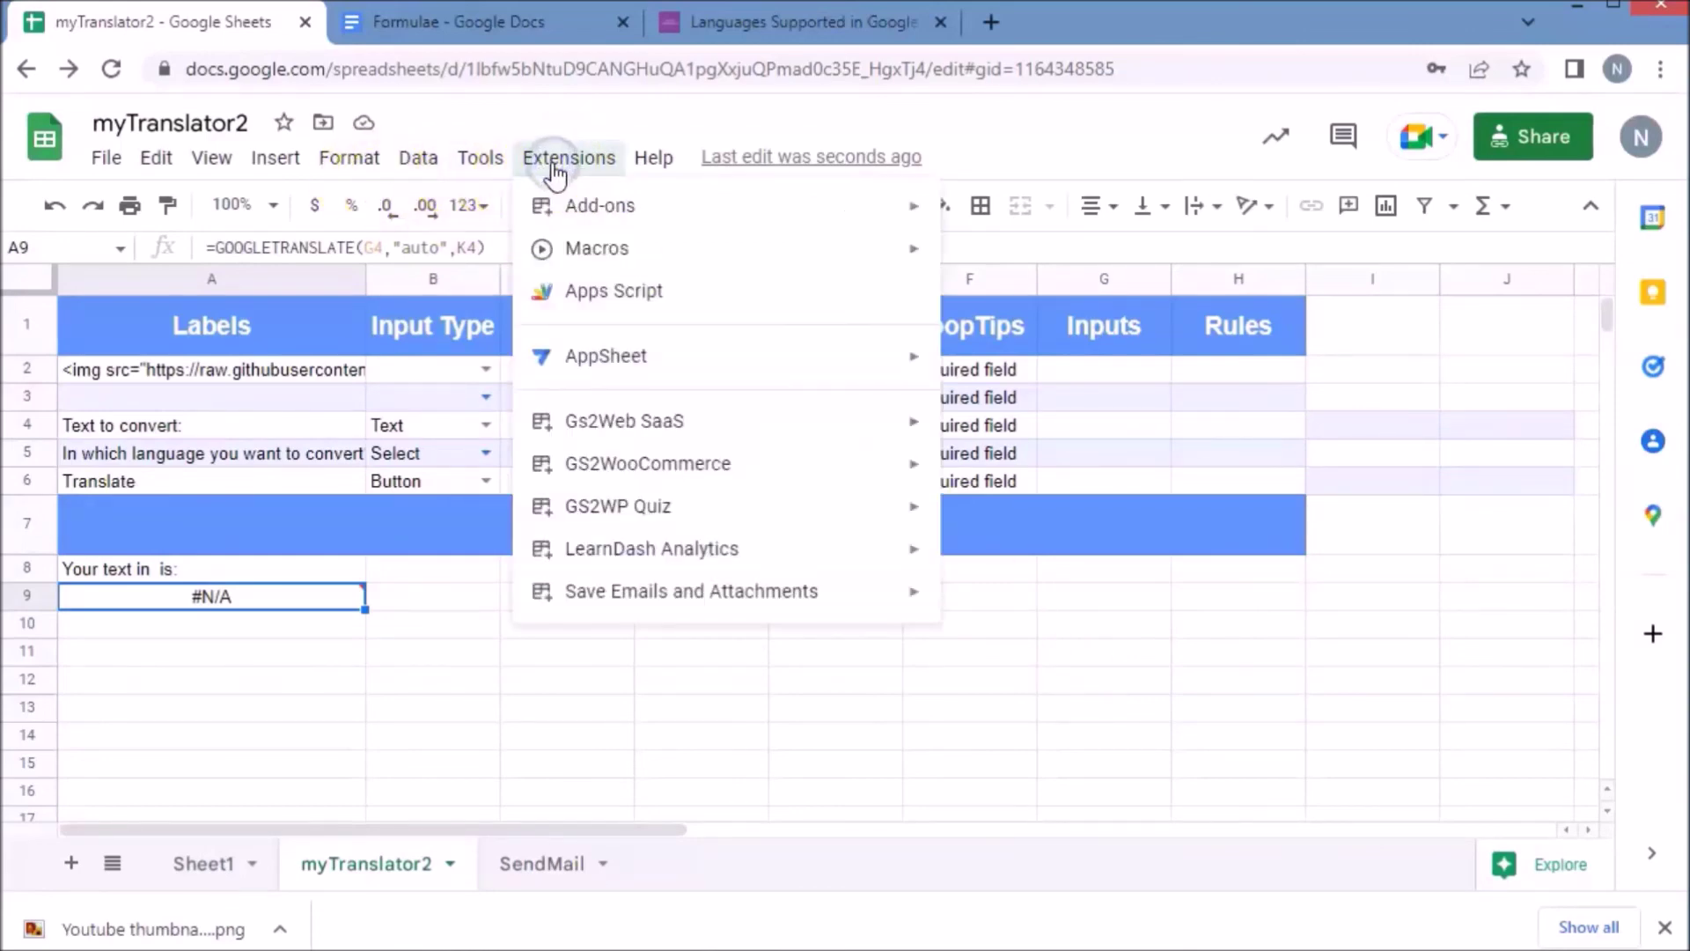
mouse_move(747, 447)
mouse_move(1075, 494)
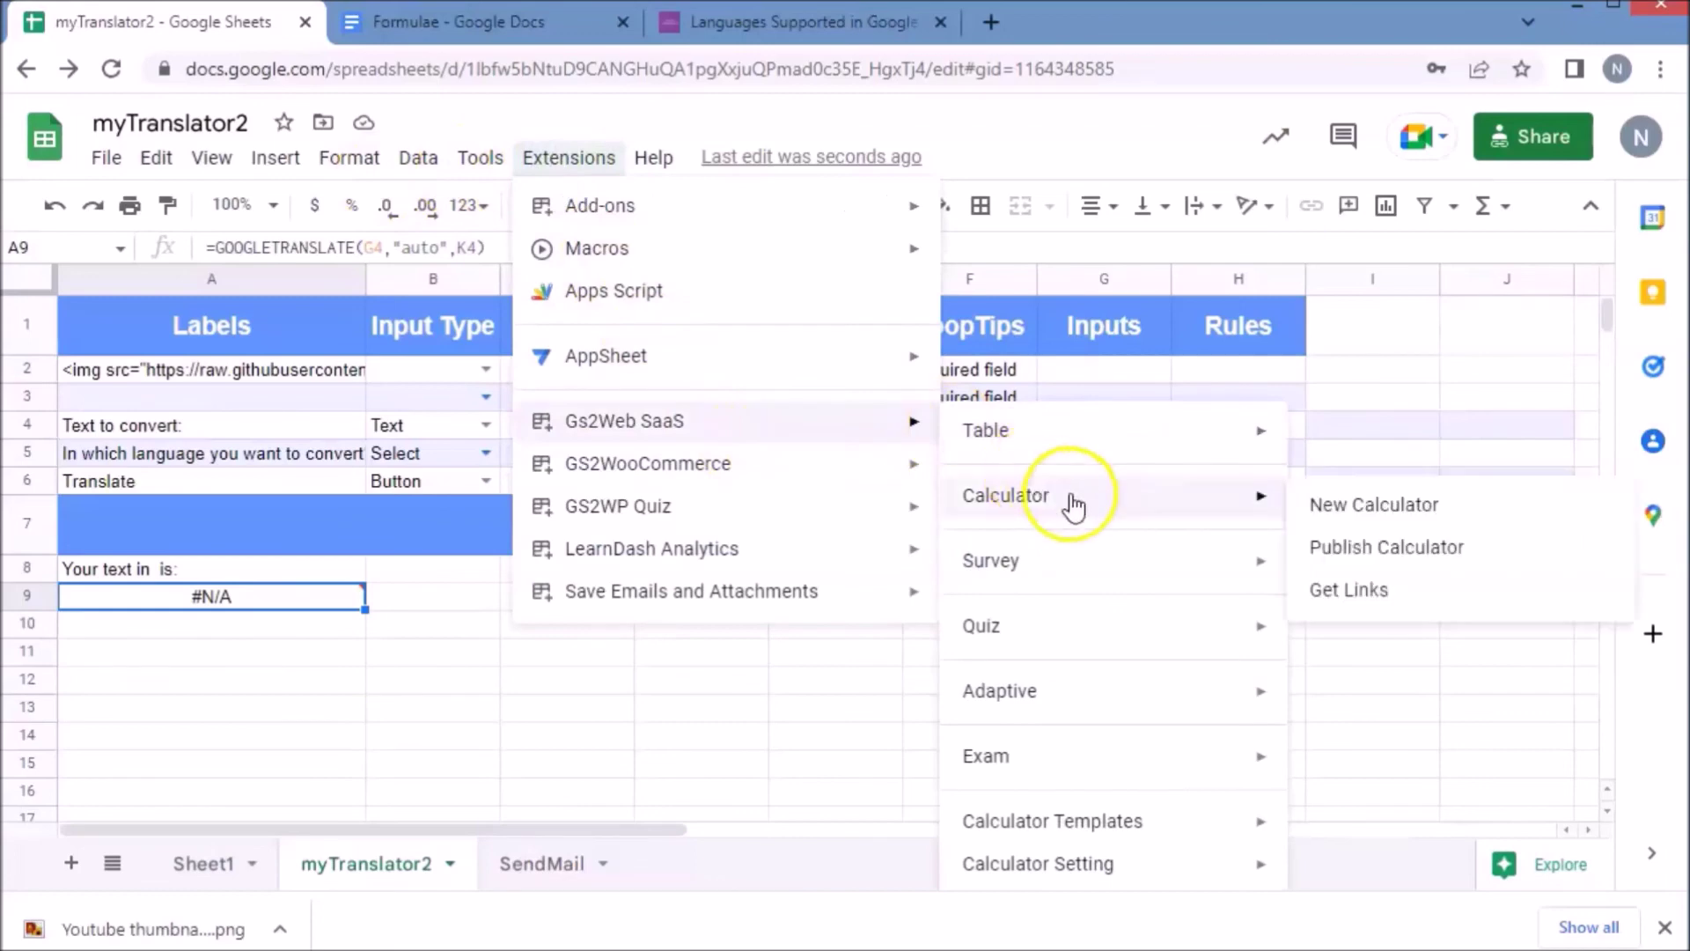
left_click(1363, 547)
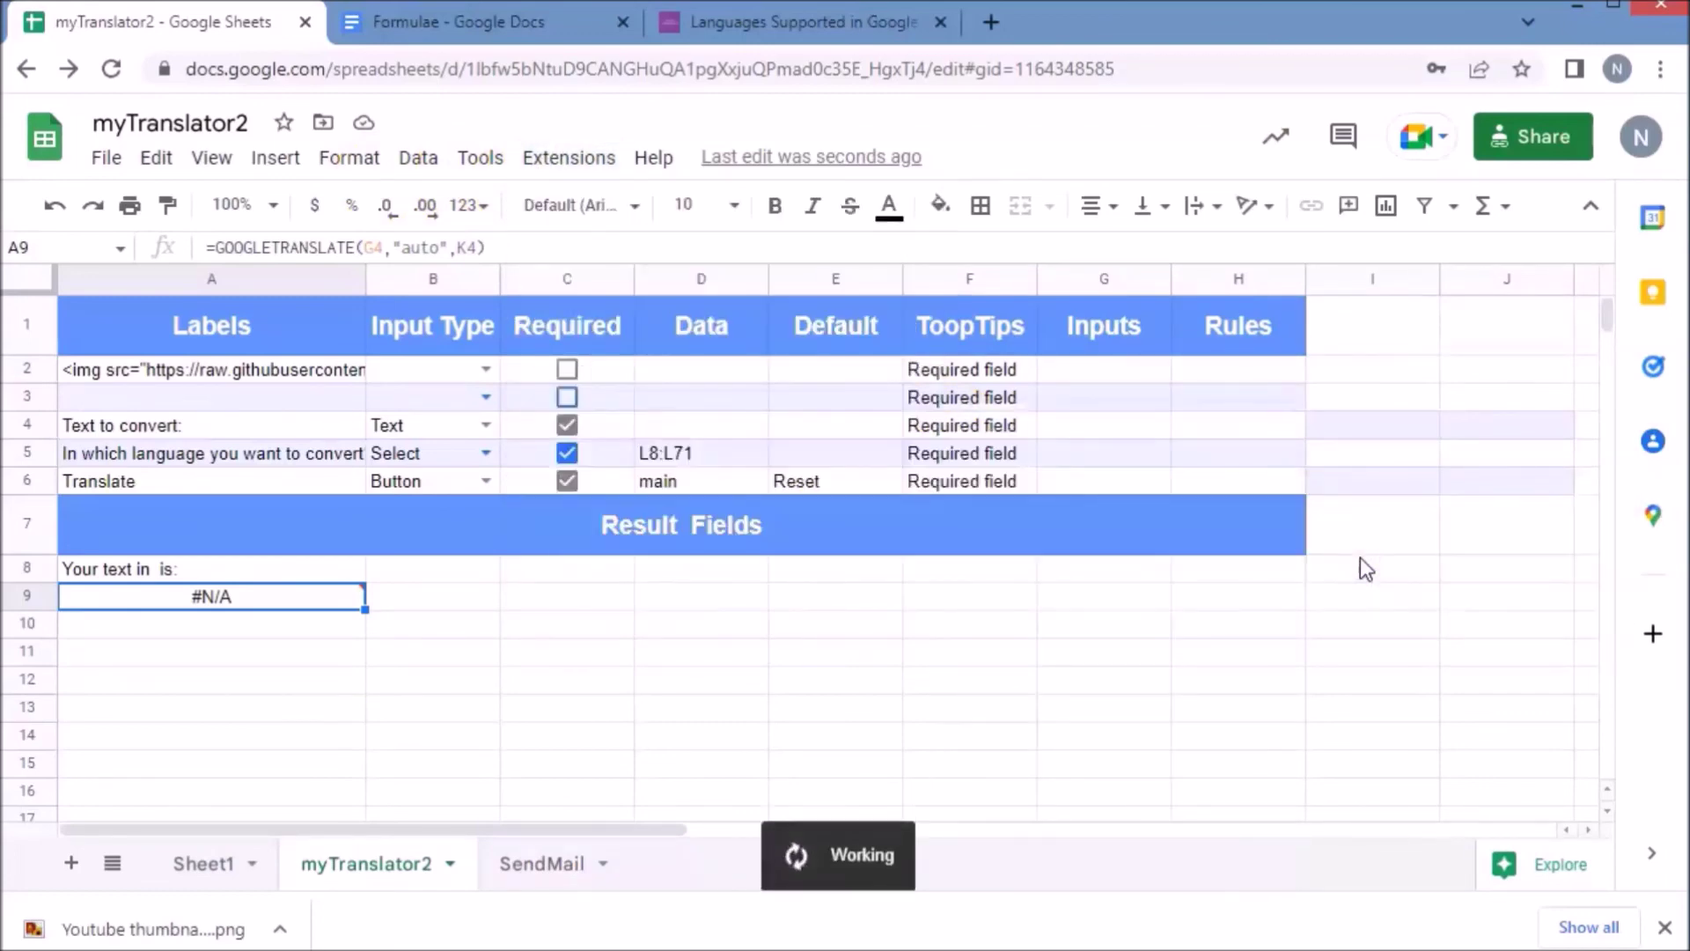
Step: Generate the calculator links and open the myTranslator2 link in C25
left_click(571, 158)
left_click(780, 433)
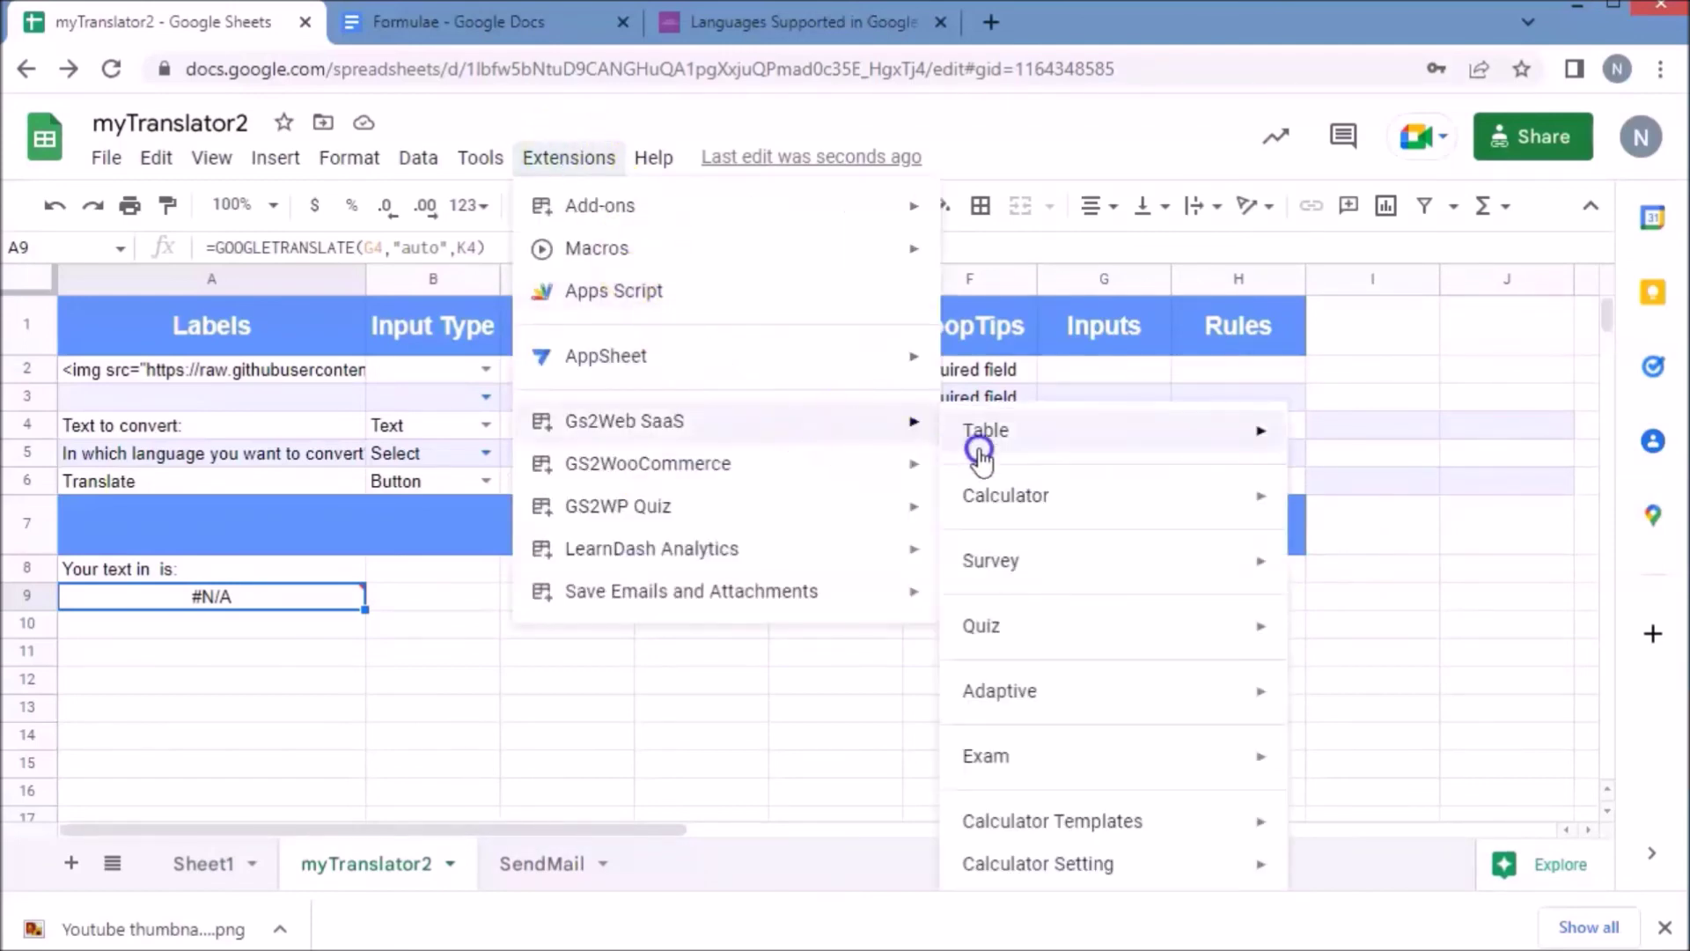
mouse_move(1049, 493)
left_click(1316, 575)
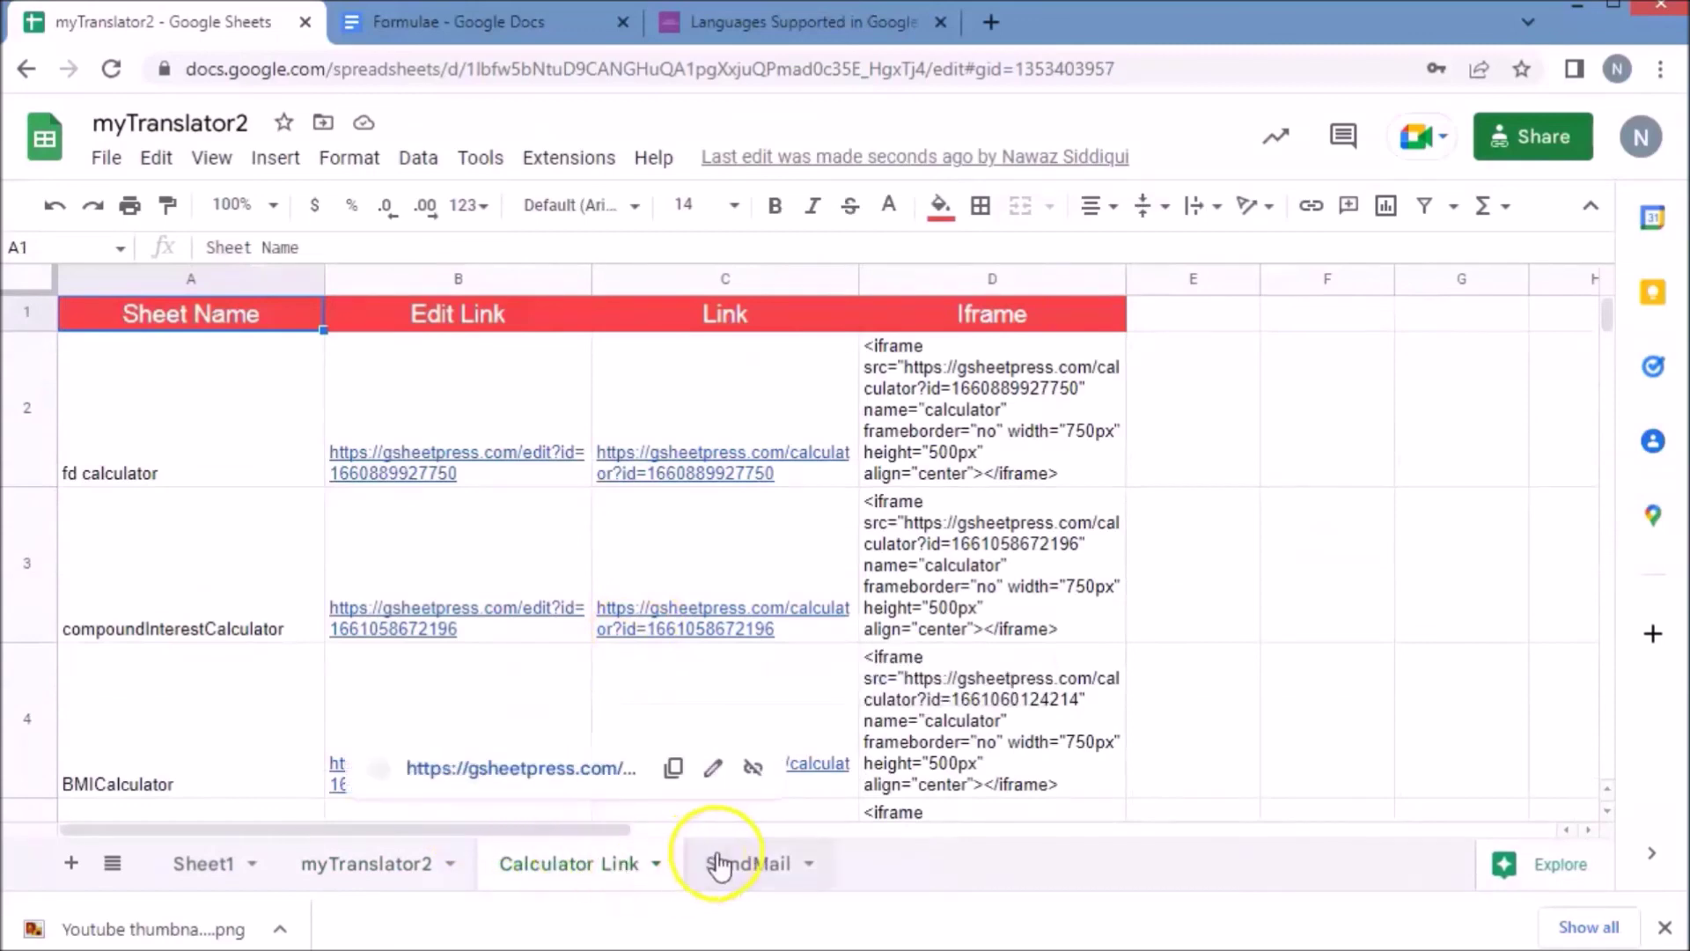
key("Down")
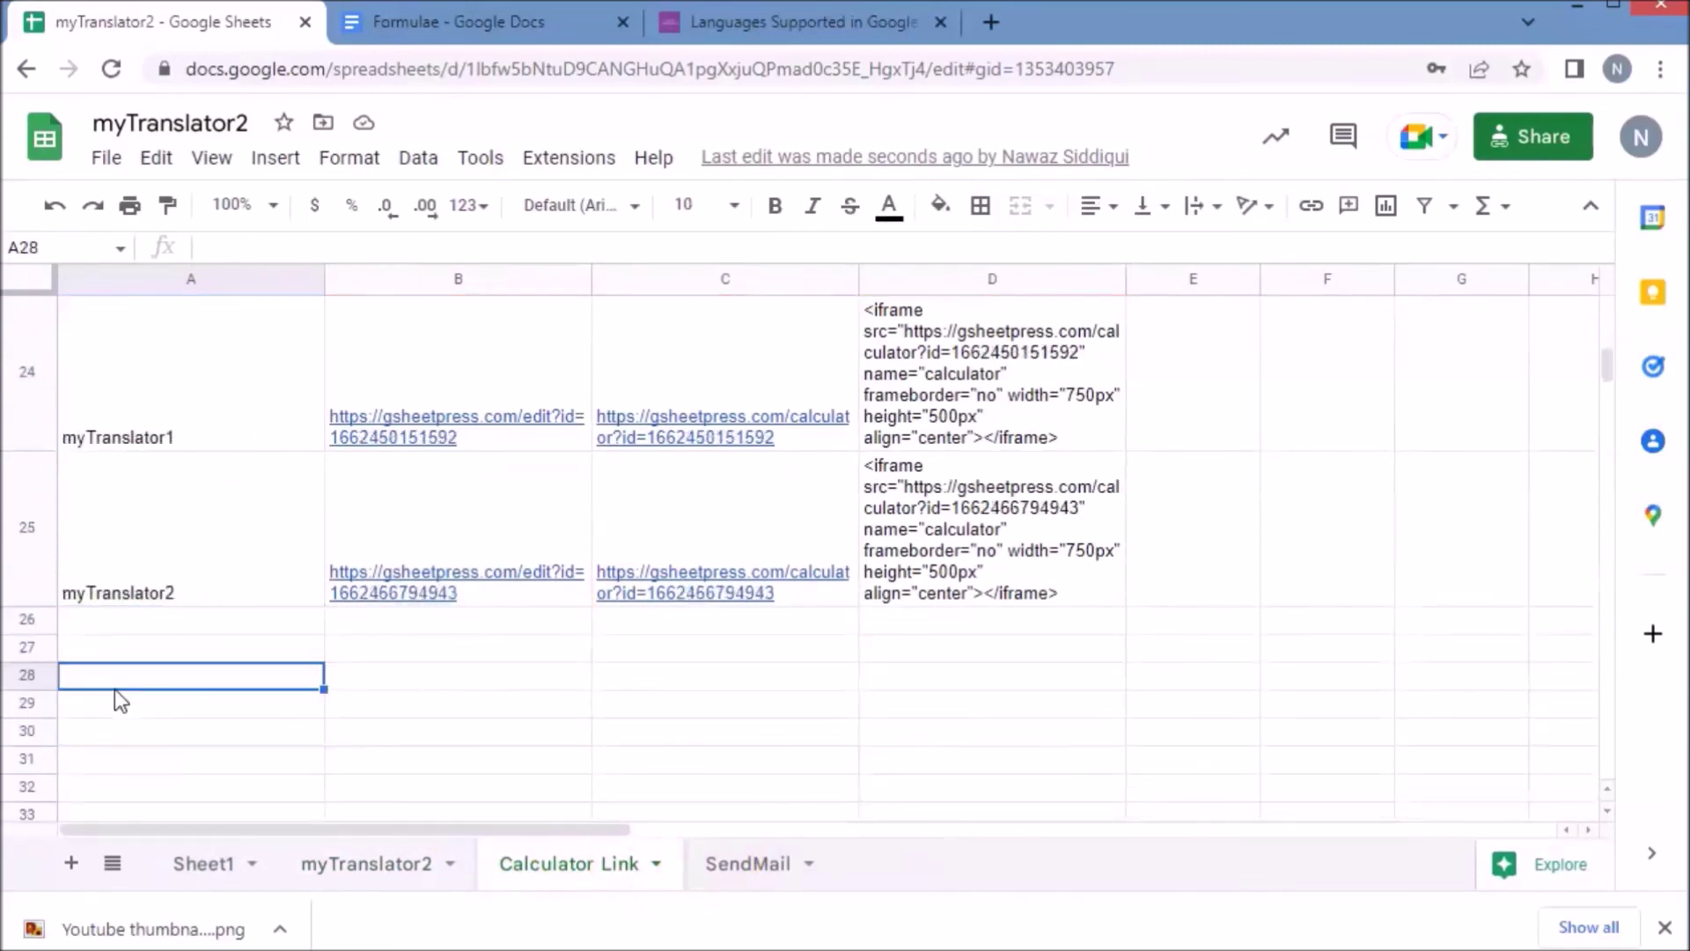
left_click(691, 591)
left_click(715, 639)
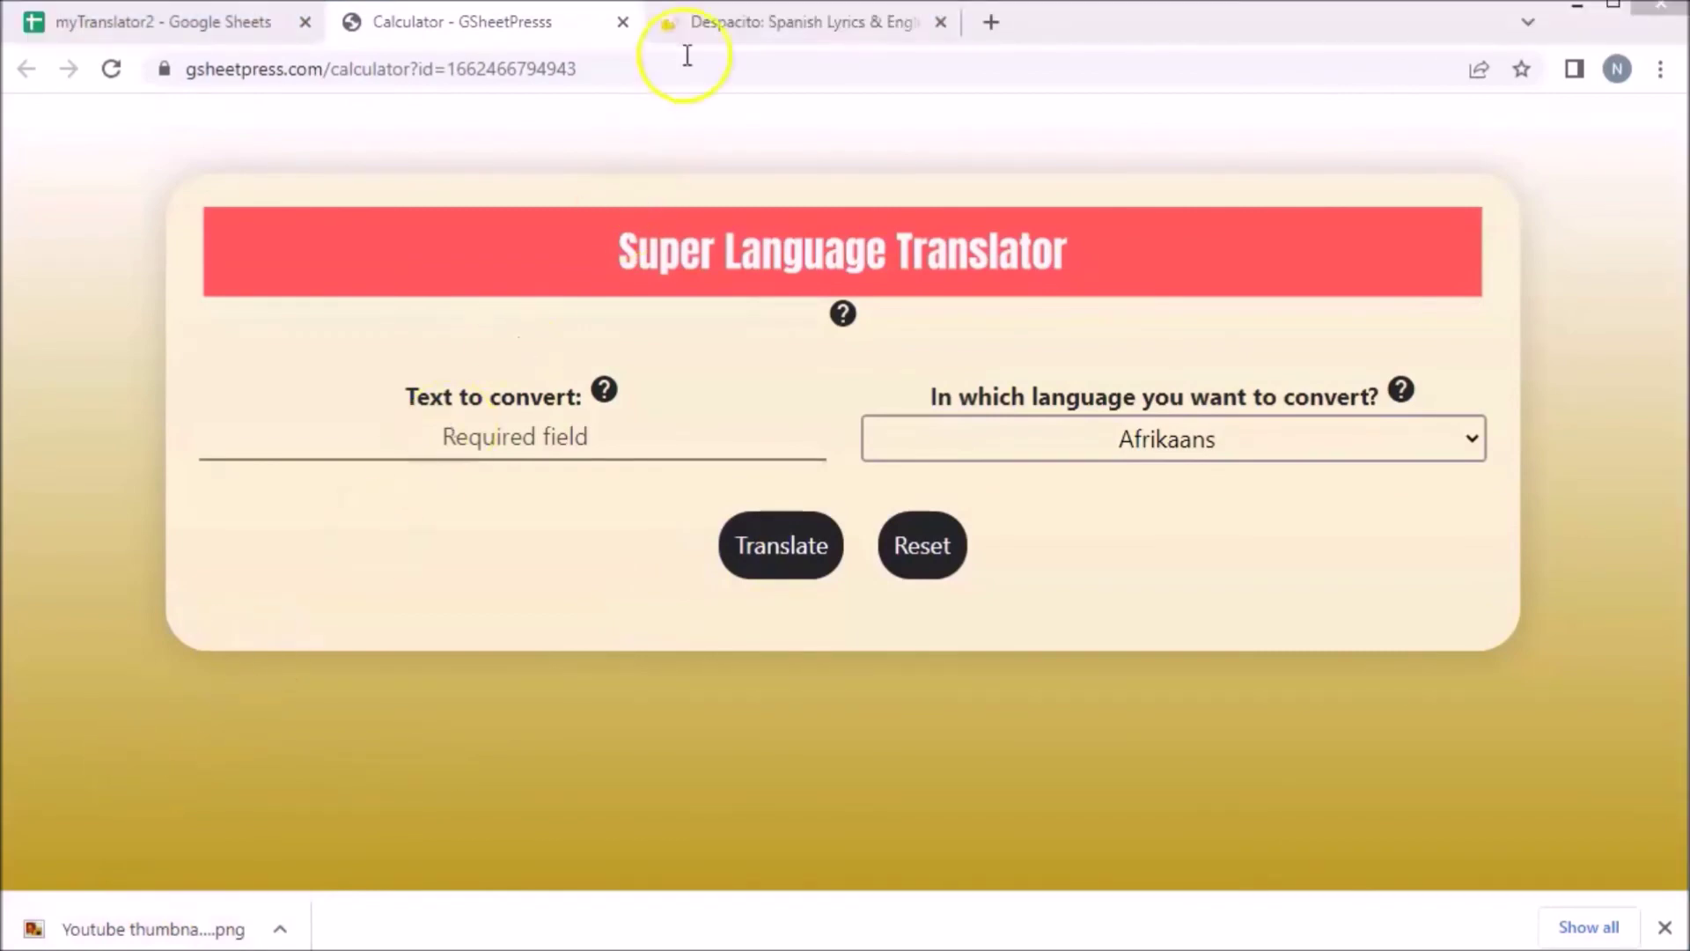
Step: Paste the first Spanish Despacito lyric line into Text to convert
left_click(715, 26)
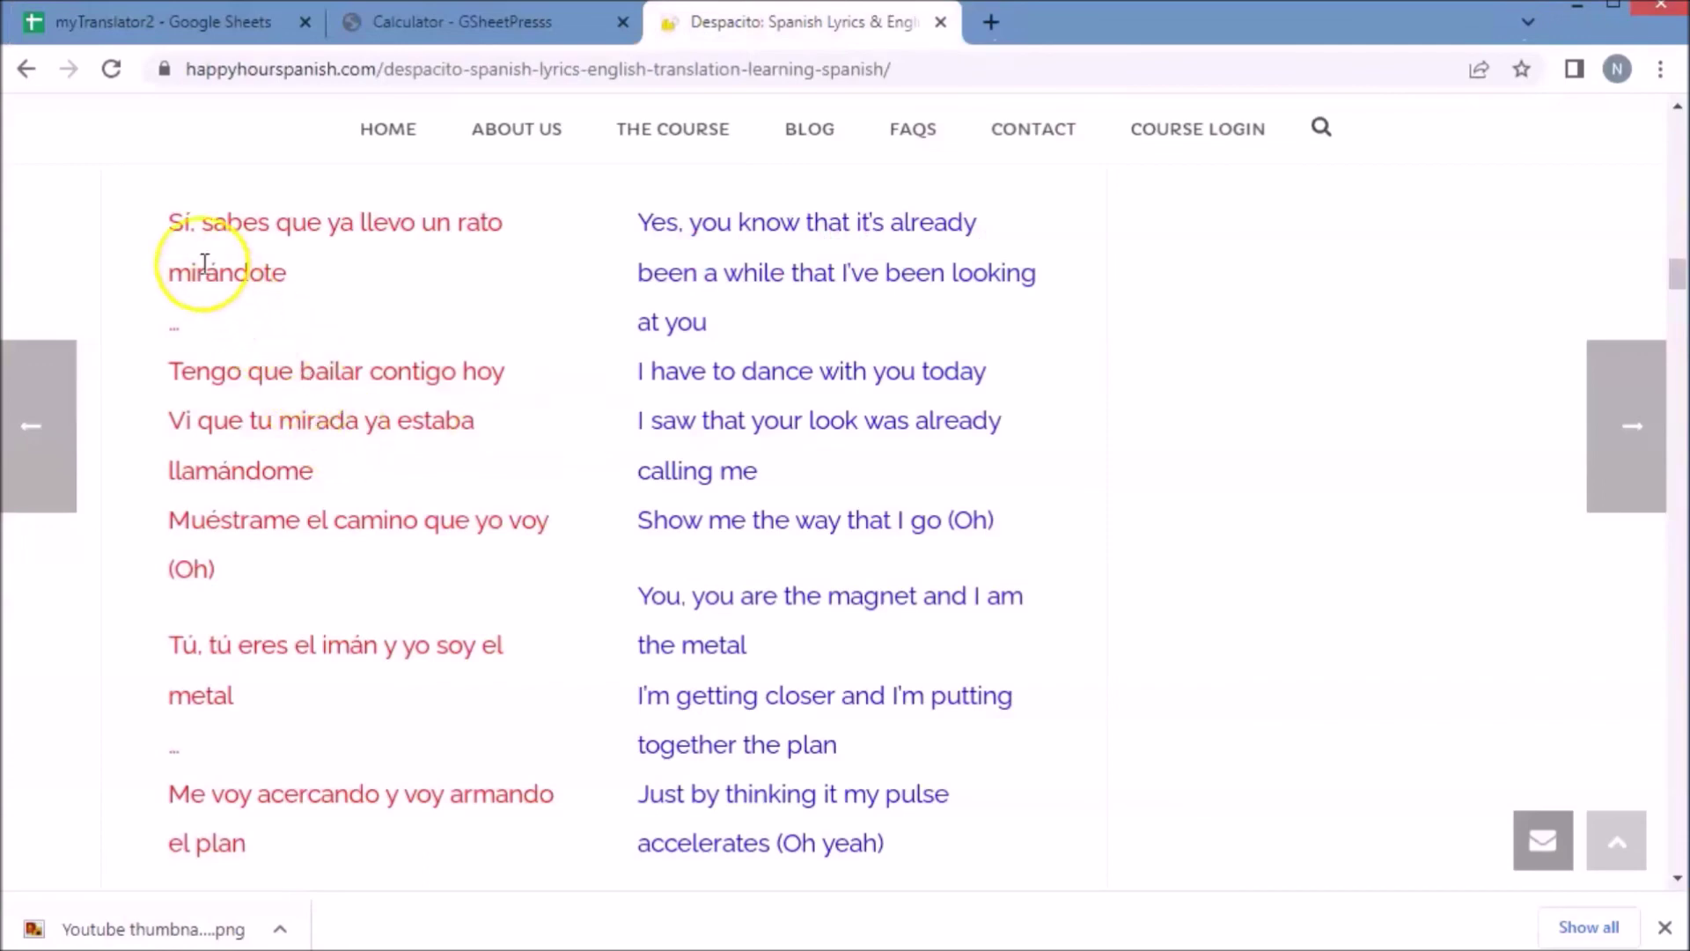
left_click_drag(168, 220, 329, 295)
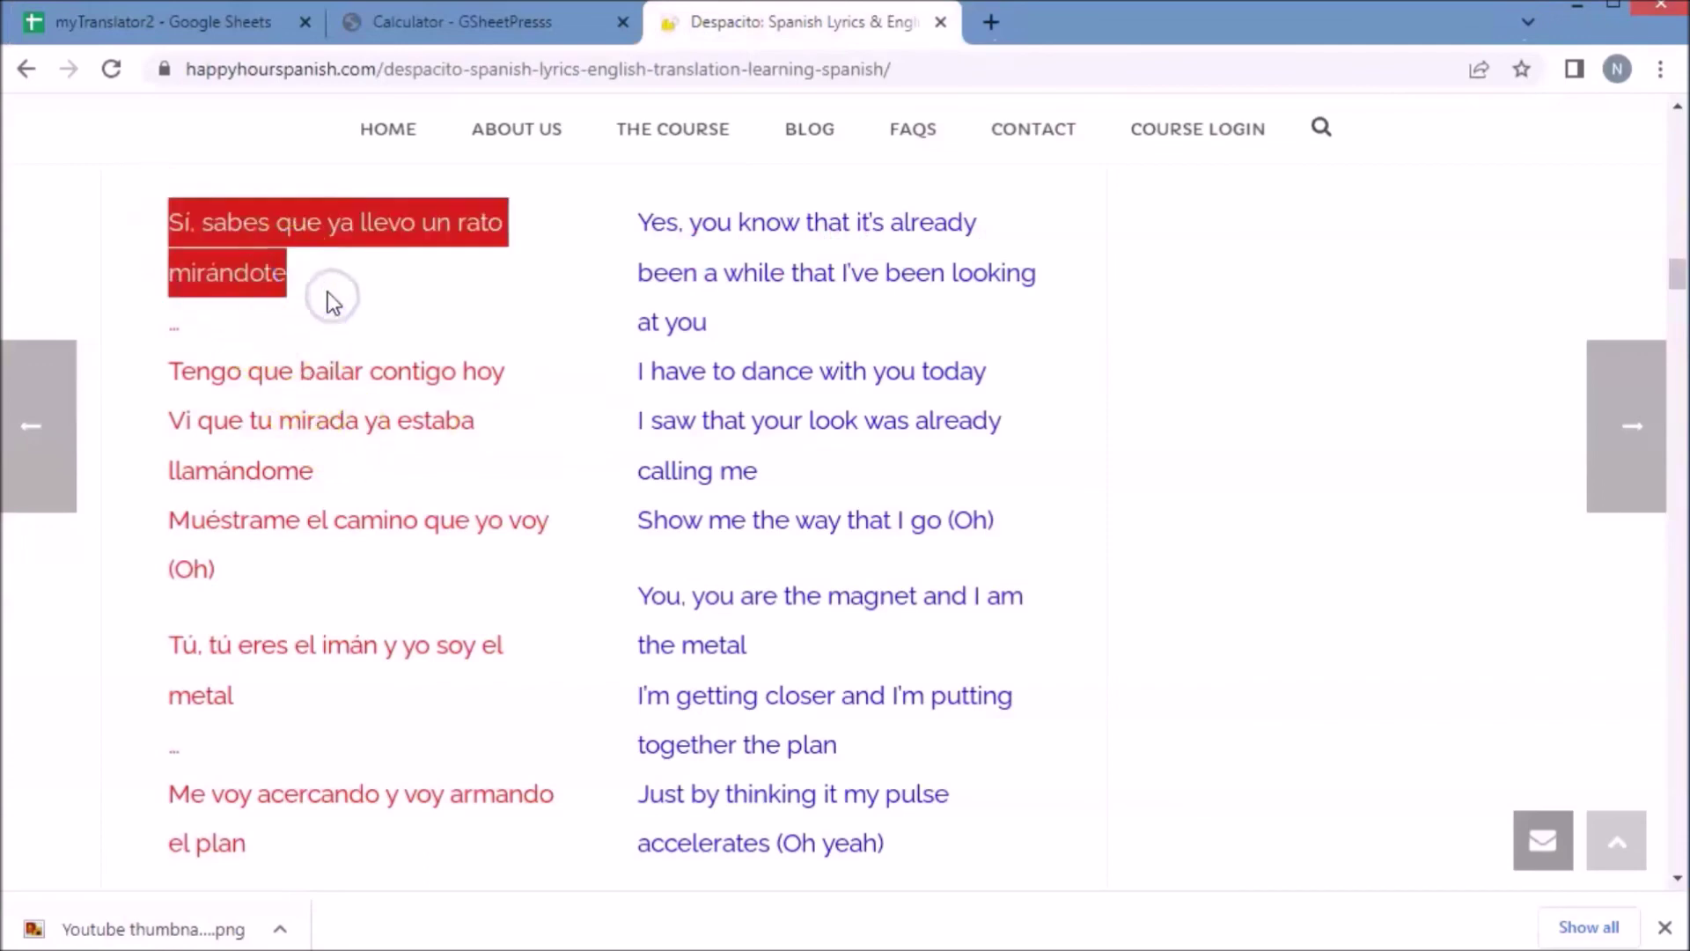
left_click(468, 23)
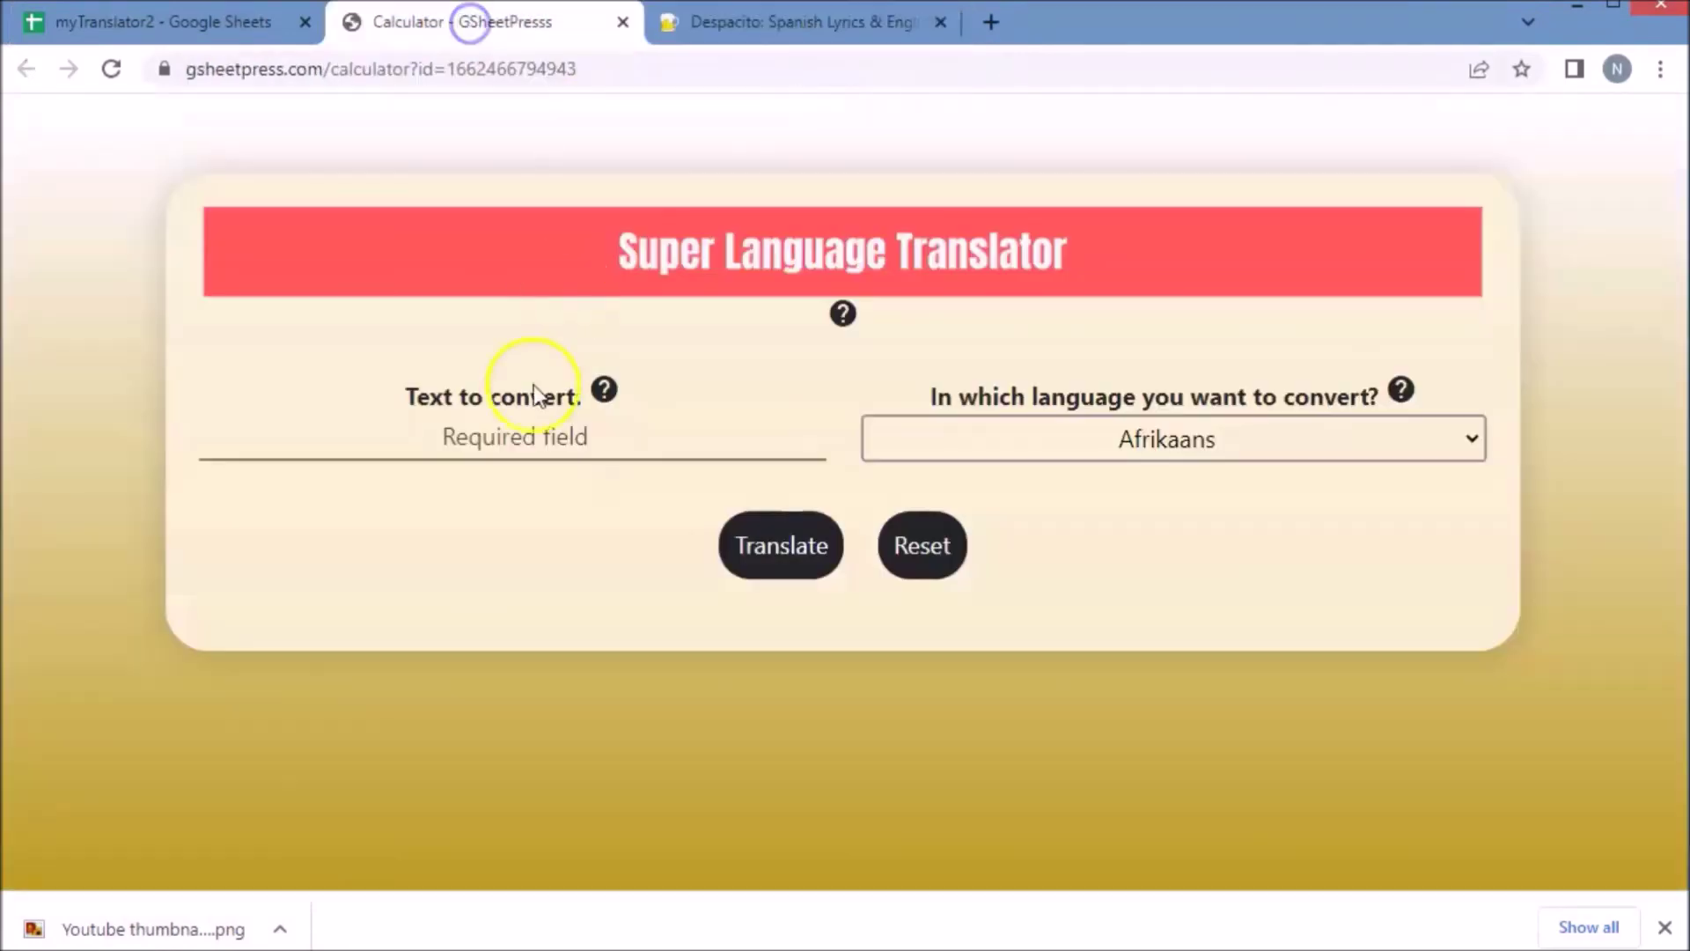
left_click(505, 447)
type("Sí, sabes que ya llevo un rato mirándote")
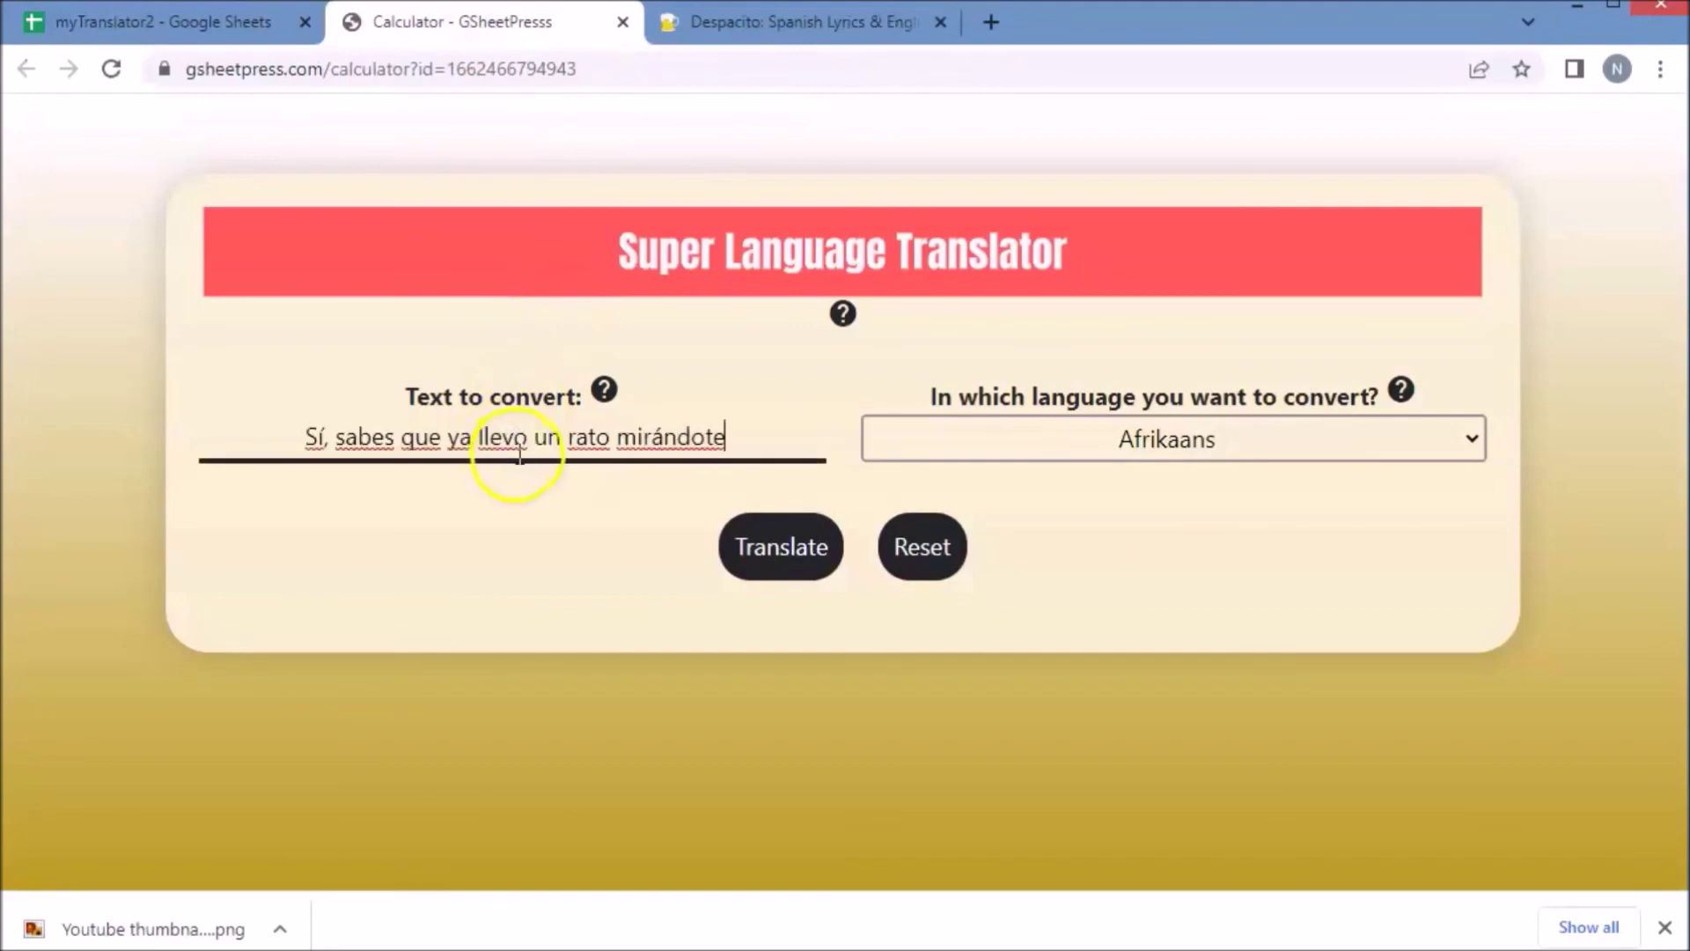
Step: Choose English as the target language and run the translation
left_click(1014, 447)
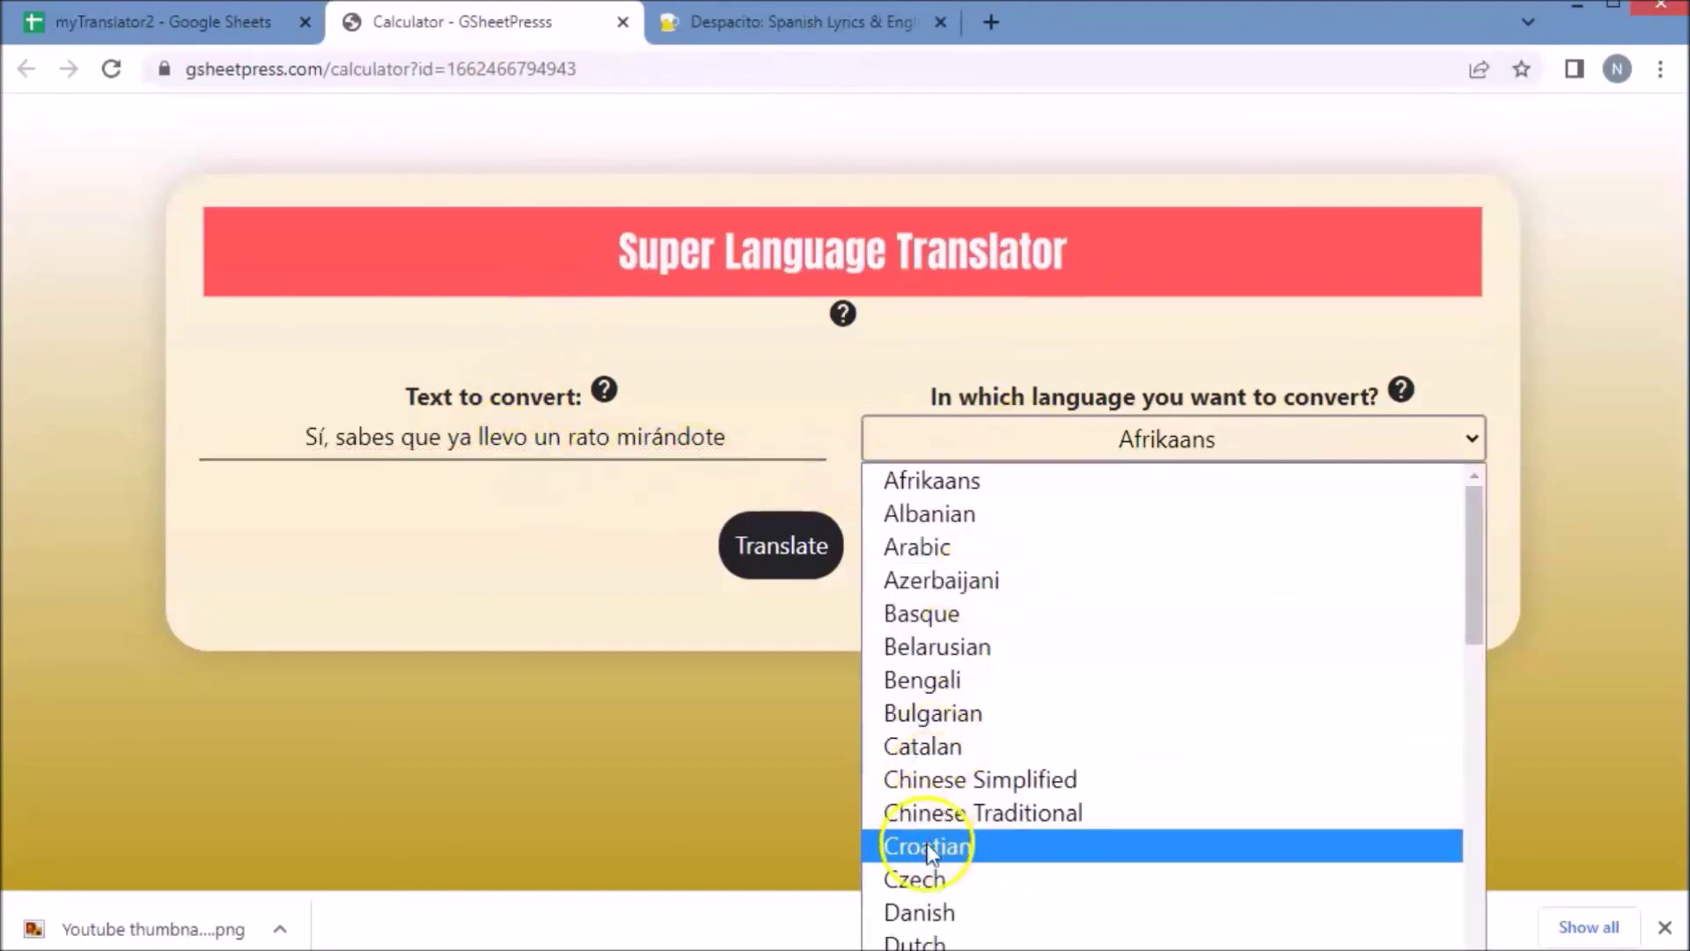
scroll(1145, 616, "down", 3)
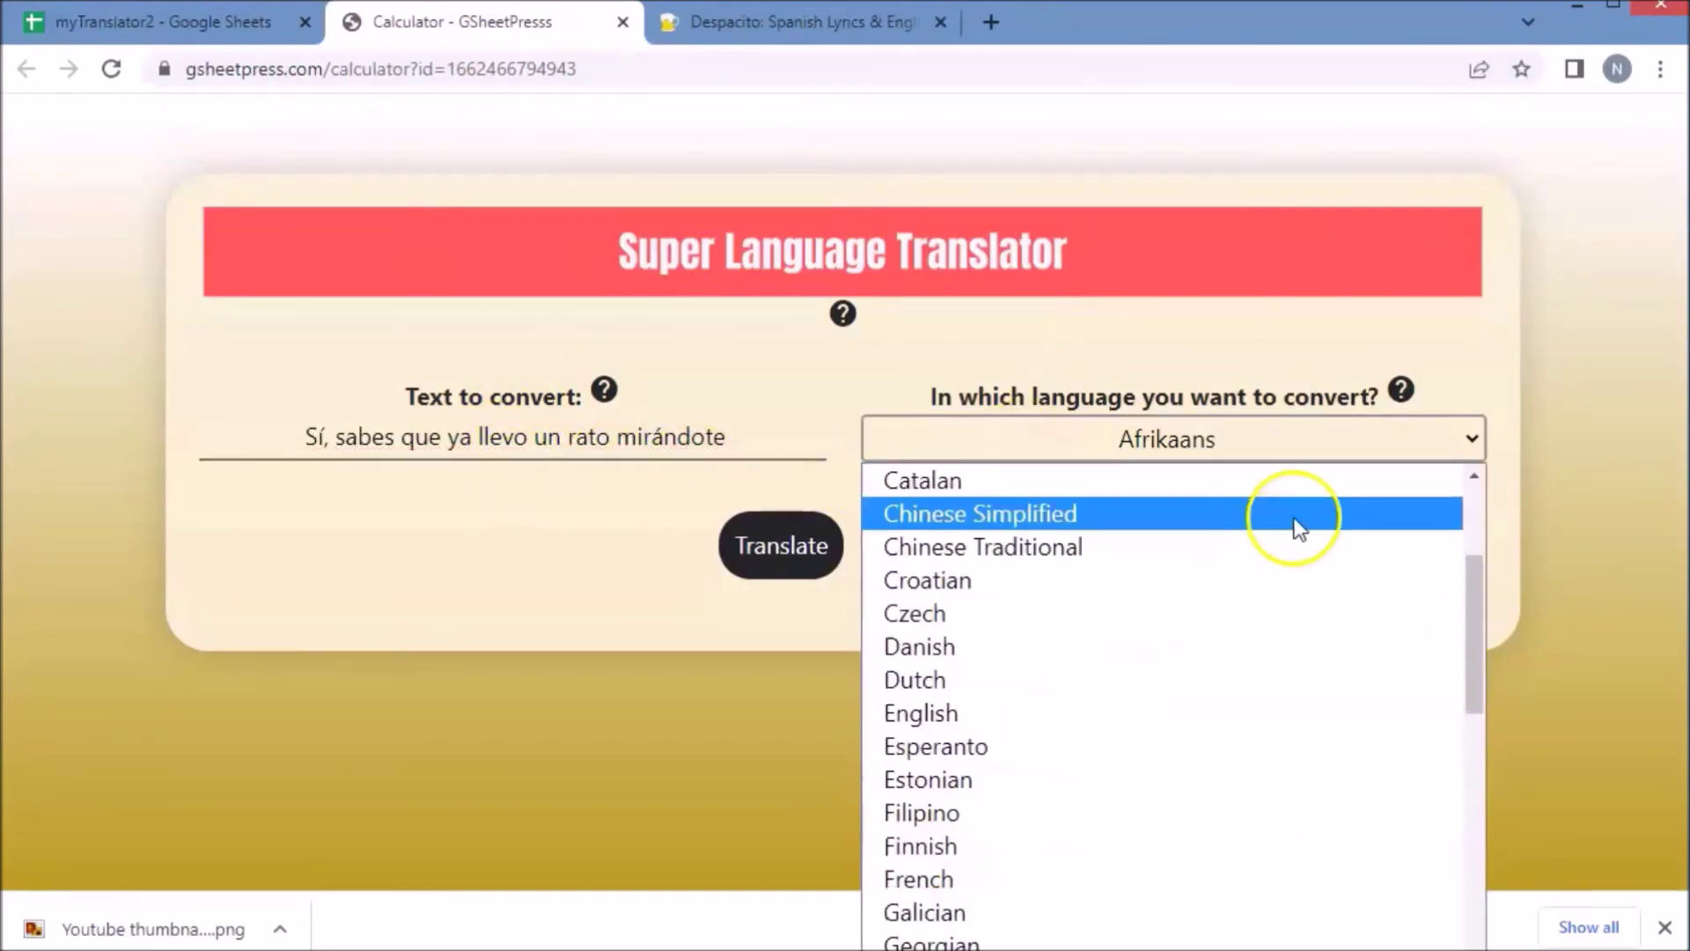
scroll(1144, 739, "down", 3)
scroll(1066, 727, "up", 6)
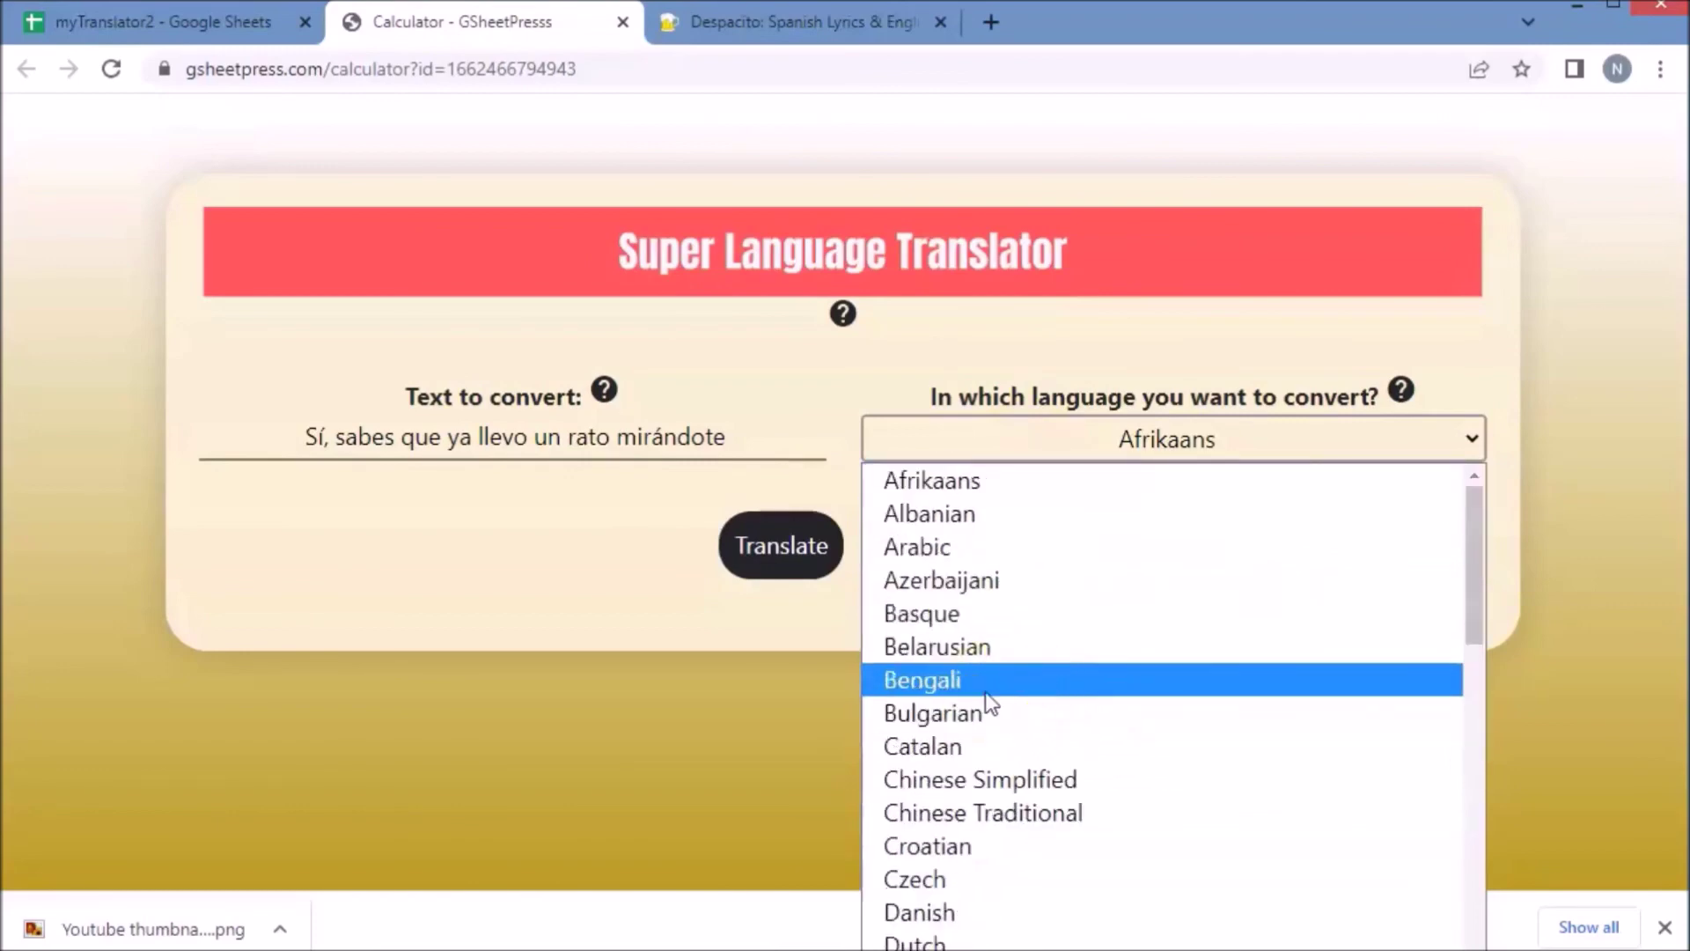
scroll(985, 695, "down", 3)
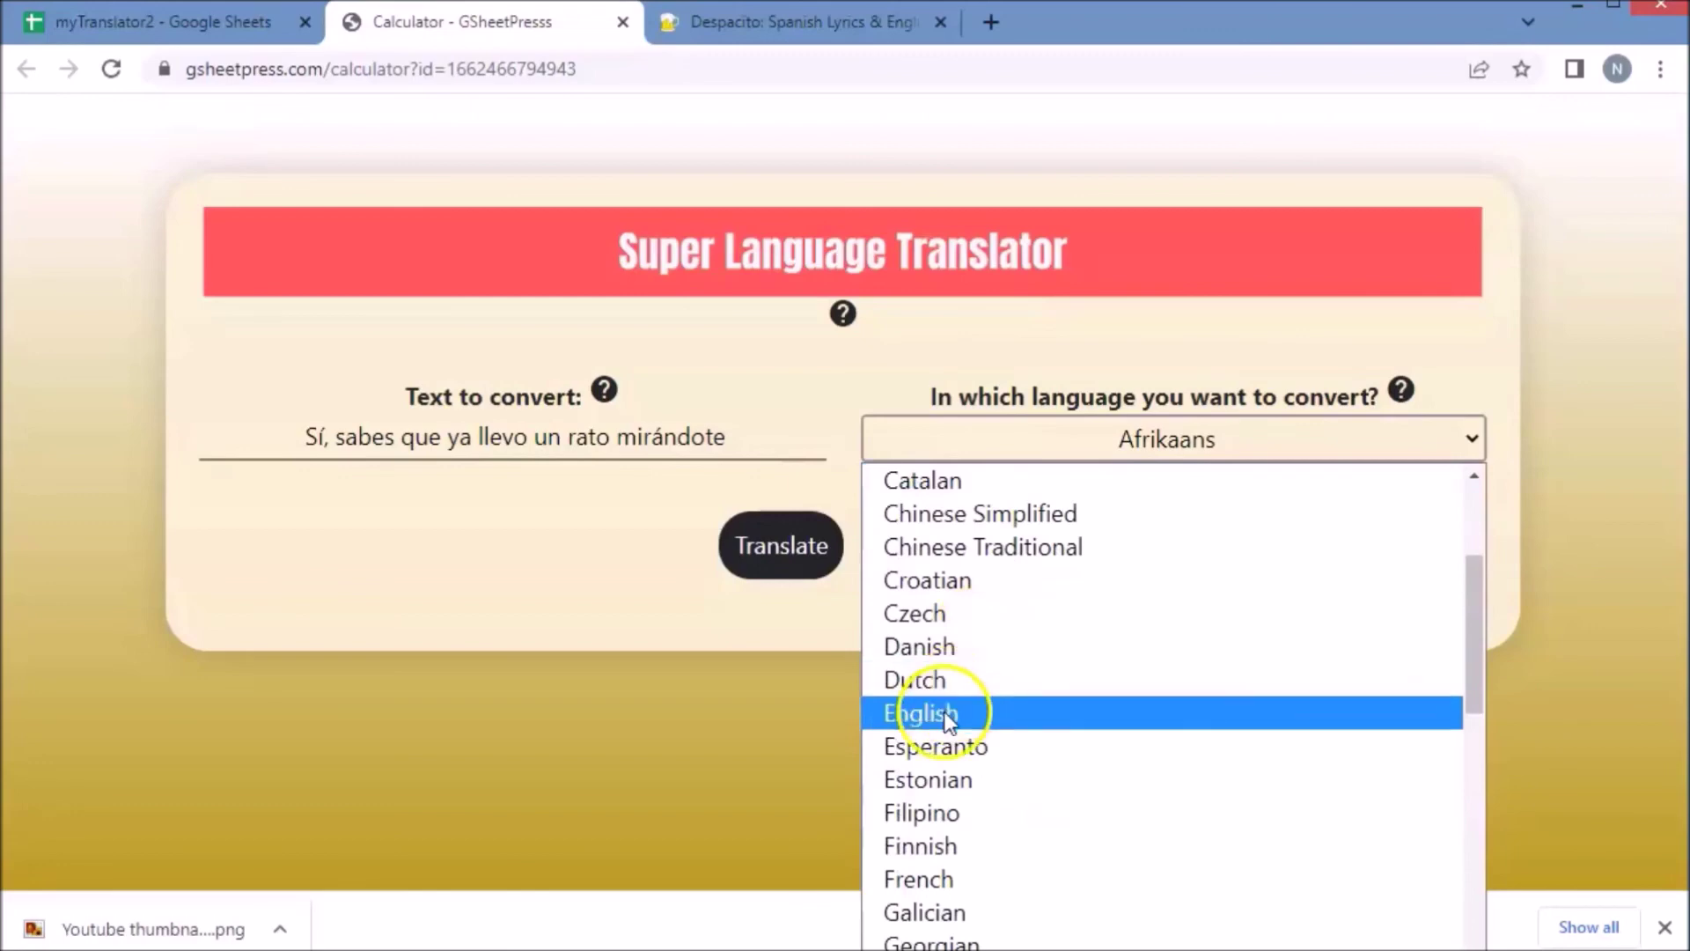
left_click(942, 711)
left_click(803, 546)
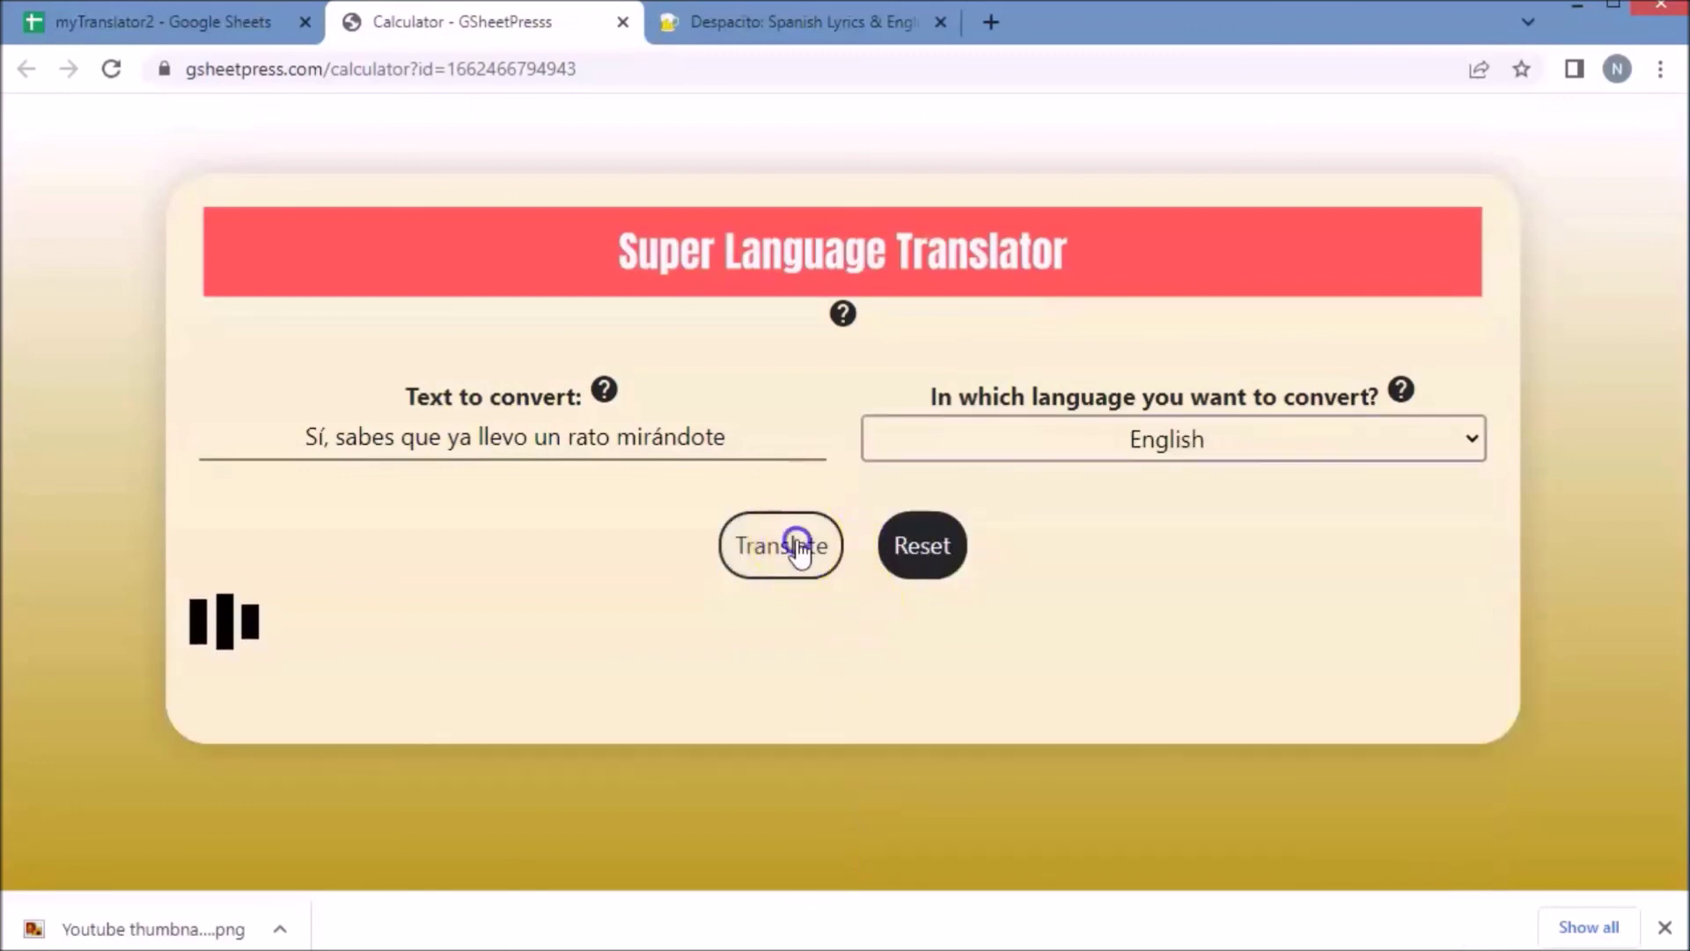